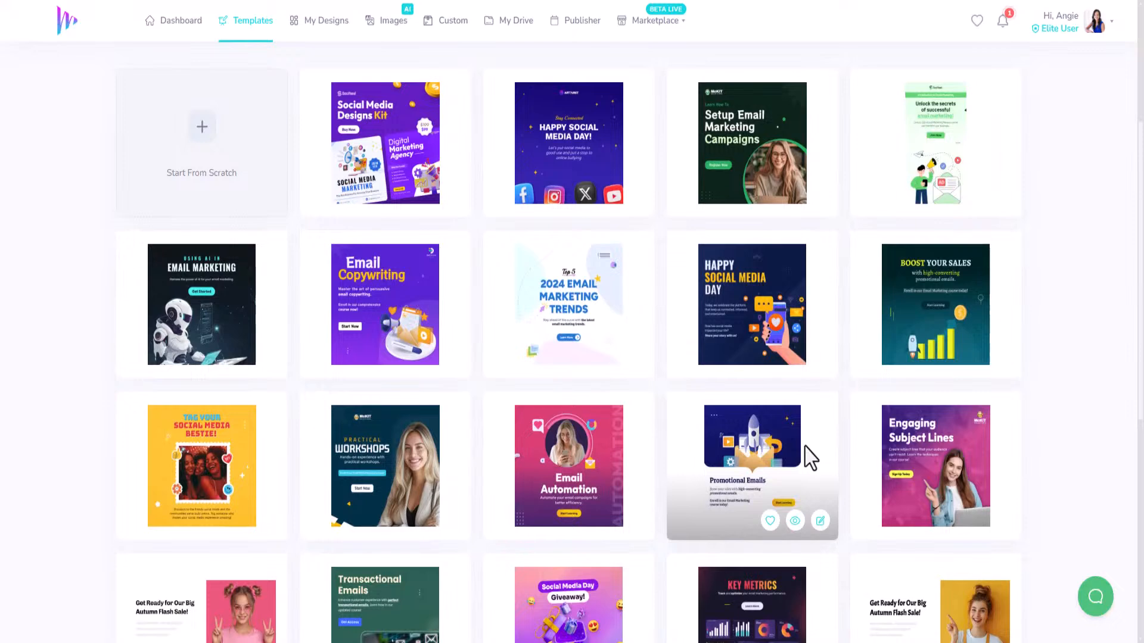
# Search the ClickDesigns template gallery for the keyword 'music'.
pyautogui.scroll(5, 636, 429)
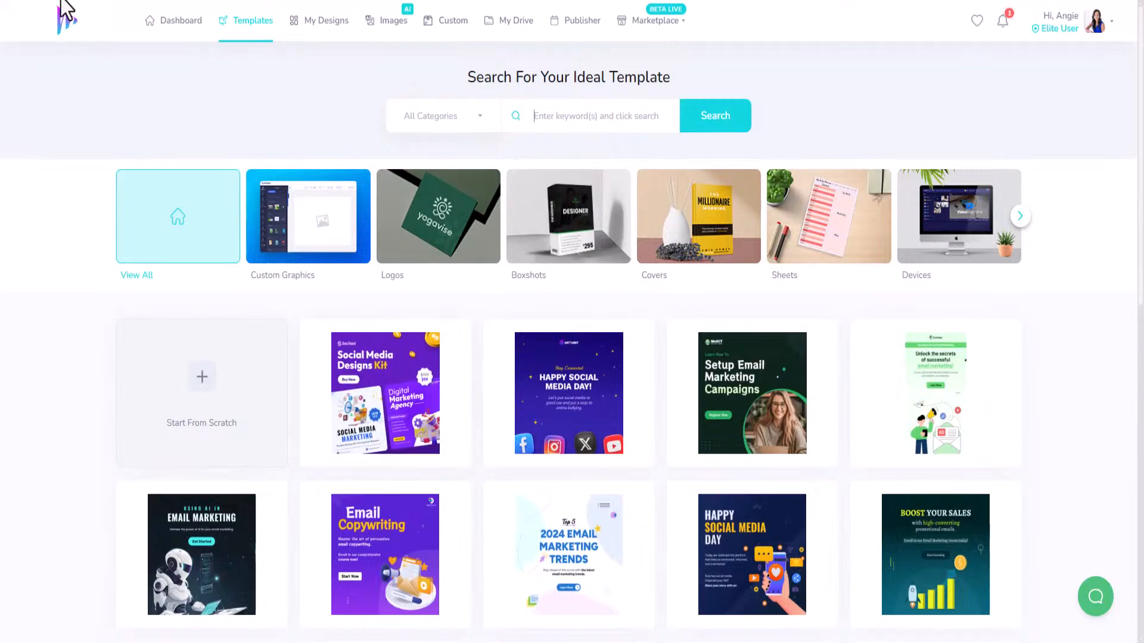
pyautogui.scroll(-1, 742, 479)
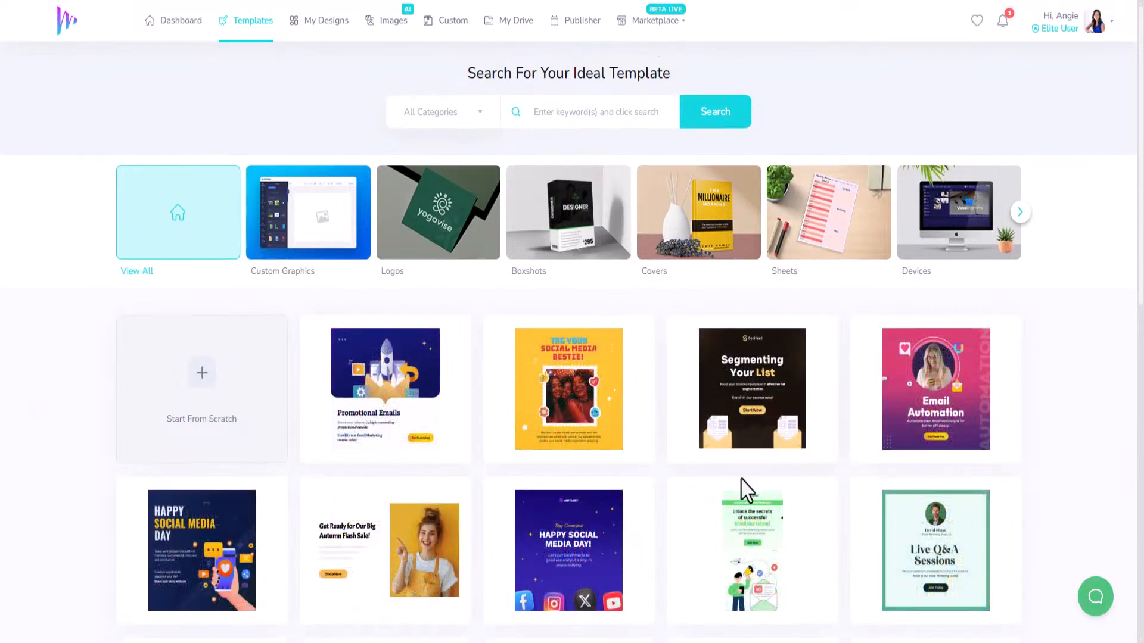
pyautogui.scroll(-2, 439, 327)
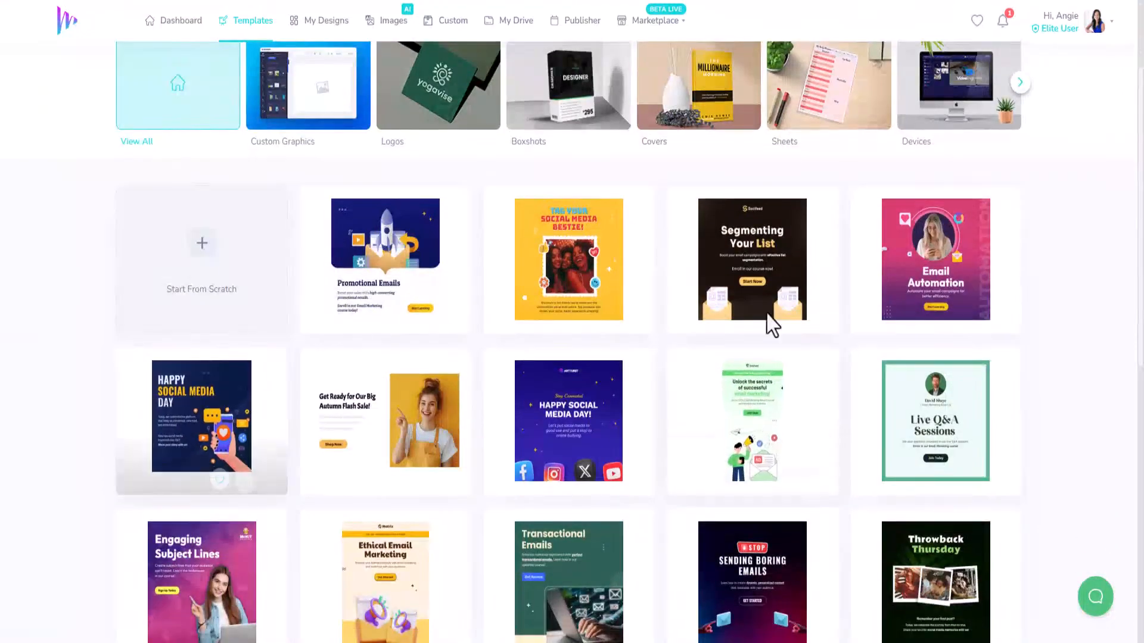
pyautogui.scroll(-4, 511, 526)
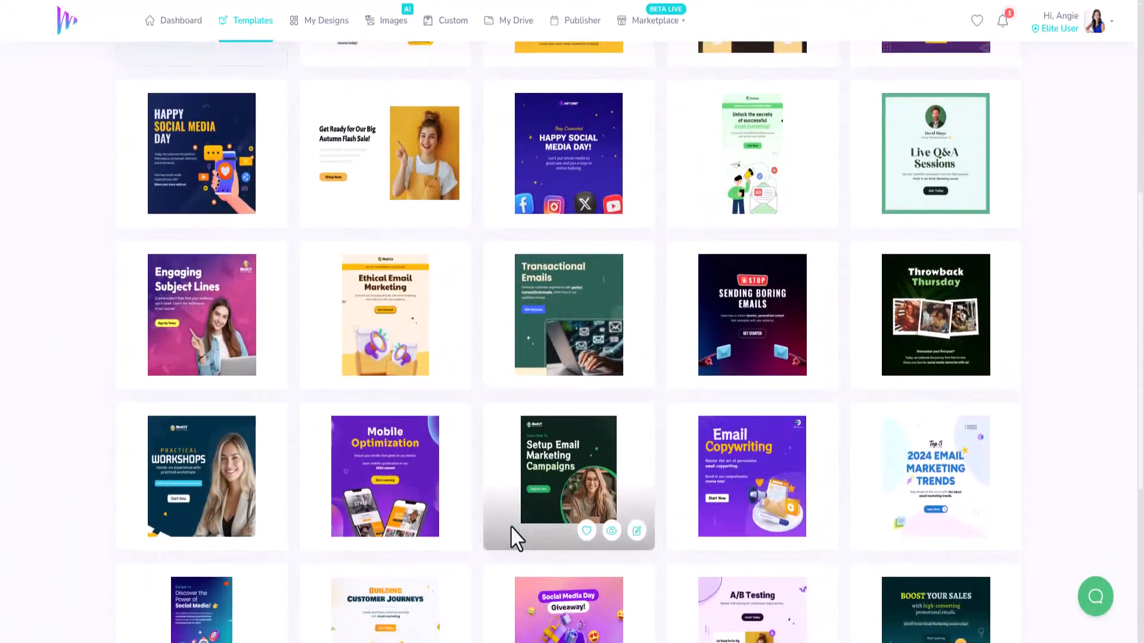
pyautogui.scroll(-4, 511, 525)
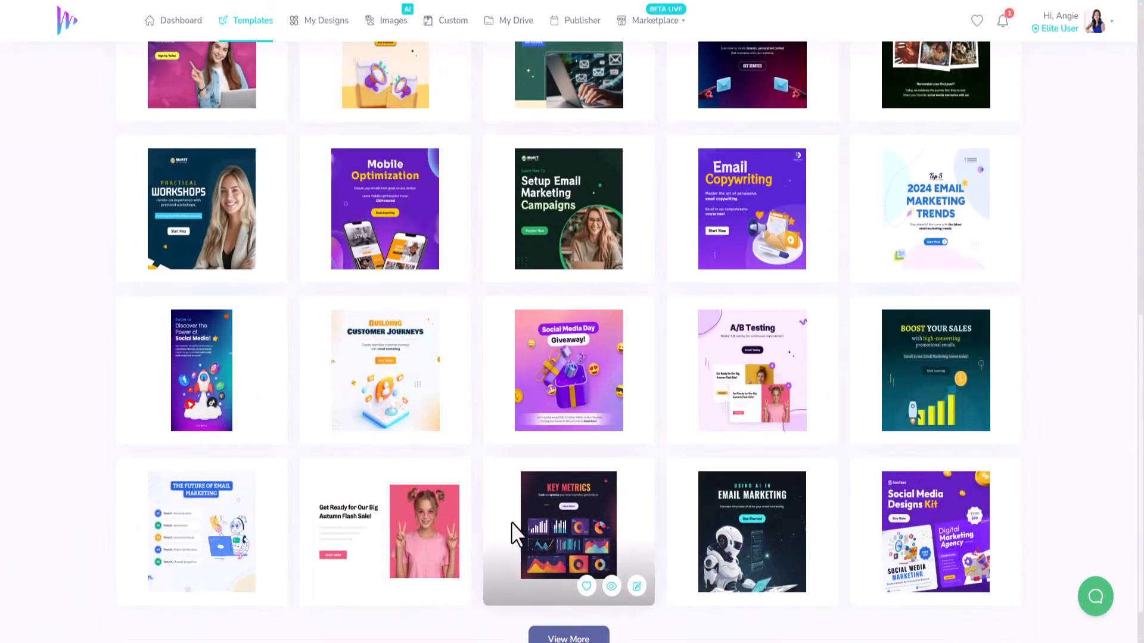
pyautogui.scroll(10, 508, 496)
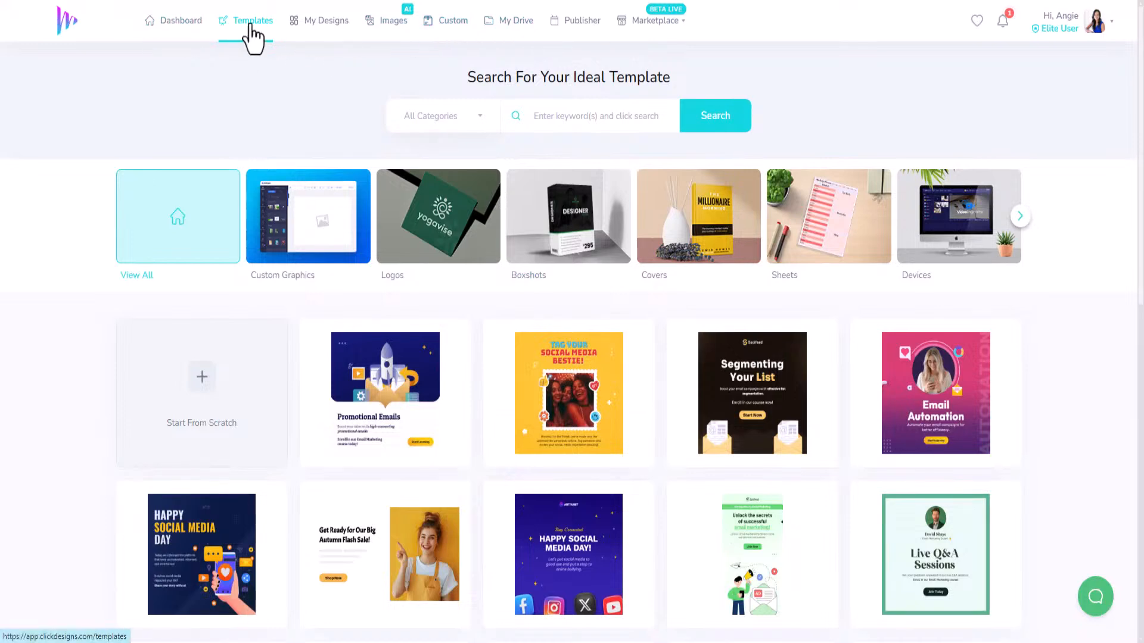
pyautogui.click(610, 119)
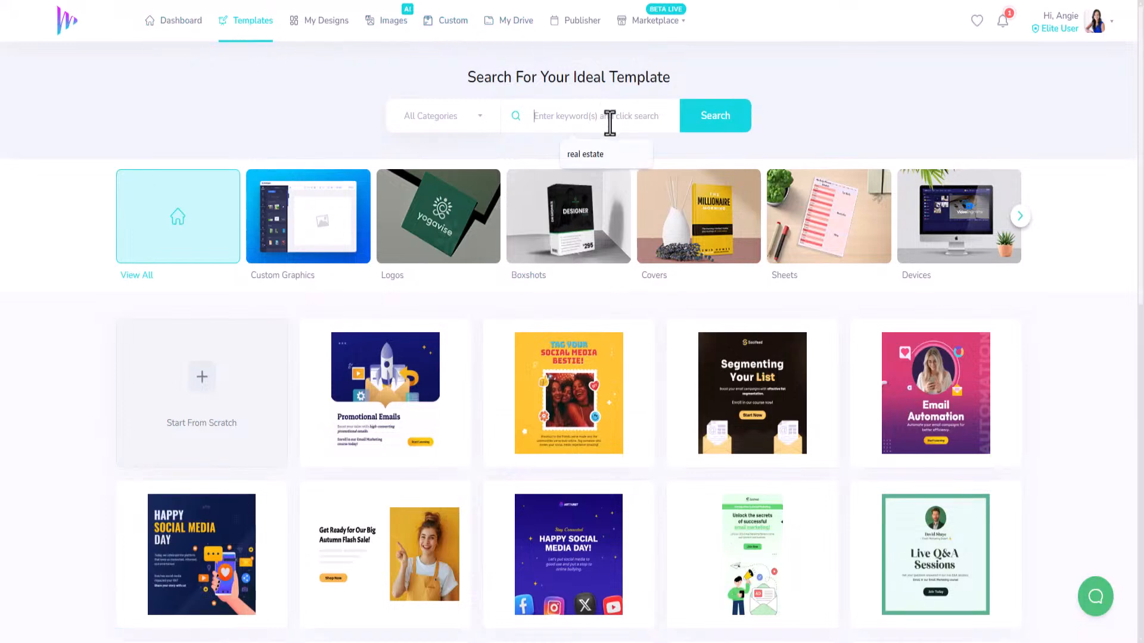
pyautogui.write('music')
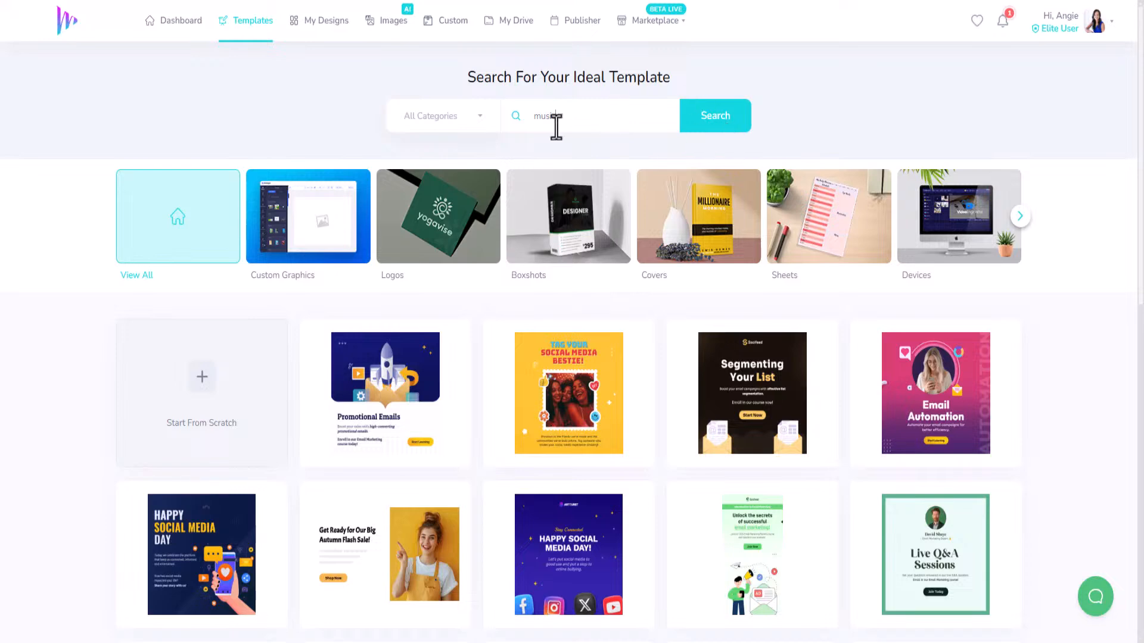
pyautogui.click(712, 120)
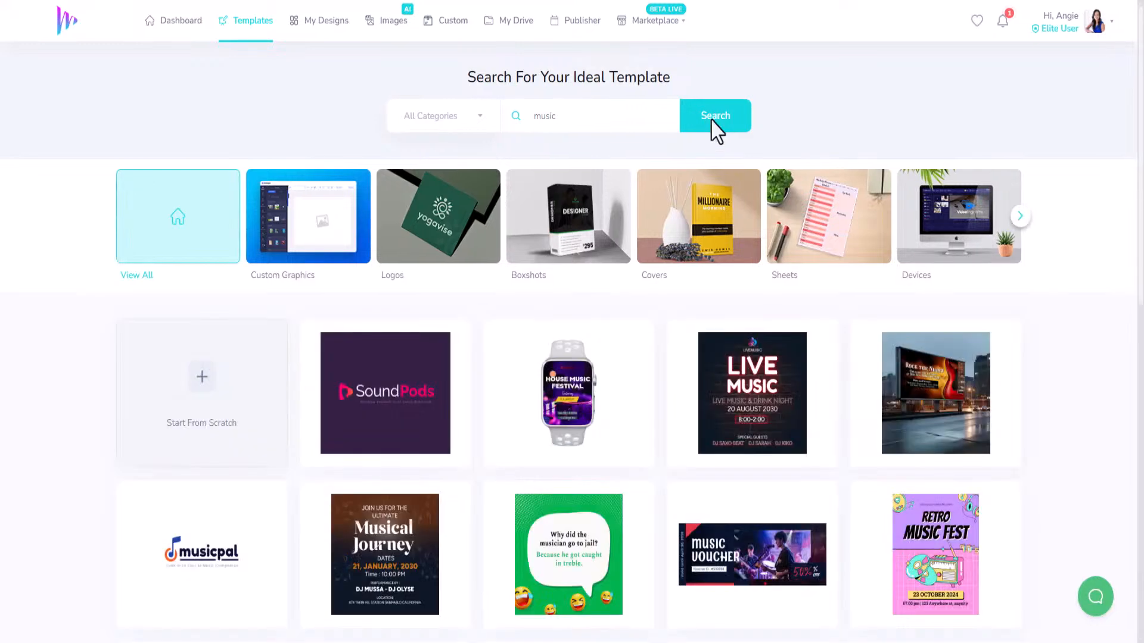
# Browse the first page of music template results.
pyautogui.scroll(-2, 633, 276)
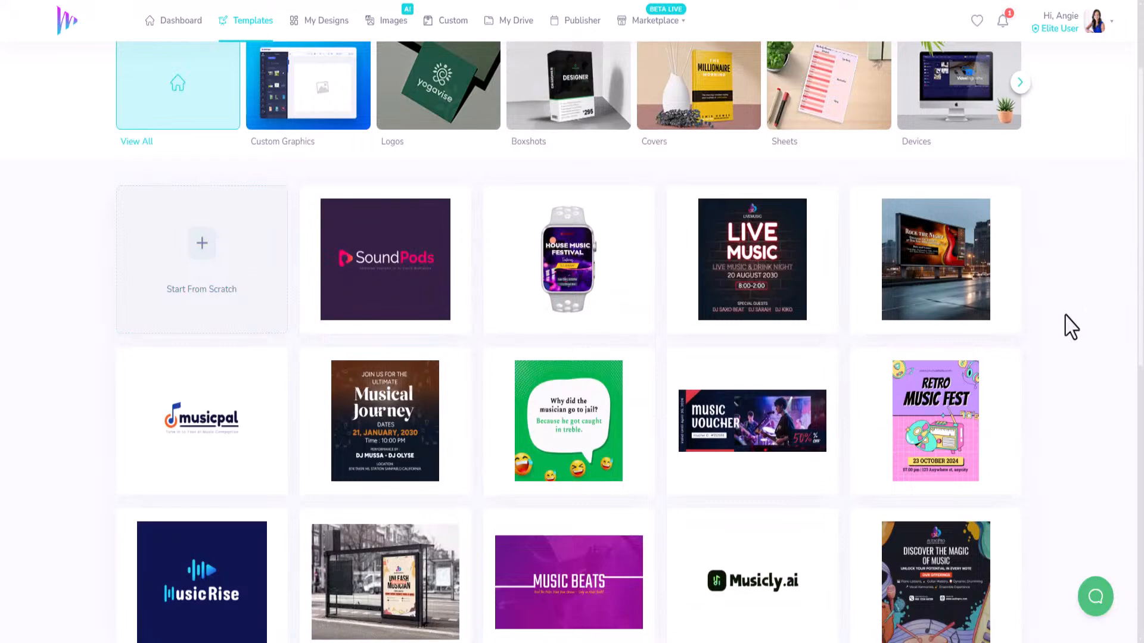
pyautogui.moveTo(933, 276)
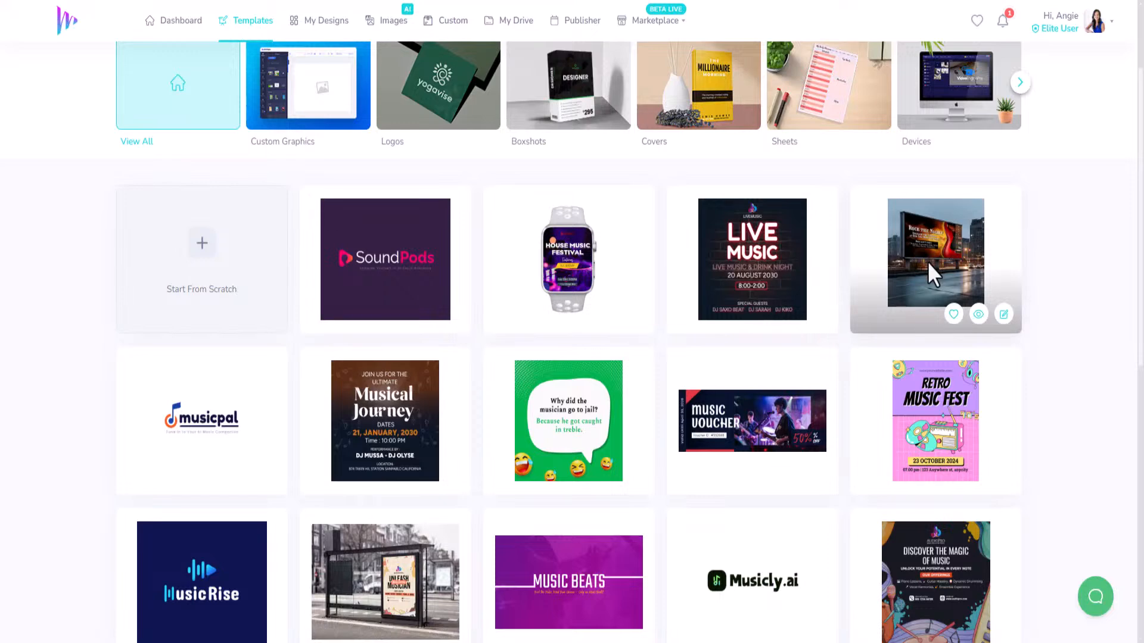
pyautogui.moveTo(742, 245)
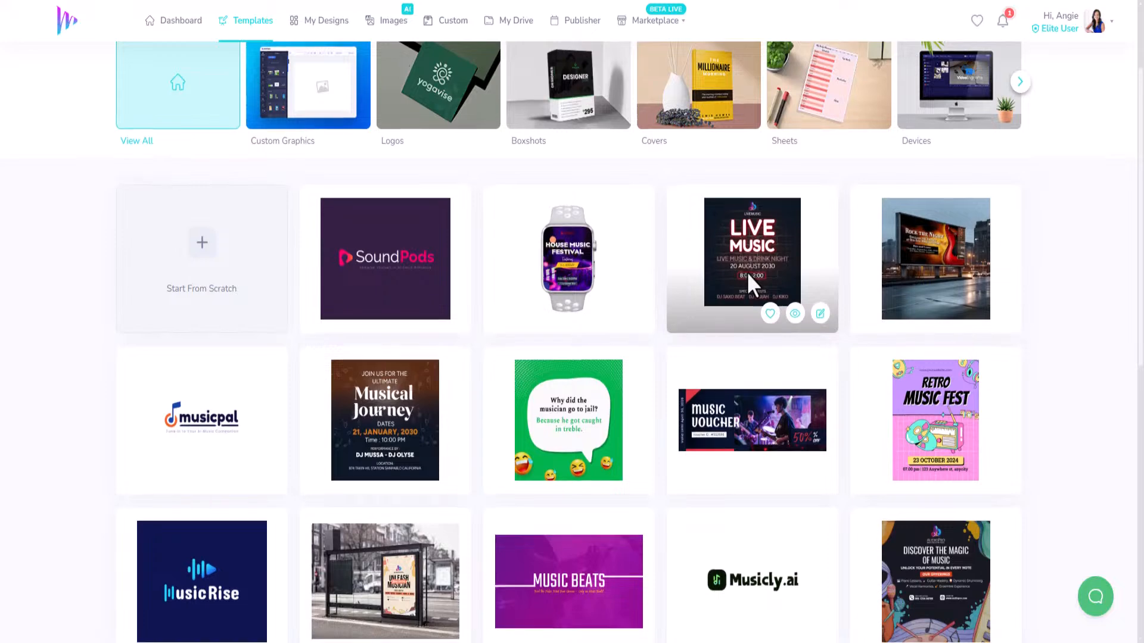
pyautogui.scroll(-2, 747, 272)
pyautogui.moveTo(598, 162)
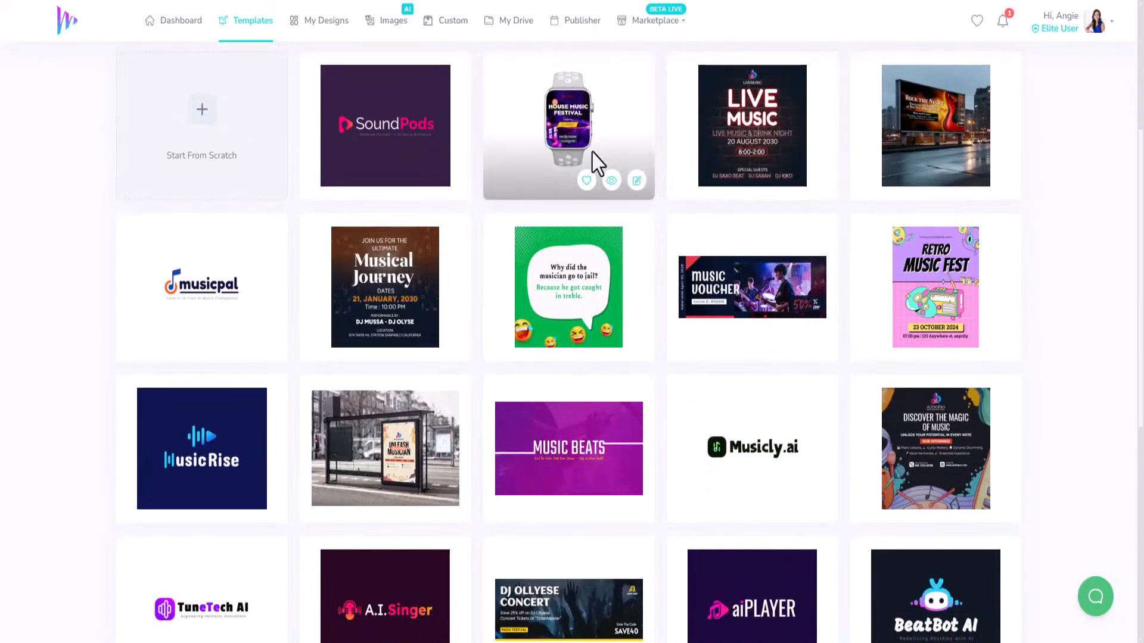
pyautogui.moveTo(366, 133)
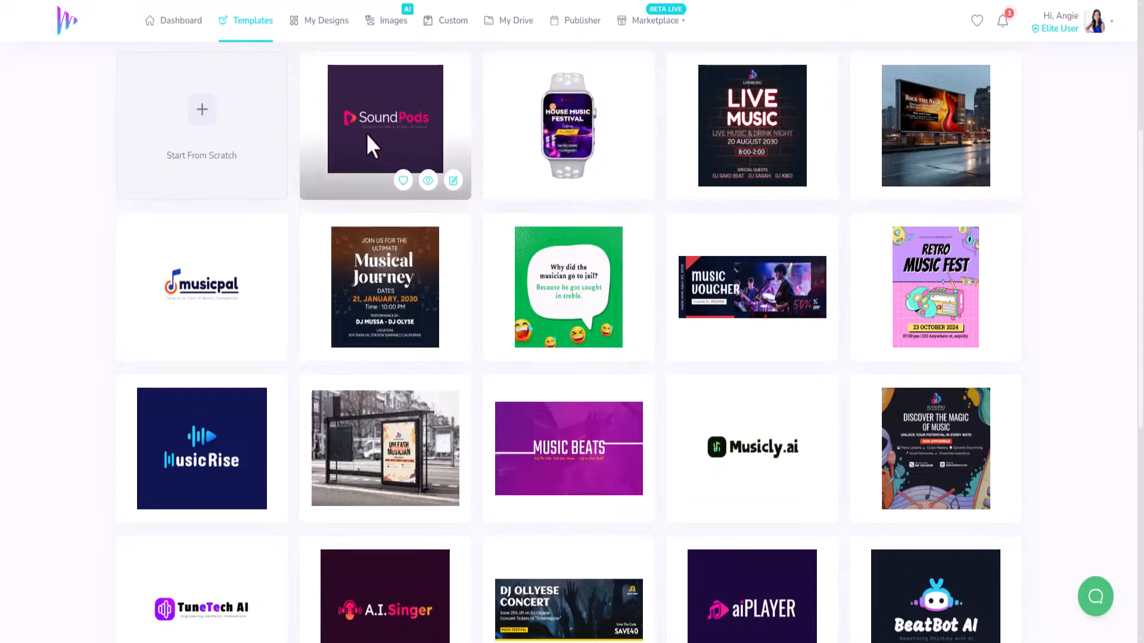
pyautogui.moveTo(370, 309)
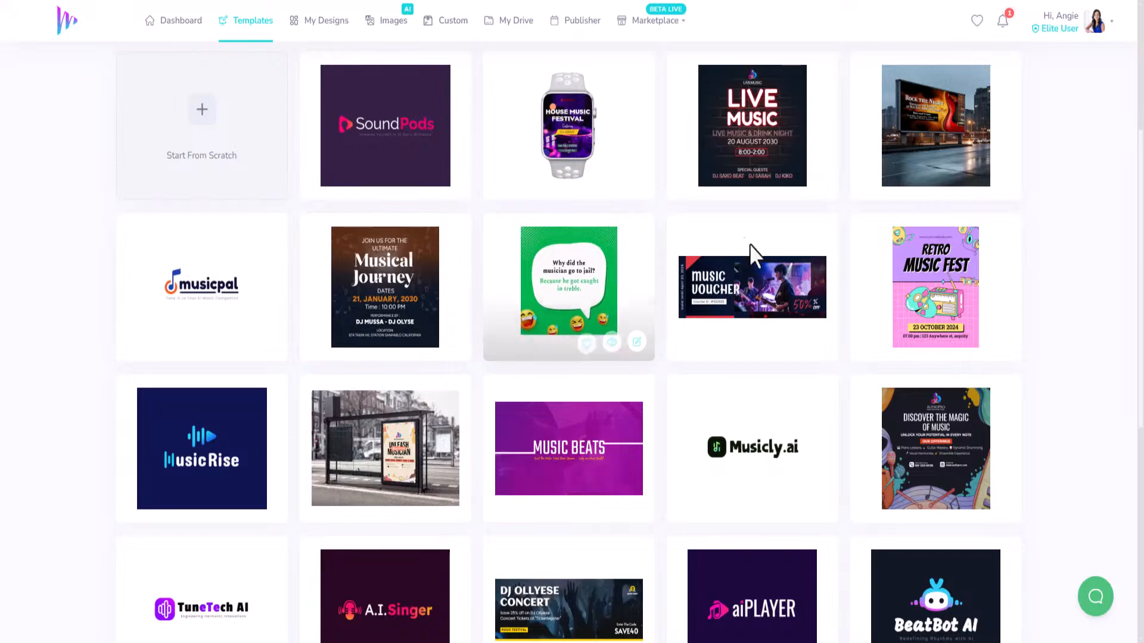
pyautogui.moveTo(744, 318)
# Load more music templates, such as Relaxing Music and Deep Beats, with View More.
pyautogui.scroll(-2, 744, 319)
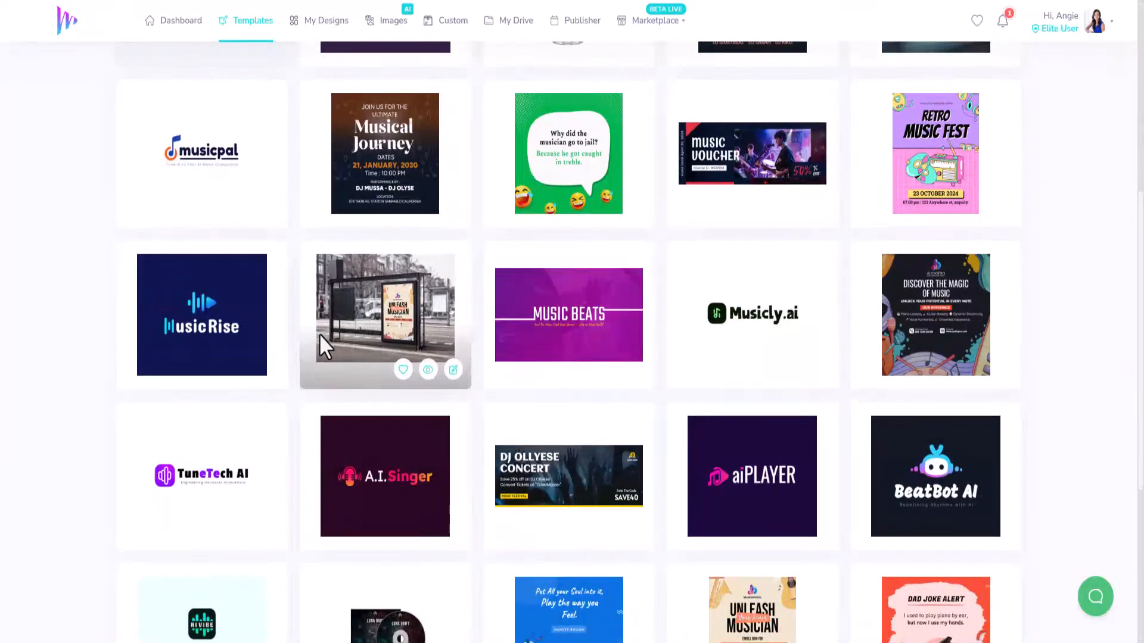
pyautogui.scroll(-3, 819, 347)
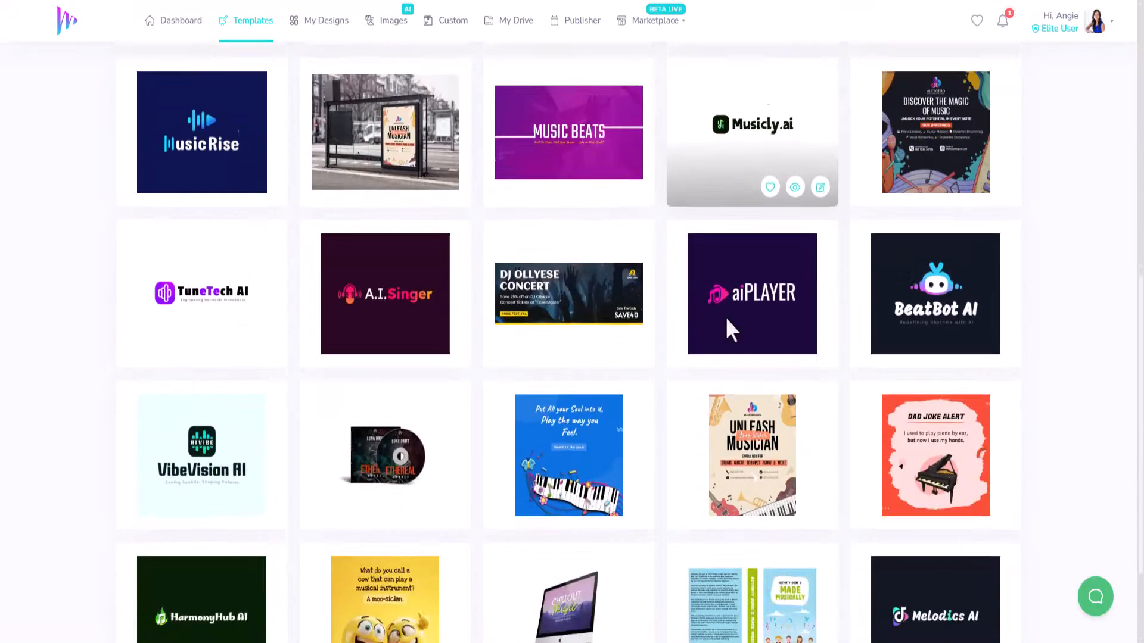
pyautogui.scroll(-2, 427, 302)
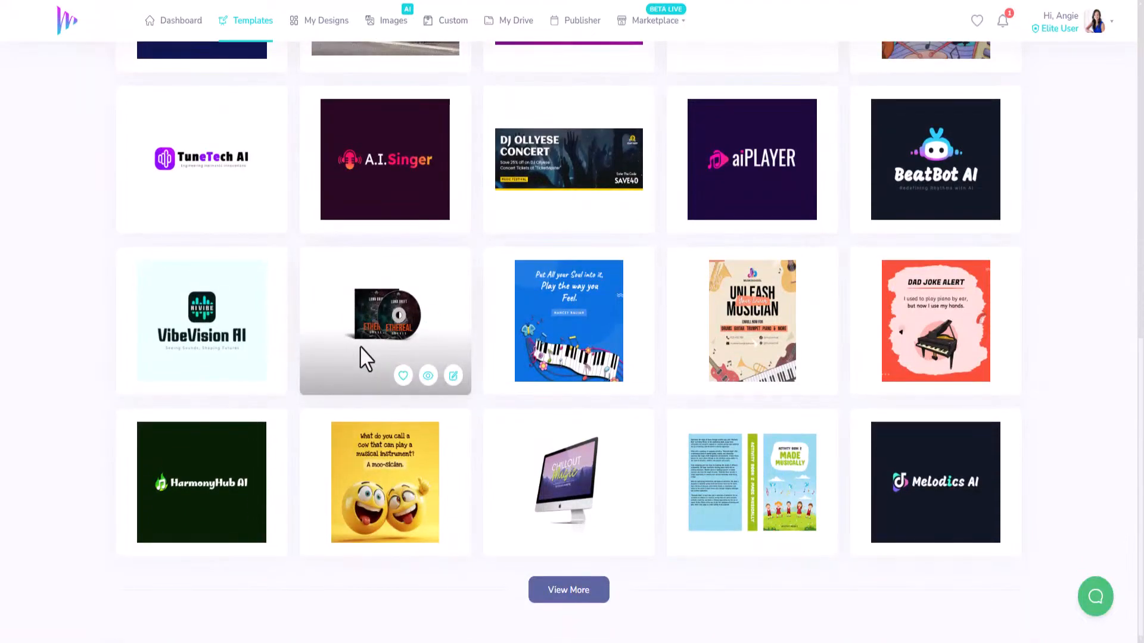
pyautogui.click(576, 594)
pyautogui.scroll(-6, 649, 452)
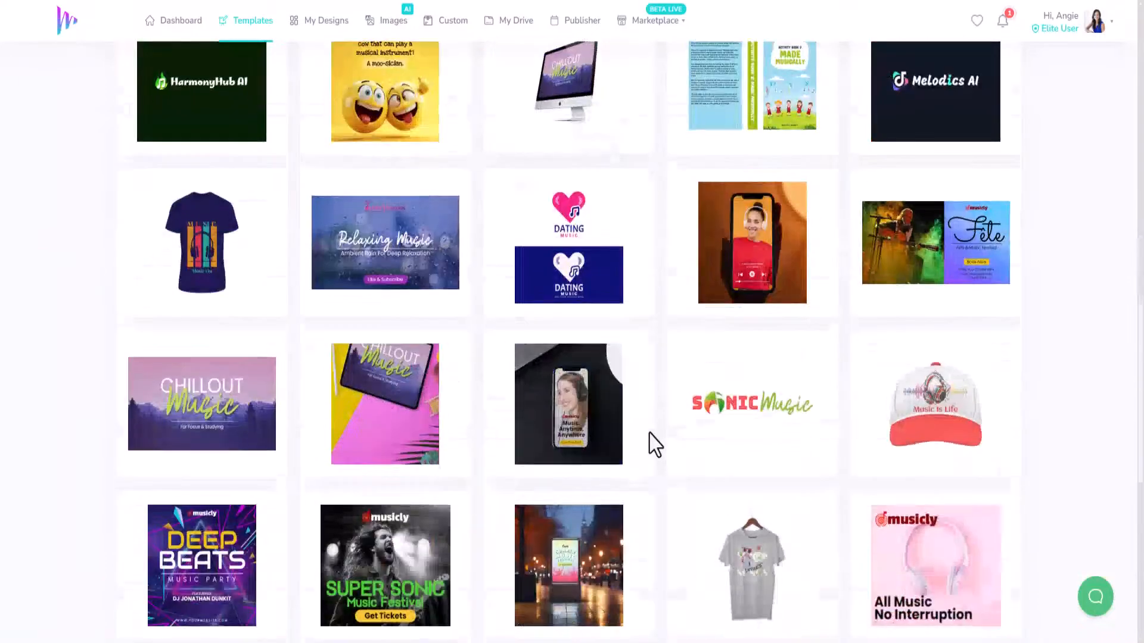
pyautogui.scroll(-4, 655, 444)
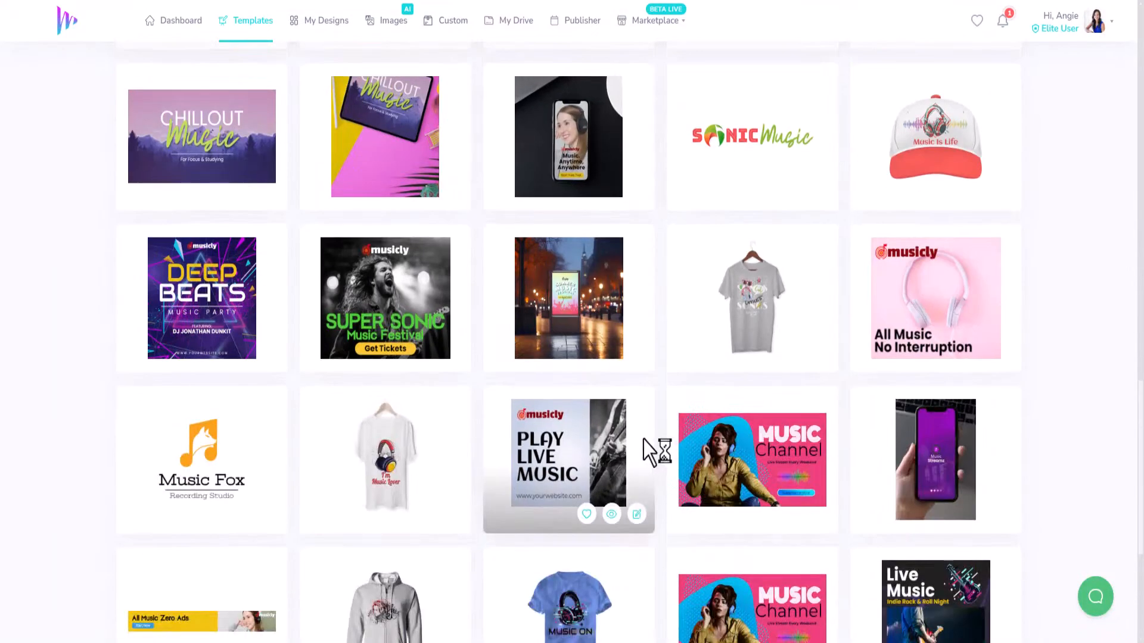
pyautogui.scroll(-3, 656, 453)
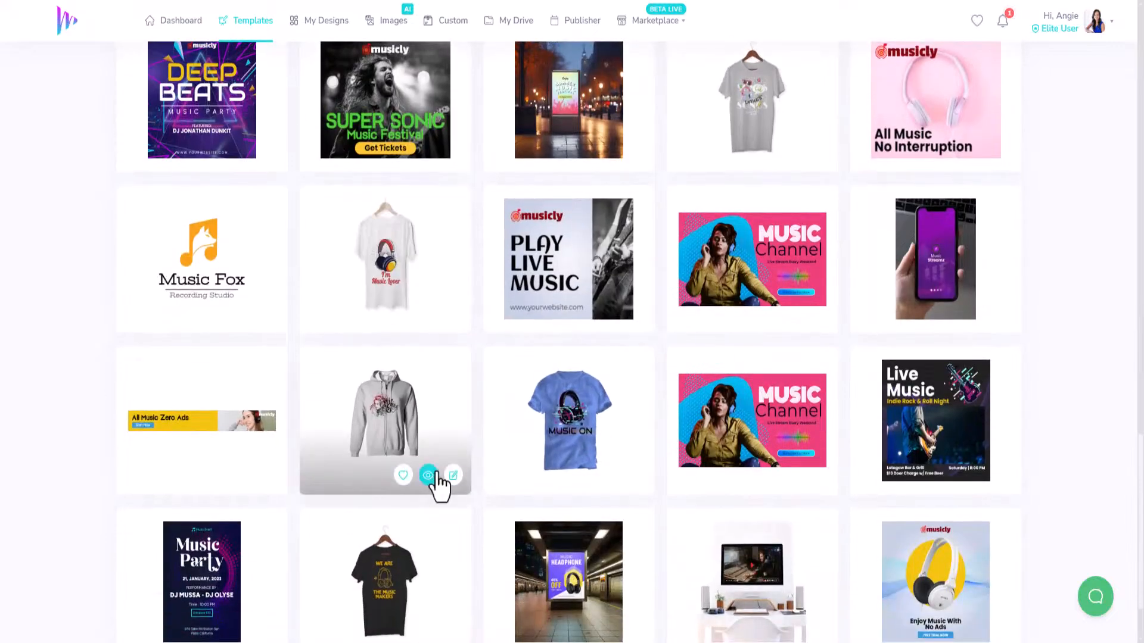
# Scroll through the extra music templates, including Play Live Music and Music Party.
pyautogui.scroll(-2, 559, 489)
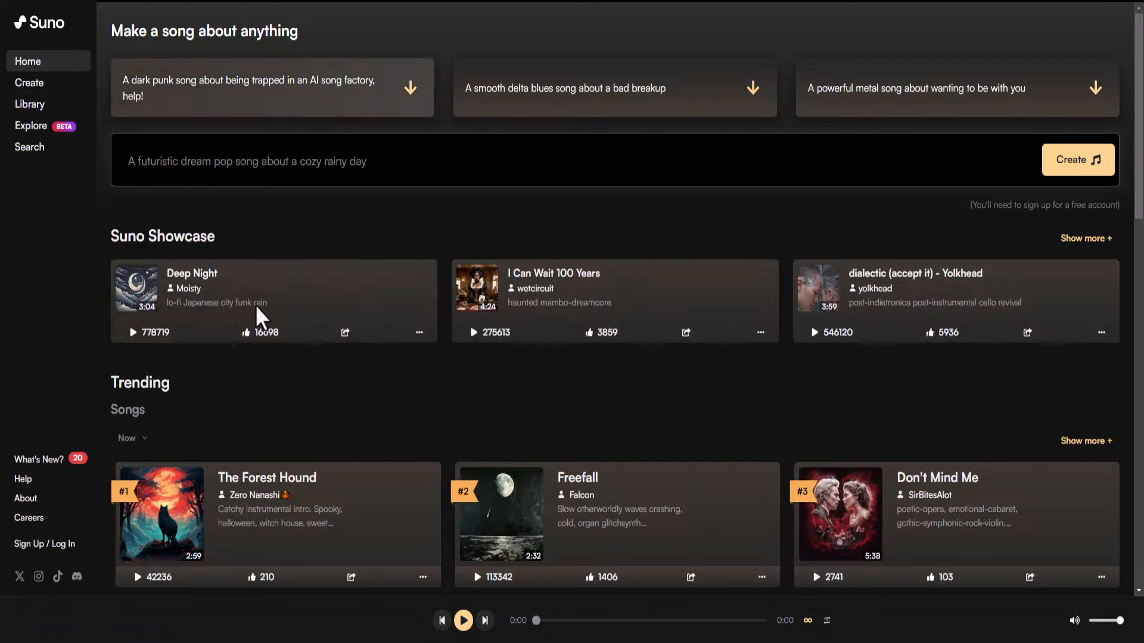
# Play The Forest Hound as a sample, then pause it.
pyautogui.scroll(-5, 467, 426)
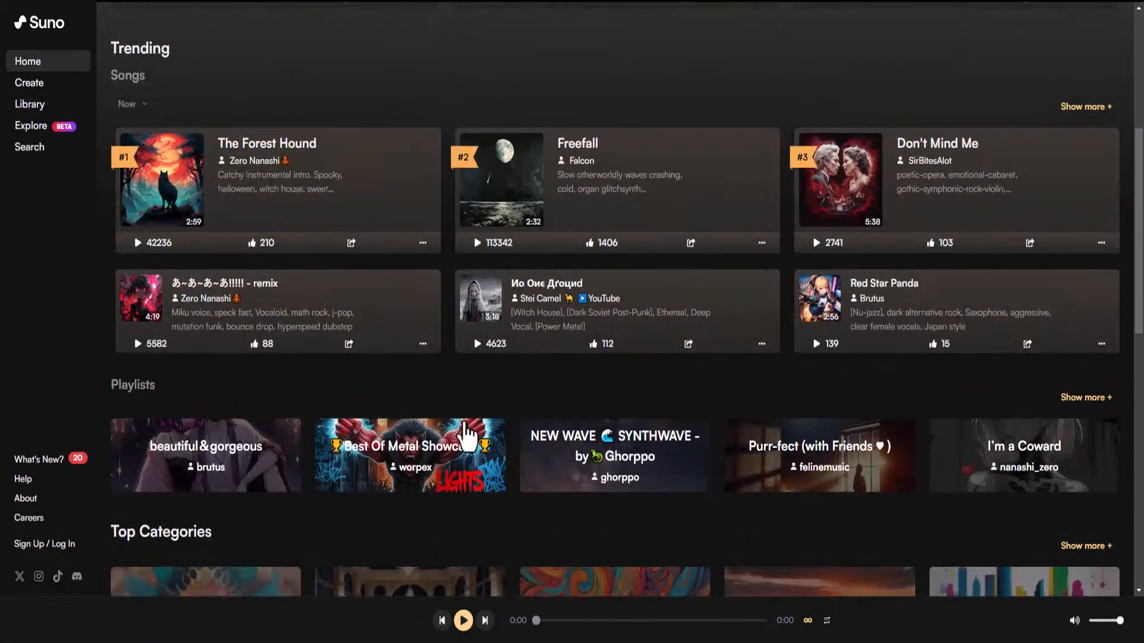
pyautogui.scroll(-3, 467, 437)
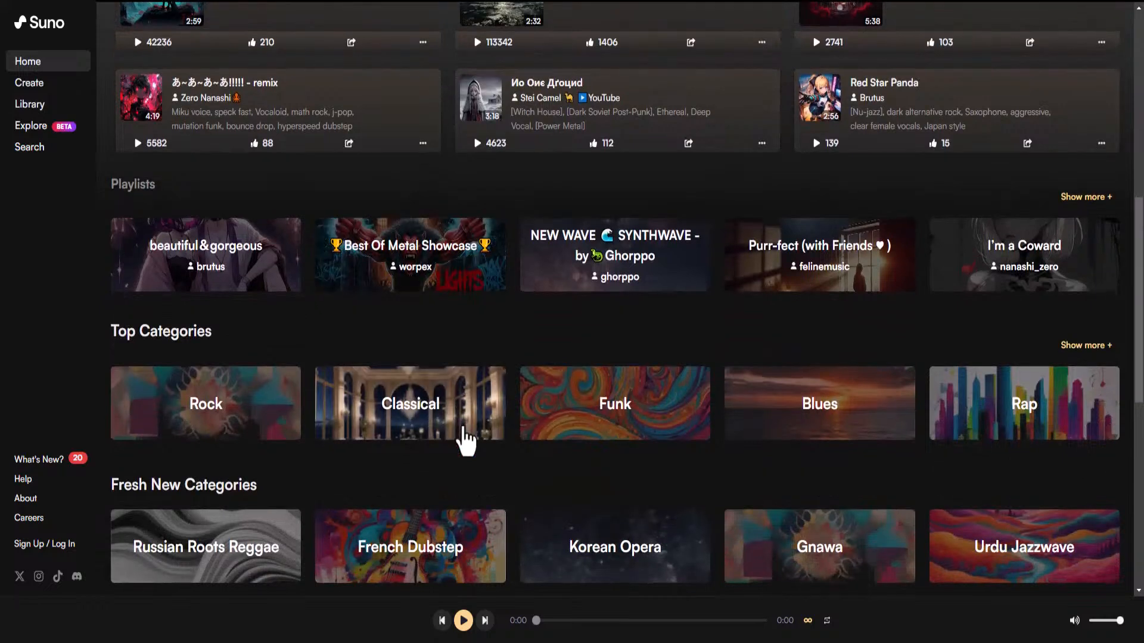
pyautogui.scroll(-2, 465, 428)
pyautogui.scroll(8, 462, 426)
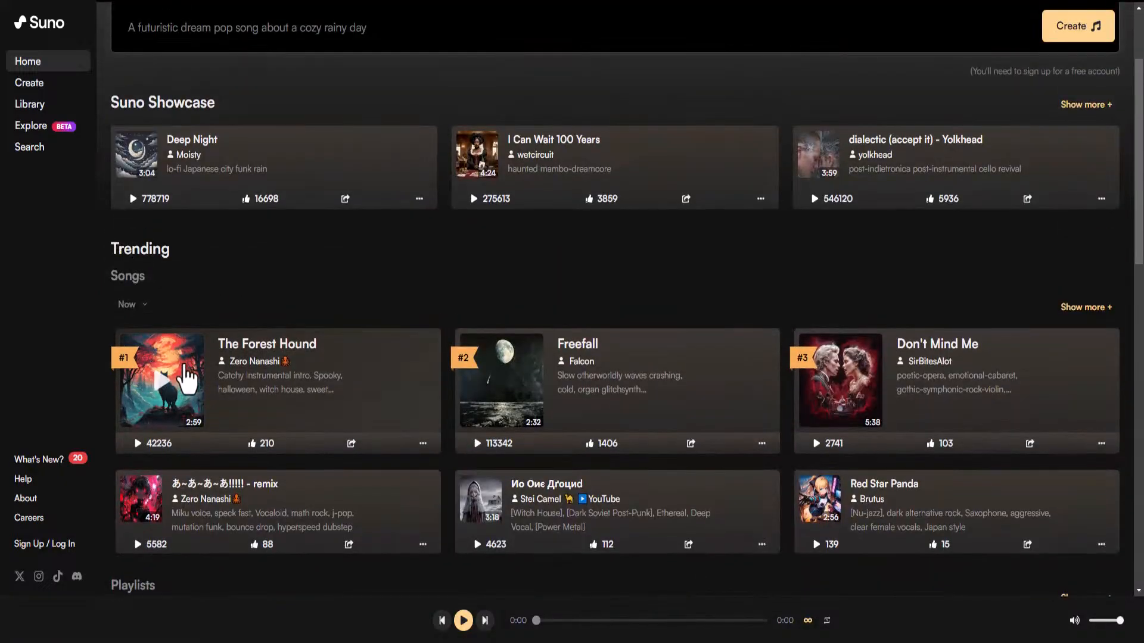
pyautogui.click(138, 444)
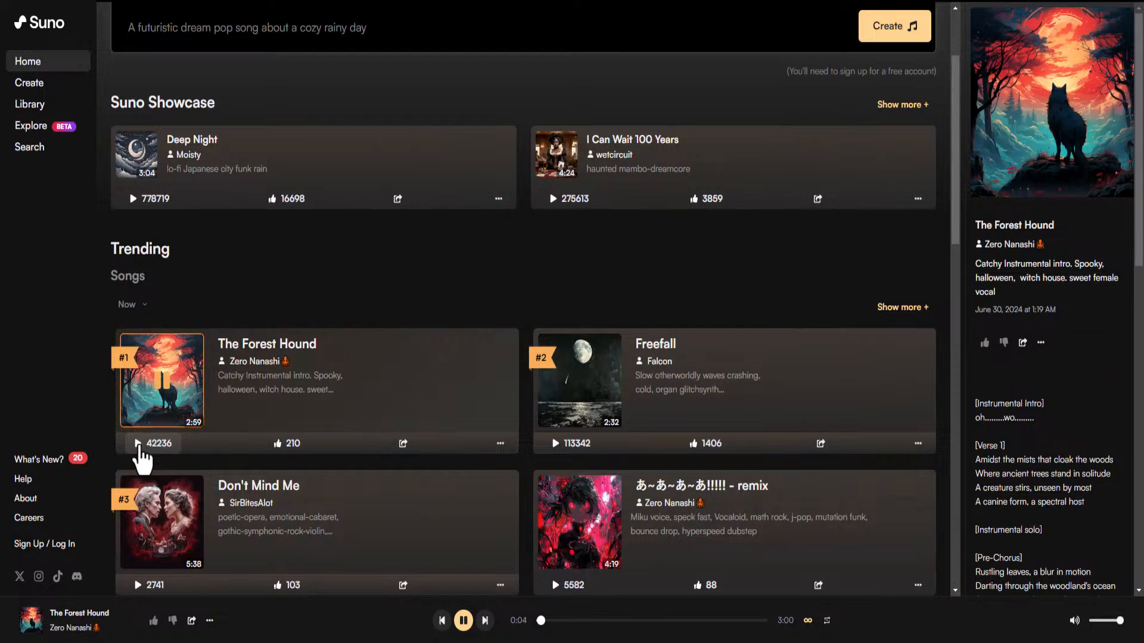
pyautogui.click(163, 381)
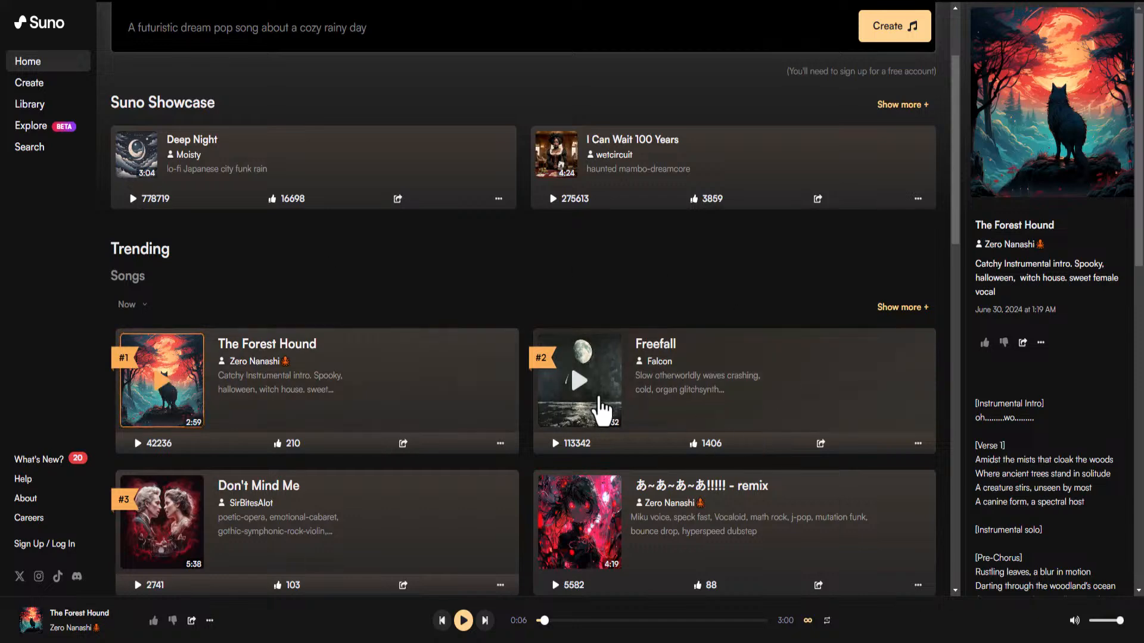
# Play I Can Wait 100 Years and pause it at 0:10.
pyautogui.scroll(-3, 590, 393)
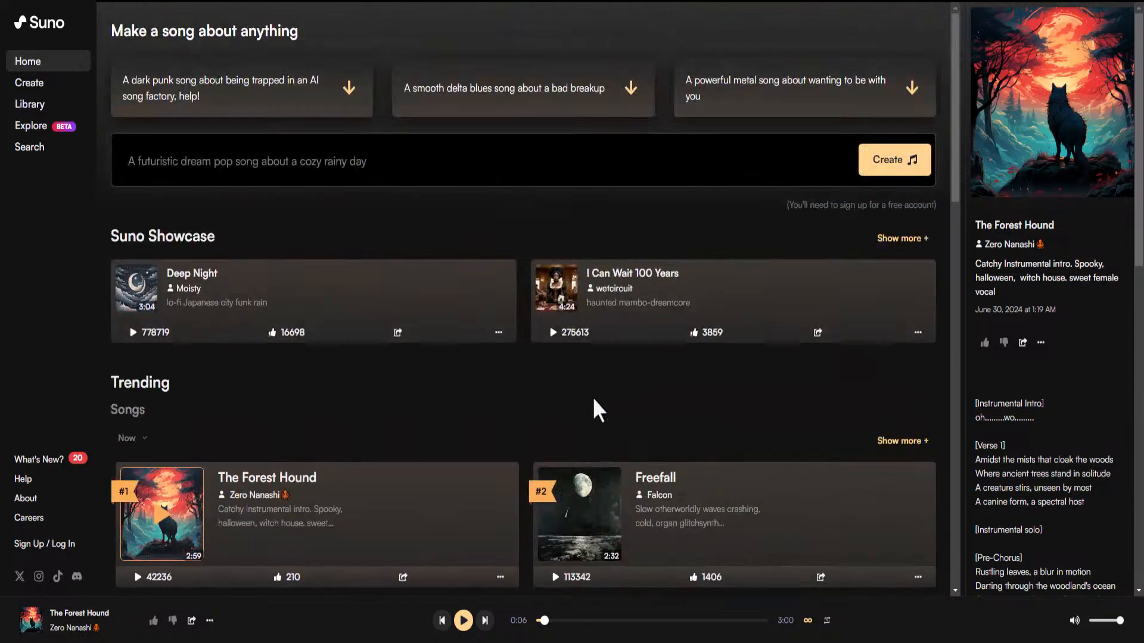
pyautogui.click(553, 332)
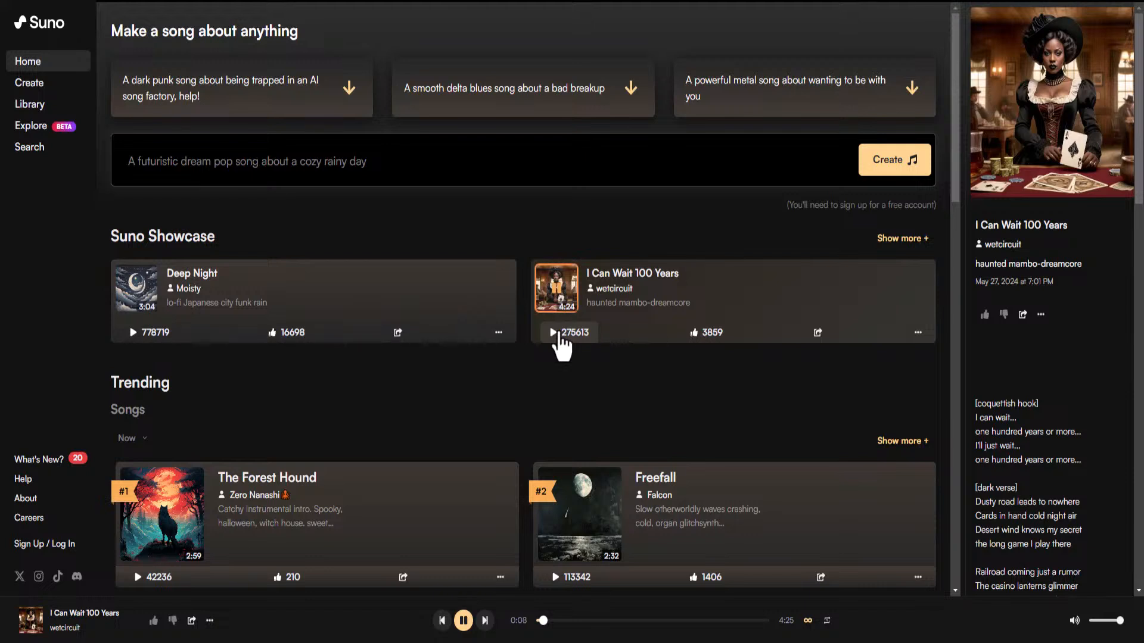
pyautogui.click(556, 292)
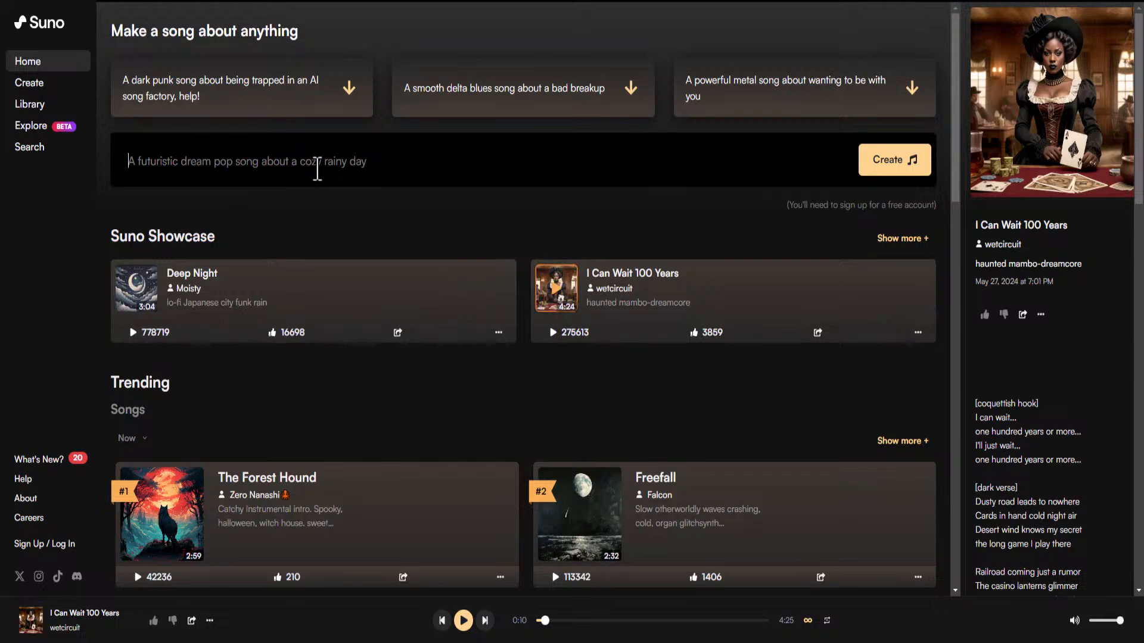
# Submit the prompt 'dance music for fitness brand that is upbeat and fast' and close the sign-up window.
pyautogui.write('dance music for fitness brand')
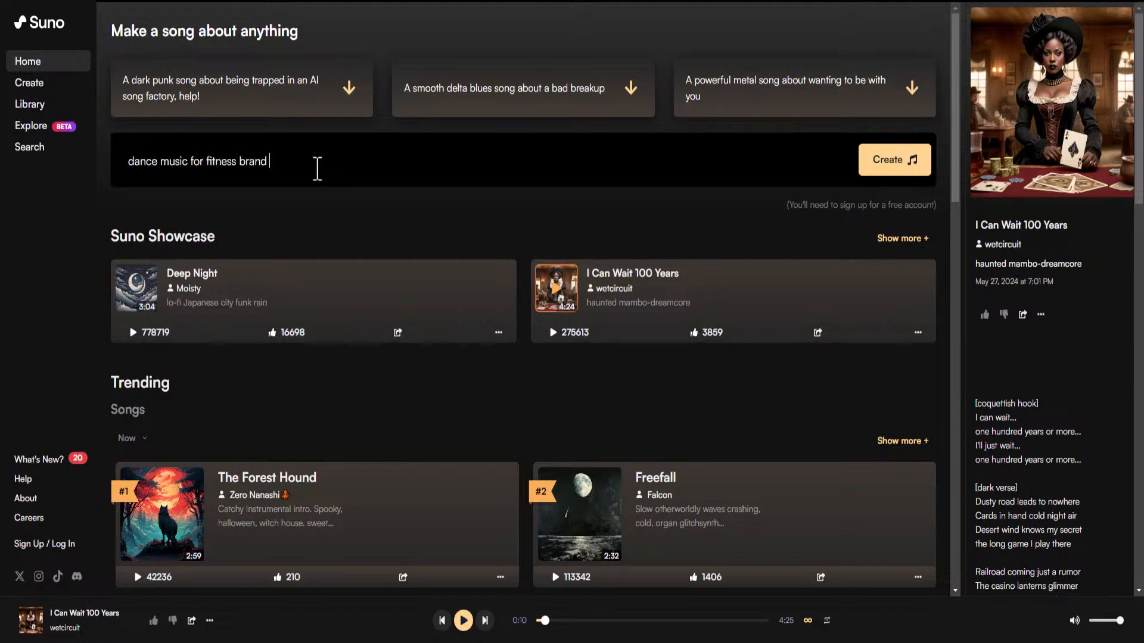
pyautogui.write(' that is upbeat and ')
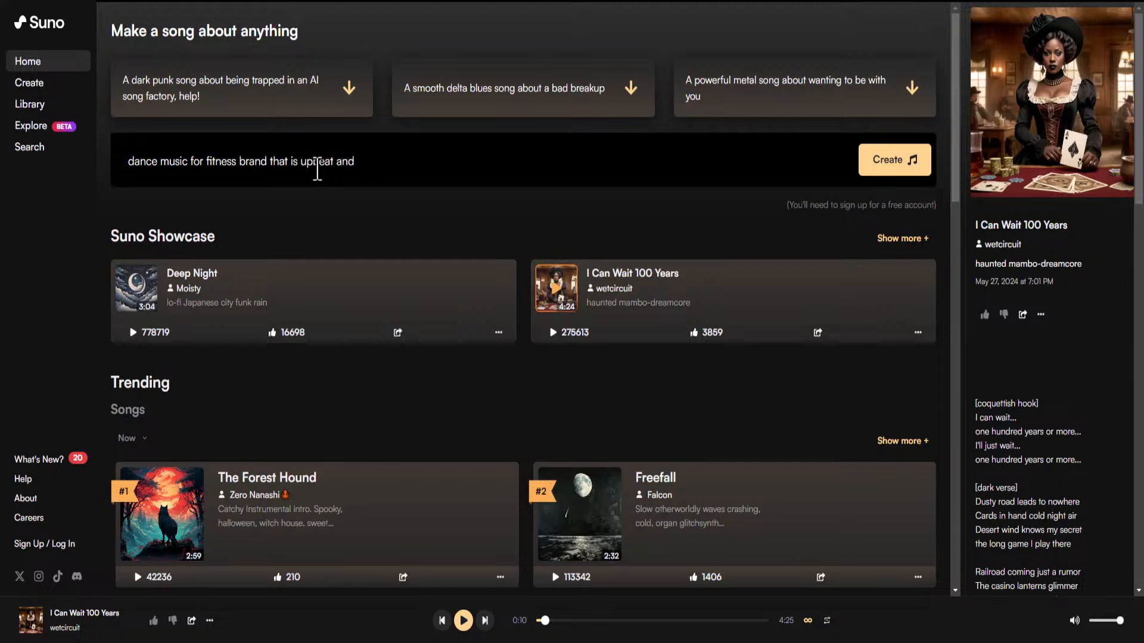
pyautogui.write('fast')
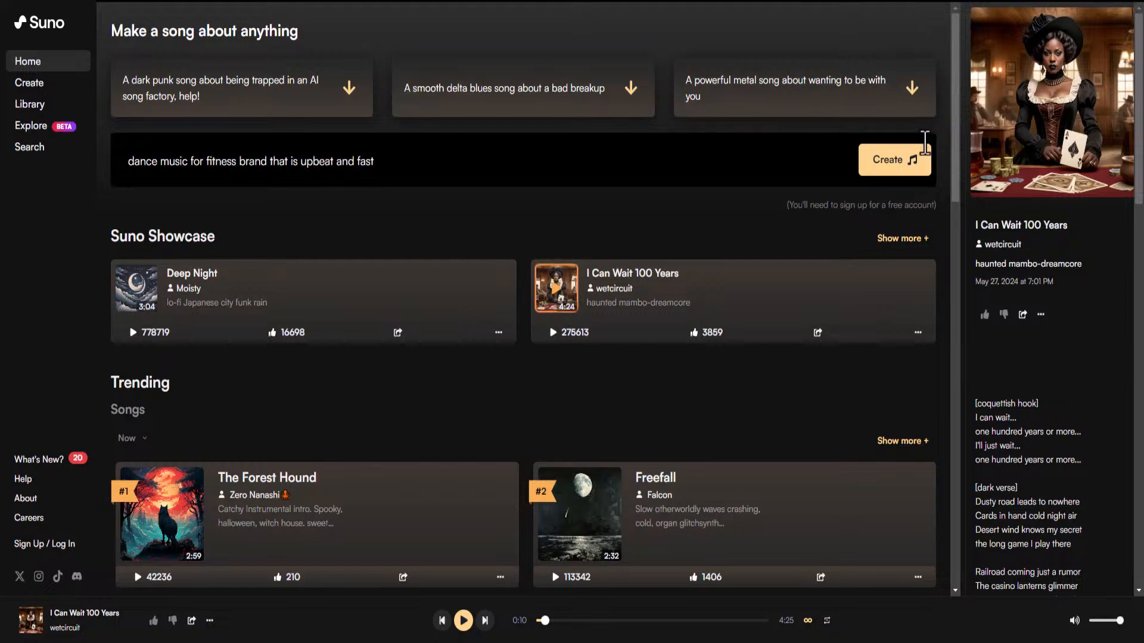
pyautogui.click(905, 170)
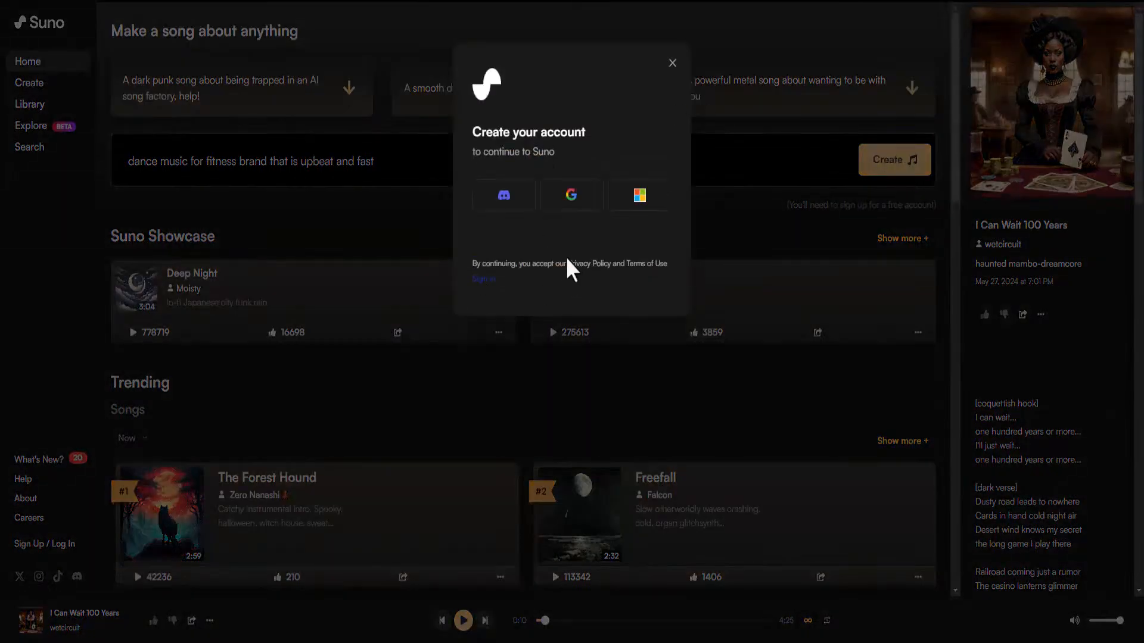
pyautogui.click(672, 63)
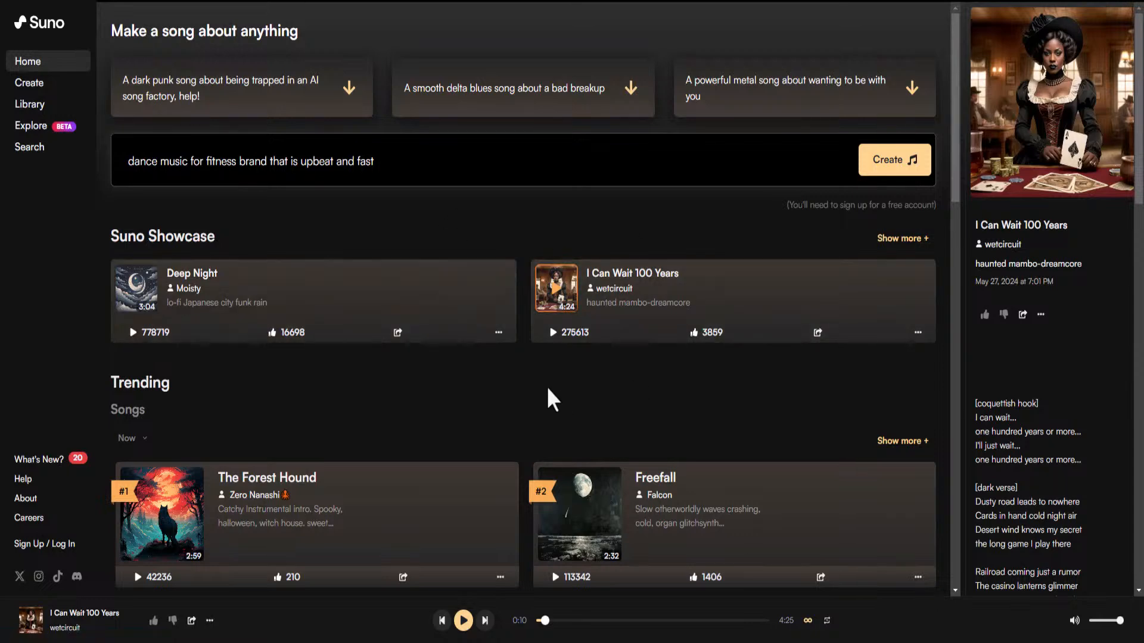
# Scroll through Suno's Trending, Playlists and Categories sections and back up.
pyautogui.scroll(-5, 317, 291)
pyautogui.scroll(5, 320, 298)
pyautogui.scroll(-7, 352, 307)
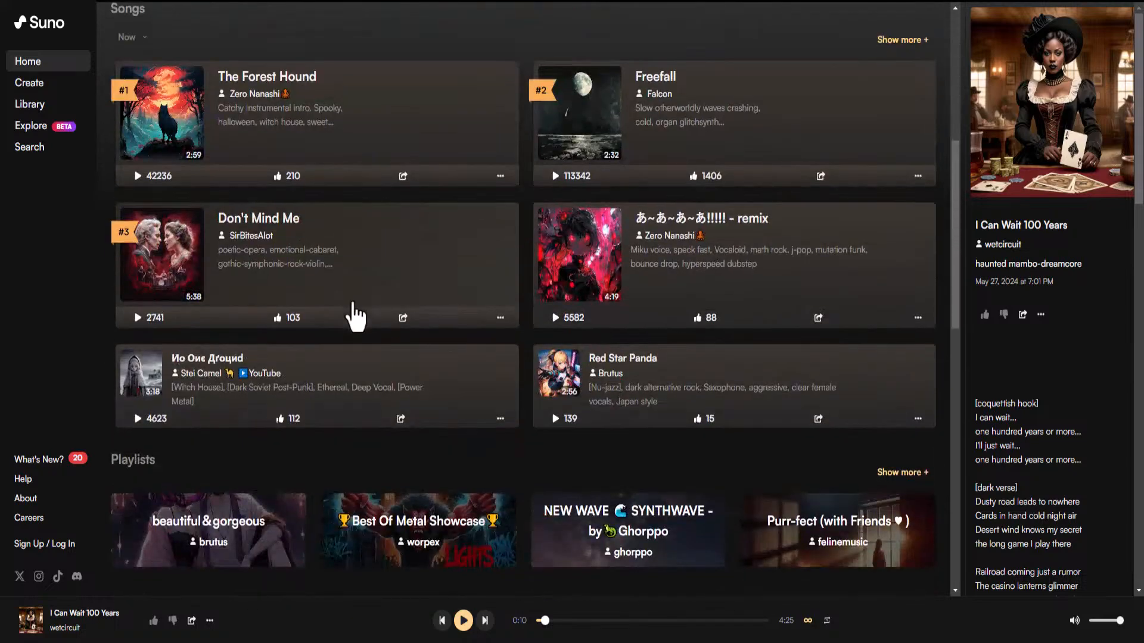
pyautogui.scroll(-8, 352, 312)
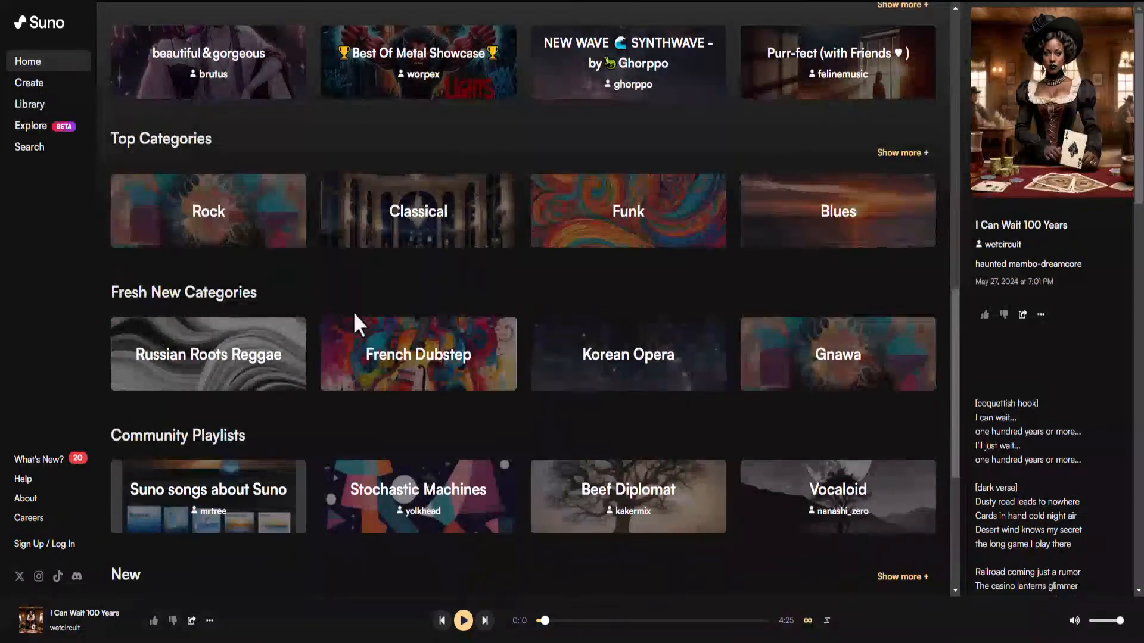
pyautogui.scroll(-6, 353, 312)
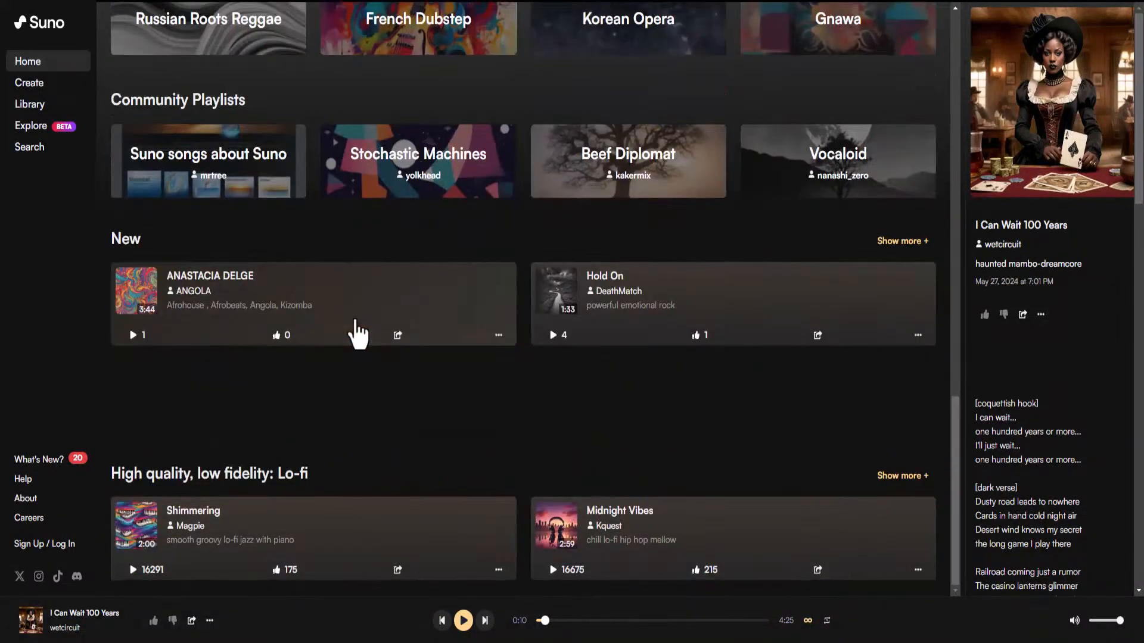
pyautogui.scroll(13, 356, 324)
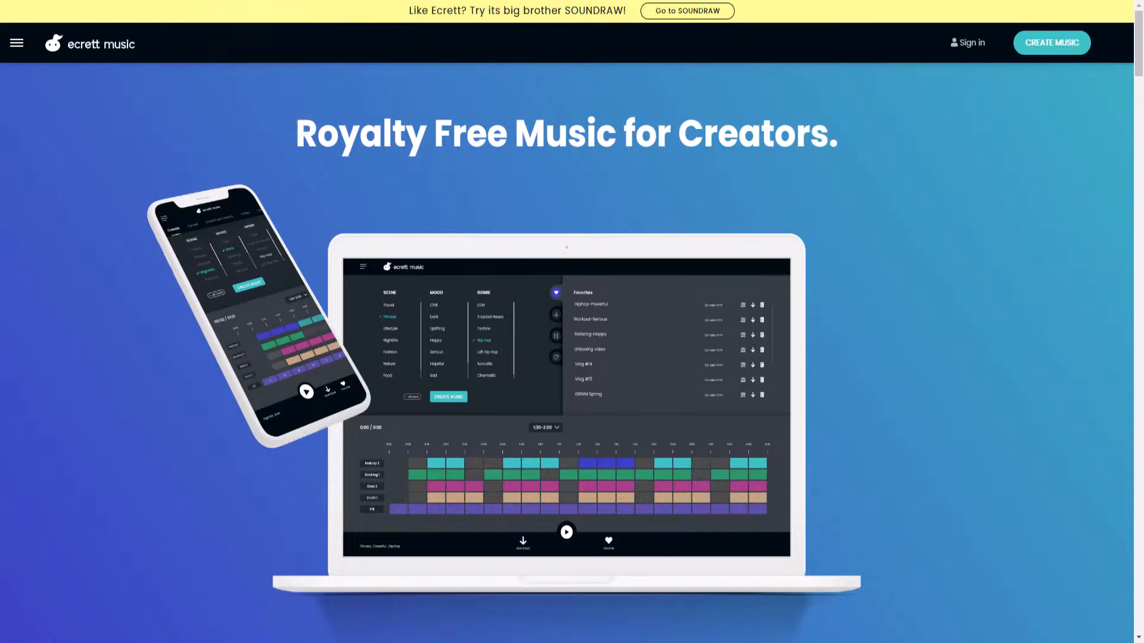
# Return to the ClickDesigns music template results.
pyautogui.click(66, 0)
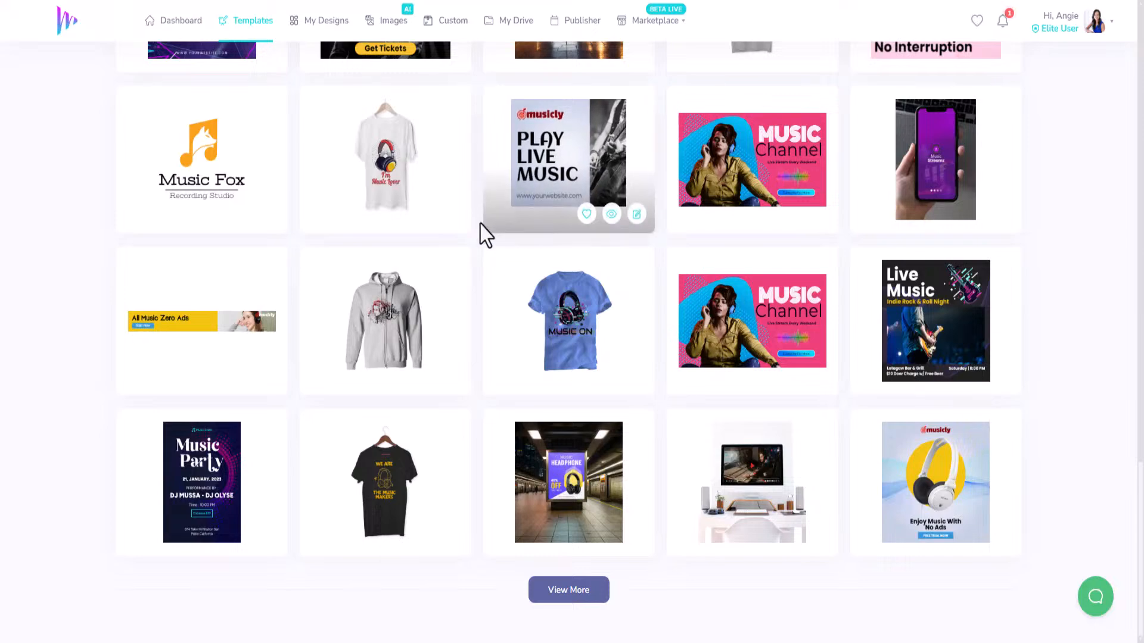
# Filter the music results to Logos and start editing the TuneTech AI template.
pyautogui.scroll(20, 434, 289)
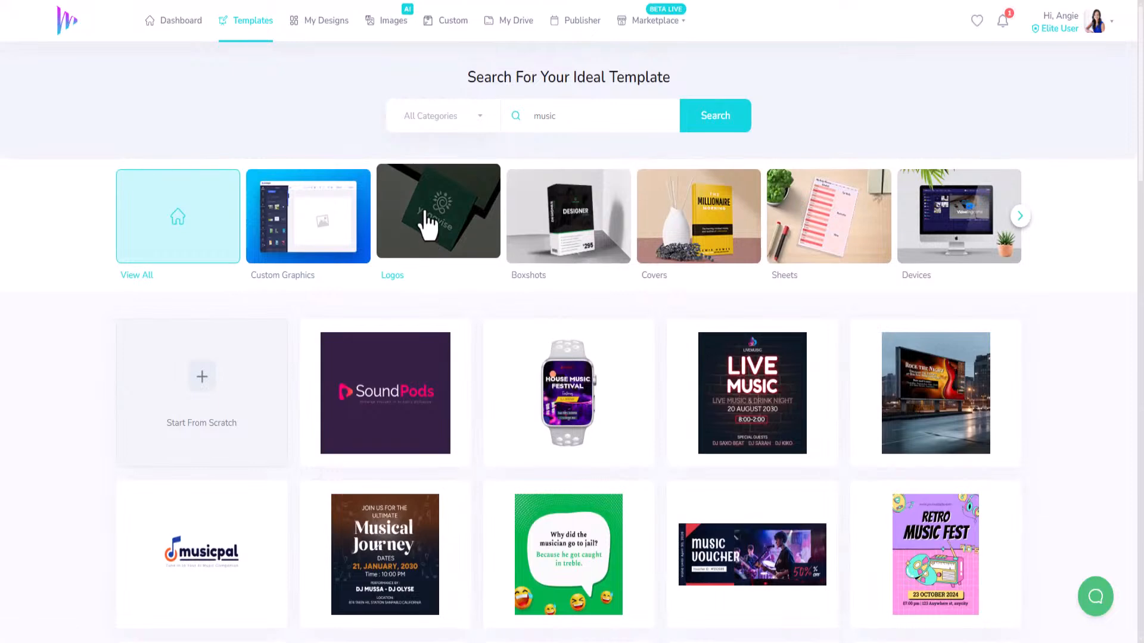
pyautogui.click(444, 222)
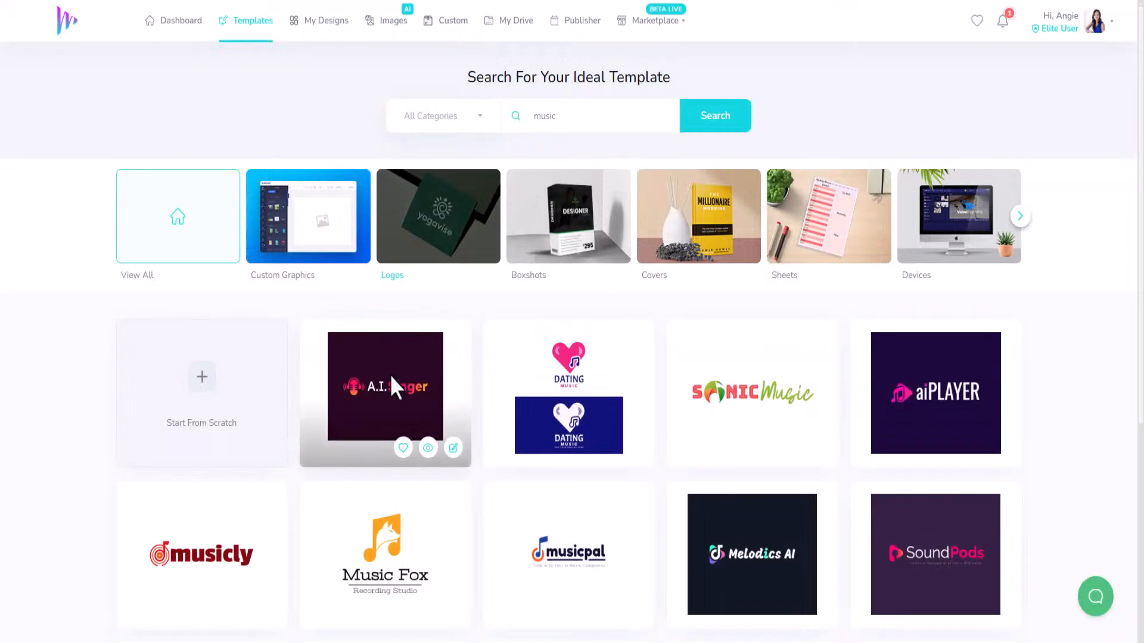
pyautogui.scroll(-5, 396, 383)
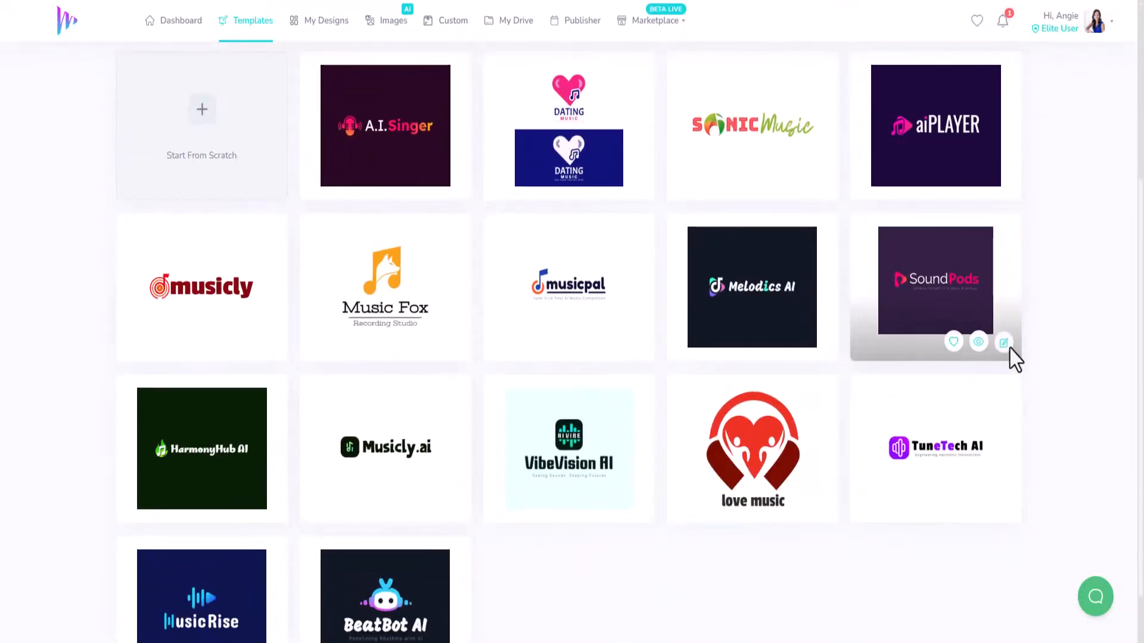
pyautogui.scroll(-1, 856, 571)
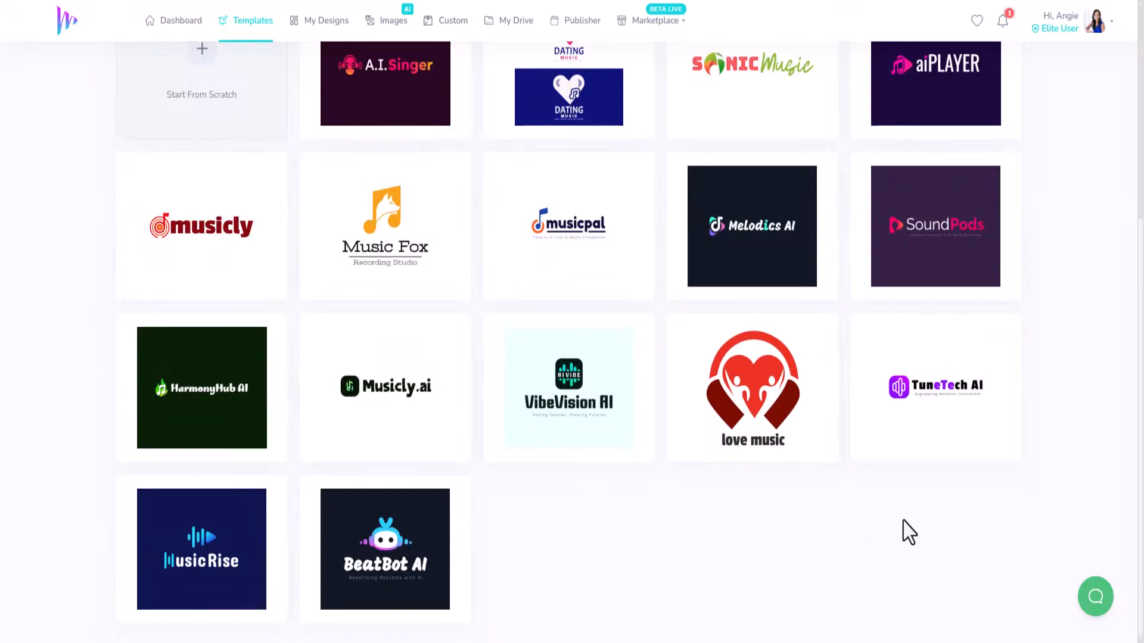
pyautogui.moveTo(927, 424)
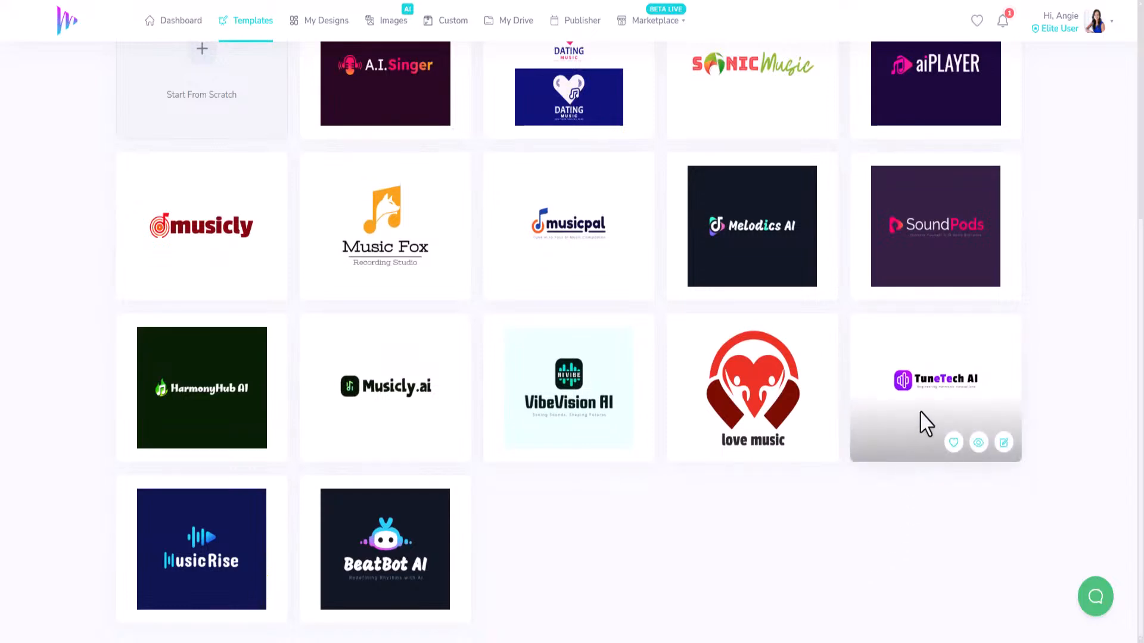
pyautogui.click(1004, 444)
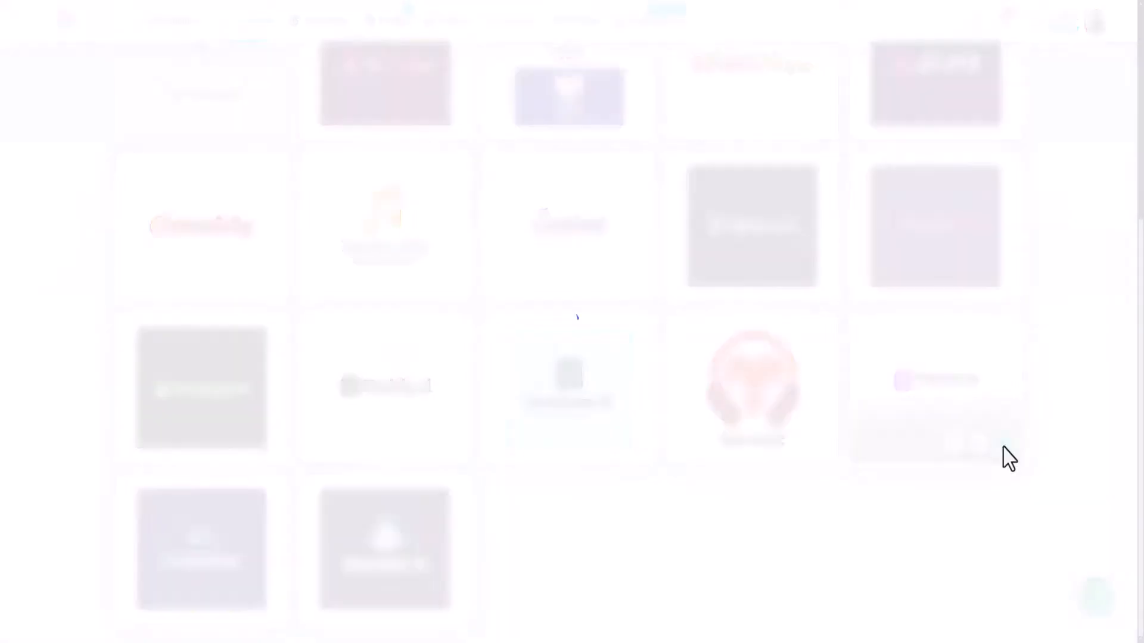
# Set the icon gradient to #12D6DF and #F70FFF at a 309° angle.
pyautogui.click(619, 287)
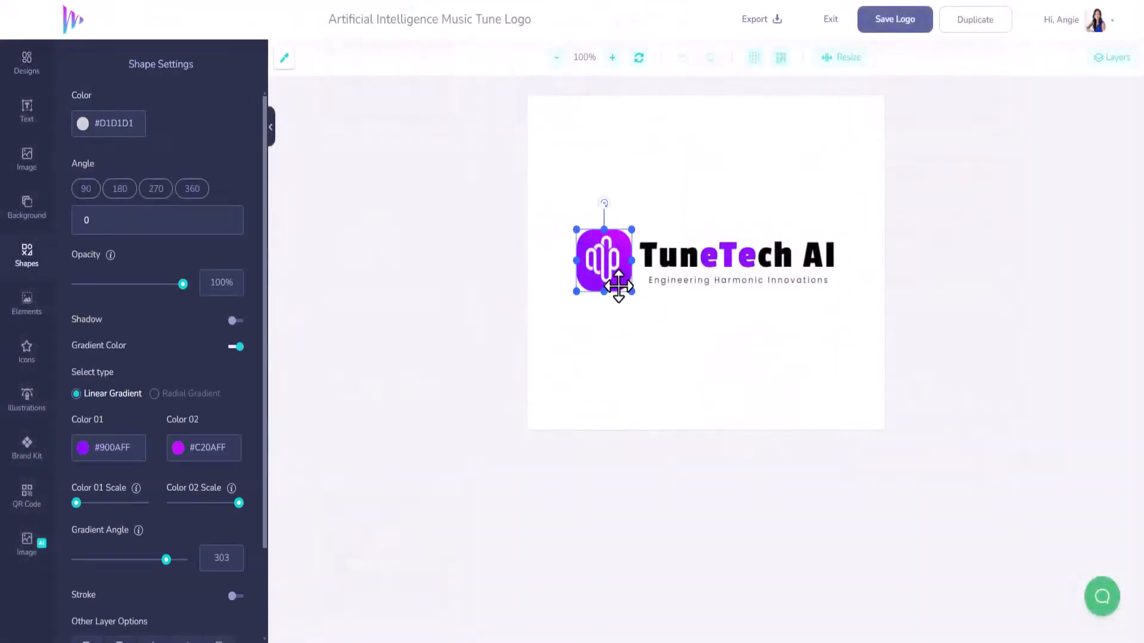
pyautogui.click(84, 457)
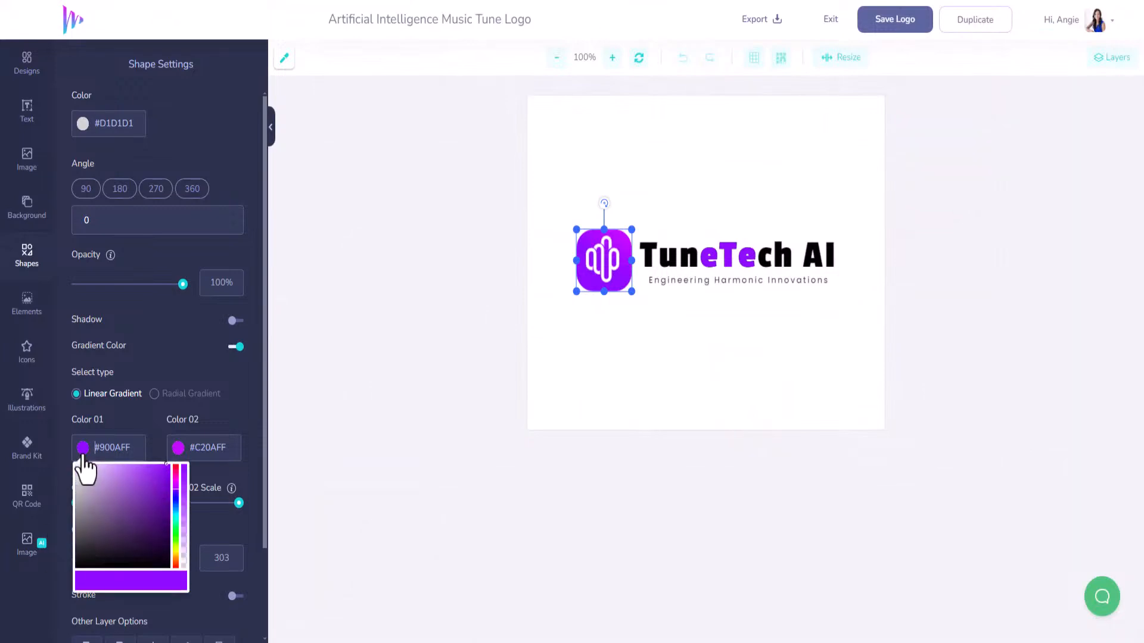
pyautogui.moveTo(95, 448); pyautogui.dragTo(142, 471)
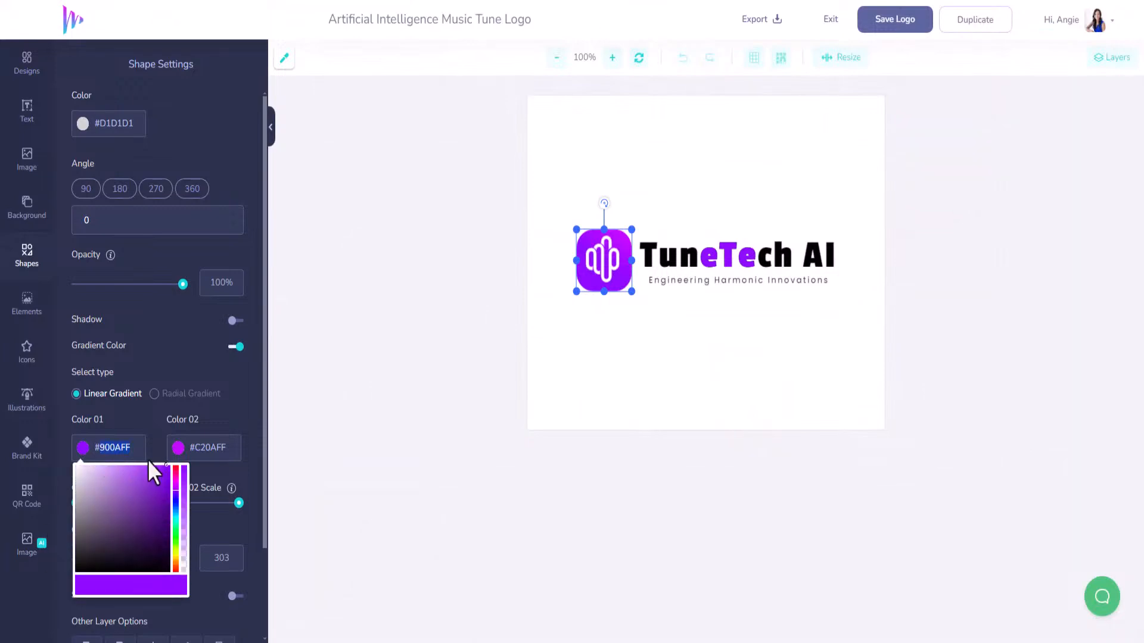
pyautogui.write('12D6DF')
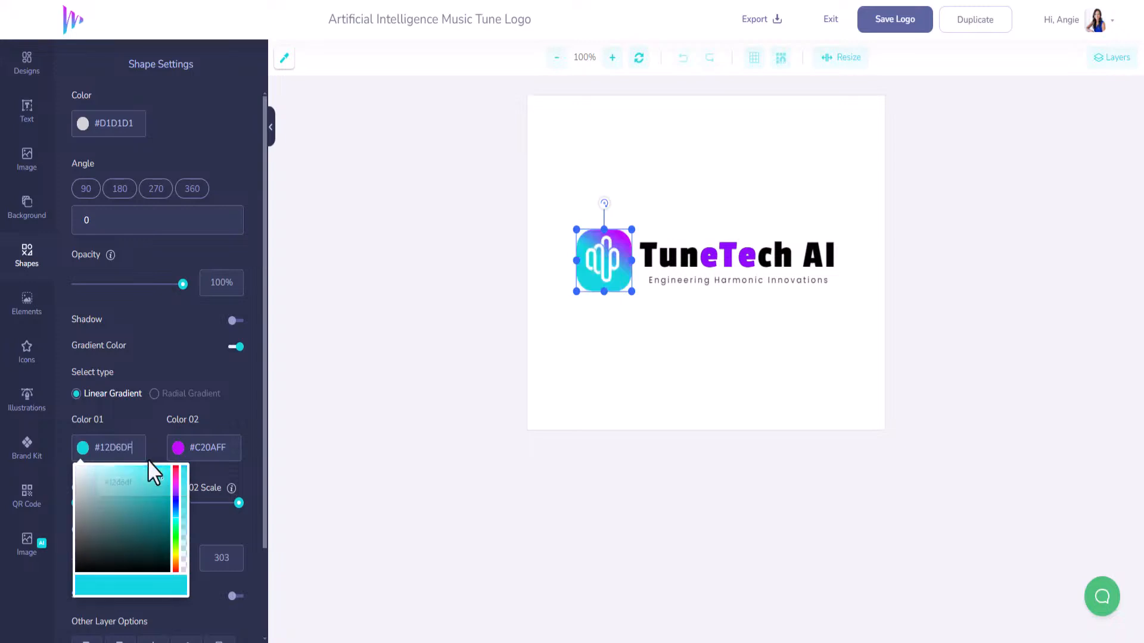
pyautogui.click(202, 455)
pyautogui.moveTo(195, 453); pyautogui.dragTo(239, 465)
pyautogui.write('F70FFF')
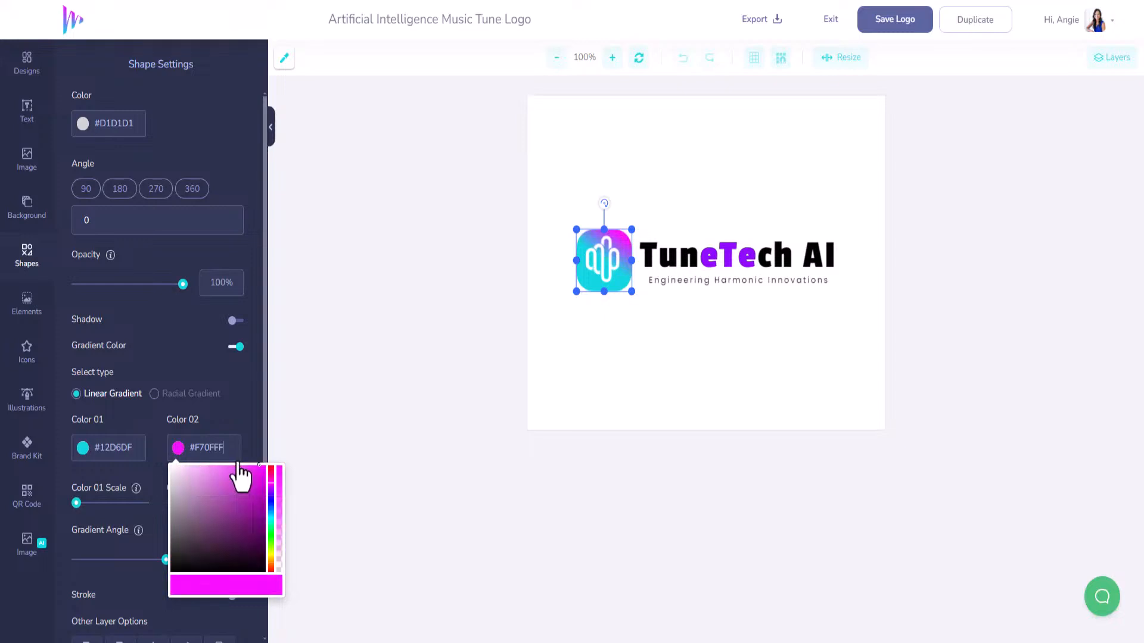
pyautogui.click(248, 396)
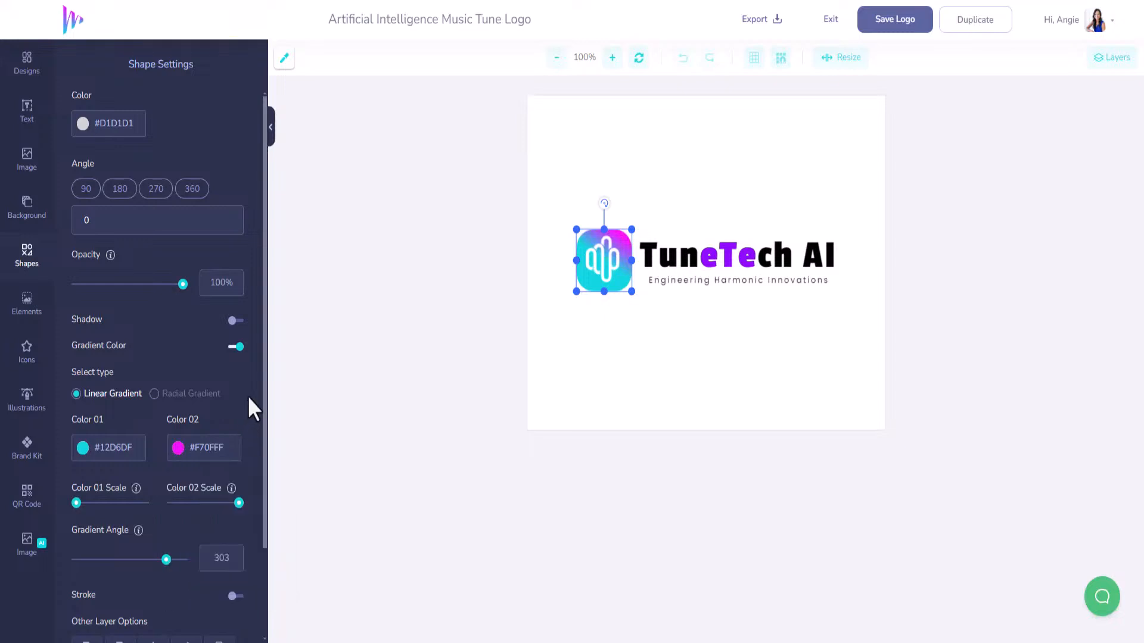
pyautogui.moveTo(167, 561)
pyautogui.mouseDown()
pyautogui.moveTo(154, 562)
pyautogui.moveTo(171, 578)
pyautogui.moveTo(182, 565)
pyautogui.moveTo(168, 564)
pyautogui.mouseUp()
# Select the TuneTech AI title text and highlight its words.
pyautogui.click(727, 265)
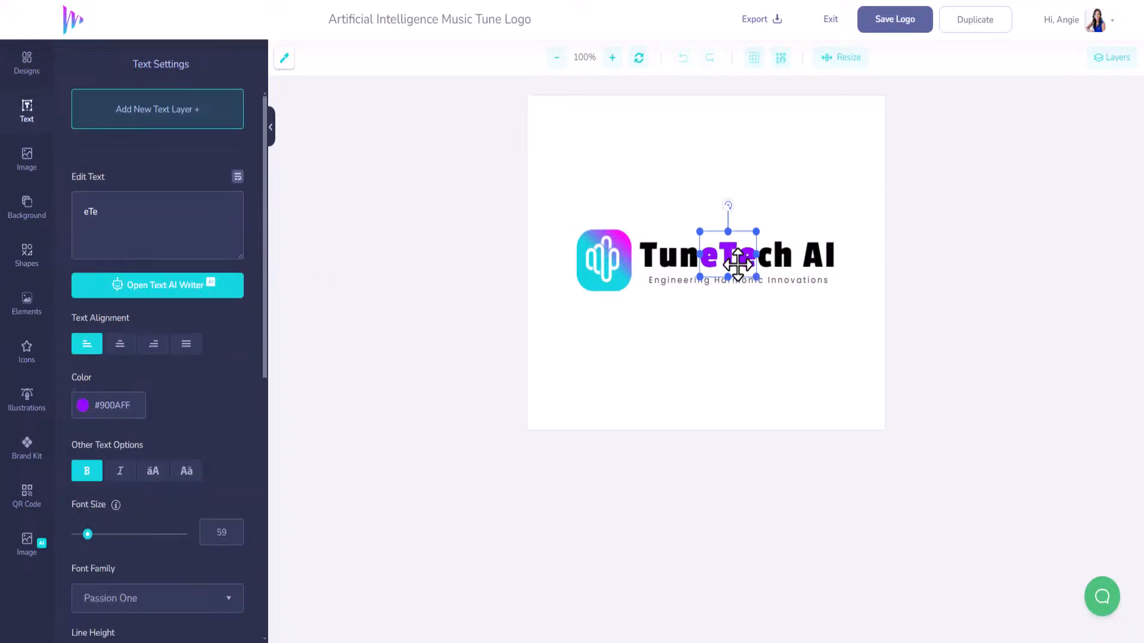
pyautogui.click(676, 259)
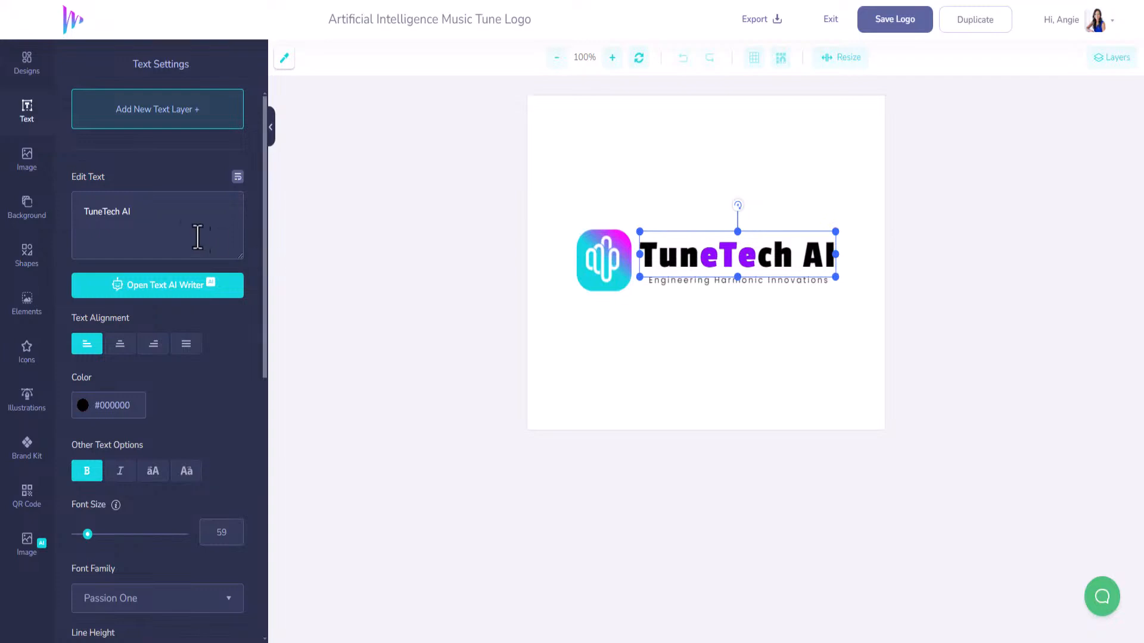
pyautogui.moveTo(148, 213); pyautogui.dragTo(71, 216)
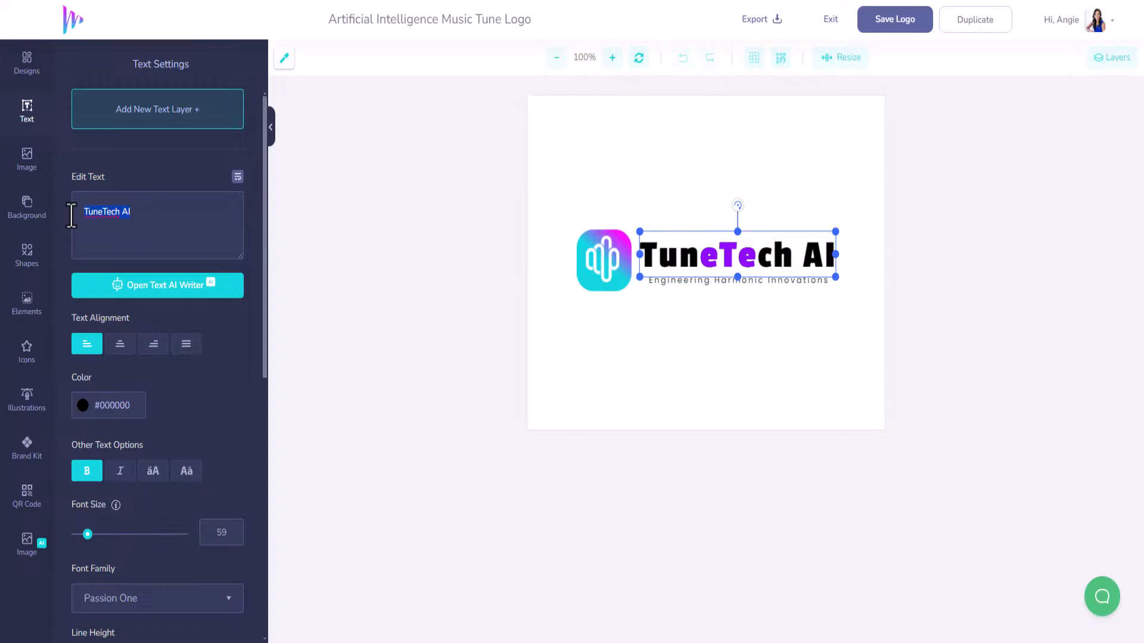
# Generate AI text from the keywords 'ai music brand logo name'.
pyautogui.click(185, 285)
pyautogui.click(157, 235)
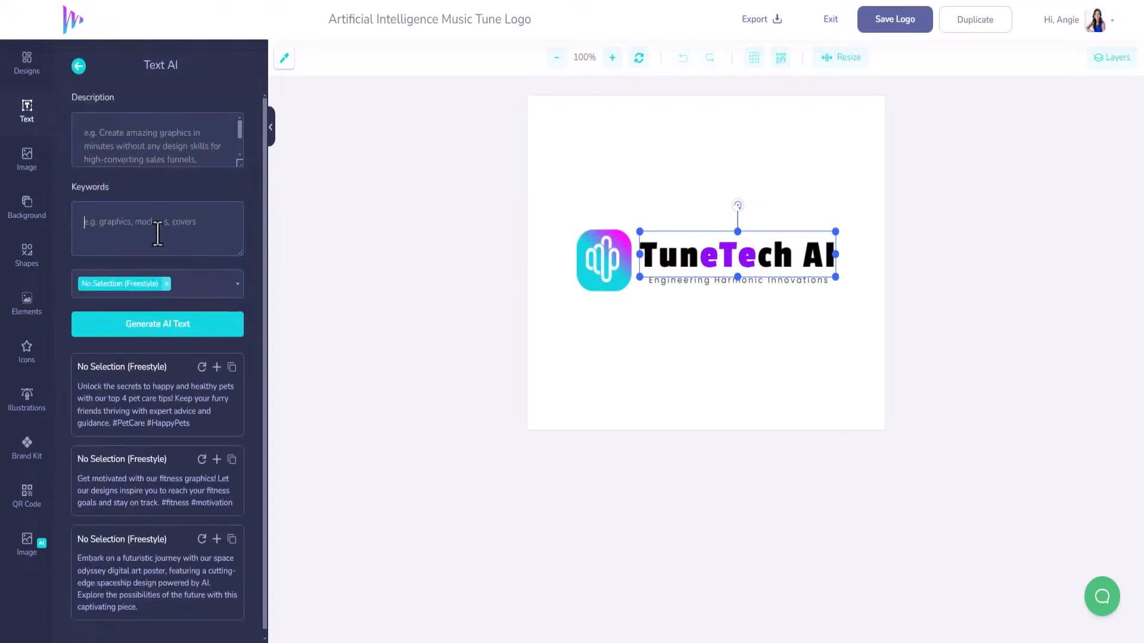
pyautogui.write('music brand')
pyautogui.click(84, 224)
pyautogui.write('ai')
pyautogui.click(194, 231)
pyautogui.write('logo name')
pyautogui.click(213, 326)
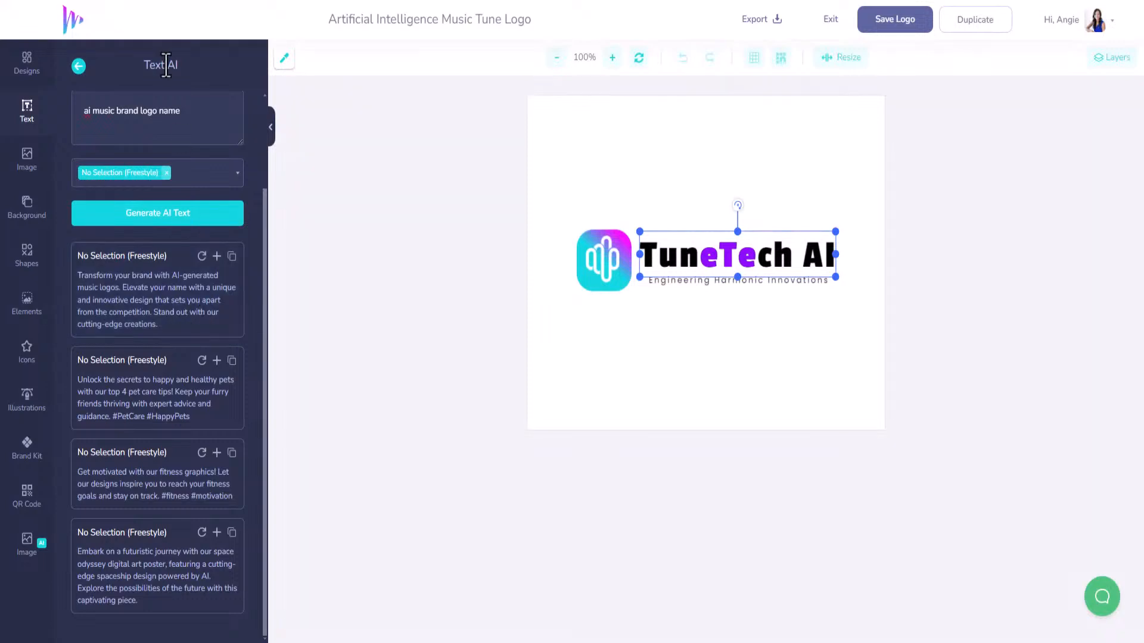
# Select the whole keywords text and return to the TuneTech AI title settings.
pyautogui.scroll(2, 145, 115)
pyautogui.moveTo(192, 230); pyautogui.dragTo(46, 217)
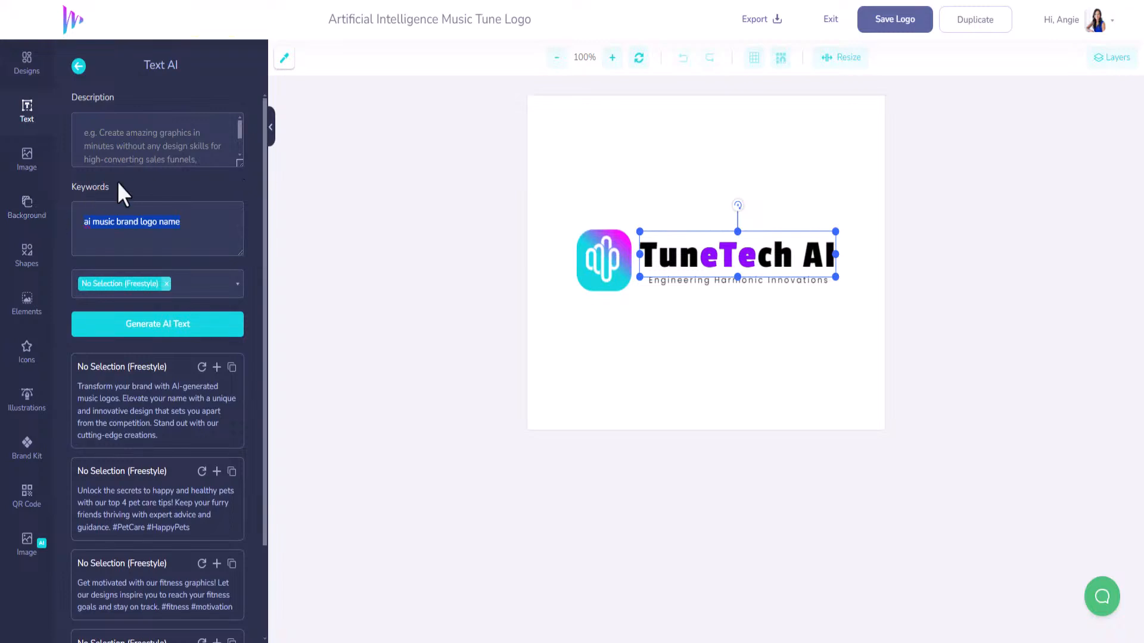
pyautogui.click(652, 253)
# Change the logo title to EdgeAIMusic and replace the purple eTe text with AI.
pyautogui.moveTo(227, 232); pyautogui.dragTo(46, 230)
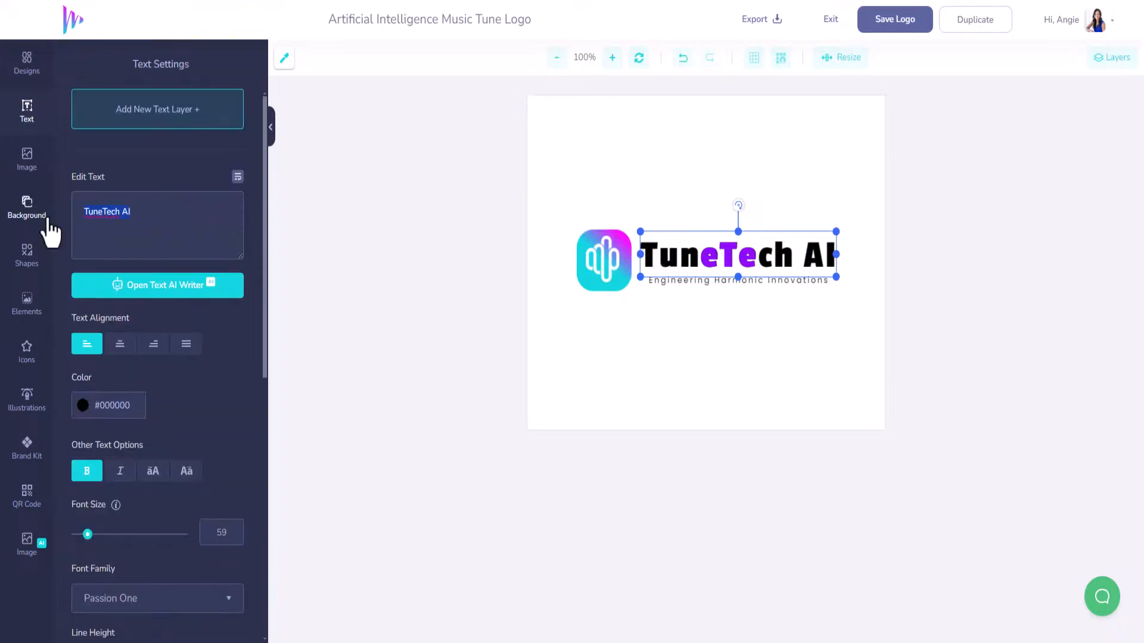
pyautogui.write('E')
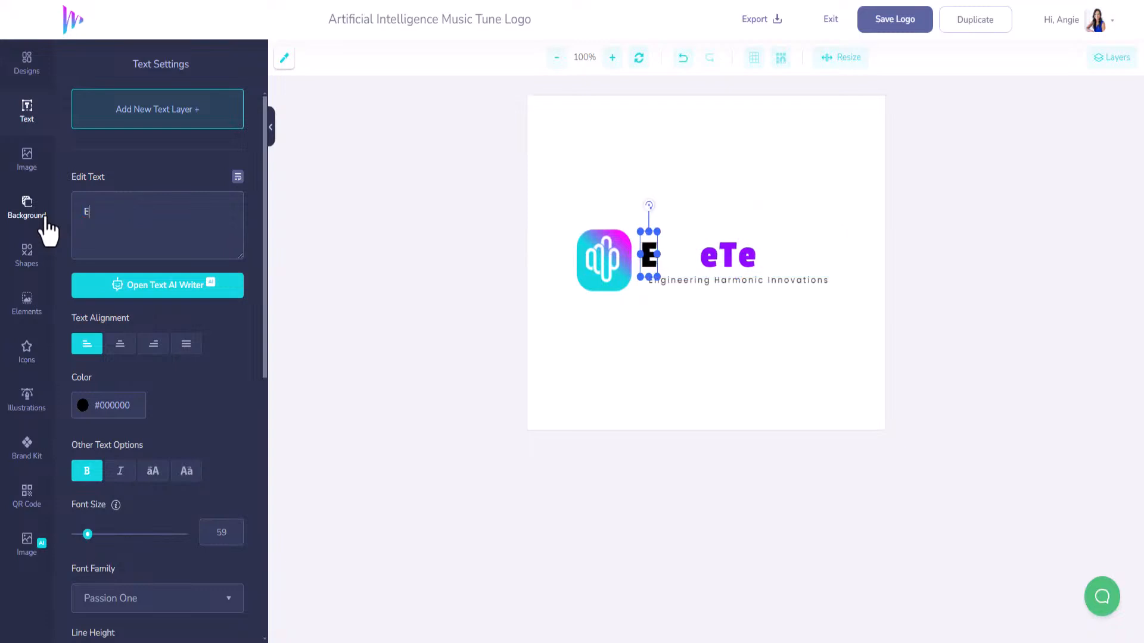
pyautogui.write('dge')
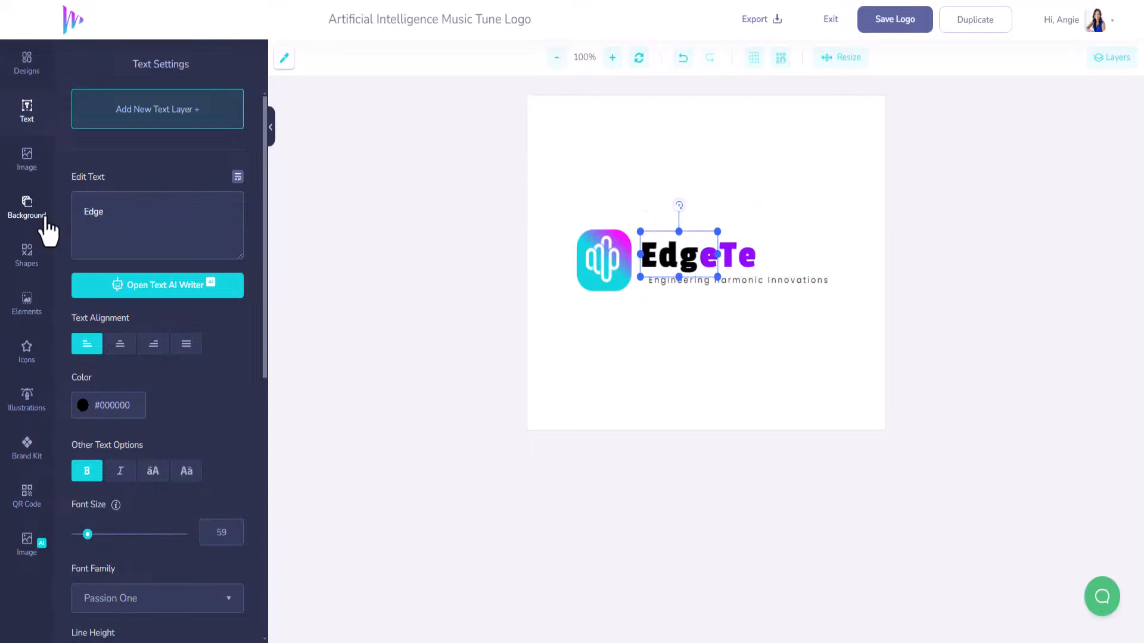
pyautogui.write('AI')
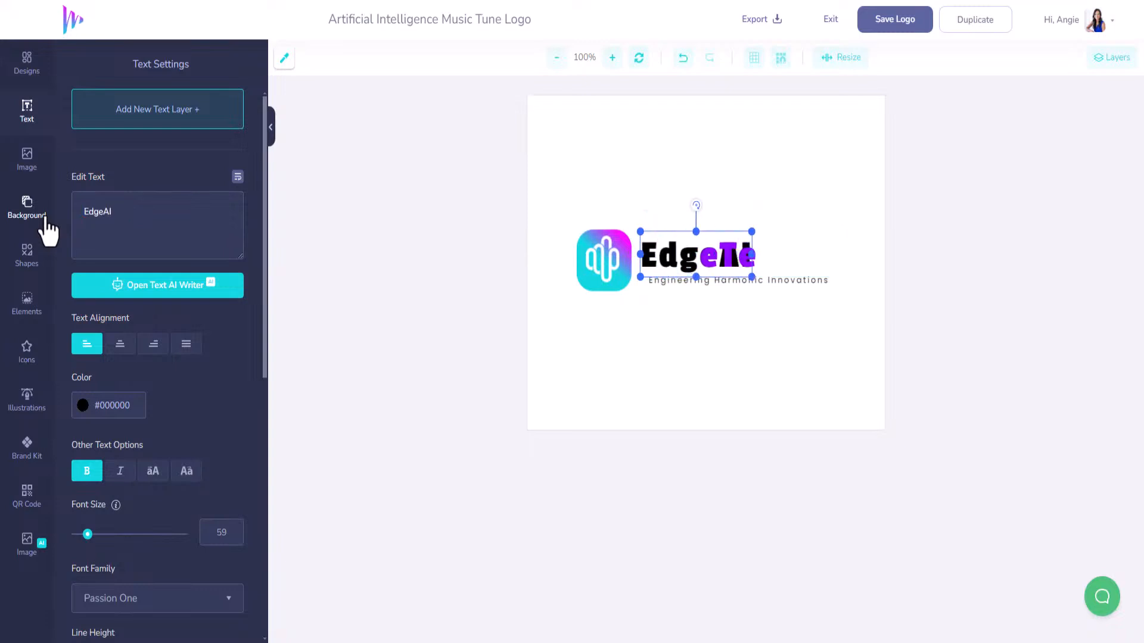
pyautogui.write('Music')
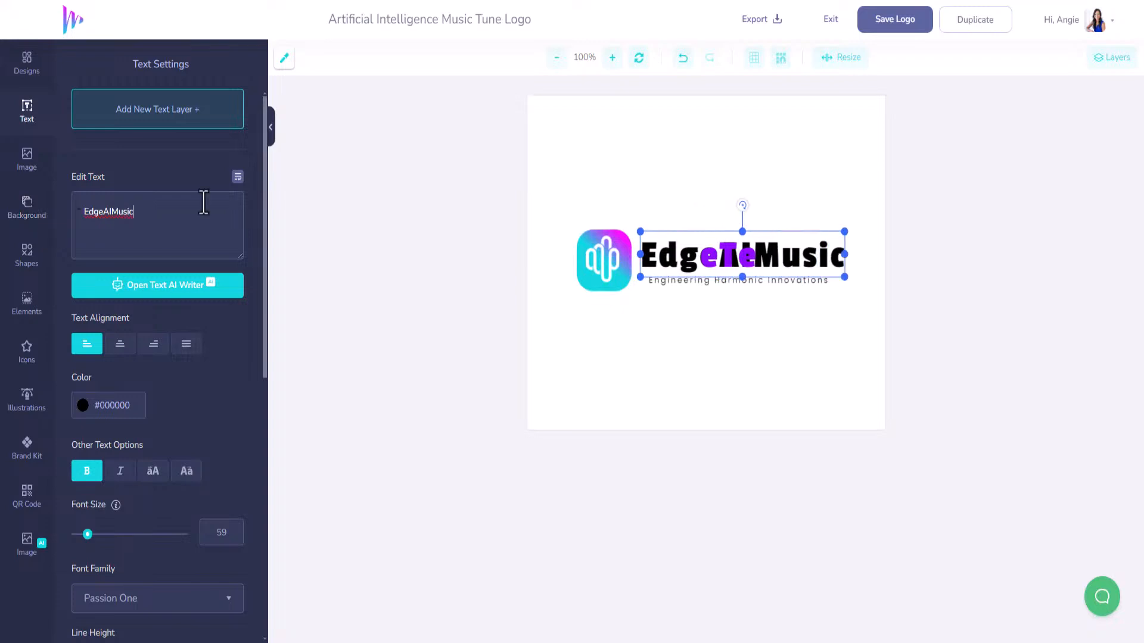
pyautogui.click(723, 250)
pyautogui.click(101, 214)
pyautogui.press('BackSpace')
pyautogui.press('BackSpace')
pyautogui.press('BackSpace')
pyautogui.write('AI')
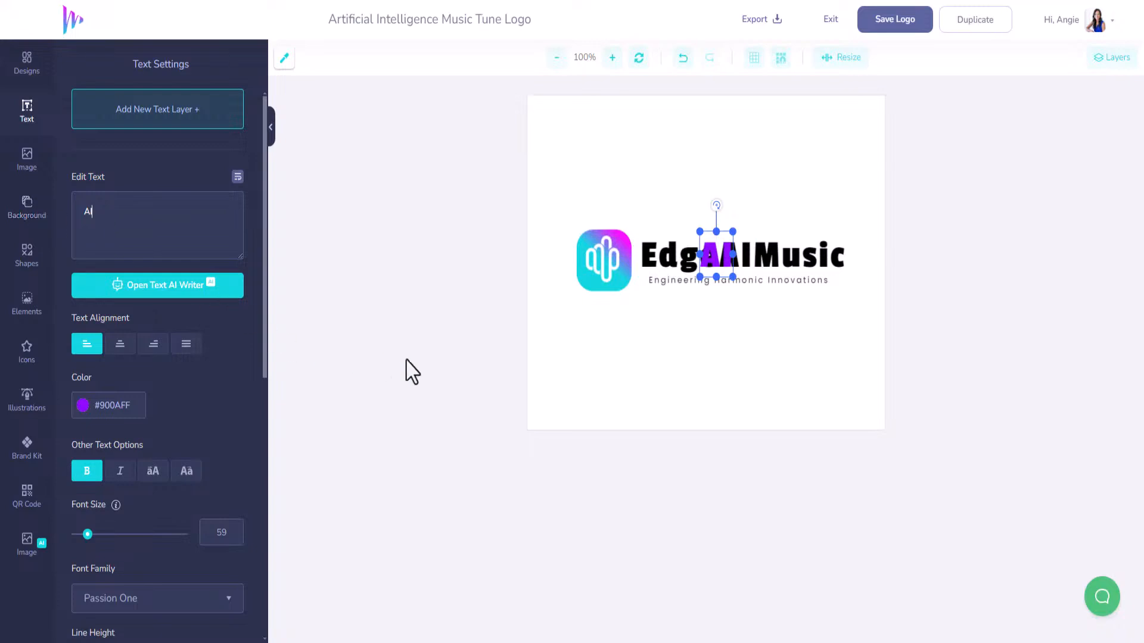
# Nudge the AI text right into the title and colour it with the Brand Kit cyan.
pyautogui.click(677, 316)
pyautogui.click(724, 258)
pyautogui.press('Right')
pyautogui.press('Right')
pyautogui.press('Right')
pyautogui.press('Right')
pyautogui.press('Right')
pyautogui.press('Right')
pyautogui.press('Right')
pyautogui.press('Right')
pyautogui.press('Right')
pyautogui.press('Right')
pyautogui.press('Right')
pyautogui.press('Right')
pyautogui.press('Right')
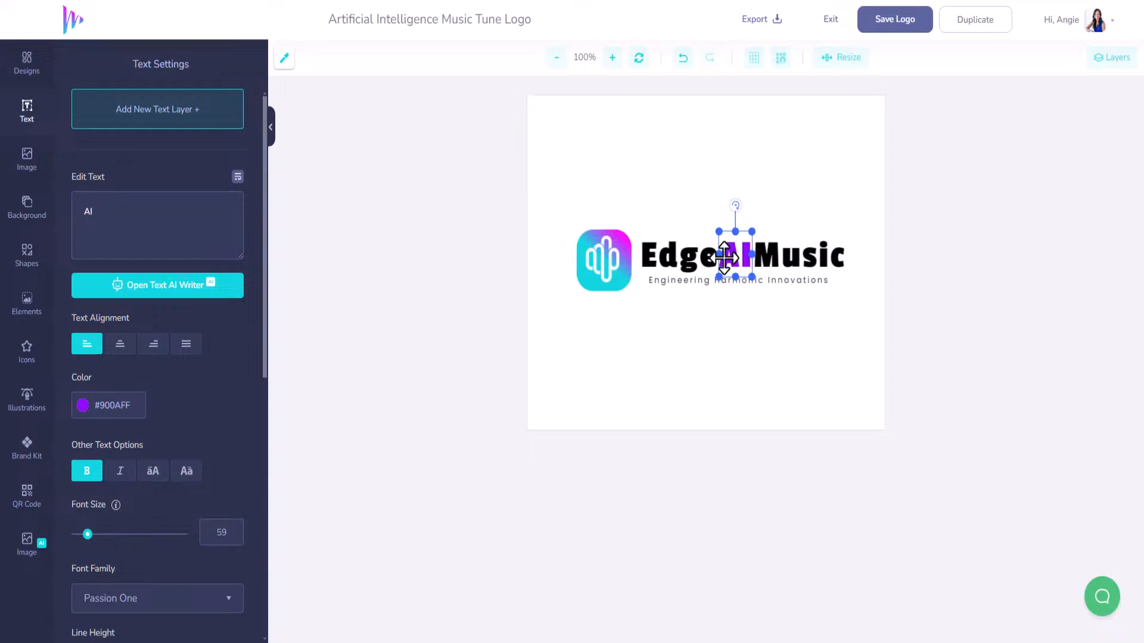
pyautogui.click(27, 493)
pyautogui.click(27, 457)
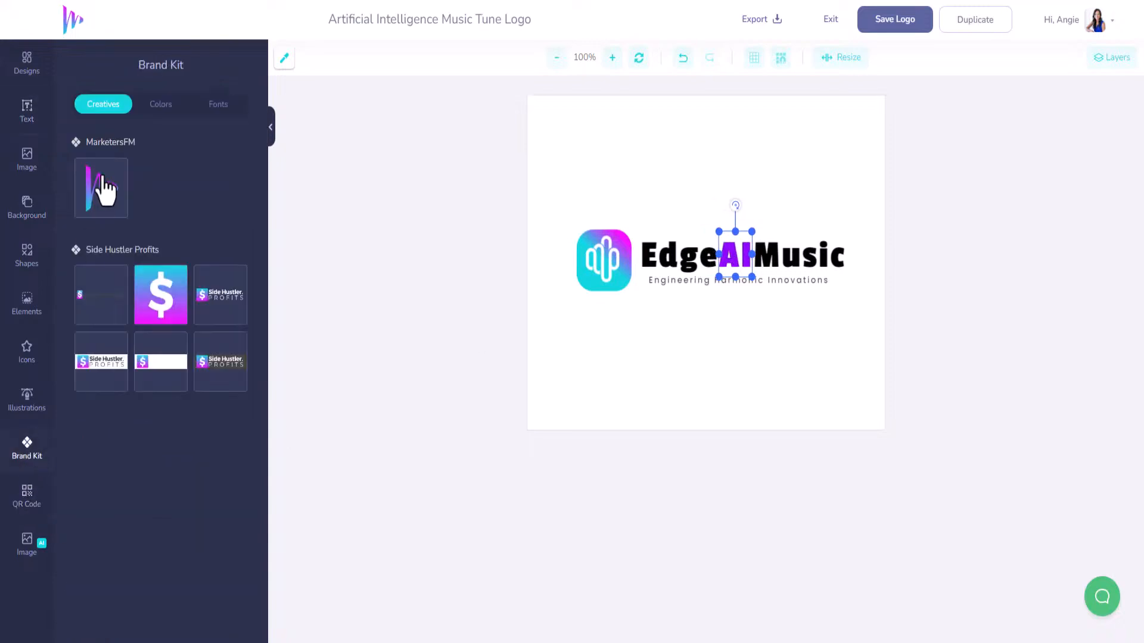
pyautogui.click(168, 114)
pyautogui.click(84, 188)
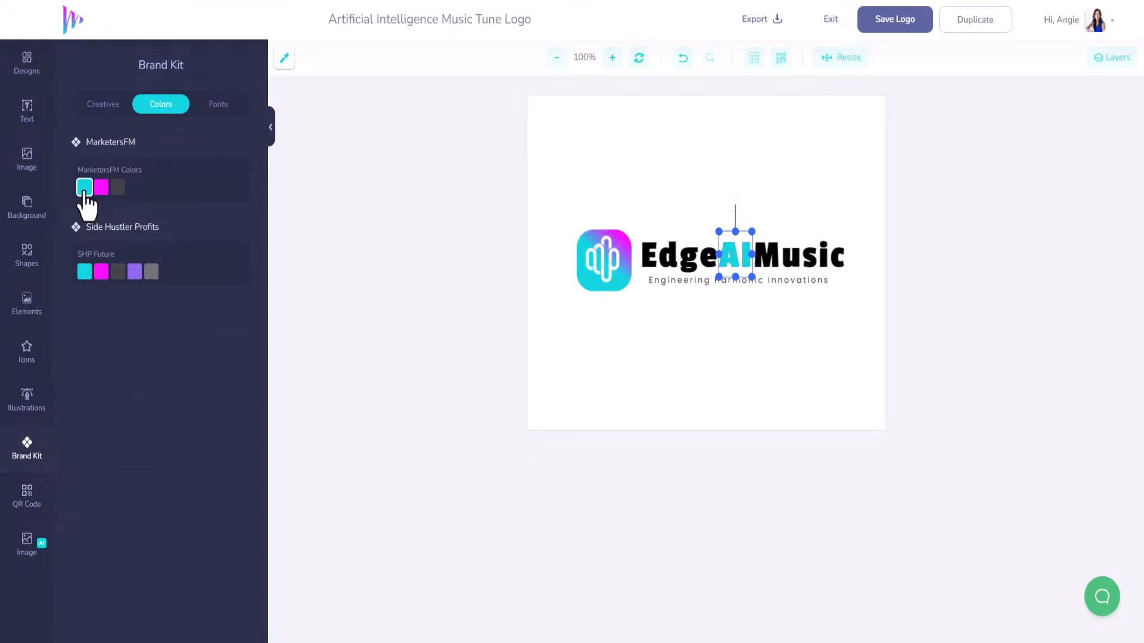
pyautogui.click(560, 328)
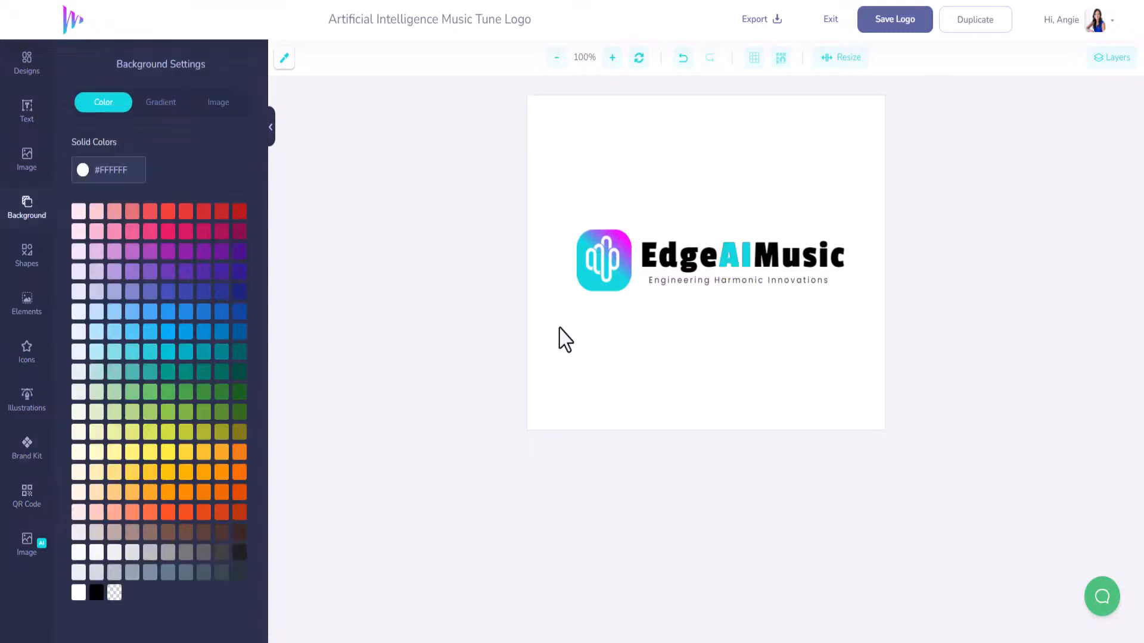
# Replace the tagline wording with AI-POWERED MUSIC.
pyautogui.click(716, 282)
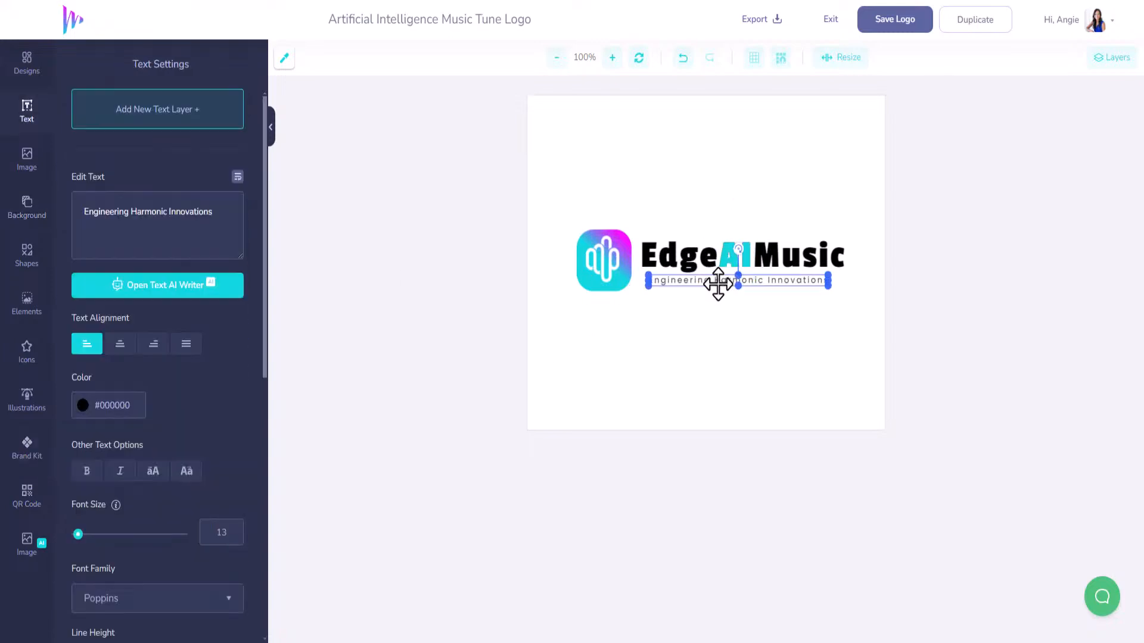
pyautogui.hotkey('ctrl', 'a')
pyautogui.write('AI-POWERED ')
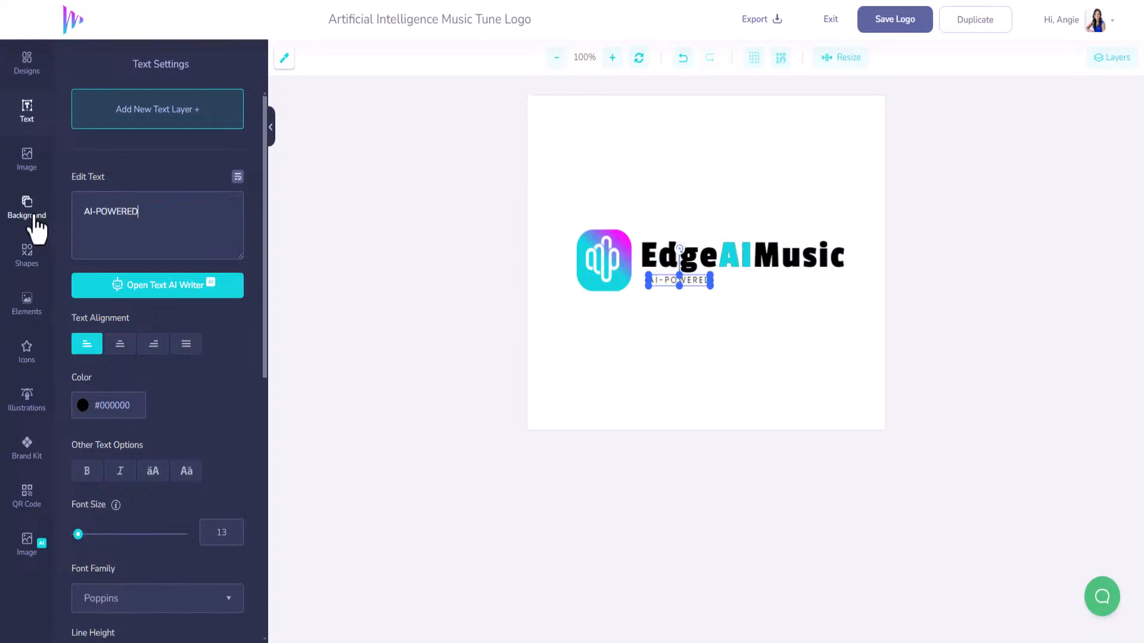
pyautogui.write('MUISC')
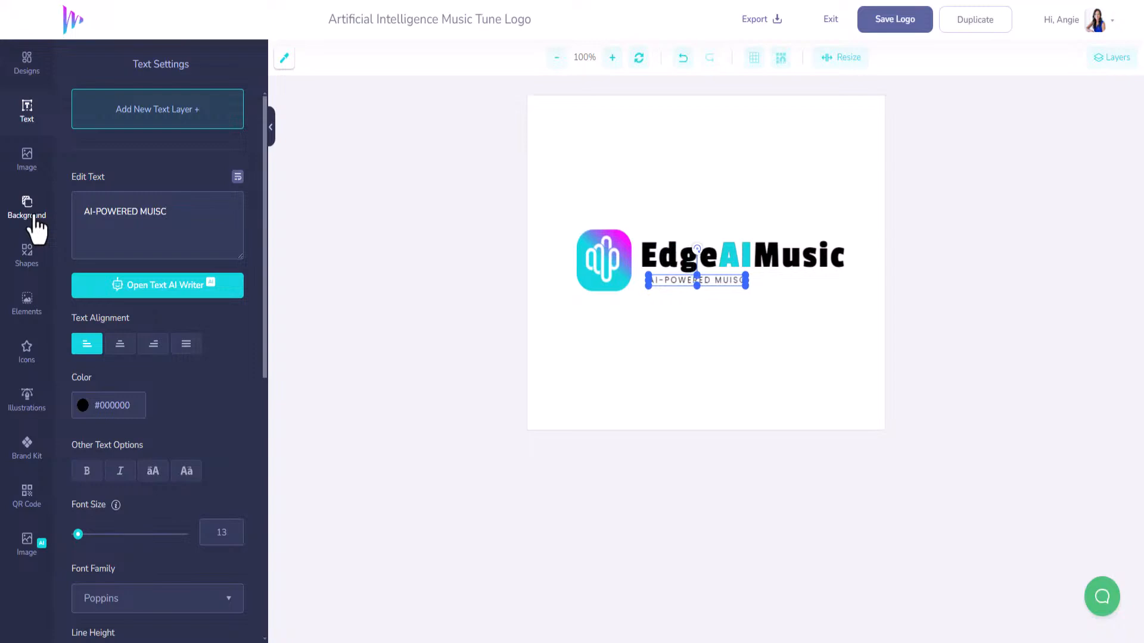
pyautogui.press('BackSpace')
pyautogui.press('BackSpace')
pyautogui.press('BackSpace')
pyautogui.write('SIC')
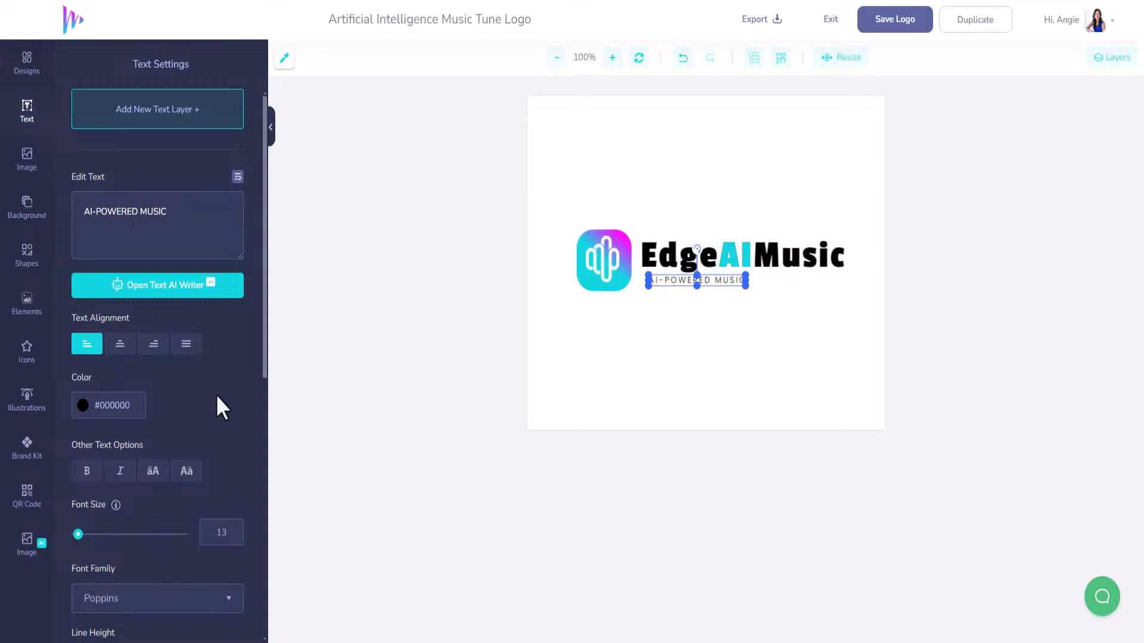
# Raise the tagline's letter spacing to about 13 and stretch it wider on both sides.
pyautogui.scroll(-5, 220, 403)
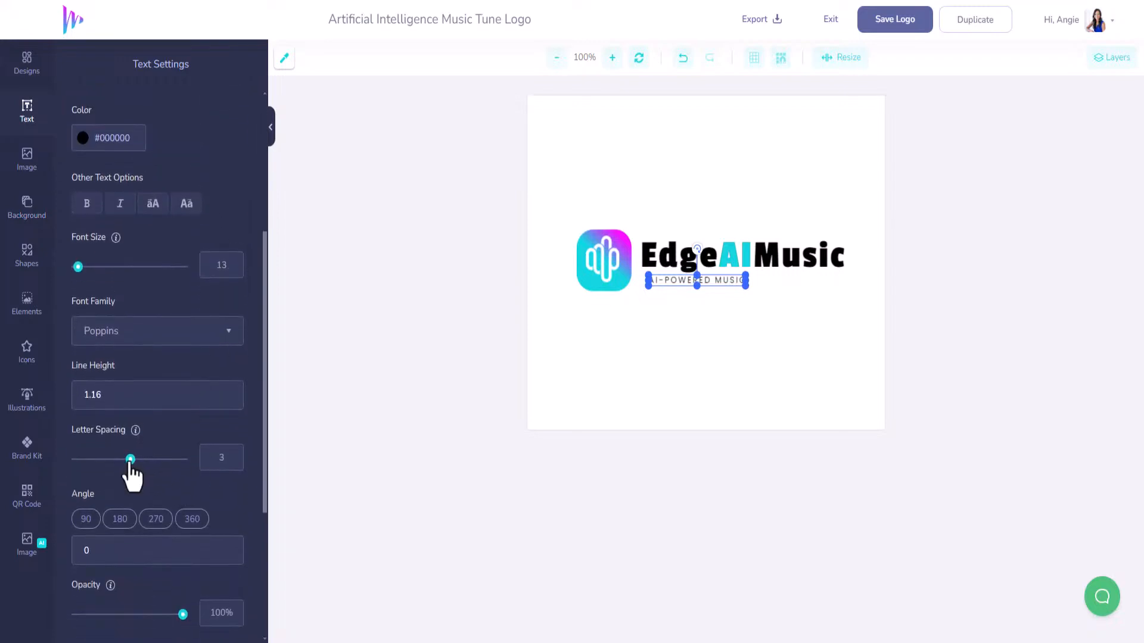
pyautogui.moveTo(129, 464); pyautogui.dragTo(133, 465)
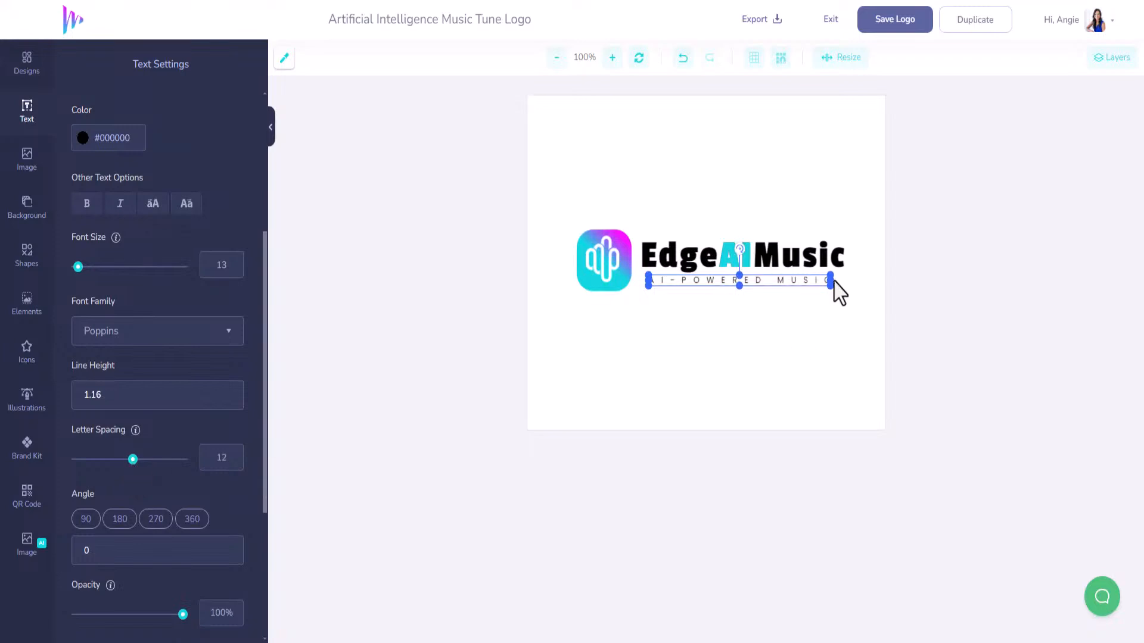
pyautogui.moveTo(830, 281); pyautogui.dragTo(844, 281)
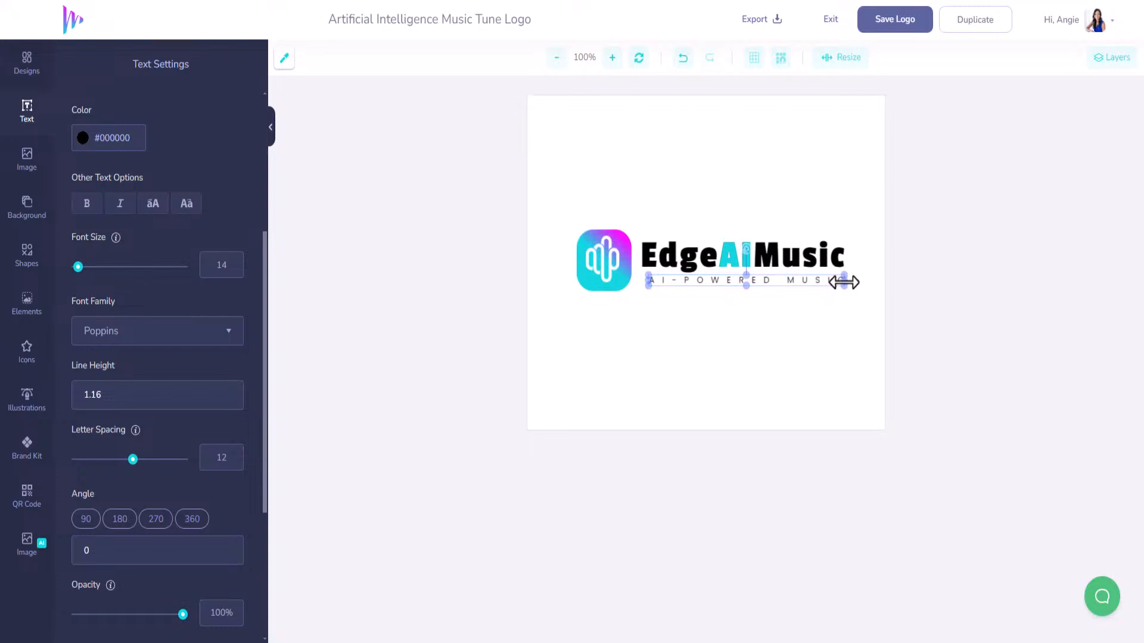
pyautogui.moveTo(647, 280); pyautogui.dragTo(643, 280)
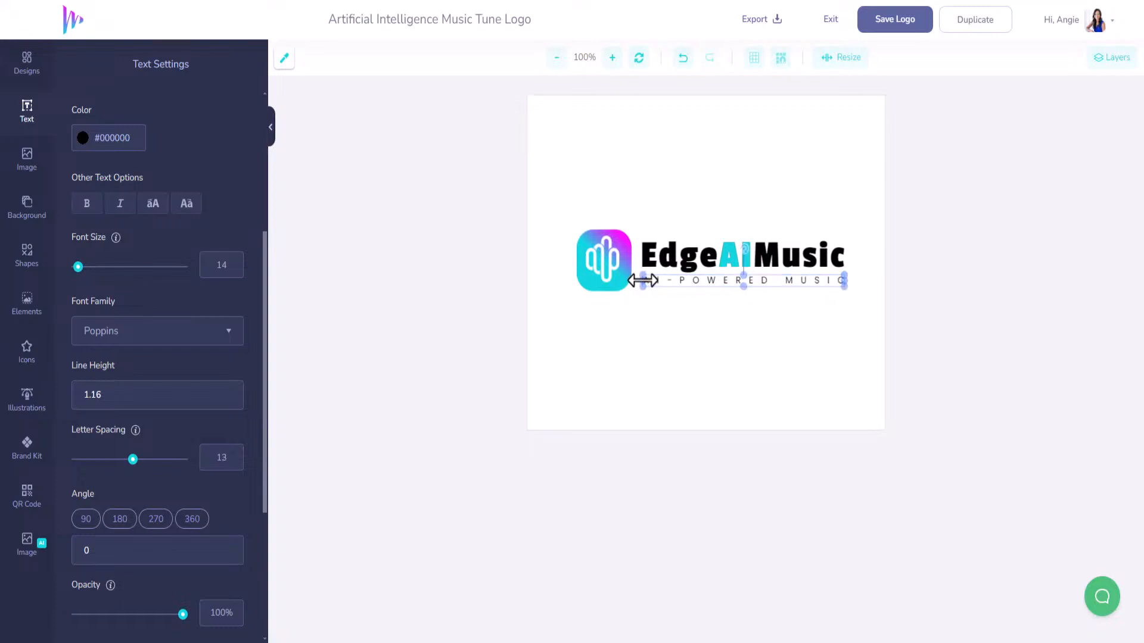
pyautogui.click(673, 317)
pyautogui.click(718, 281)
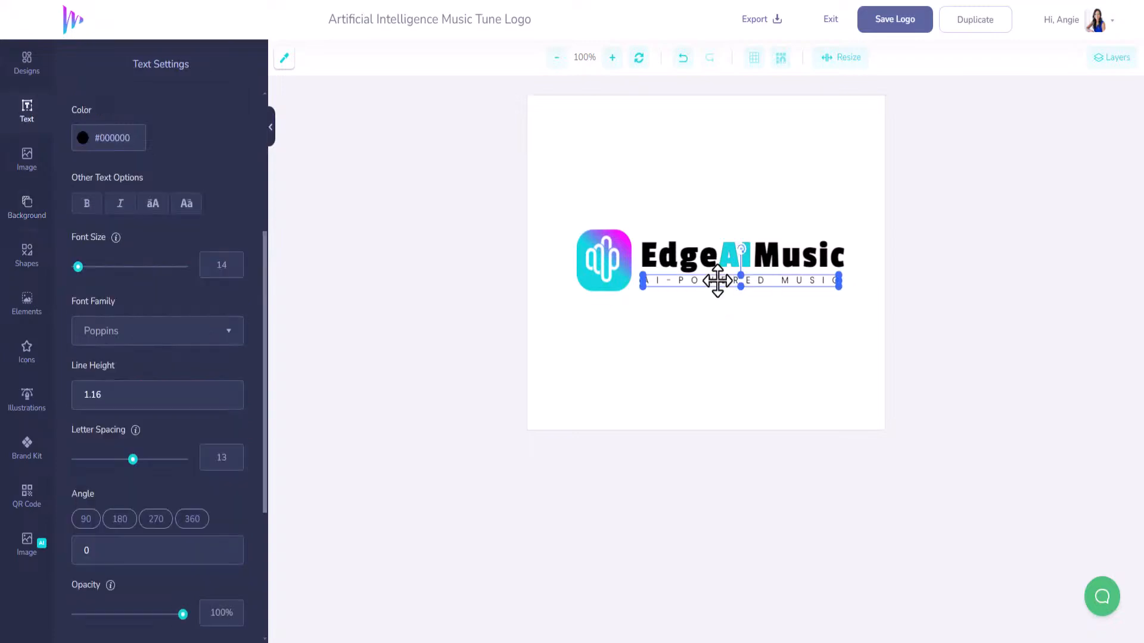
pyautogui.click(725, 316)
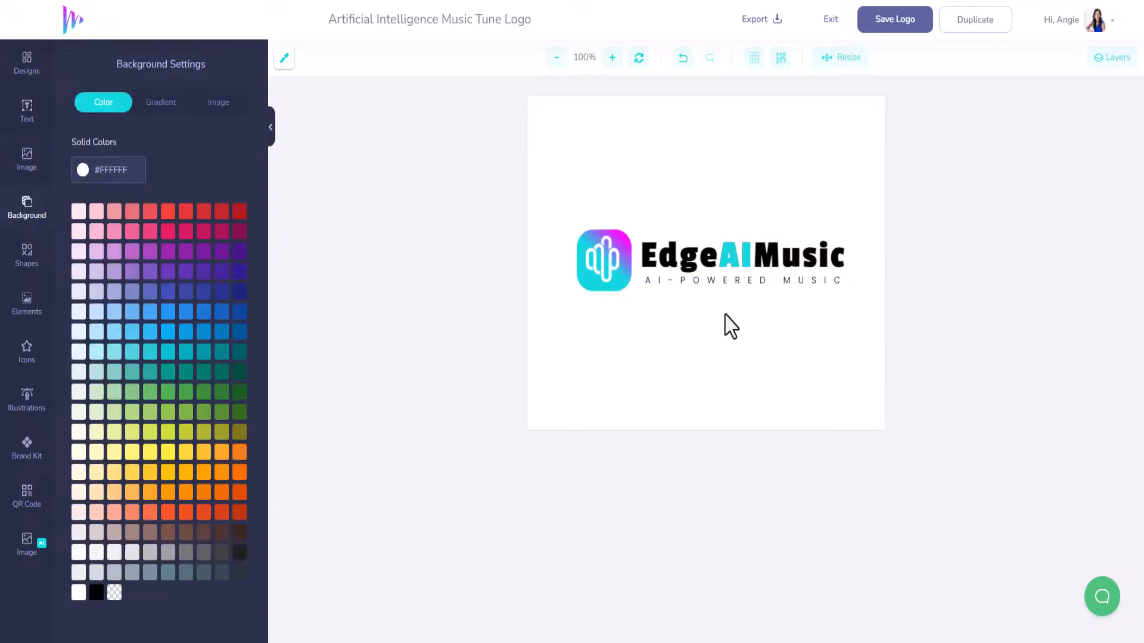
# Save the EdgeAIMusic logo and exit to the My Designs page.
pyautogui.click(910, 24)
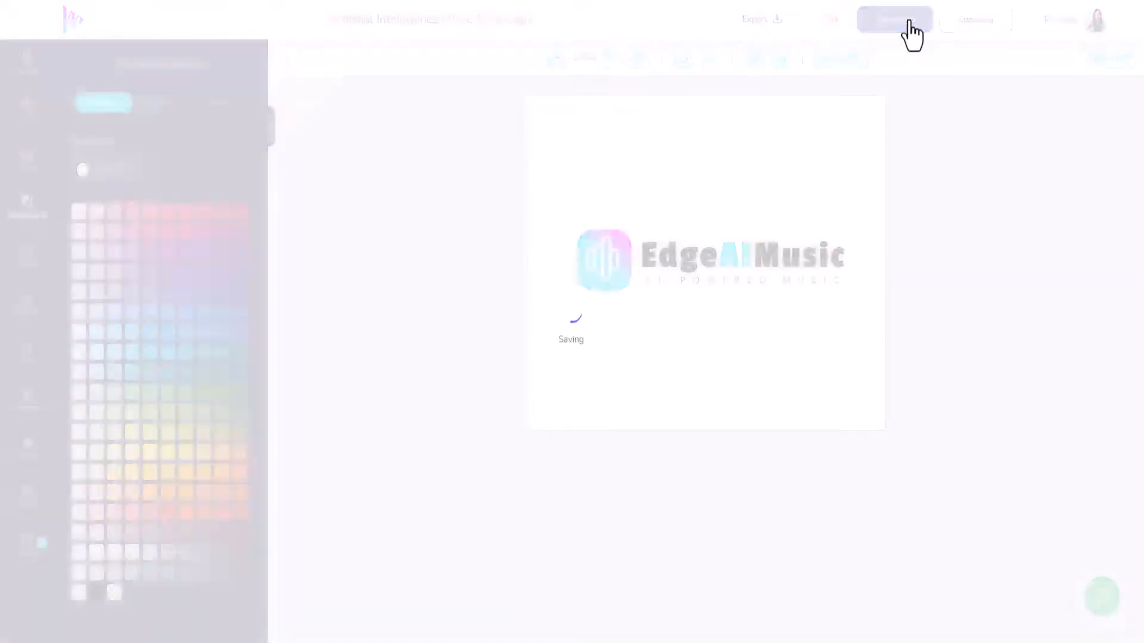
pyautogui.click(829, 23)
pyautogui.moveTo(438, 472)
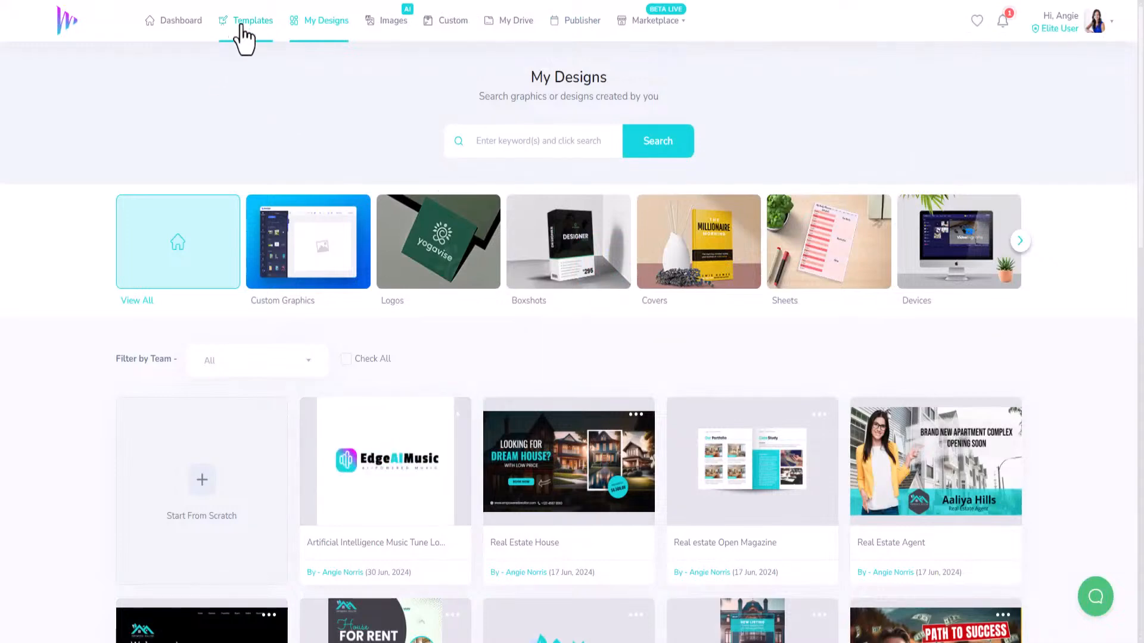
# Search the template library for 'music' templates.
pyautogui.click(243, 22)
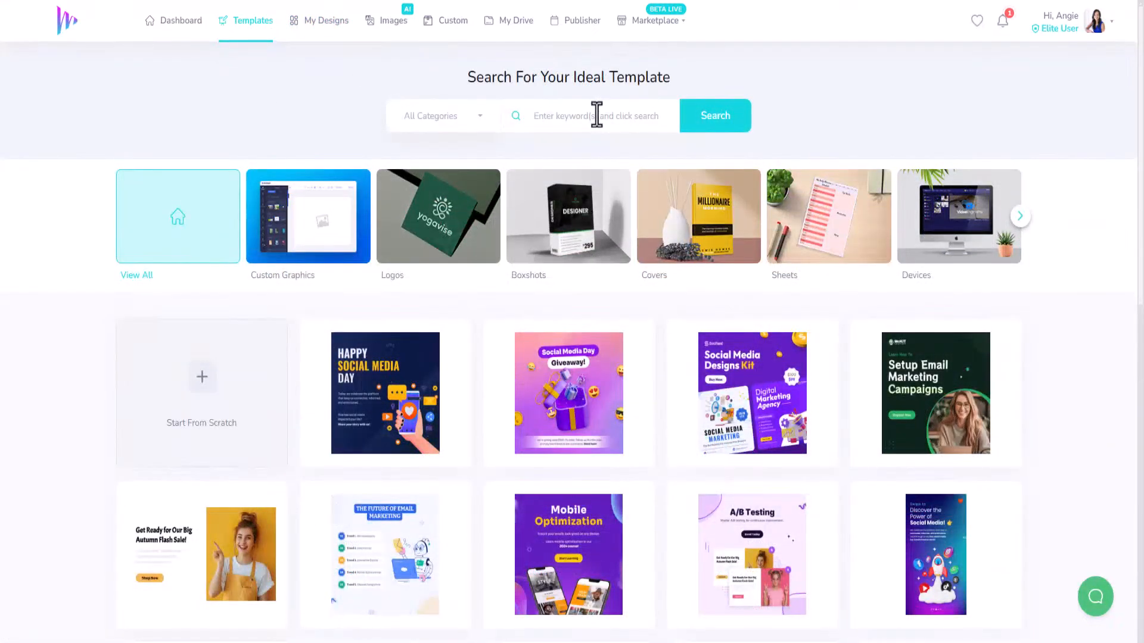
pyautogui.click(596, 115)
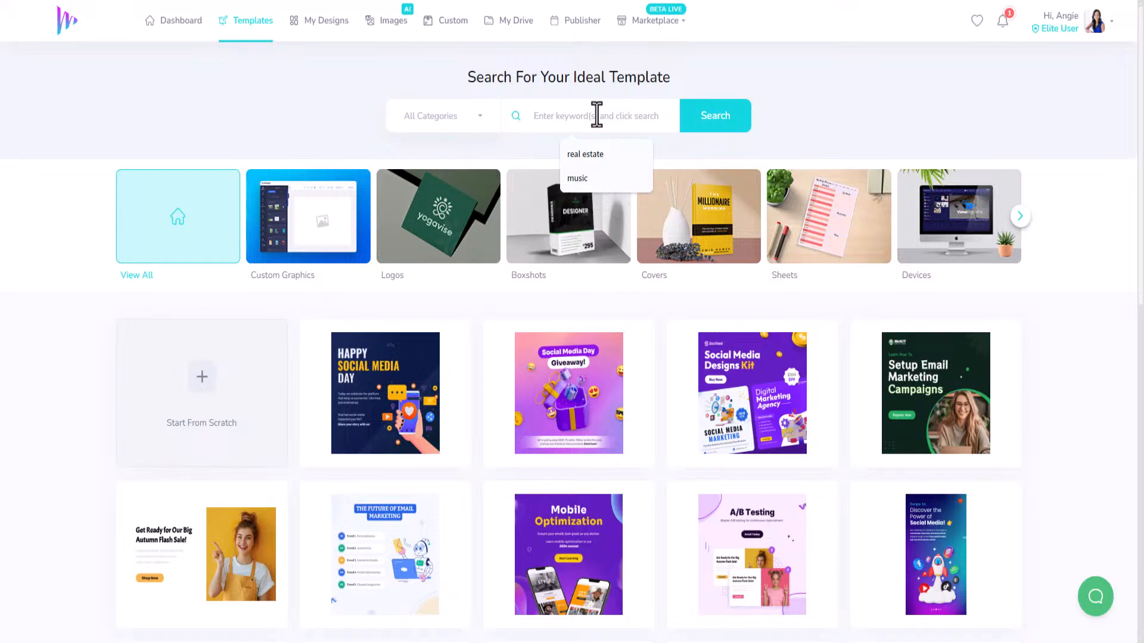
pyautogui.write('mus')
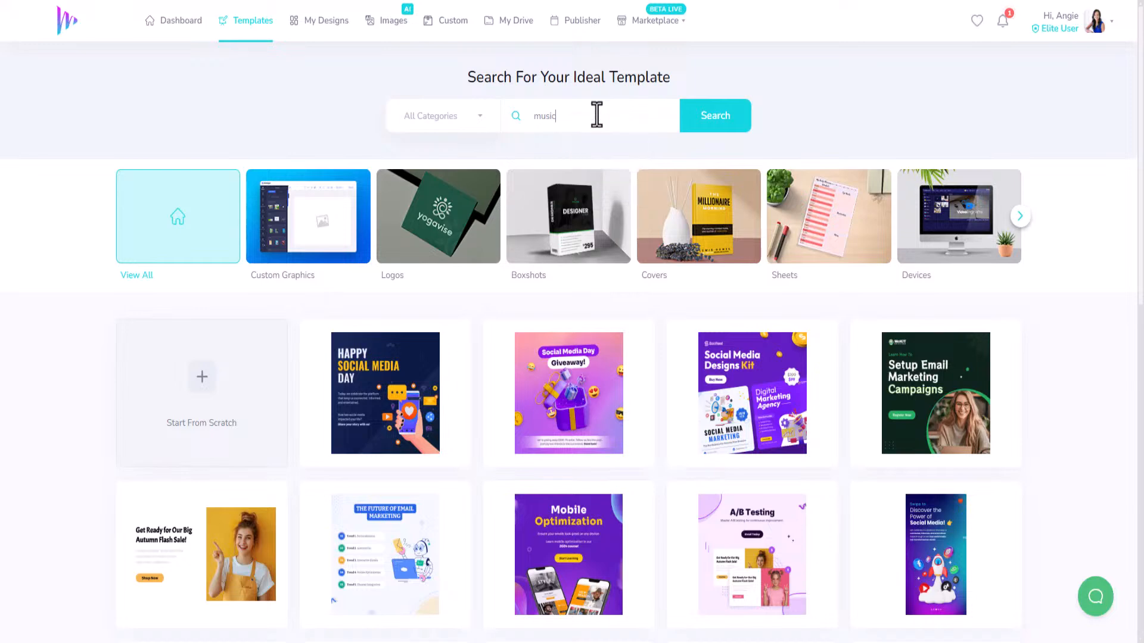
pyautogui.write('ic')
pyautogui.press('Return')
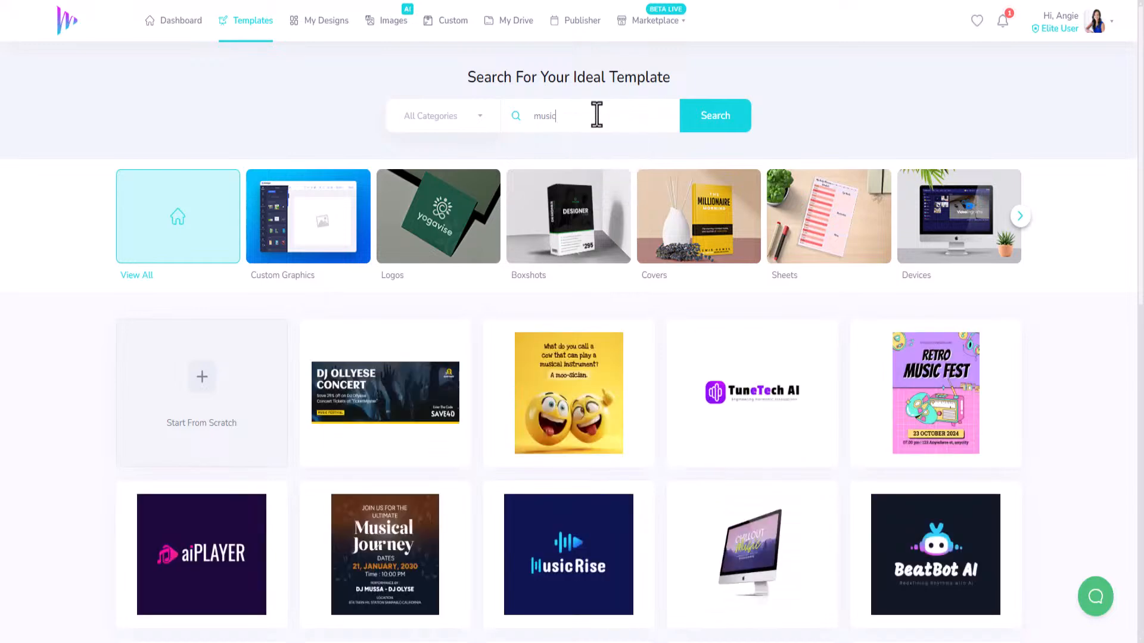
pyautogui.click(721, 122)
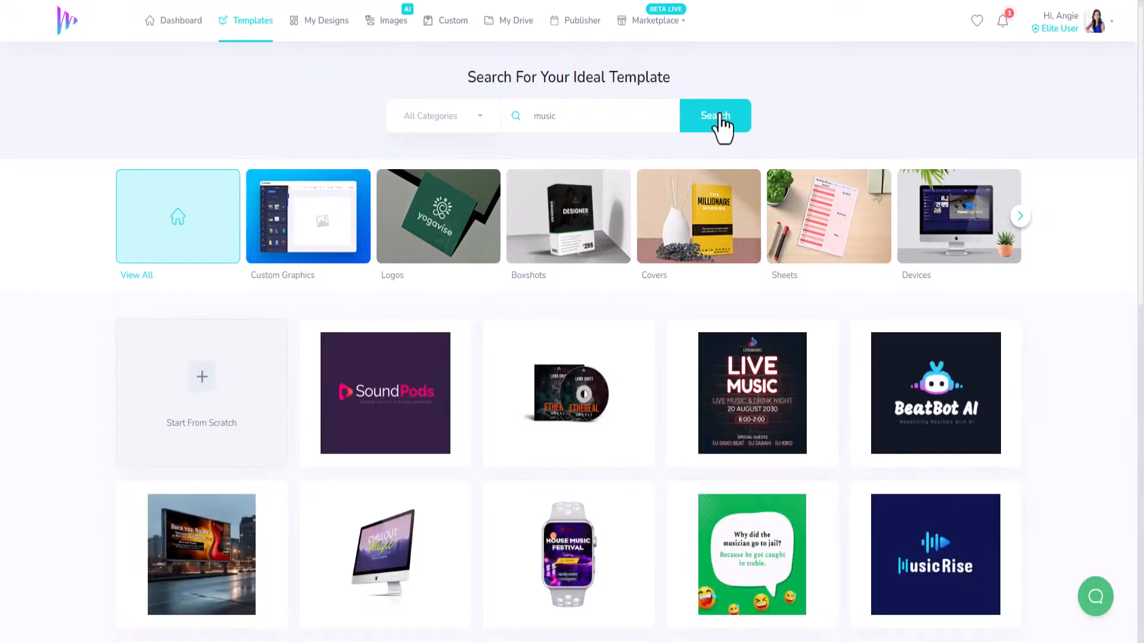
# Load more music results and open the Live Music template in the editor.
pyautogui.moveTo(575, 361)
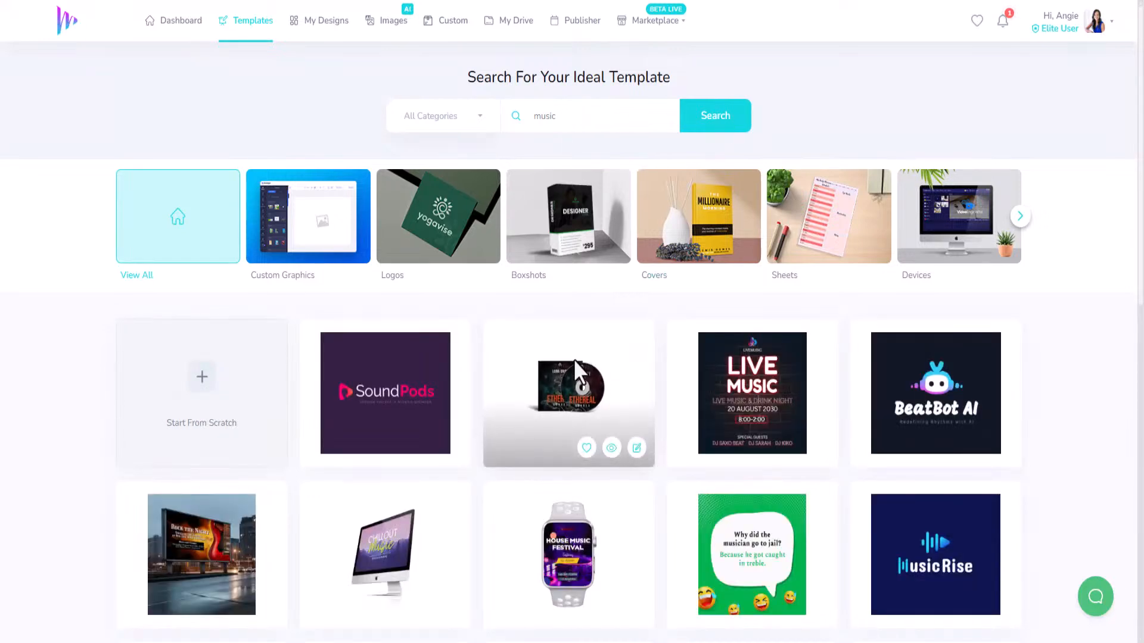
pyautogui.scroll(-7, 565, 393)
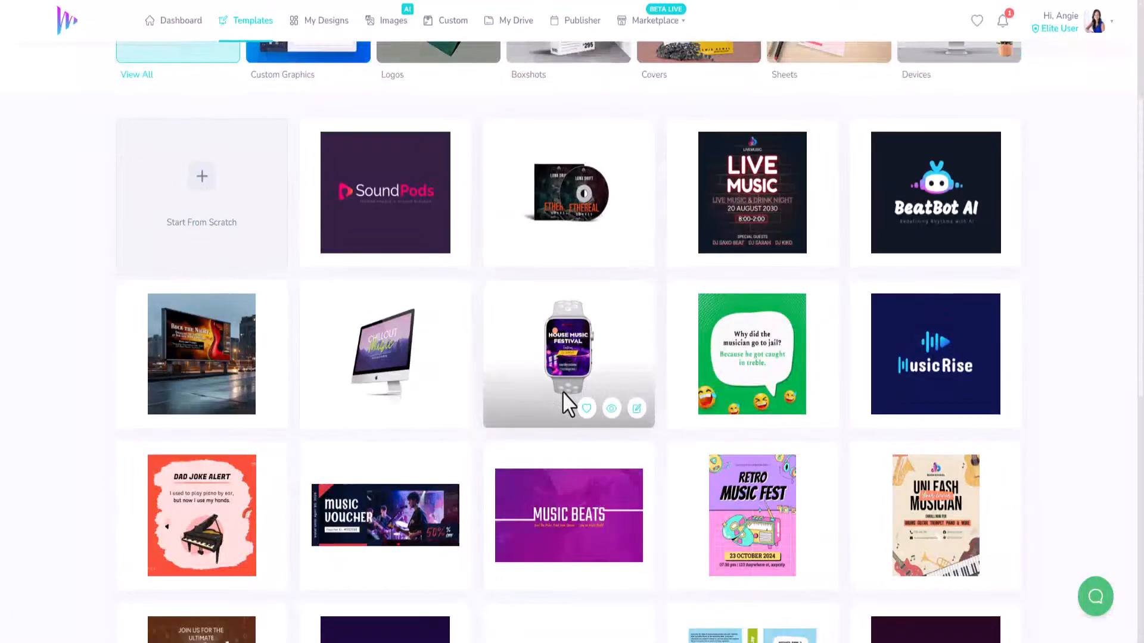
pyautogui.scroll(-4, 567, 401)
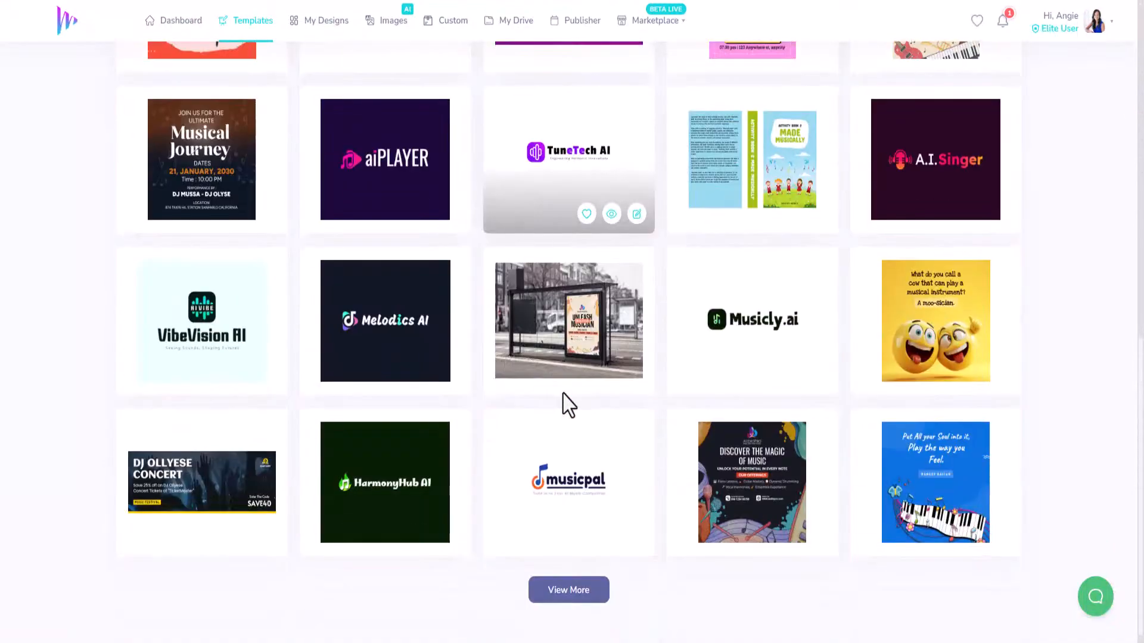
pyautogui.click(573, 596)
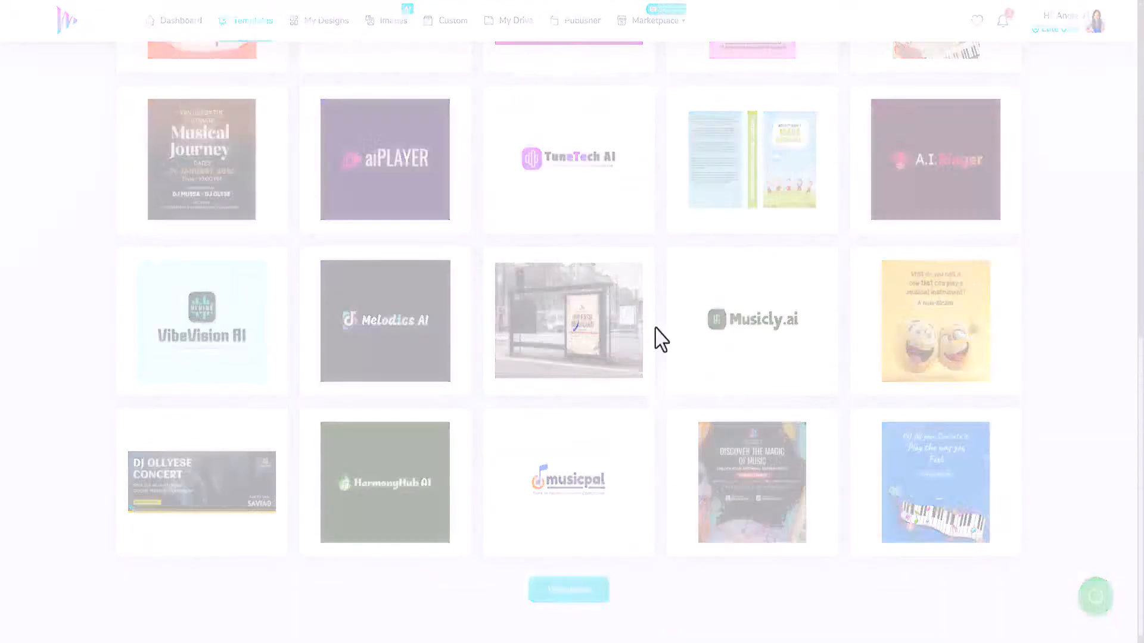
pyautogui.scroll(-5, 648, 325)
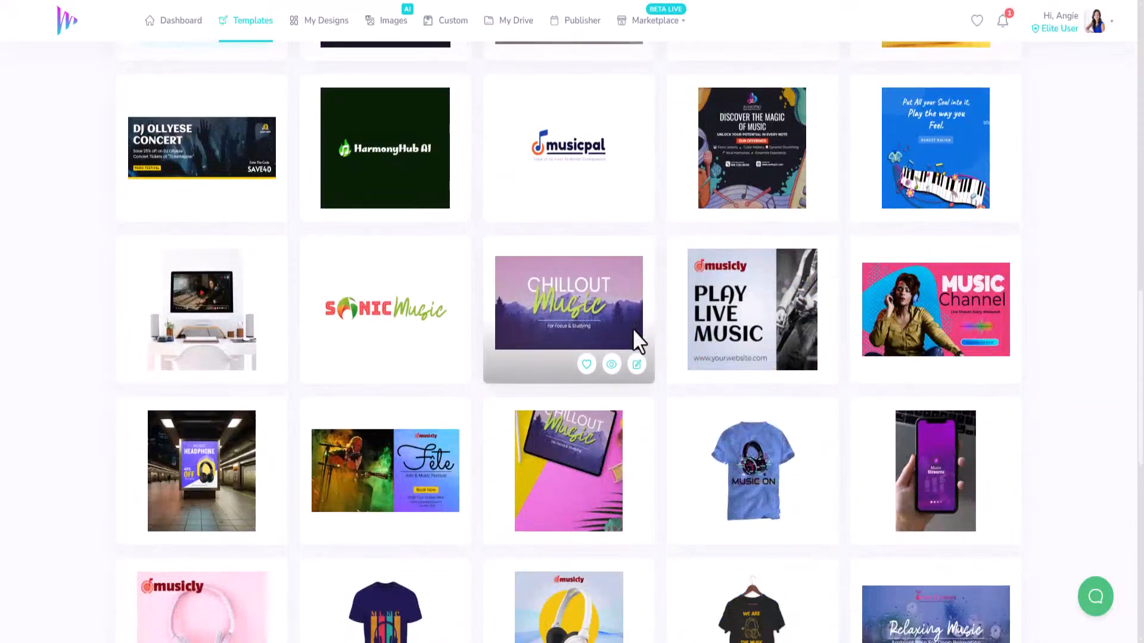
pyautogui.scroll(-3, 631, 328)
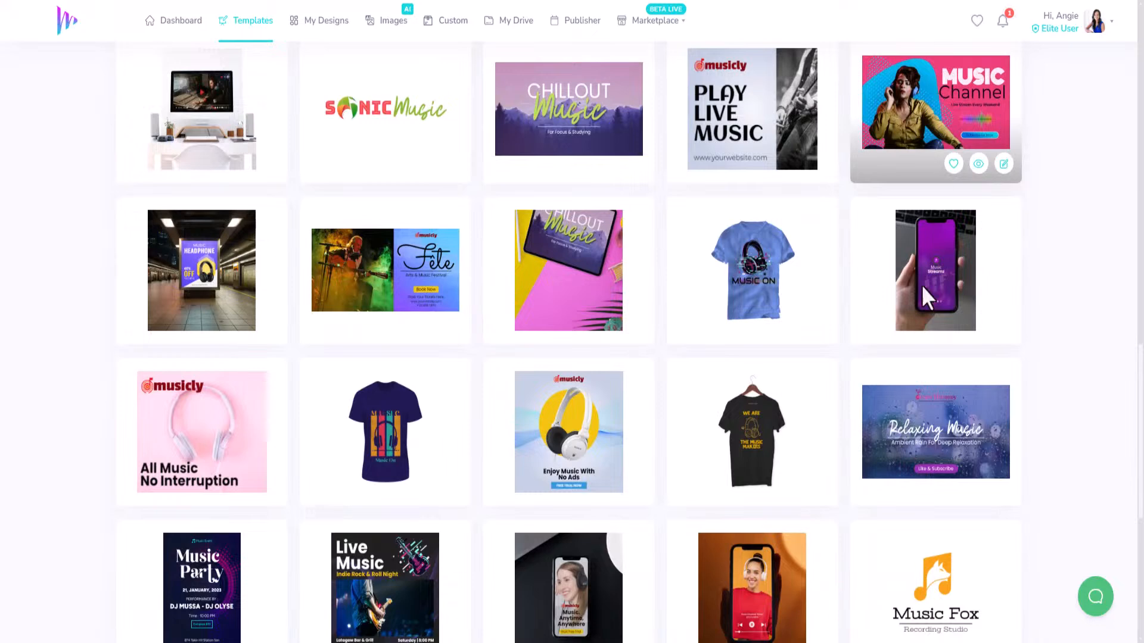
pyautogui.scroll(-2, 538, 260)
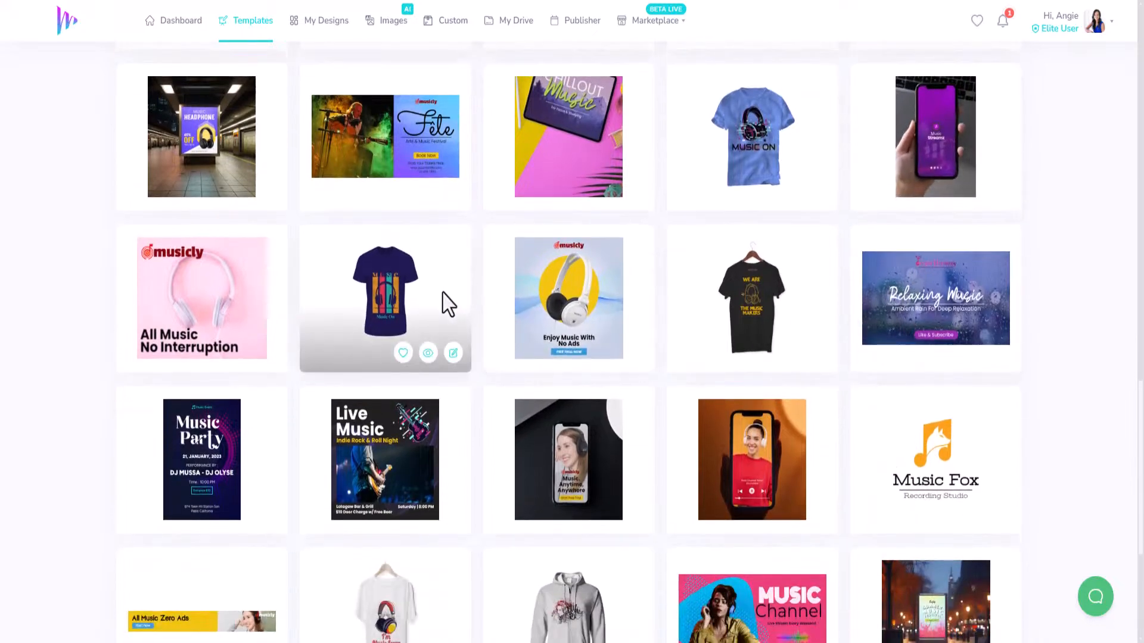
pyautogui.scroll(-2, 448, 304)
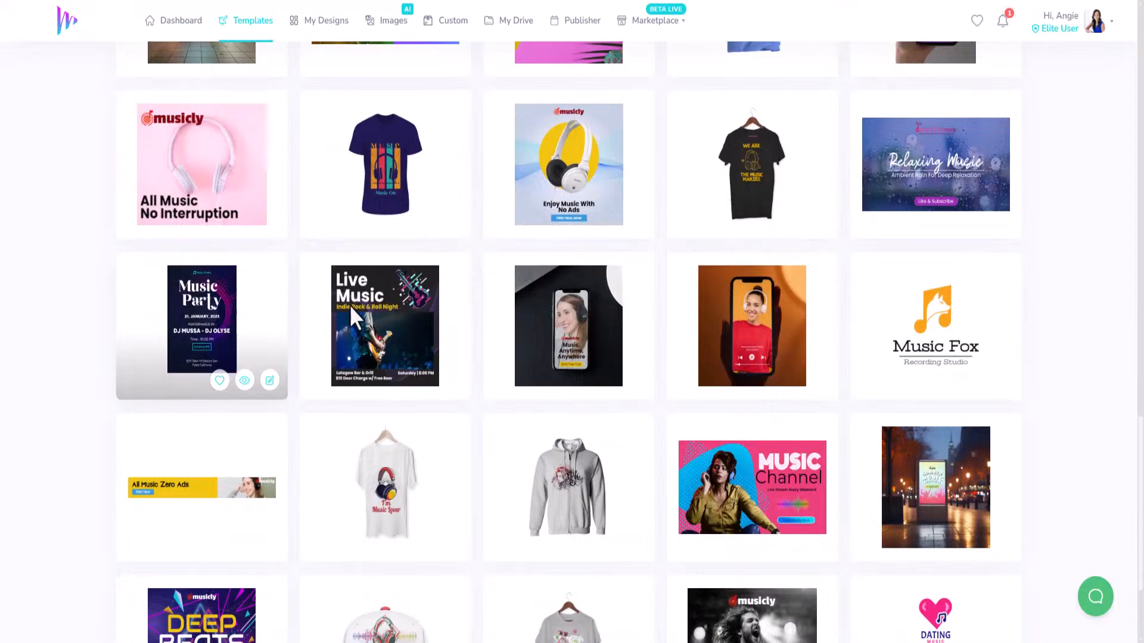
pyautogui.click(452, 381)
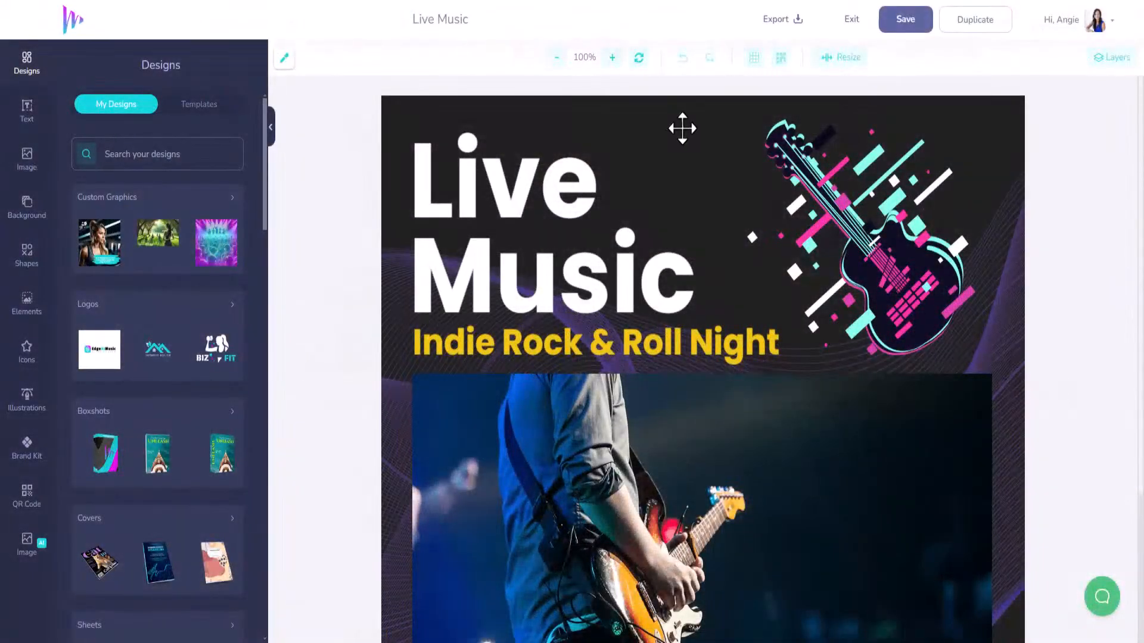
# Zoom out to 70%, shrink the guitar graphic and move it onto the photo's right side.
pyautogui.click(557, 58)
pyautogui.click(558, 58)
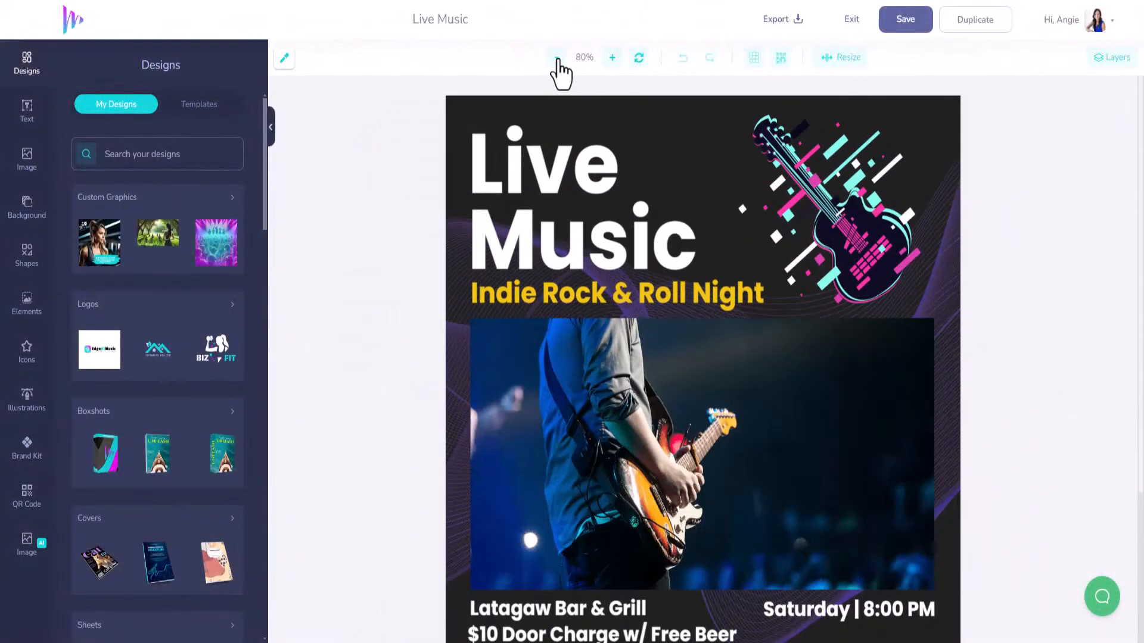
pyautogui.click(558, 58)
pyautogui.click(872, 238)
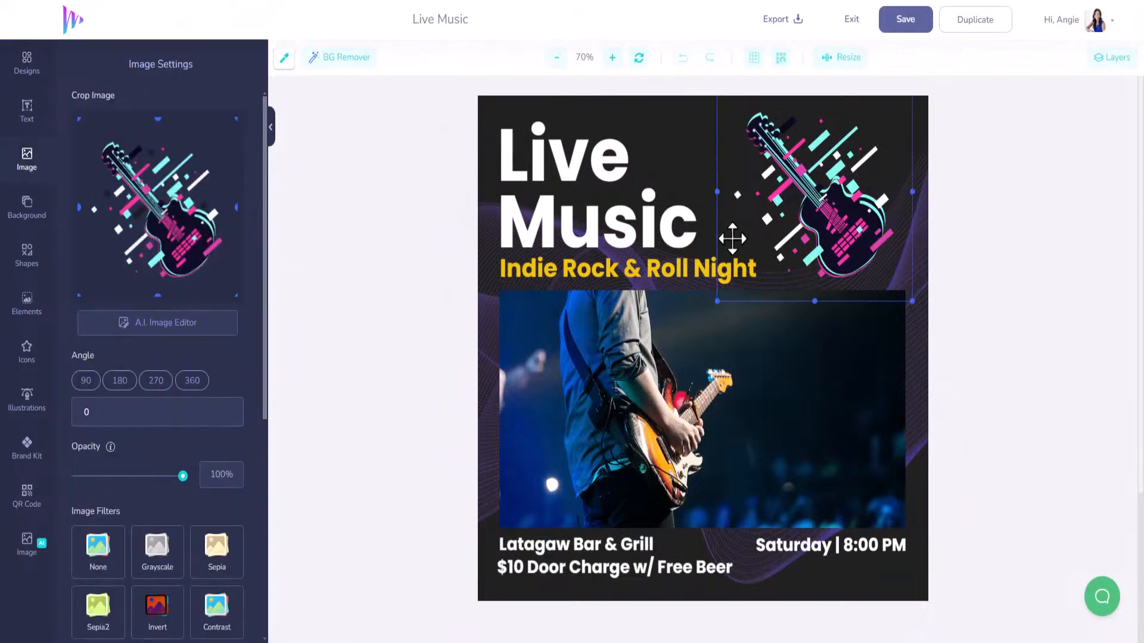
pyautogui.moveTo(716, 302); pyautogui.dragTo(811, 203)
pyautogui.moveTo(875, 143); pyautogui.dragTo(872, 354)
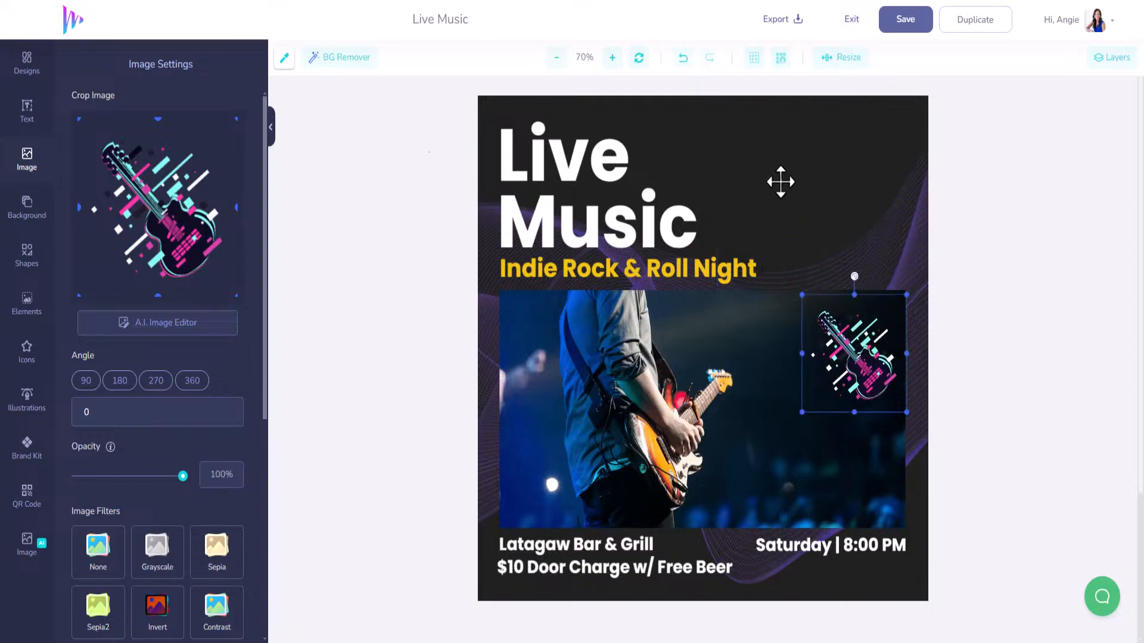
# Add the EdgeAIMusic logo from My Designs, then delete it from the flyer.
pyautogui.click(26, 68)
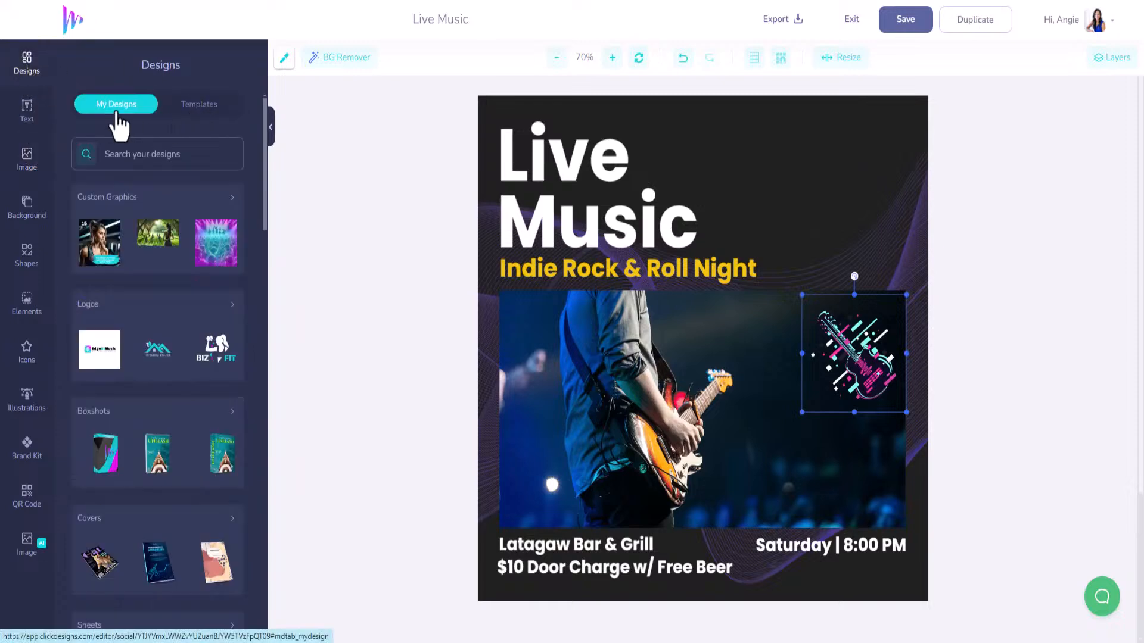
pyautogui.click(99, 362)
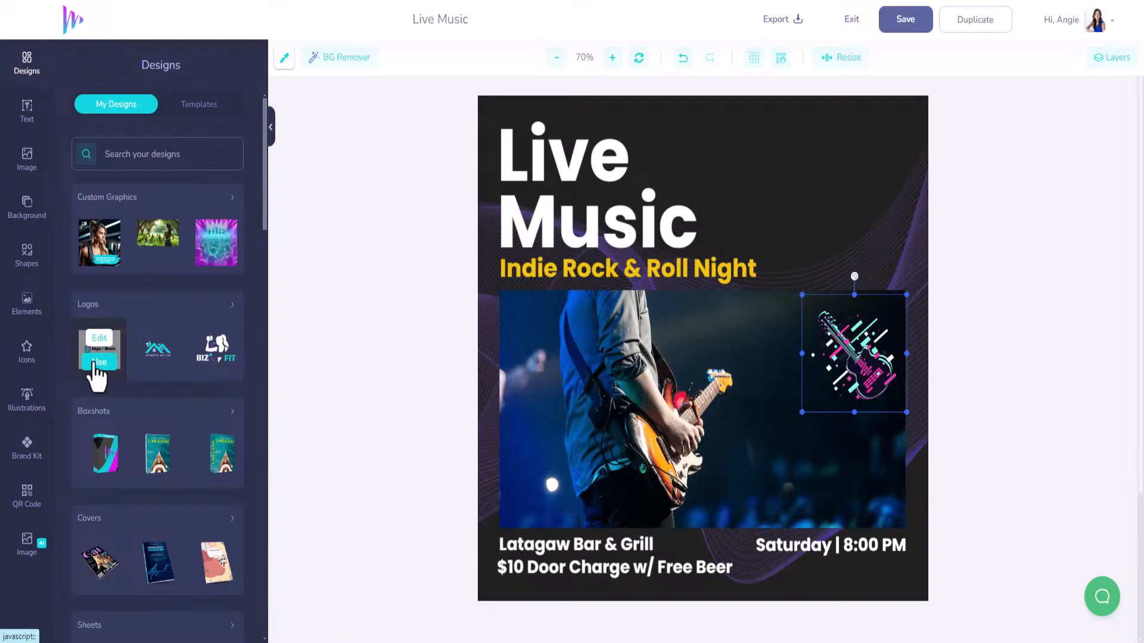
pyautogui.moveTo(695, 391); pyautogui.dragTo(751, 299)
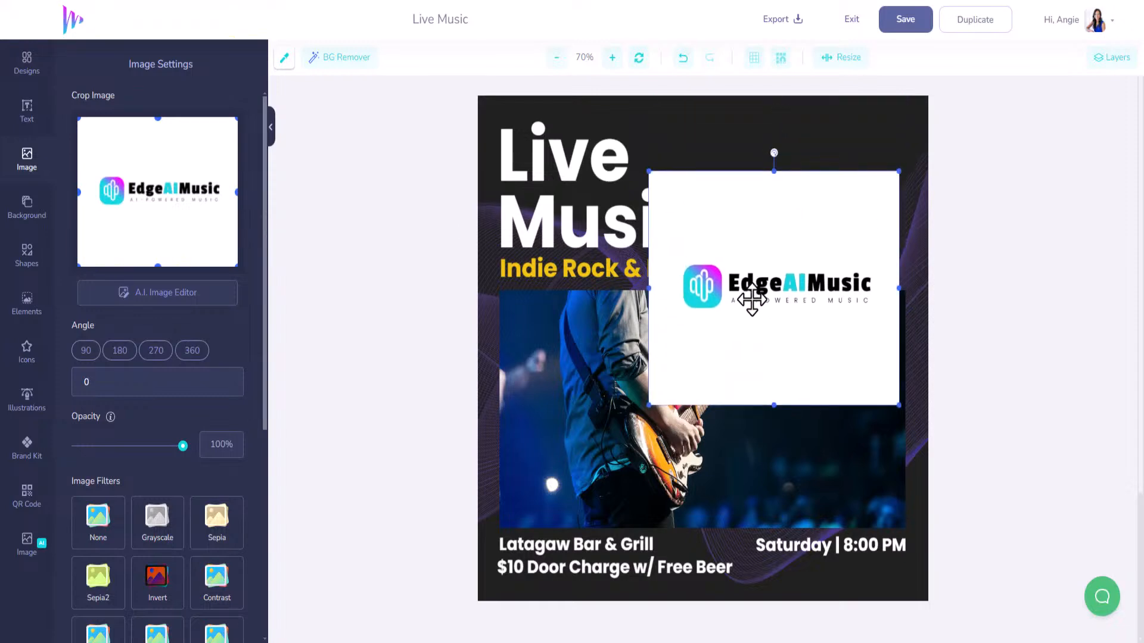
pyautogui.press('Delete')
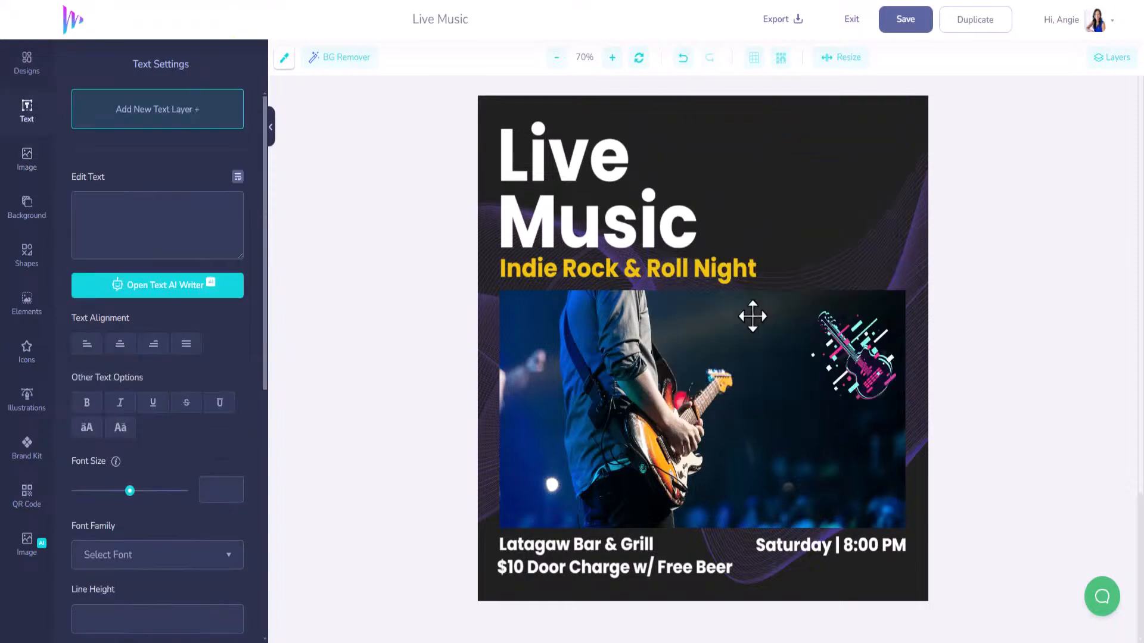
pyautogui.click(24, 67)
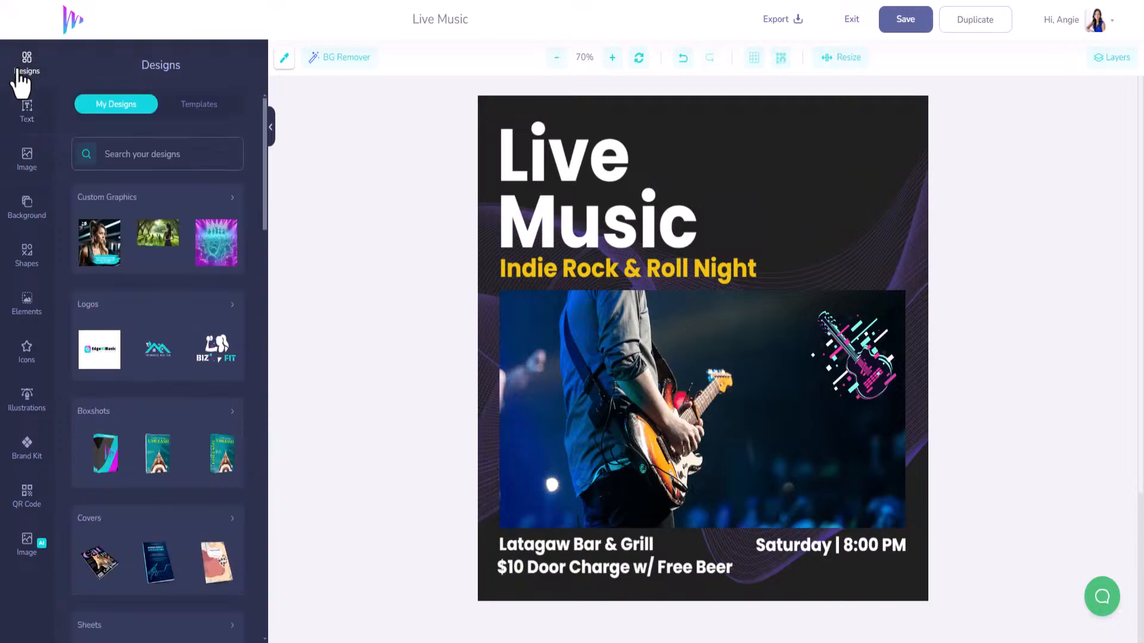
# Open the EdgeAIMusic logo and move all its parts to the canvas top-left.
pyautogui.click(100, 339)
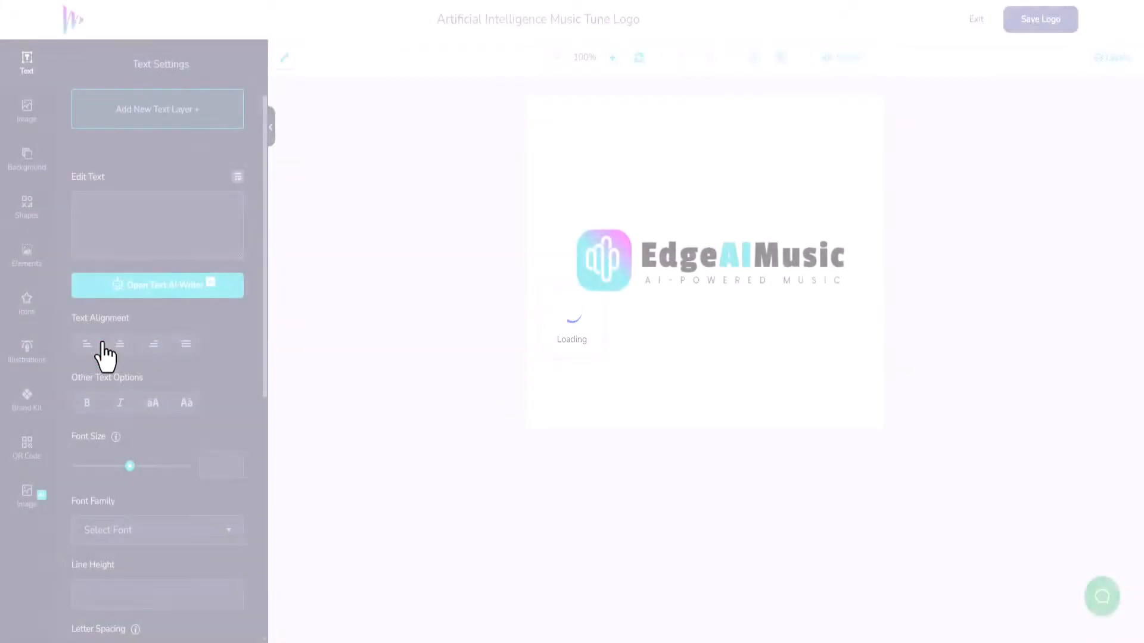
pyautogui.click(595, 247)
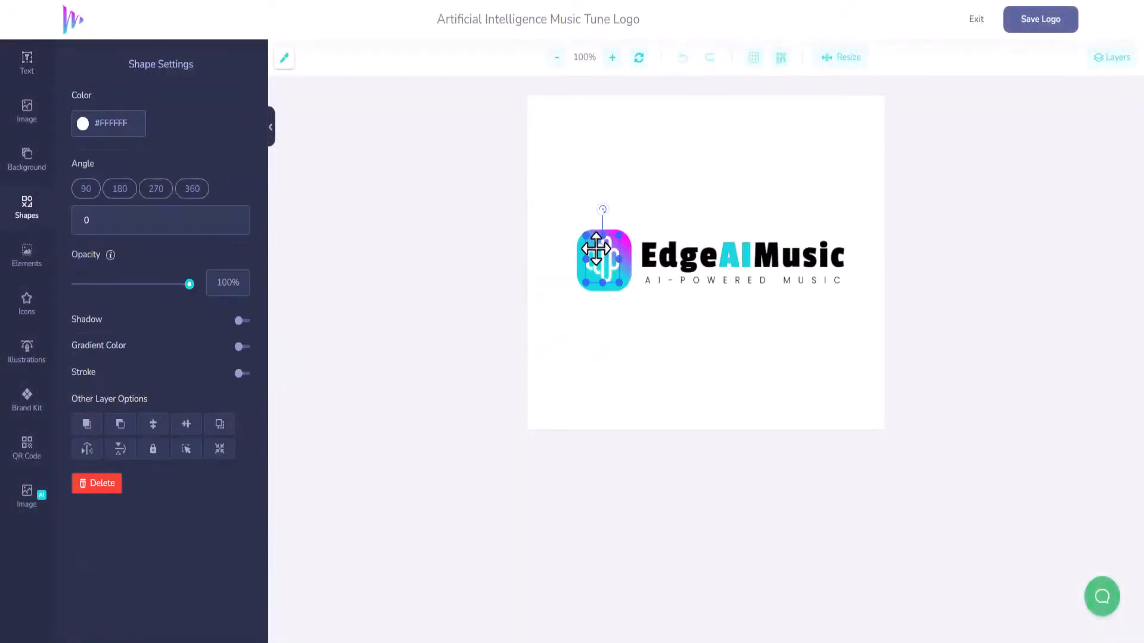
pyautogui.keyDown('shift'); pyautogui.click(627, 251); pyautogui.keyUp('shift')
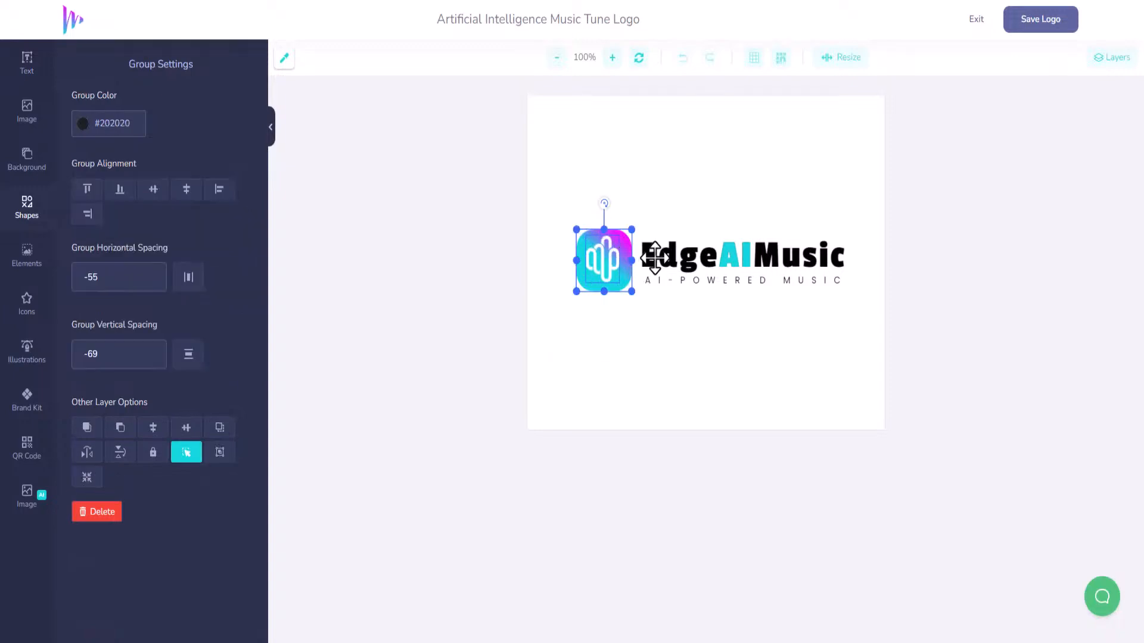
pyautogui.keyDown('shift'); pyautogui.click(654, 258); pyautogui.keyUp('shift')
pyautogui.keyDown('shift'); pyautogui.click(732, 253); pyautogui.keyUp('shift')
pyautogui.keyDown('shift'); pyautogui.click(743, 283); pyautogui.keyUp('shift')
pyautogui.moveTo(744, 284); pyautogui.dragTo(703, 158)
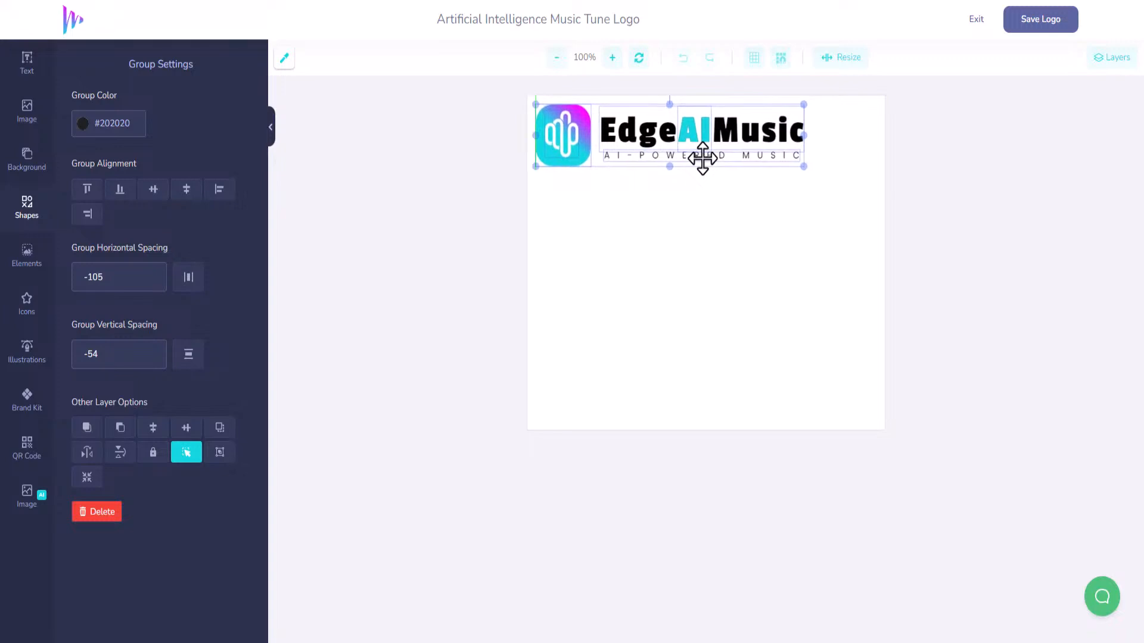
# Try canvas sizes of 400 px width, then 450×150.
pyautogui.click(836, 60)
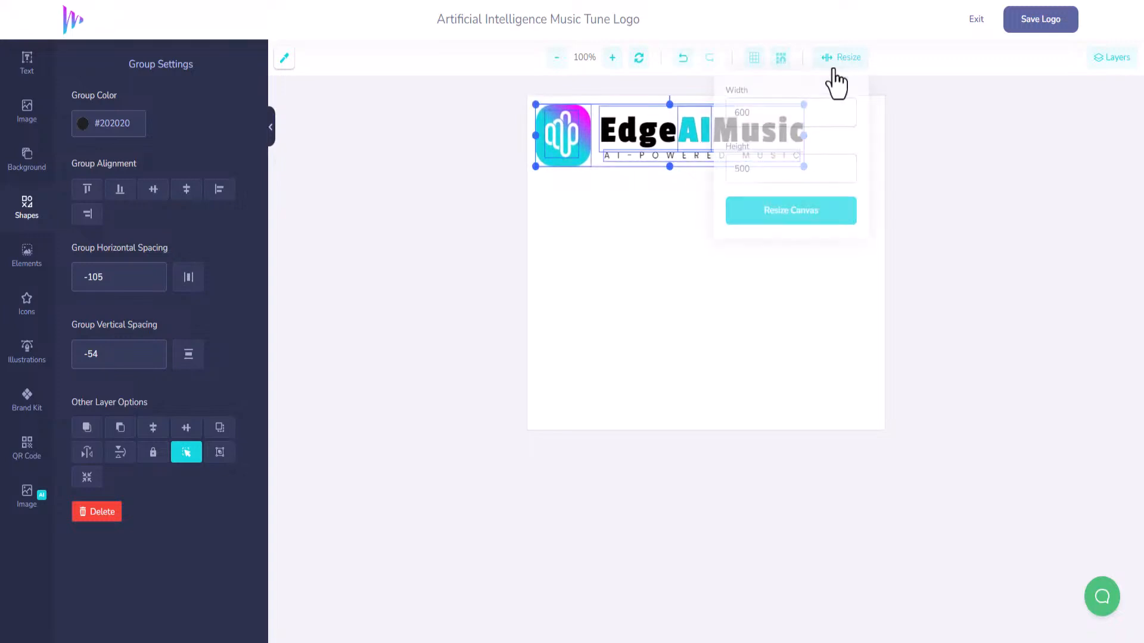
pyautogui.doubleClick(730, 114)
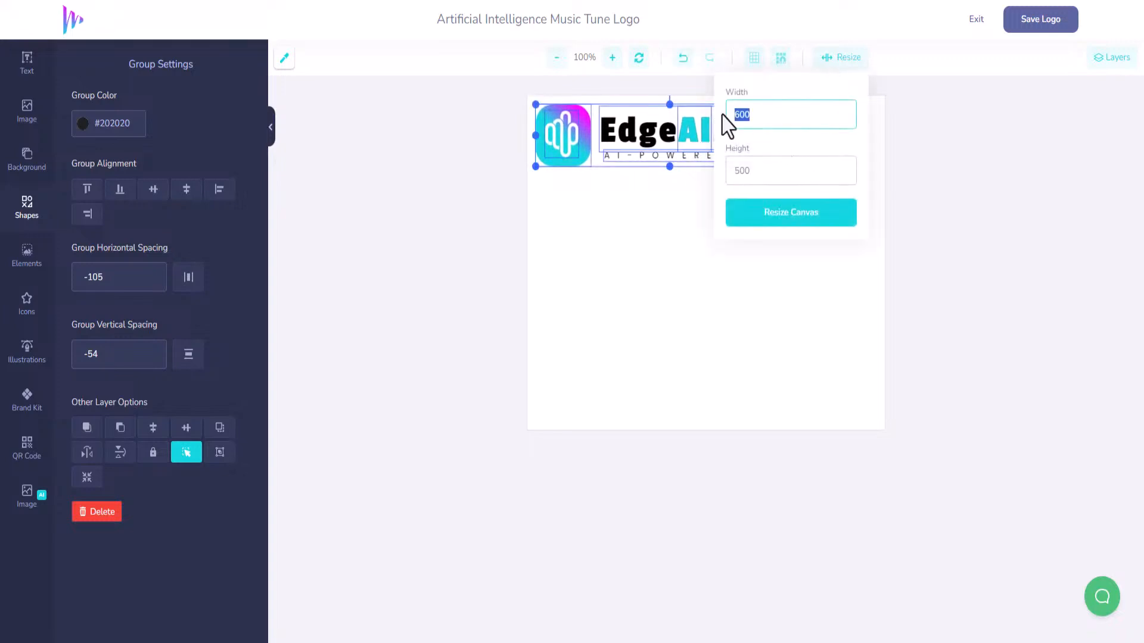
pyautogui.write('400')
pyautogui.click(769, 219)
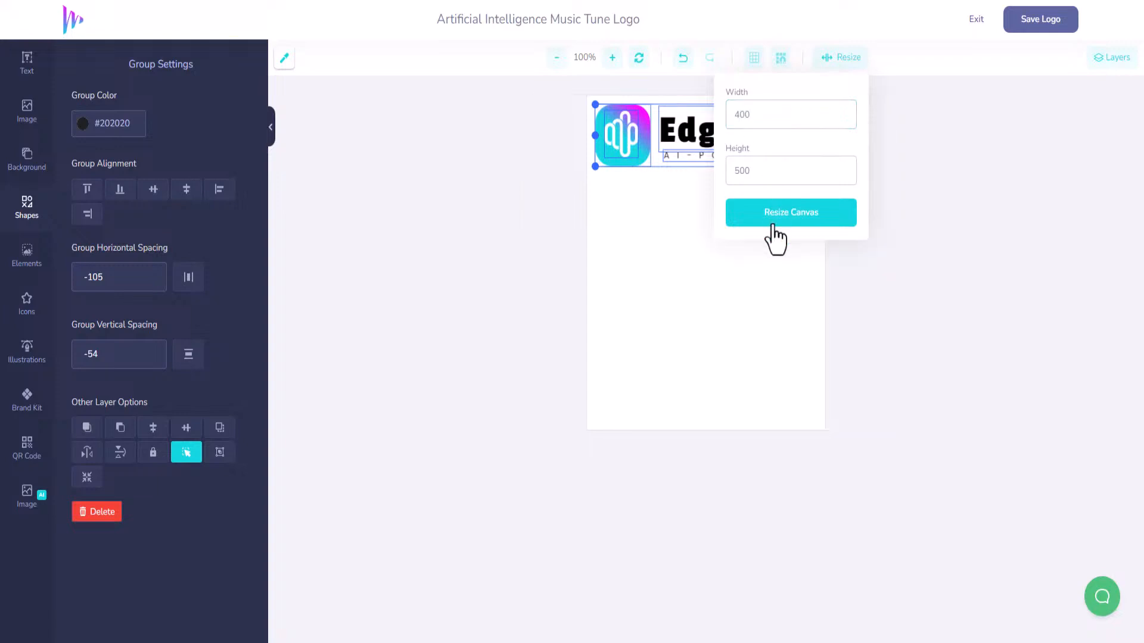
pyautogui.click(765, 276)
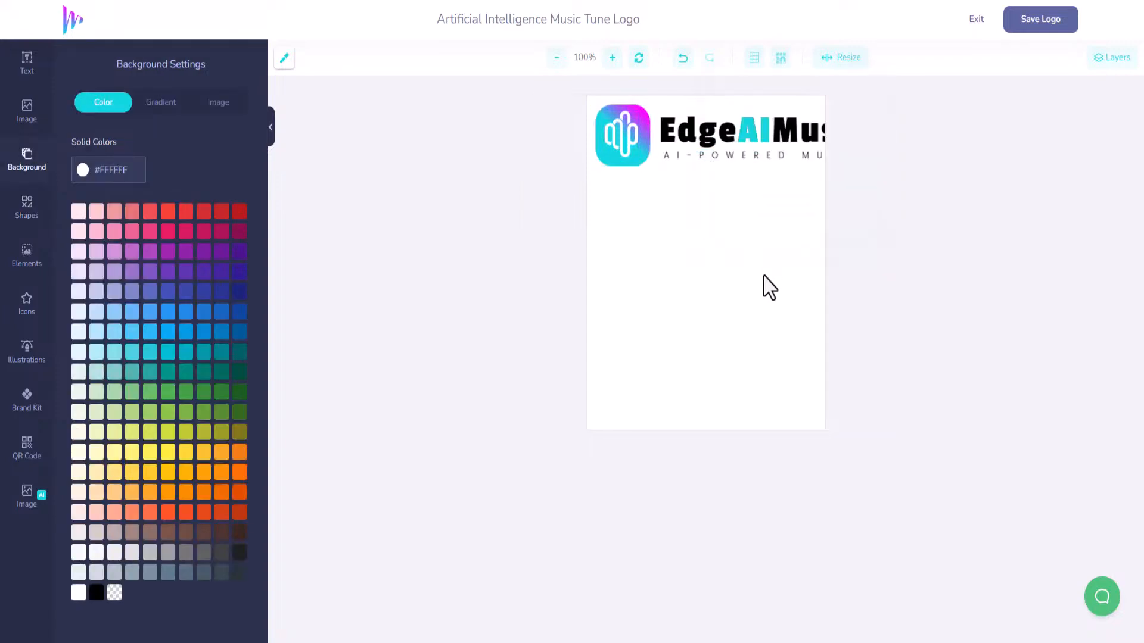
pyautogui.click(831, 59)
pyautogui.click(740, 114)
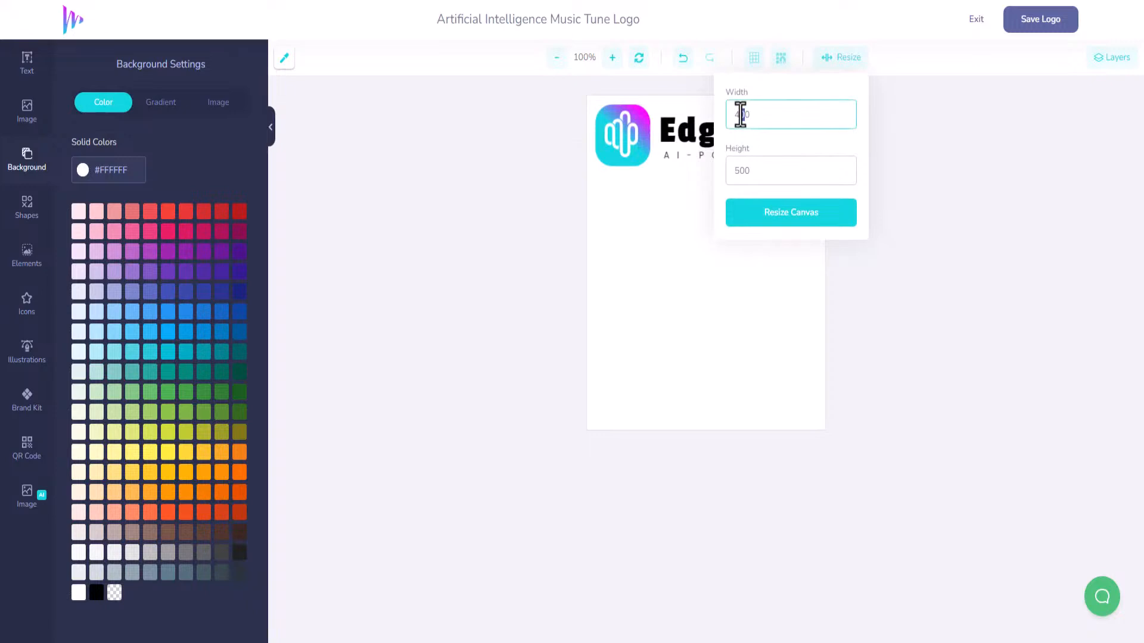
pyautogui.moveTo(752, 165); pyautogui.dragTo(725, 169)
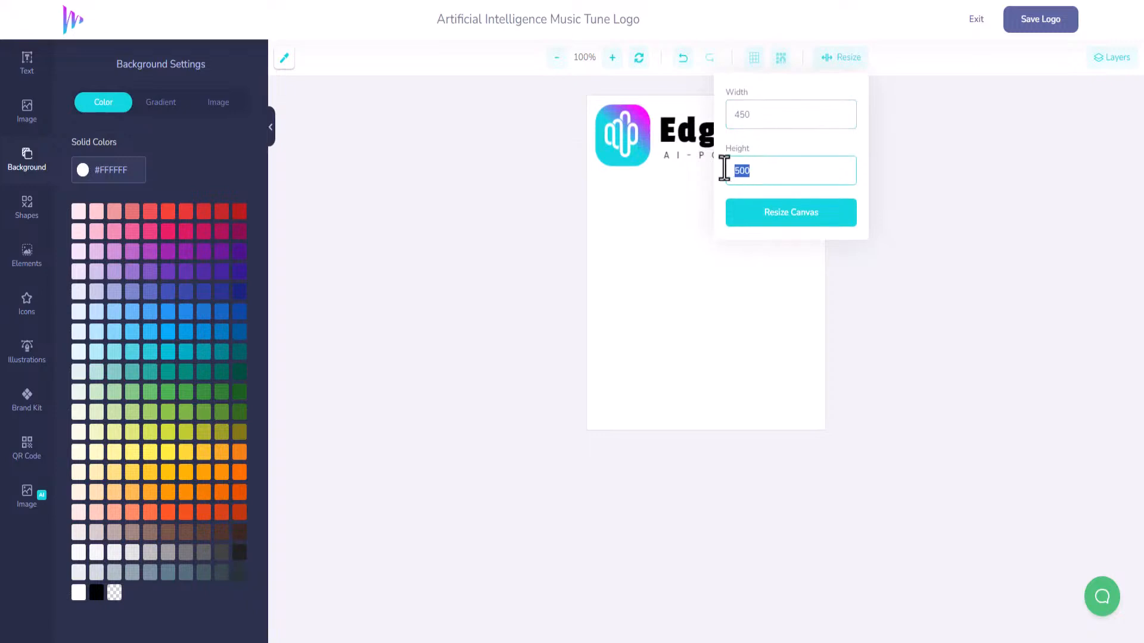
pyautogui.write('150')
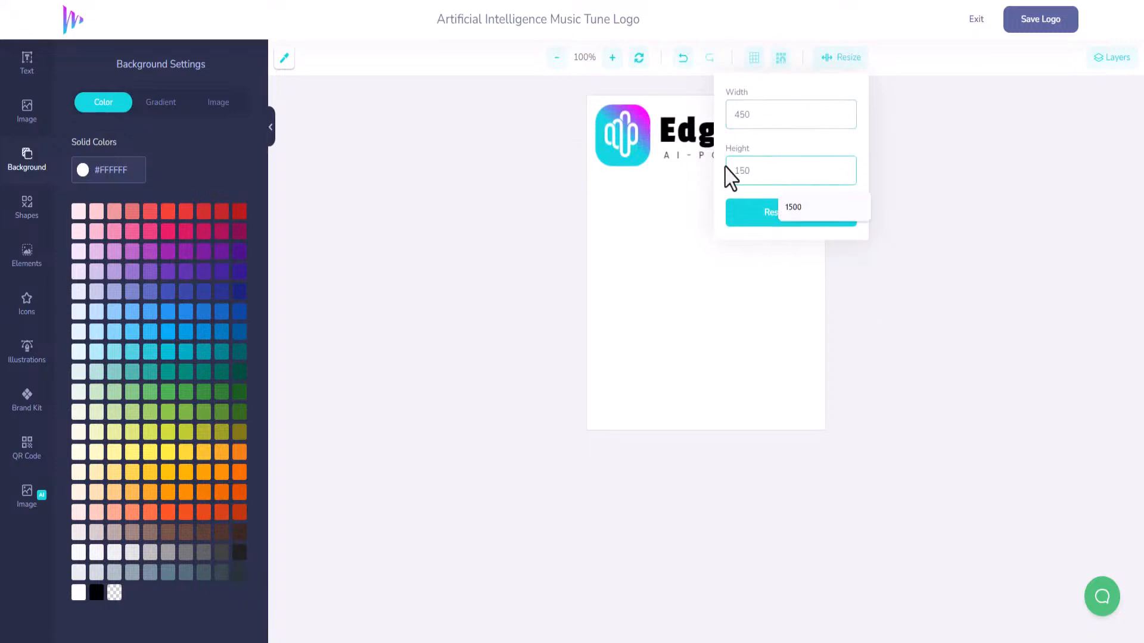
pyautogui.click(743, 217)
pyautogui.click(699, 203)
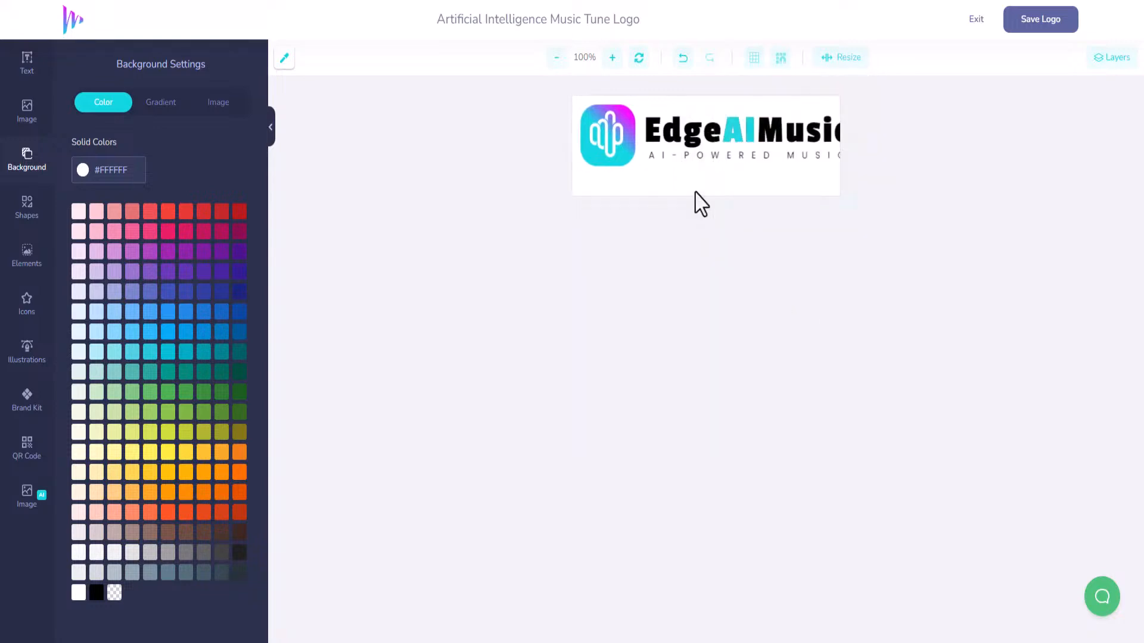
# Resize the canvas to 475×125 and make the logo background transparent.
pyautogui.click(828, 58)
pyautogui.moveTo(771, 120); pyautogui.dragTo(707, 115)
pyautogui.click(837, 59)
pyautogui.moveTo(760, 119); pyautogui.dragTo(740, 117)
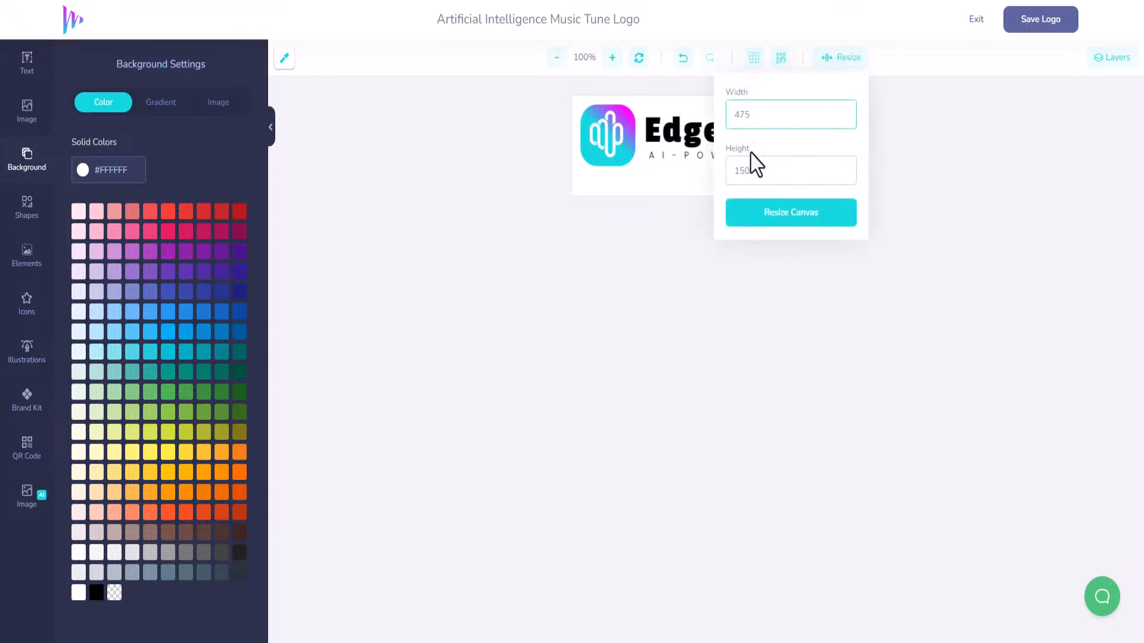
pyautogui.write('75')
pyautogui.click(750, 172)
pyautogui.write('25')
pyautogui.click(749, 221)
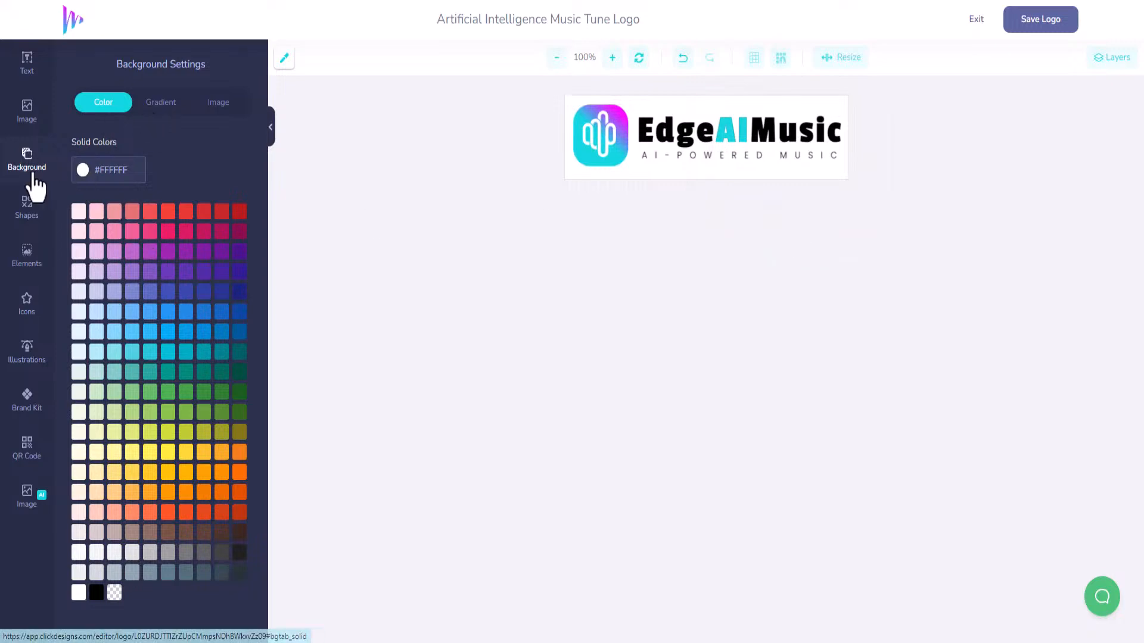
pyautogui.click(115, 593)
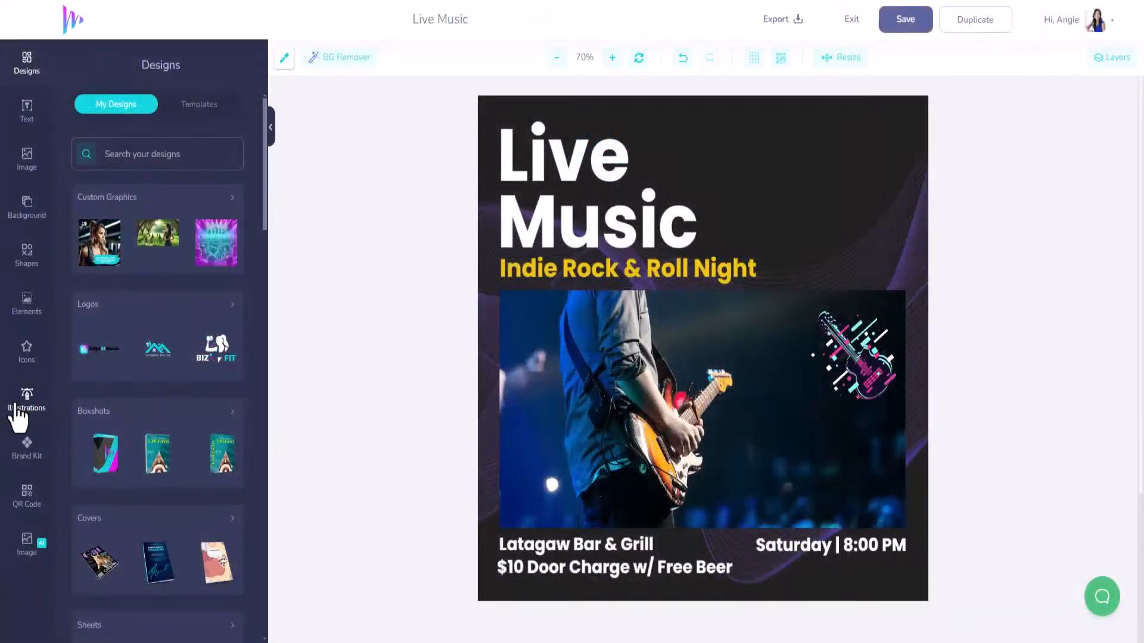
# Add the transparent EdgeAIMusic logo and position it at the flyer's top right.
pyautogui.click(99, 361)
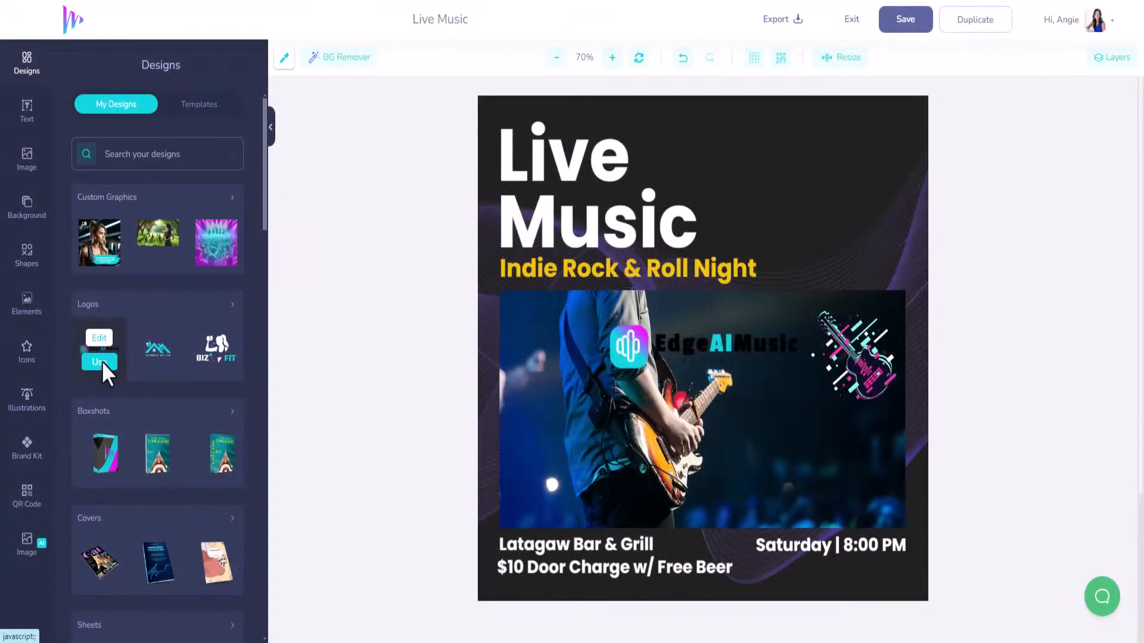
pyautogui.moveTo(766, 350); pyautogui.dragTo(777, 325)
pyautogui.moveTo(803, 227); pyautogui.dragTo(849, 143)
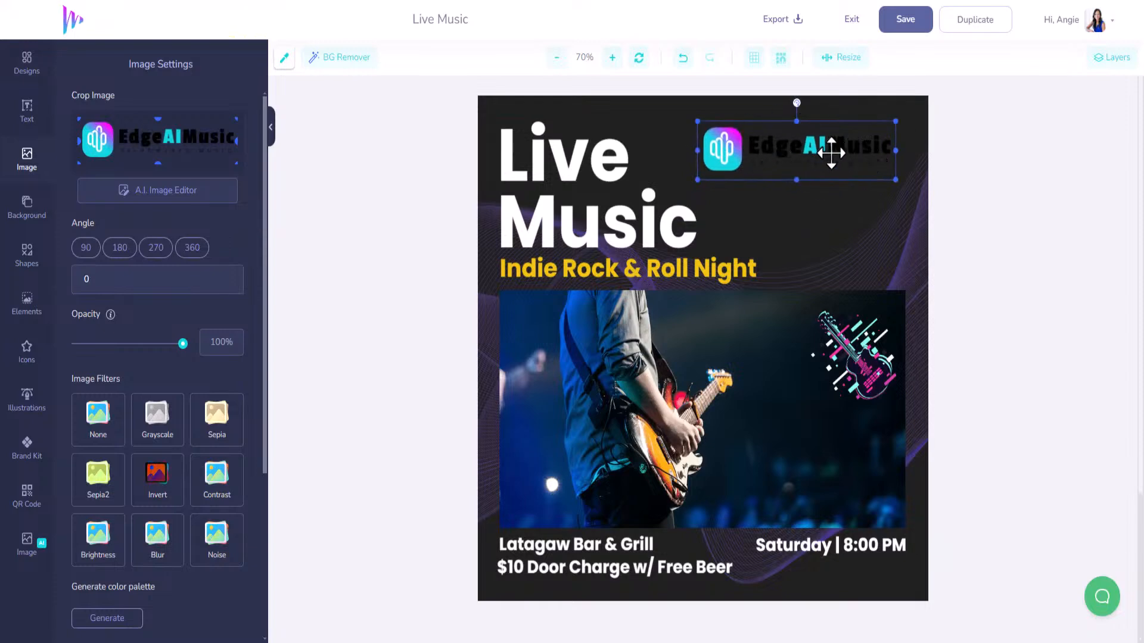
pyautogui.moveTo(831, 153); pyautogui.dragTo(839, 149)
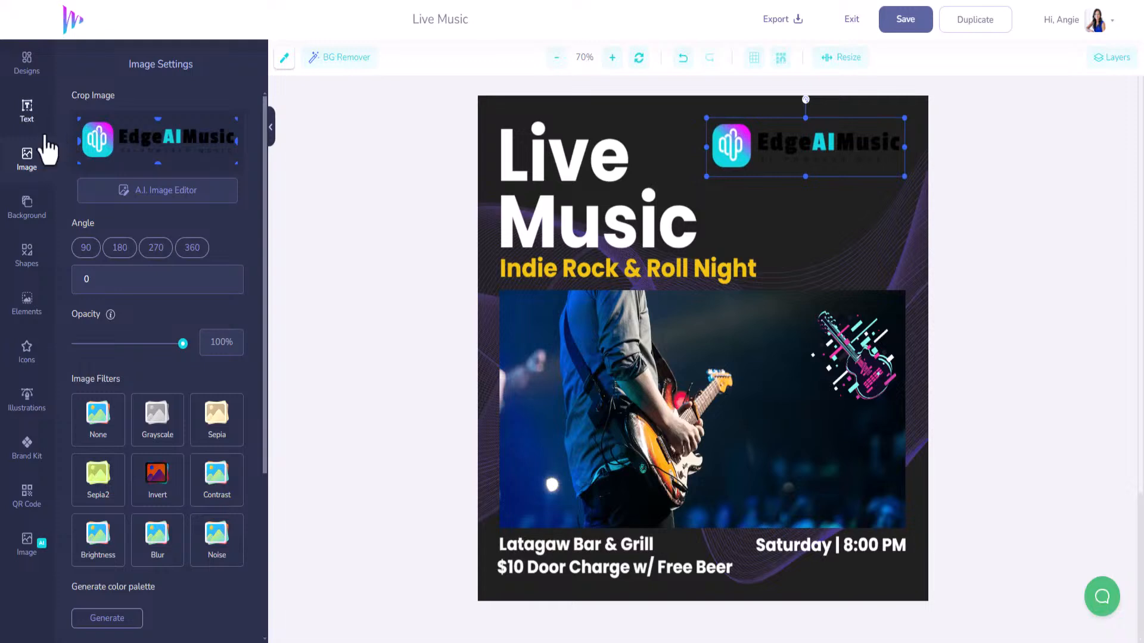
# Reopen the EdgeAIMusic logo from My Designs for editing.
pyautogui.click(27, 70)
pyautogui.moveTo(104, 352)
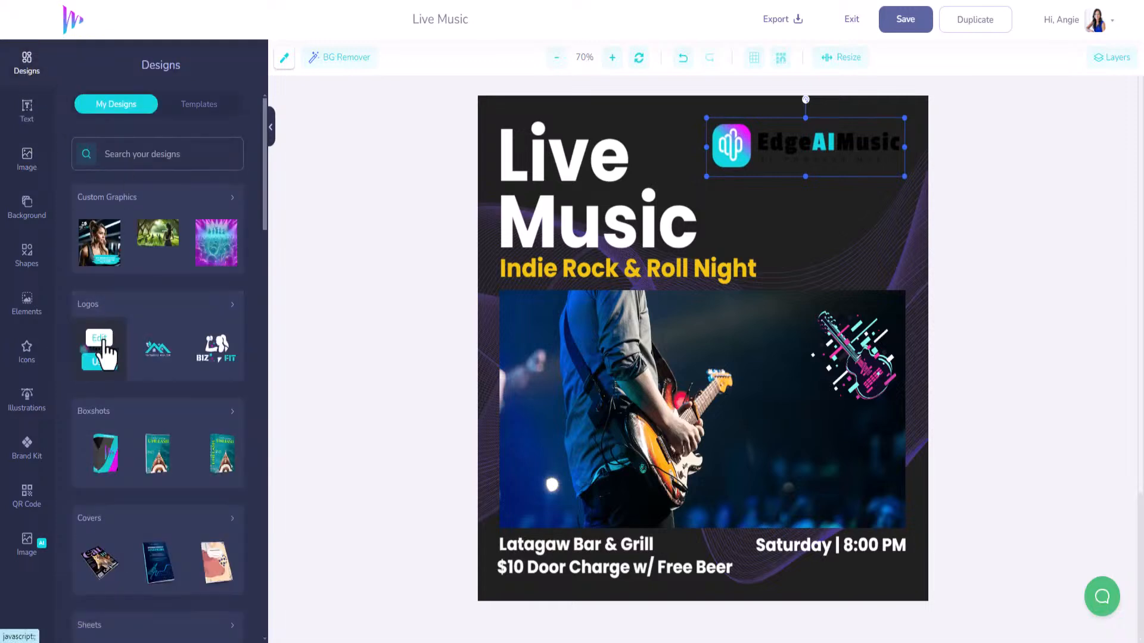
pyautogui.click(100, 339)
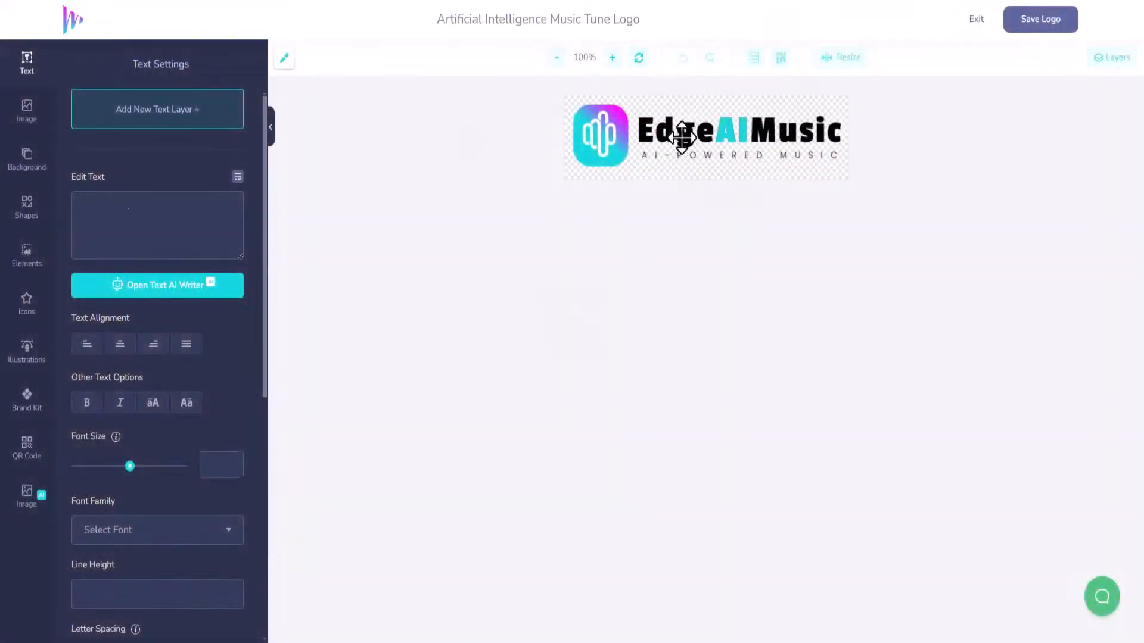
# Duplicate the EdgeAIMusic title, colour the copy white and move it down the layer stack.
pyautogui.click(683, 138)
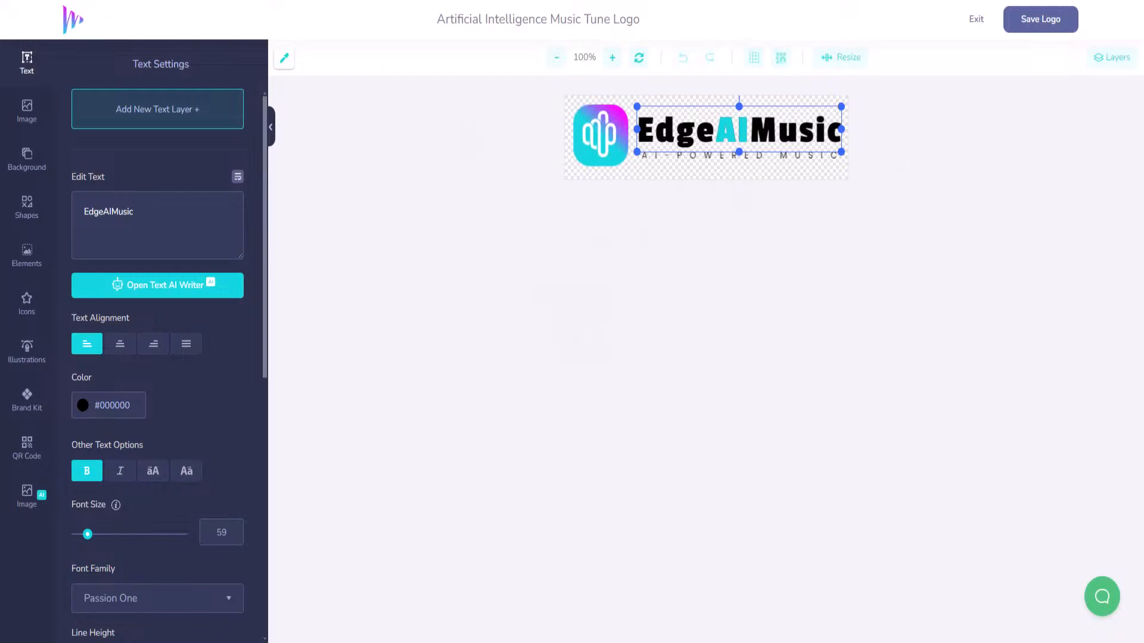
pyautogui.click(1110, 59)
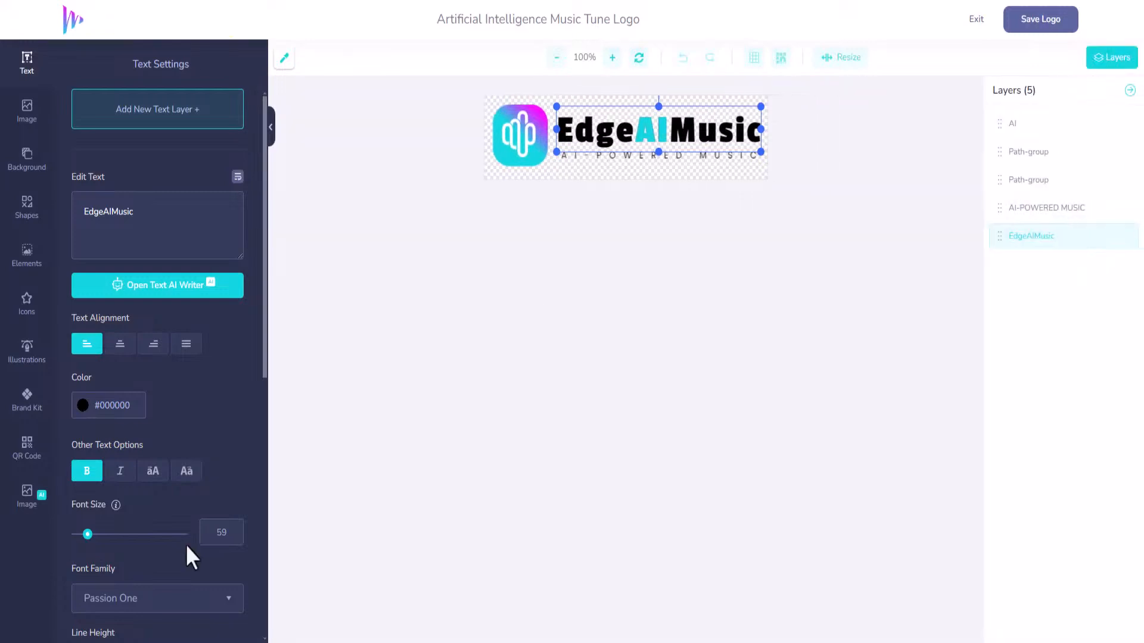
pyautogui.scroll(-4, 188, 539)
pyautogui.scroll(-5, 182, 583)
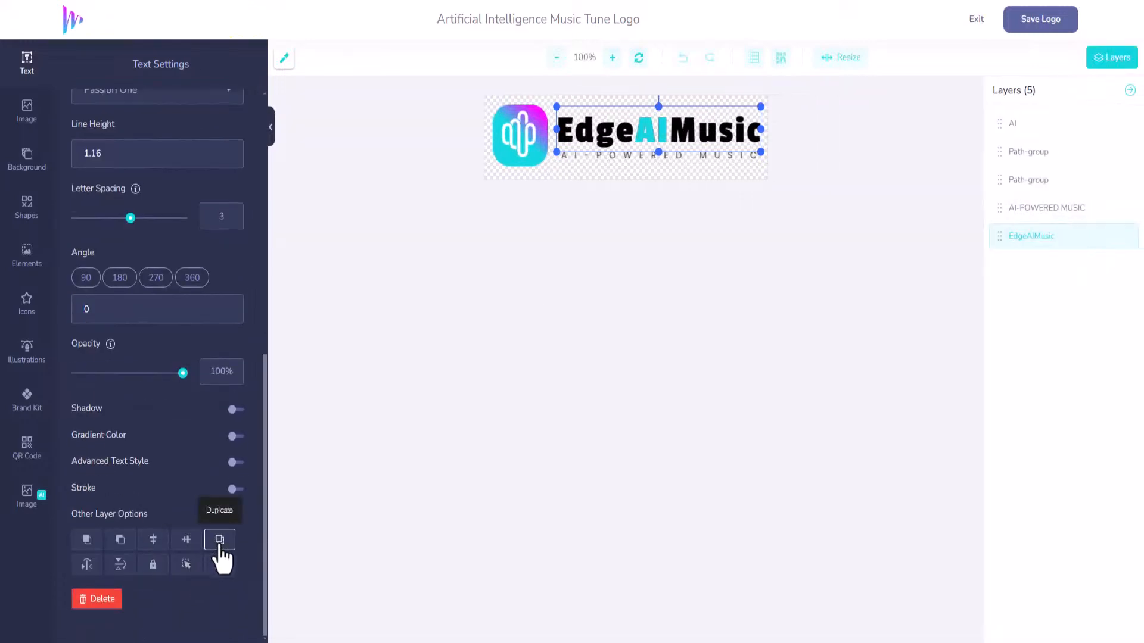
pyautogui.click(219, 543)
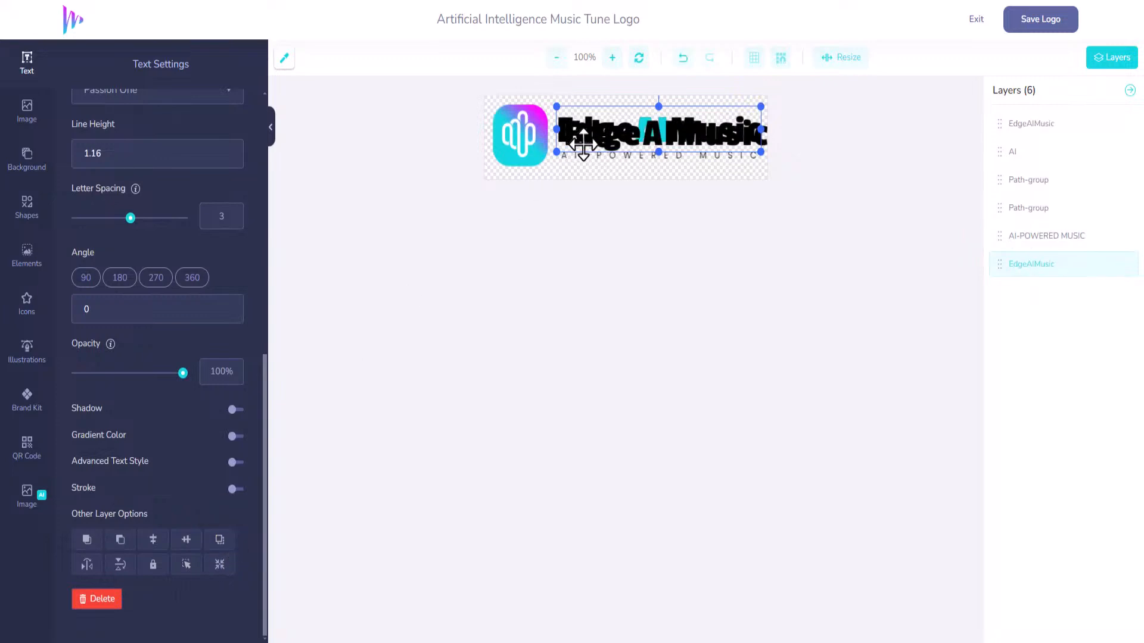
pyautogui.moveTo(595, 135); pyautogui.dragTo(589, 131)
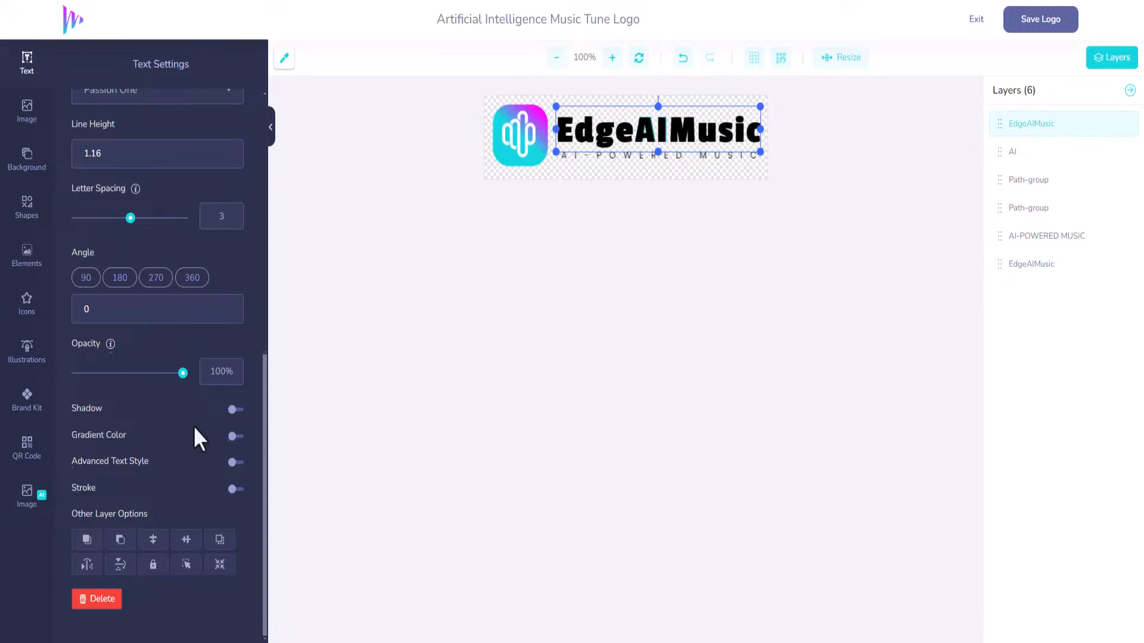
pyautogui.scroll(5, 191, 427)
pyautogui.click(102, 172)
pyautogui.moveTo(84, 184); pyautogui.dragTo(59, 179)
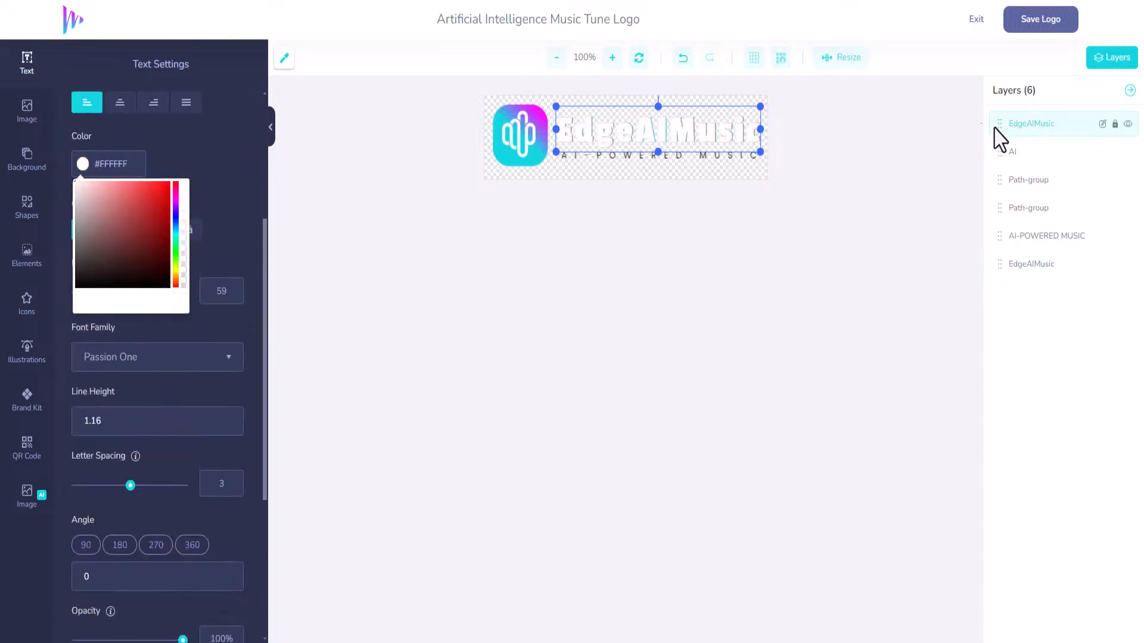
pyautogui.moveTo(997, 124); pyautogui.dragTo(992, 244)
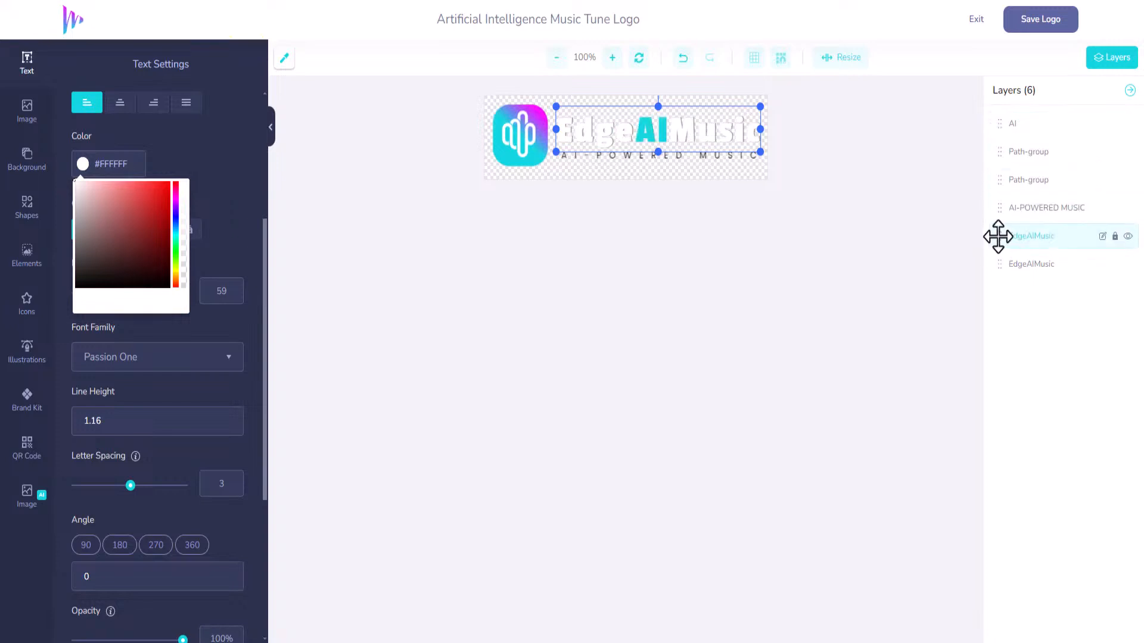
# Duplicate the AI-POWERED MUSIC tagline, colour the copy white and reorder its layer.
pyautogui.click(1012, 214)
pyautogui.click(1019, 237)
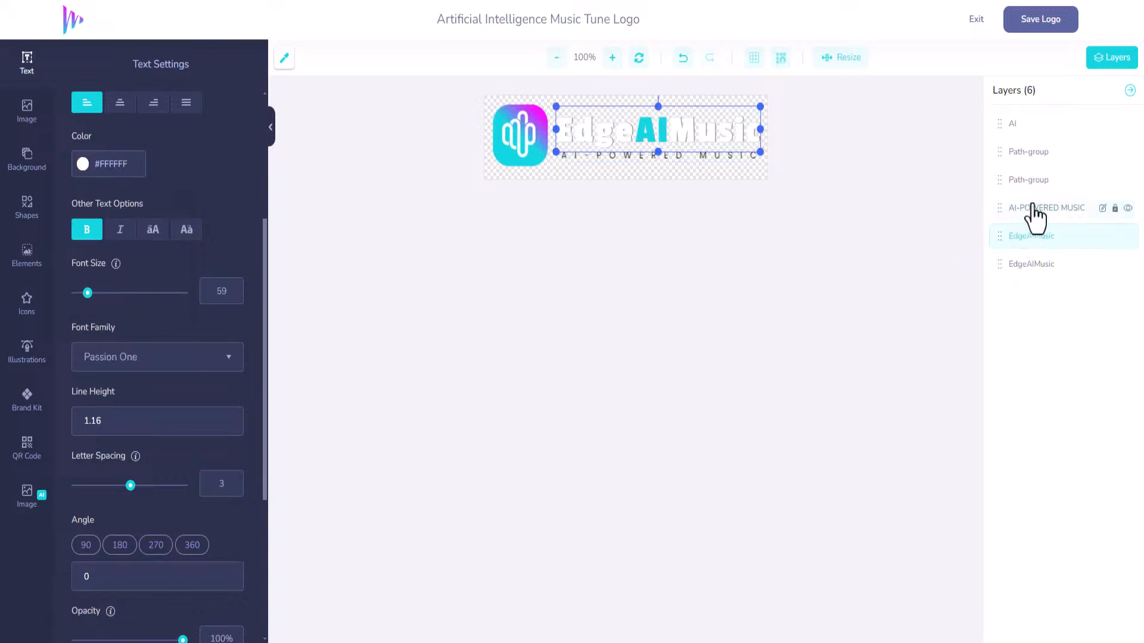
pyautogui.click(1030, 208)
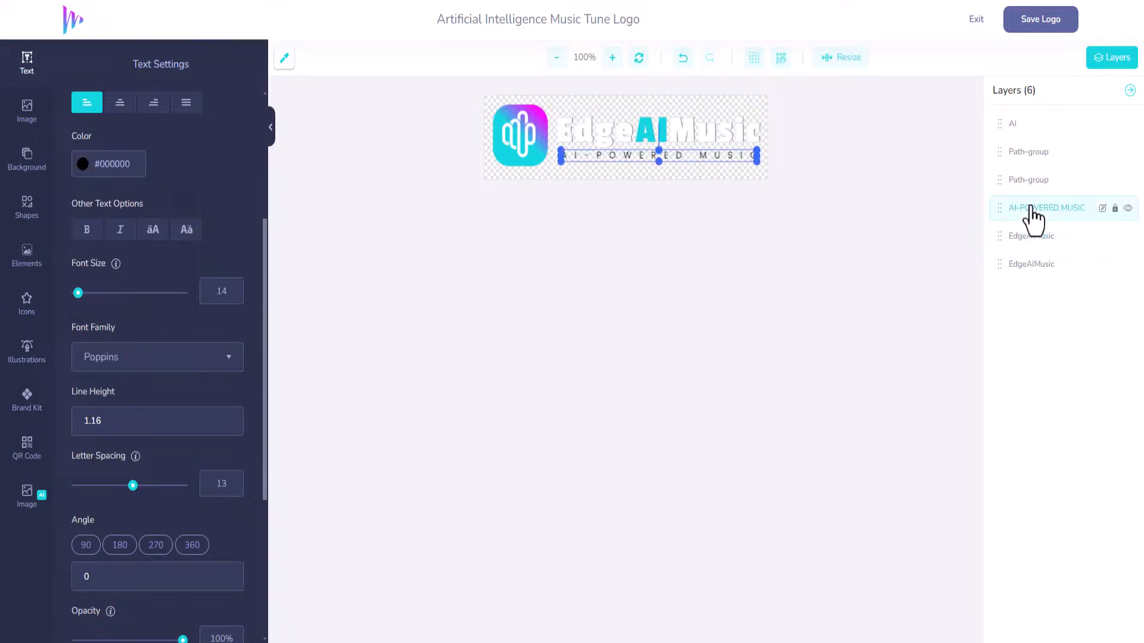
pyautogui.scroll(-5, 223, 573)
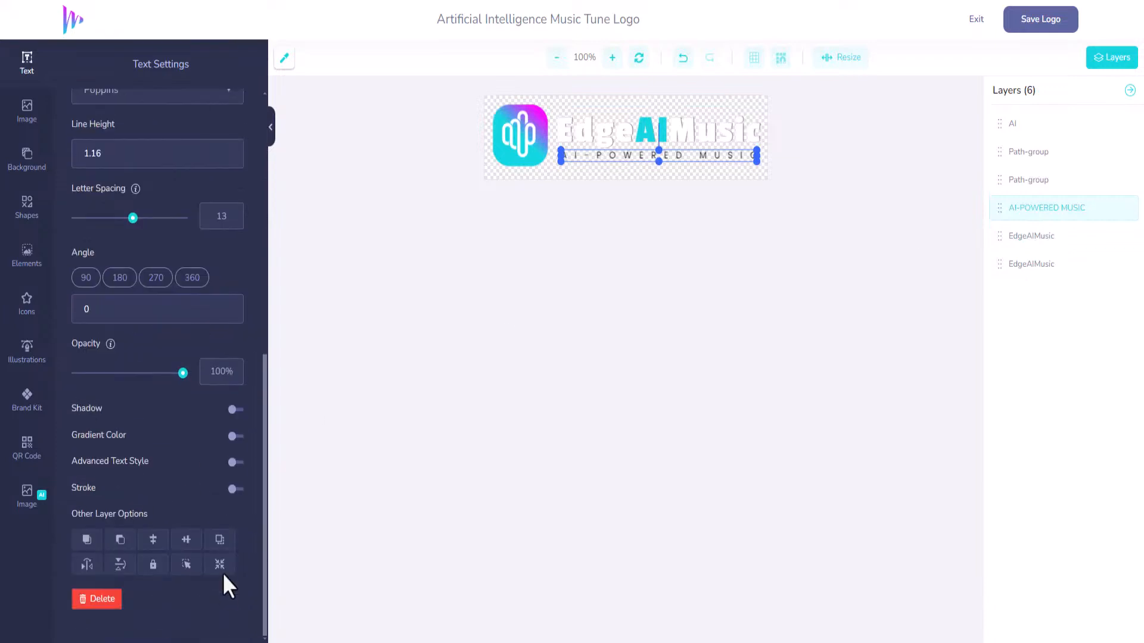
pyautogui.click(220, 540)
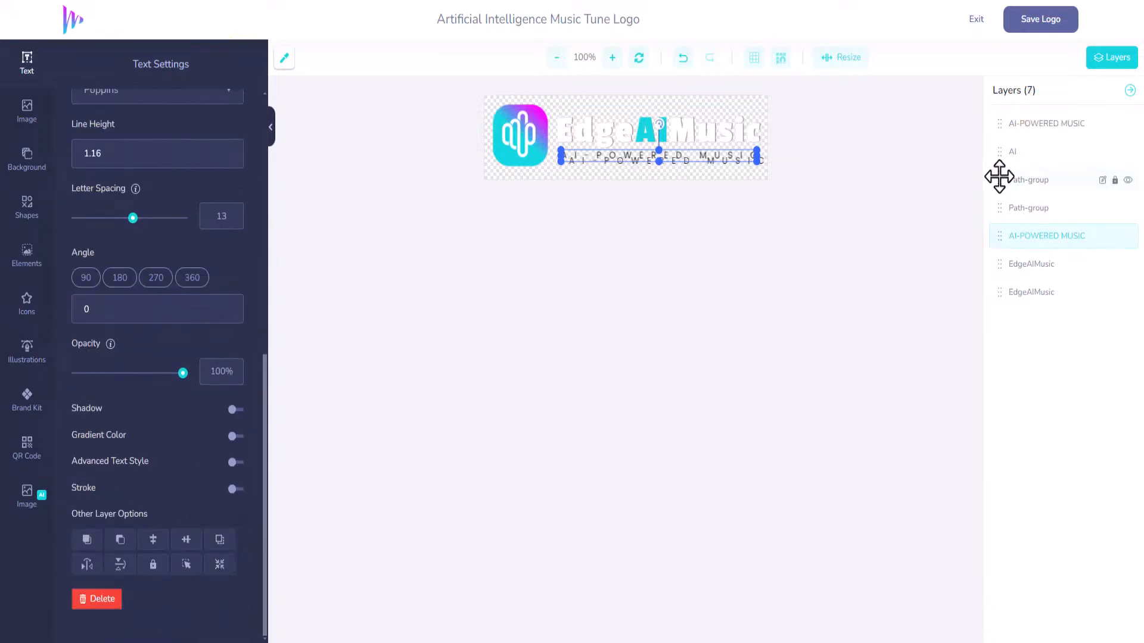
pyautogui.moveTo(689, 154); pyautogui.dragTo(696, 158)
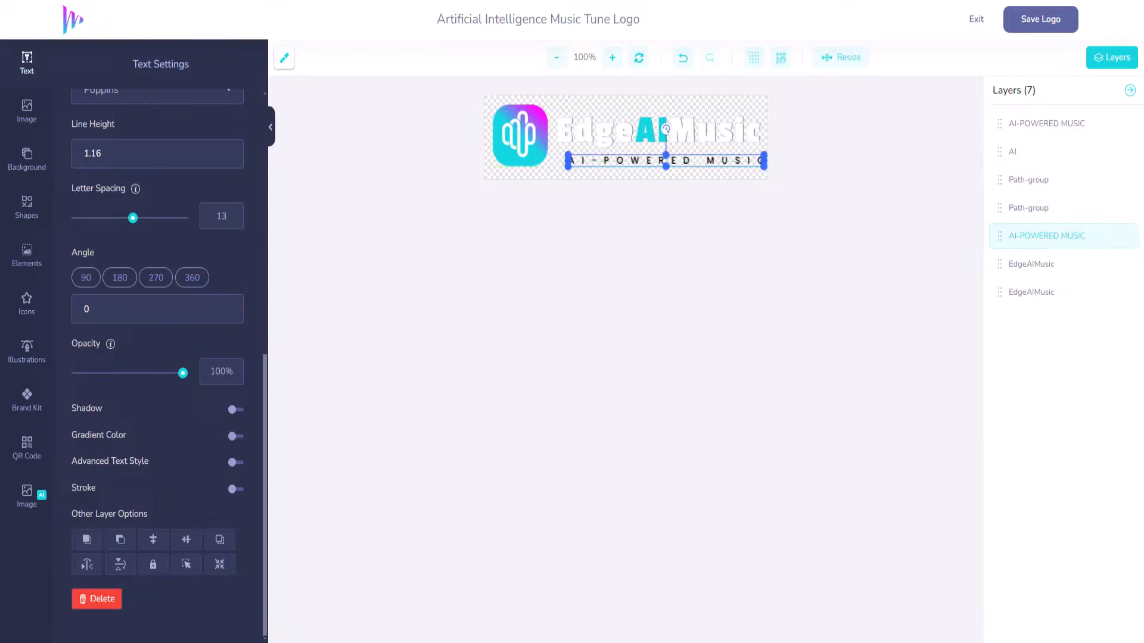
pyautogui.scroll(5, 137, 280)
pyautogui.click(83, 231)
pyautogui.moveTo(94, 248); pyautogui.dragTo(71, 253)
pyautogui.moveTo(1007, 126); pyautogui.dragTo(995, 210)
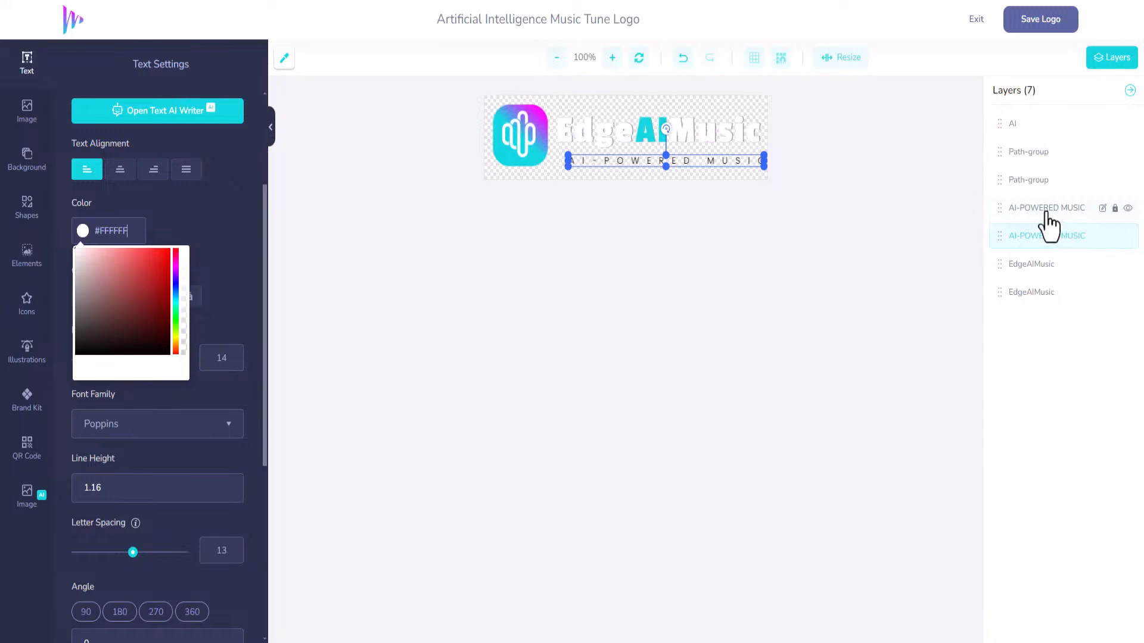
# Hide the black tagline and title layers, then save the logo.
pyautogui.moveTo(1000, 207); pyautogui.dragTo(1008, 262)
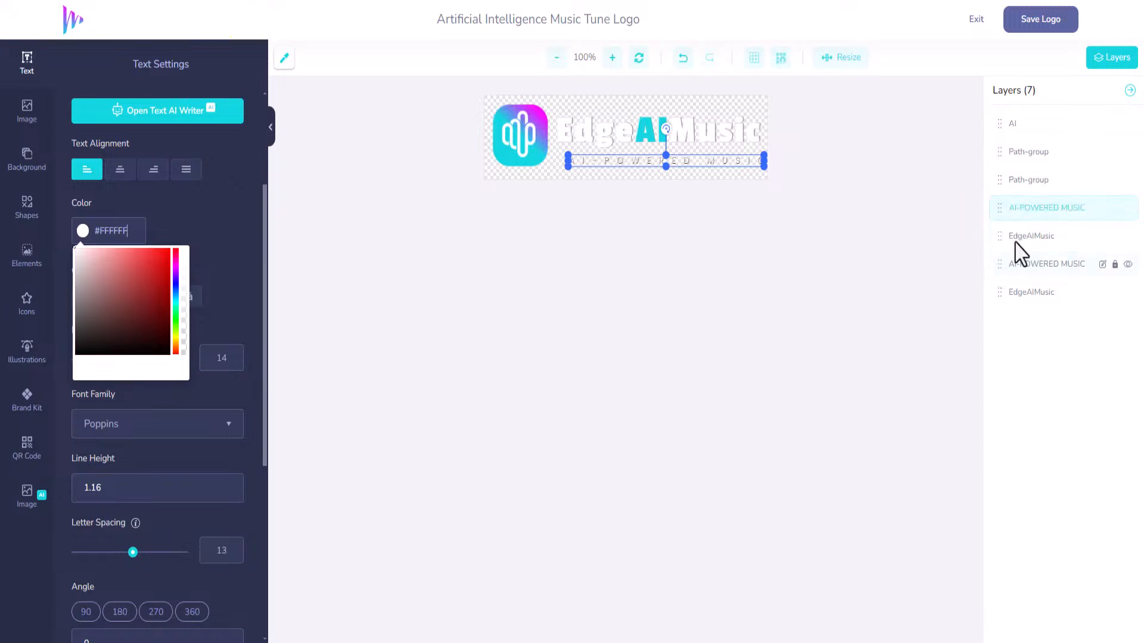
pyautogui.click(1127, 268)
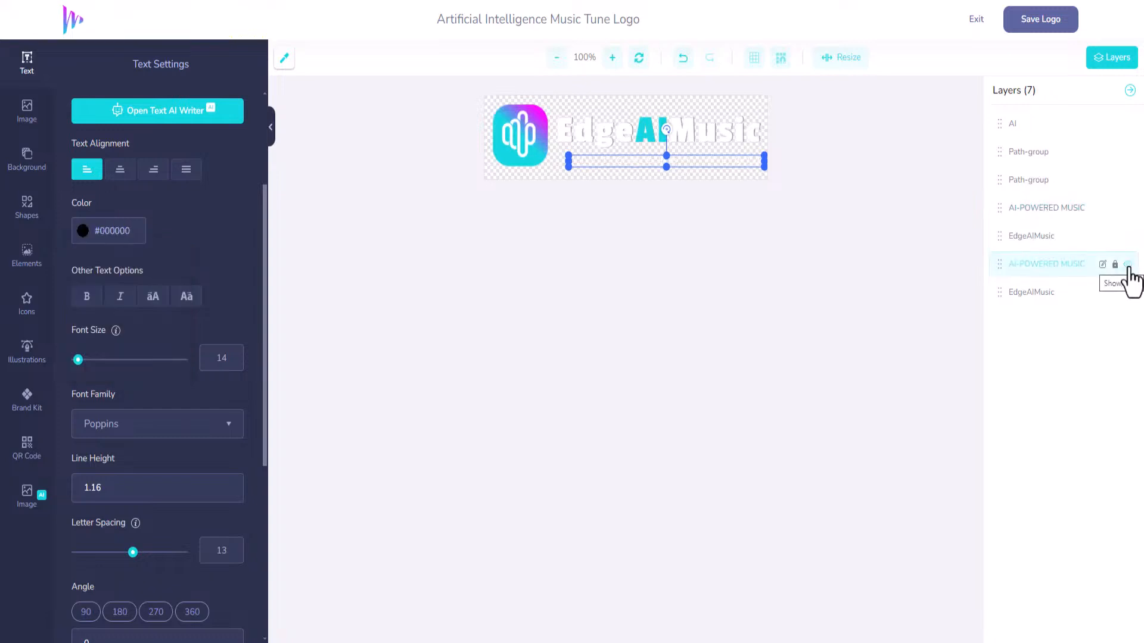
pyautogui.click(1128, 210)
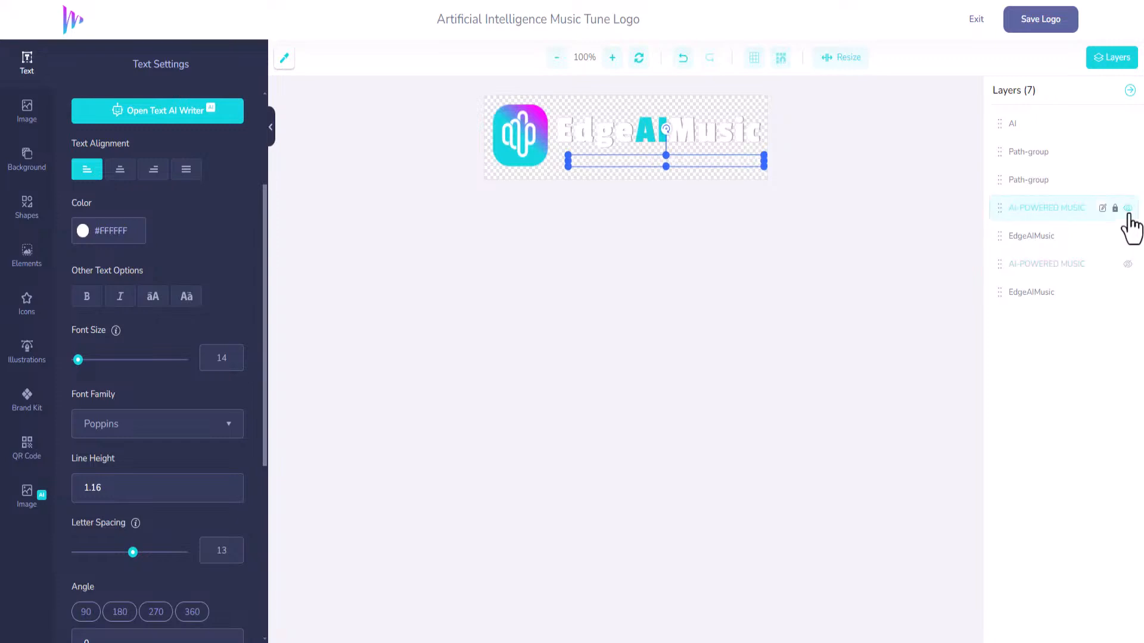
pyautogui.click(1130, 298)
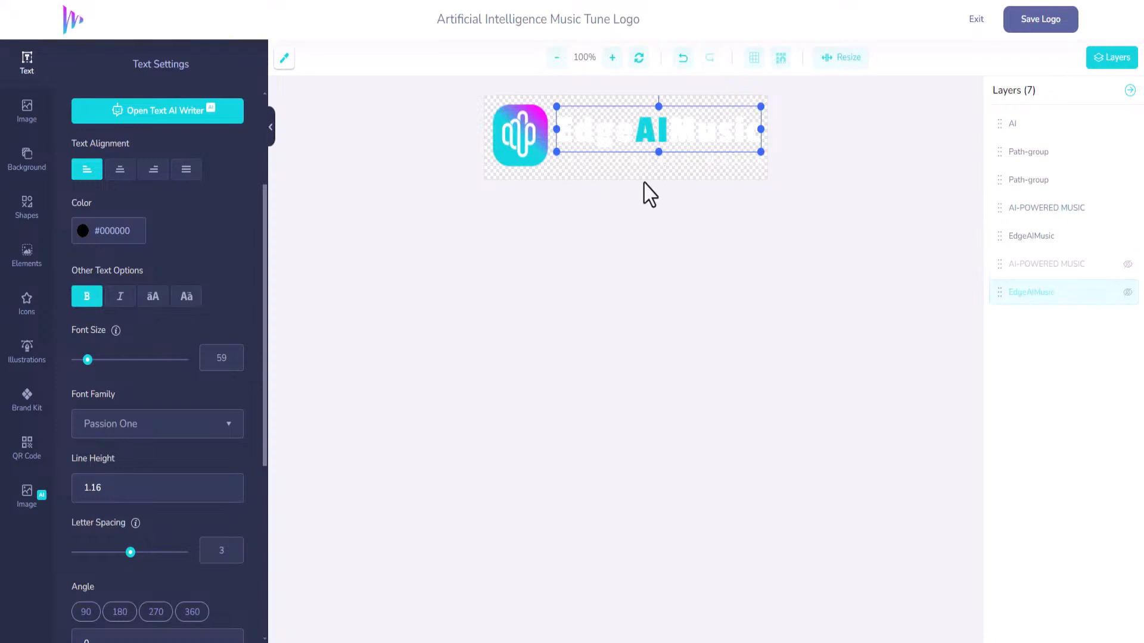
pyautogui.click(1037, 30)
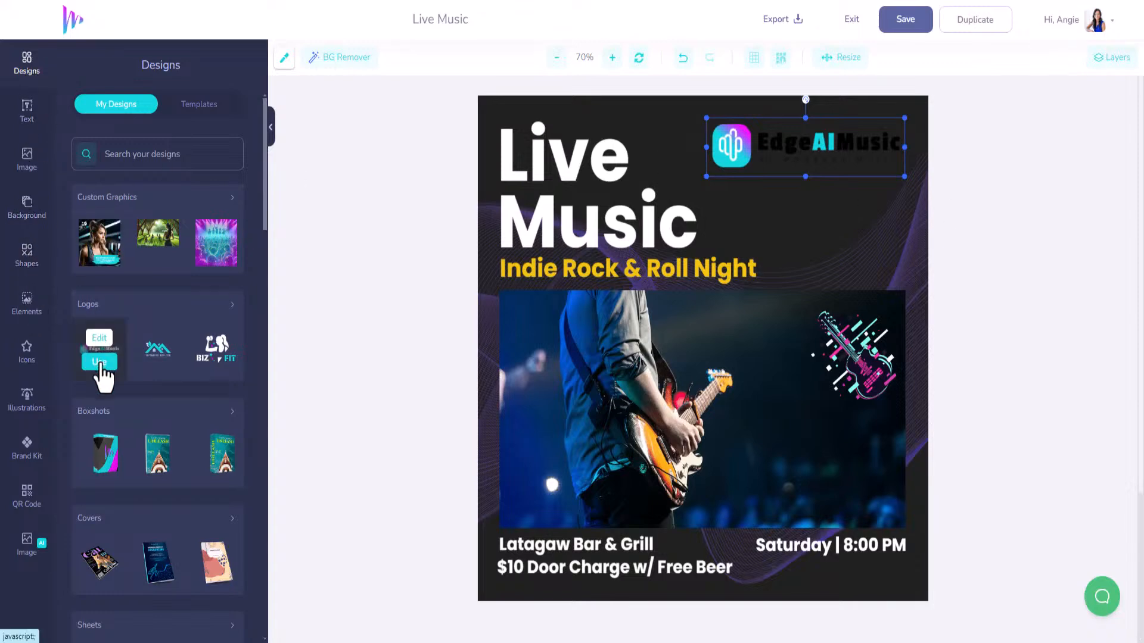
# Add the white-text EdgeAIMusic logo, delete the dark one, and place the new logo top right.
pyautogui.click(99, 362)
pyautogui.moveTo(739, 349); pyautogui.dragTo(848, 195)
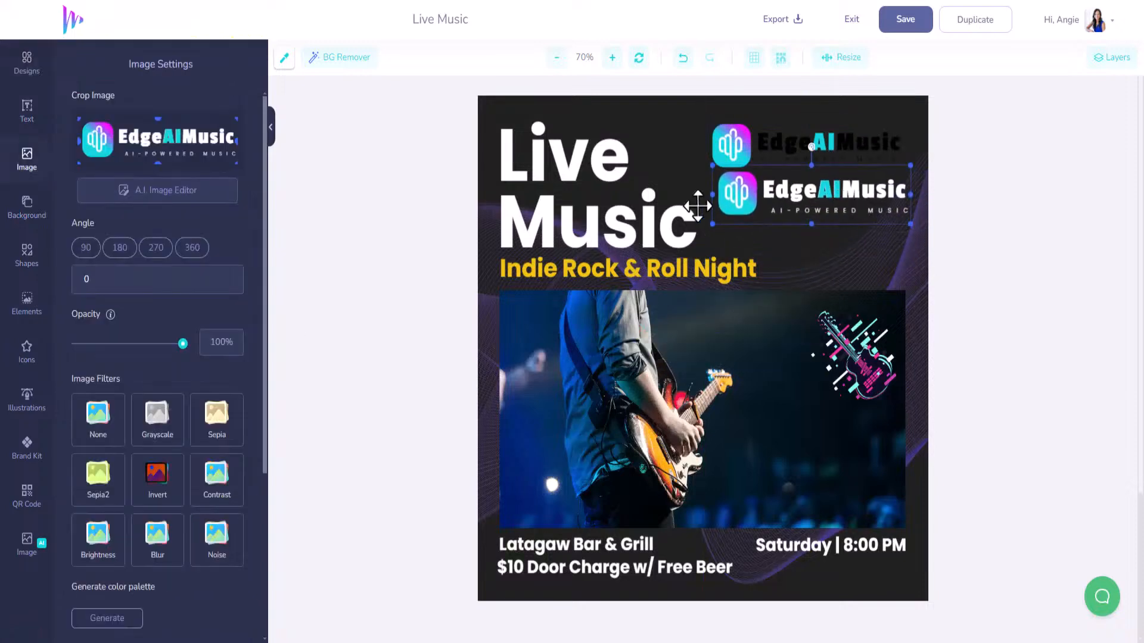
pyautogui.moveTo(697, 206); pyautogui.dragTo(689, 205)
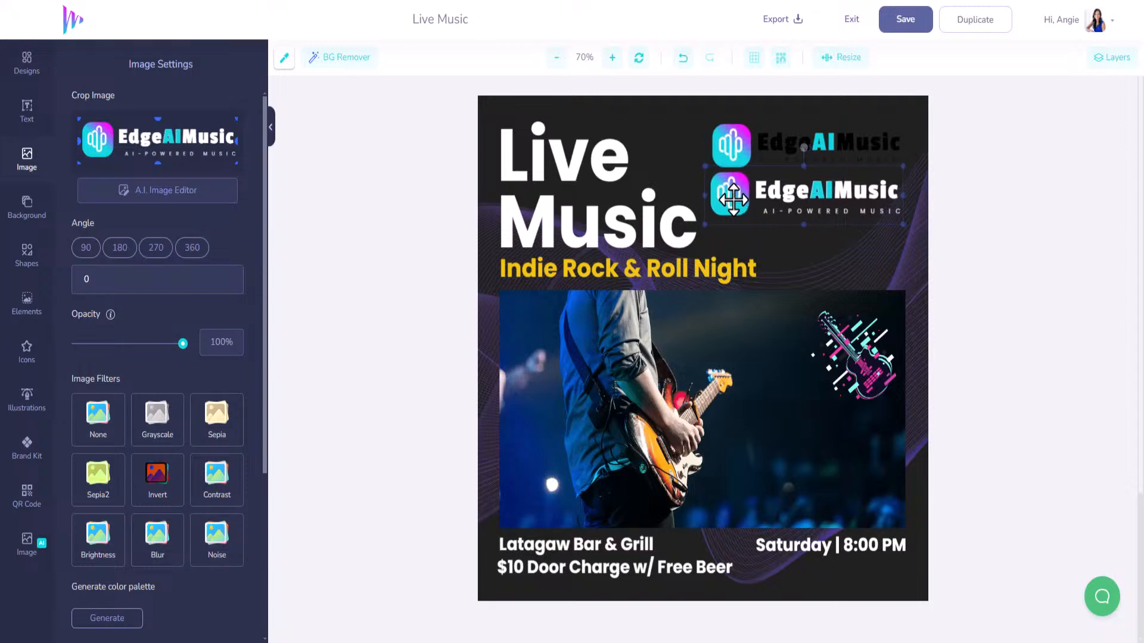
pyautogui.click(676, 152)
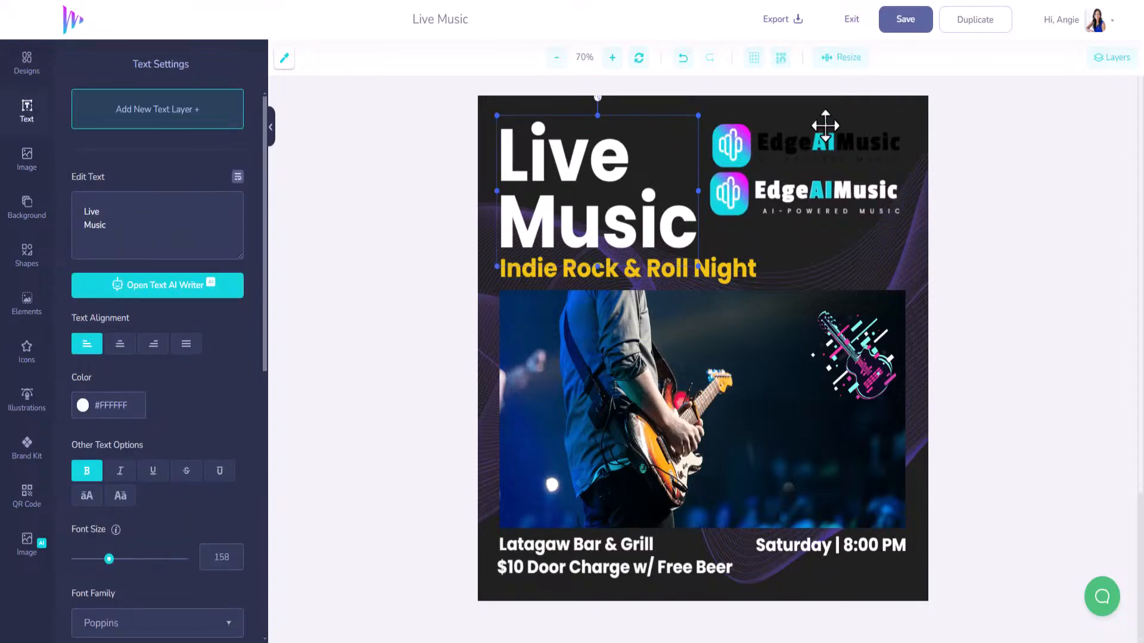
pyautogui.click(804, 197)
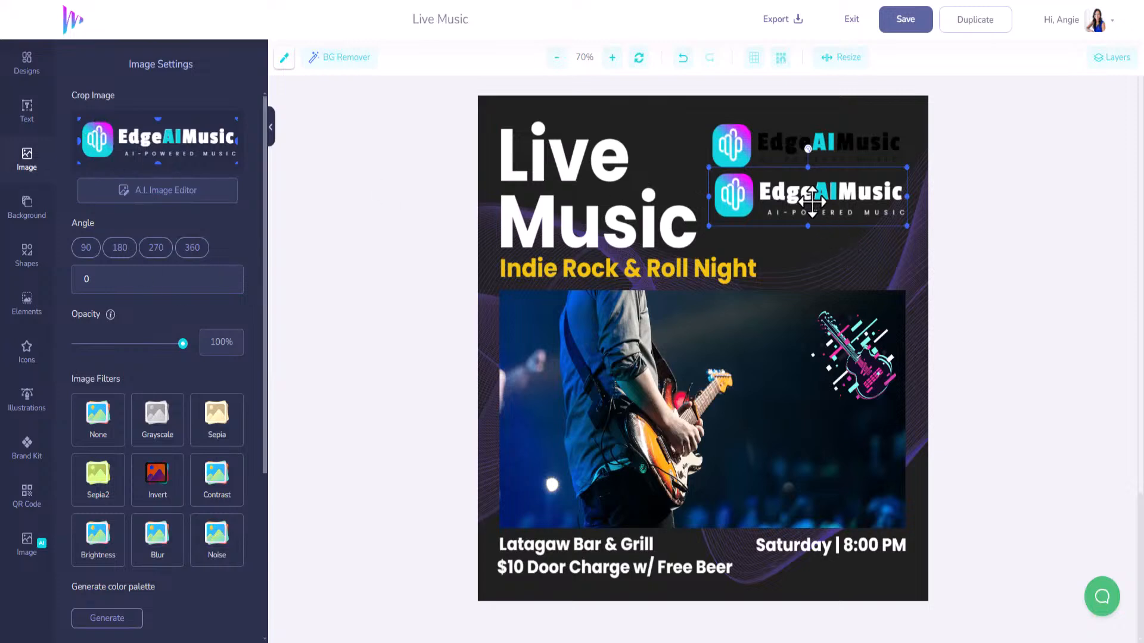
pyautogui.click(839, 143)
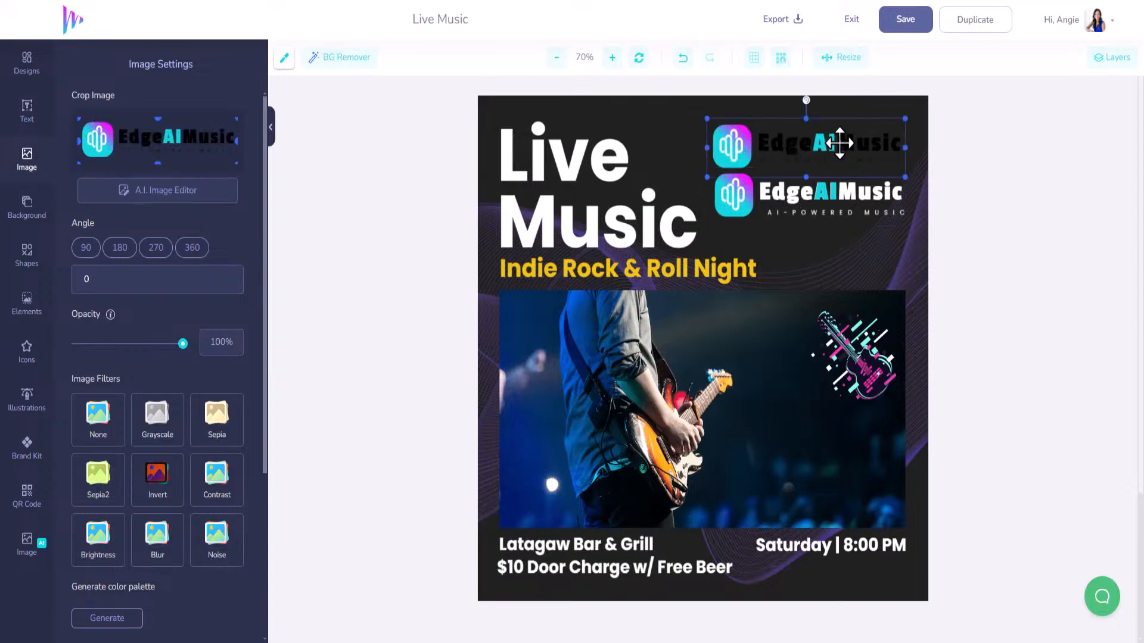
pyautogui.press('Delete')
pyautogui.moveTo(865, 203); pyautogui.dragTo(867, 145)
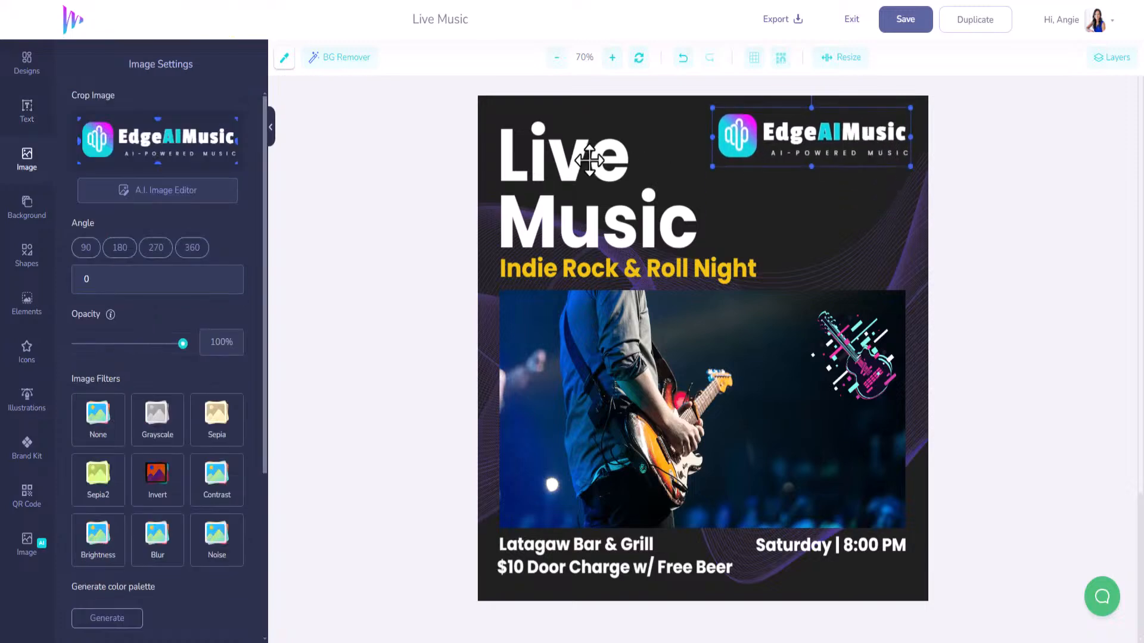
pyautogui.click(588, 272)
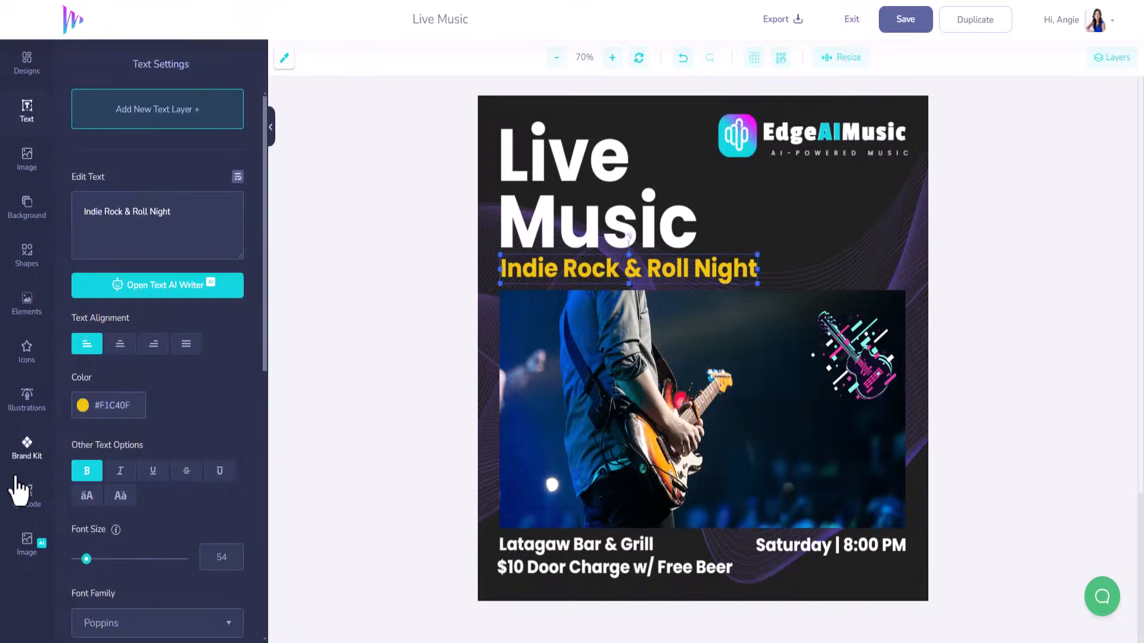
# Apply the Brand Kit cyan swatch to the Indie Rock & Roll Night line.
pyautogui.click(31, 464)
pyautogui.click(160, 105)
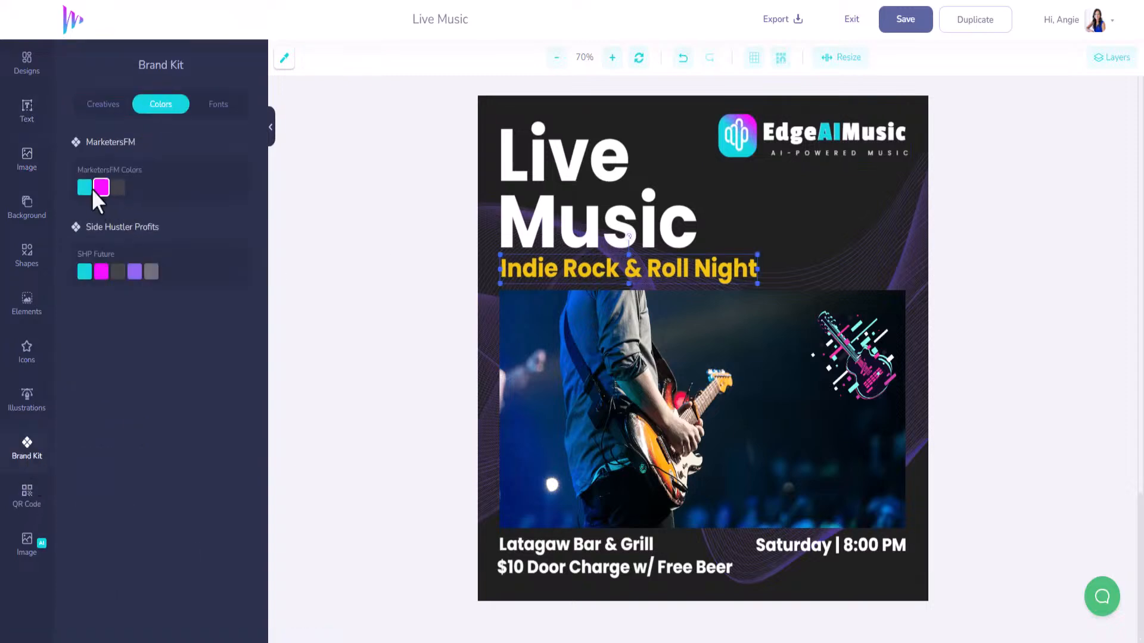
pyautogui.click(85, 188)
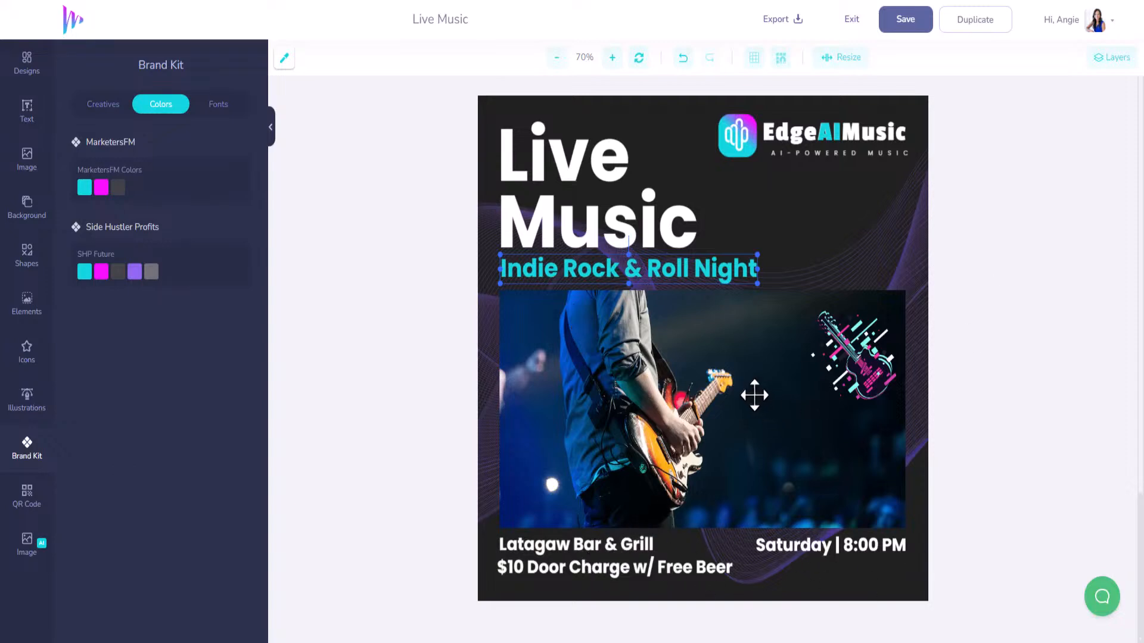
pyautogui.click(683, 398)
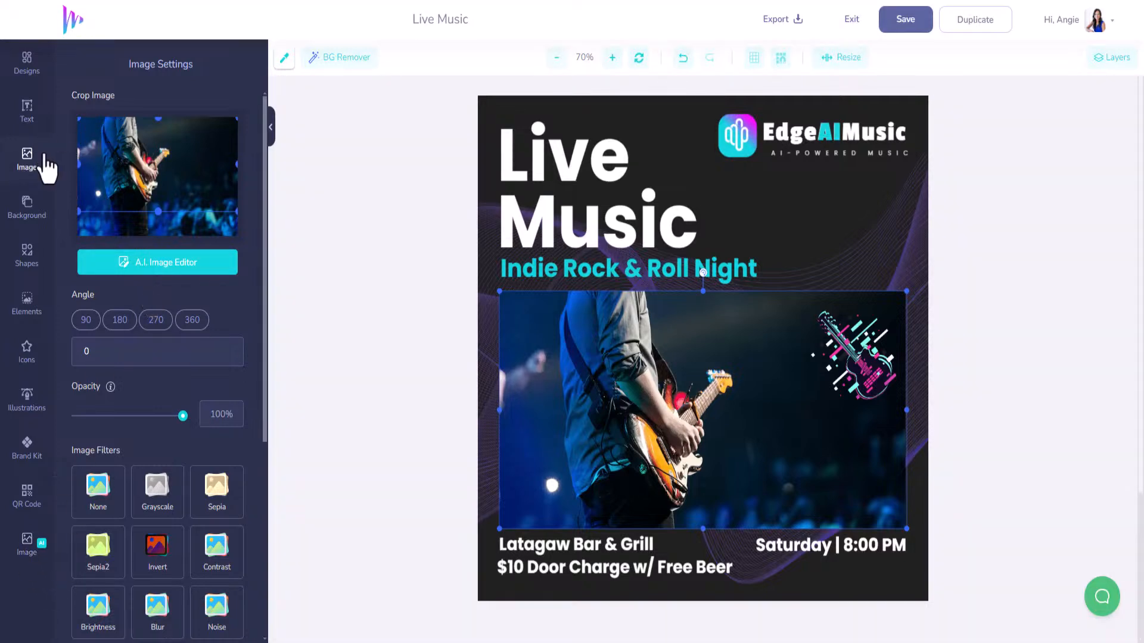
# Search the stock images for 'music', load more results and add the banjo player photo.
pyautogui.click(24, 158)
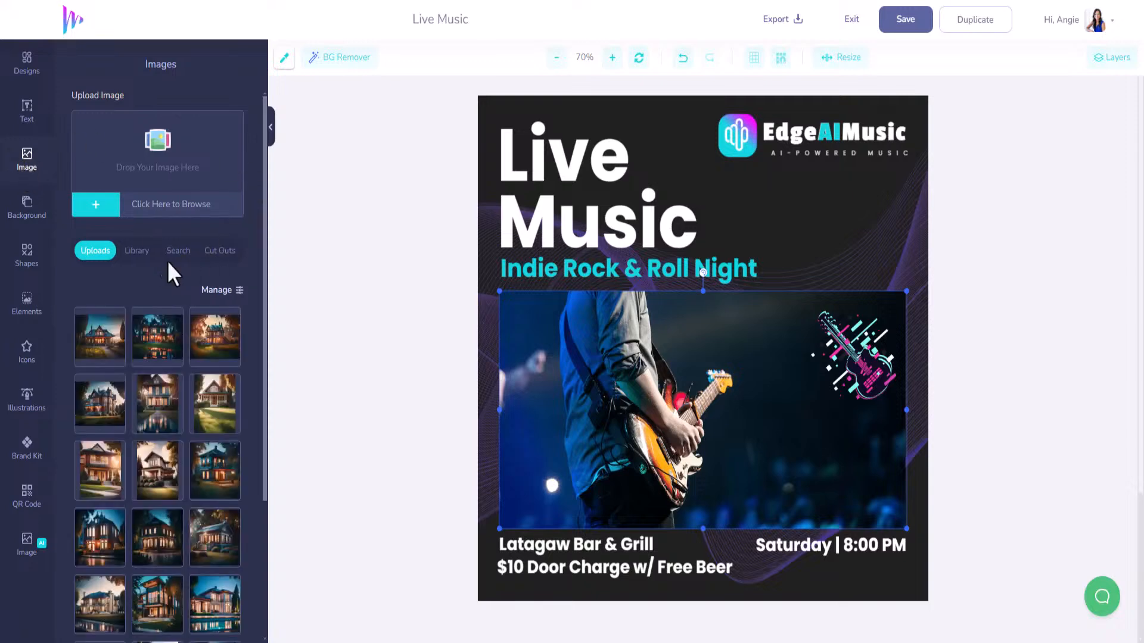
pyautogui.click(176, 252)
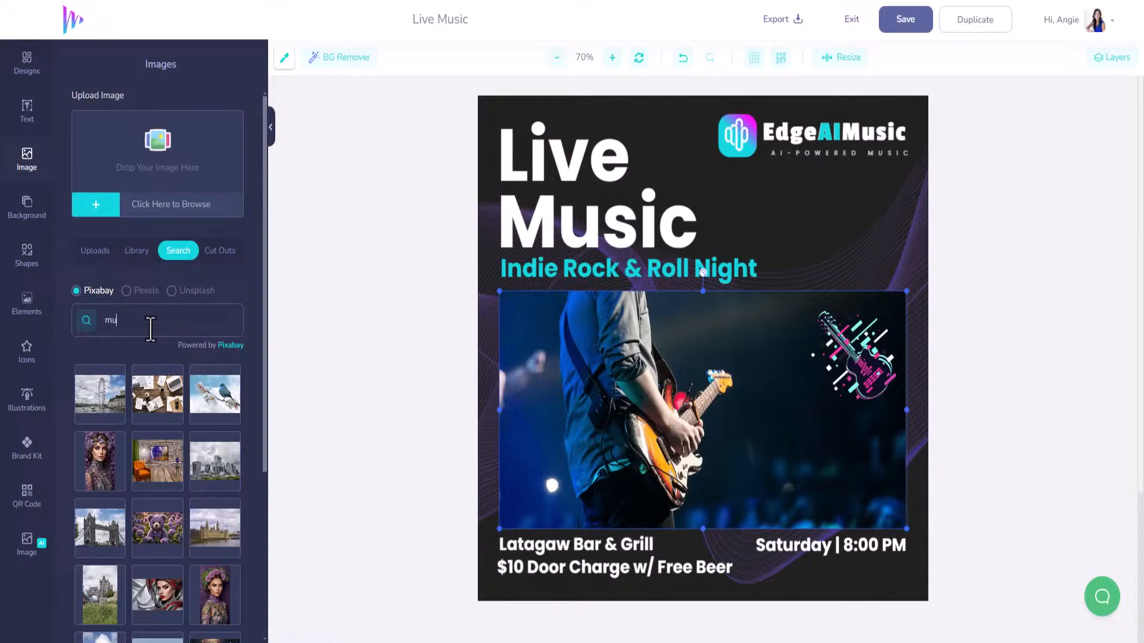
pyautogui.write('music')
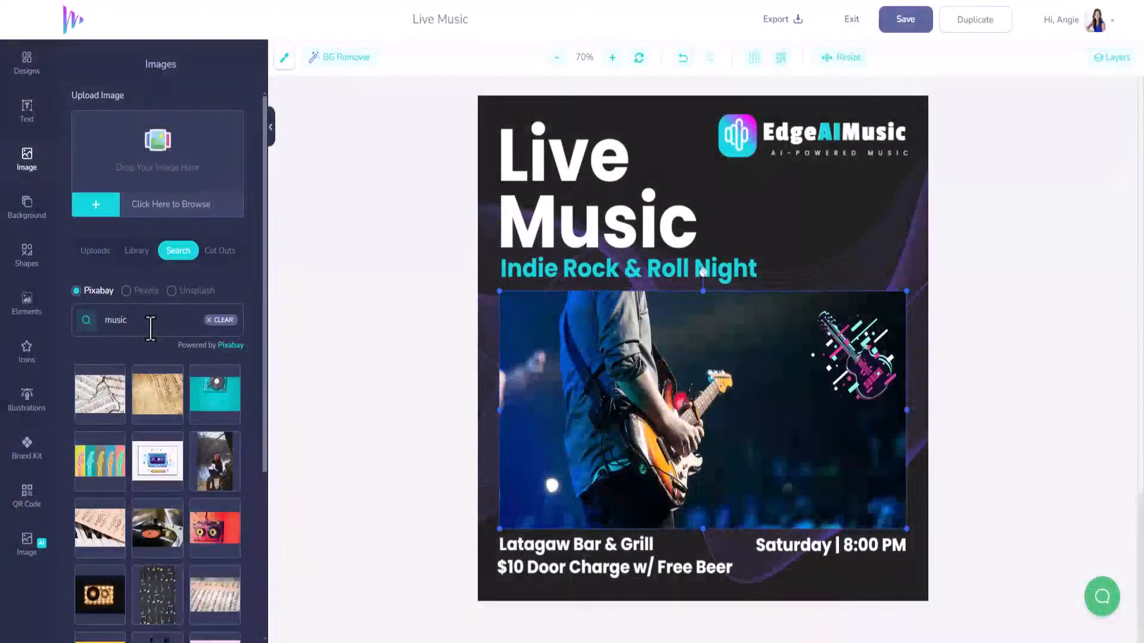
pyautogui.scroll(-3, 194, 471)
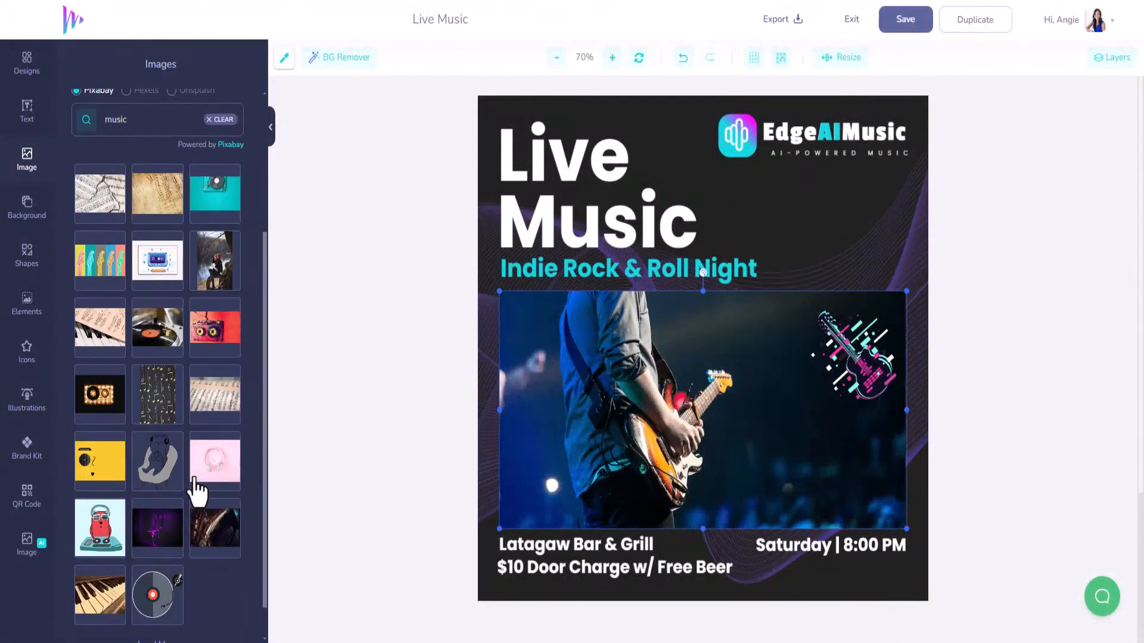
pyautogui.scroll(-1, 193, 479)
pyautogui.scroll(4, 161, 491)
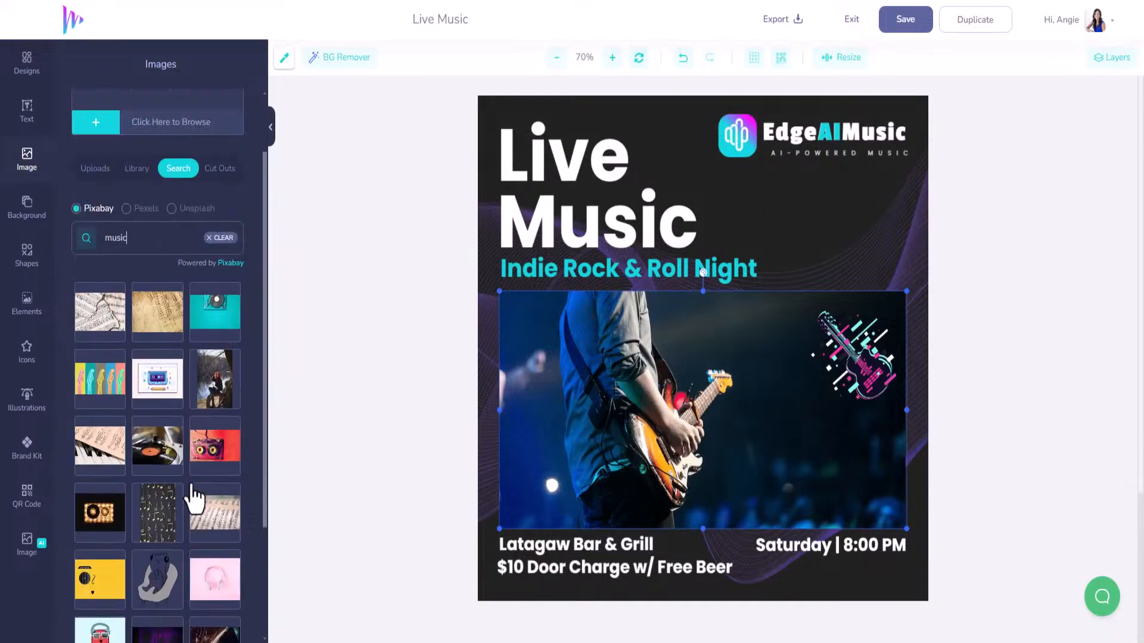
pyautogui.scroll(-4, 179, 506)
pyautogui.click(157, 604)
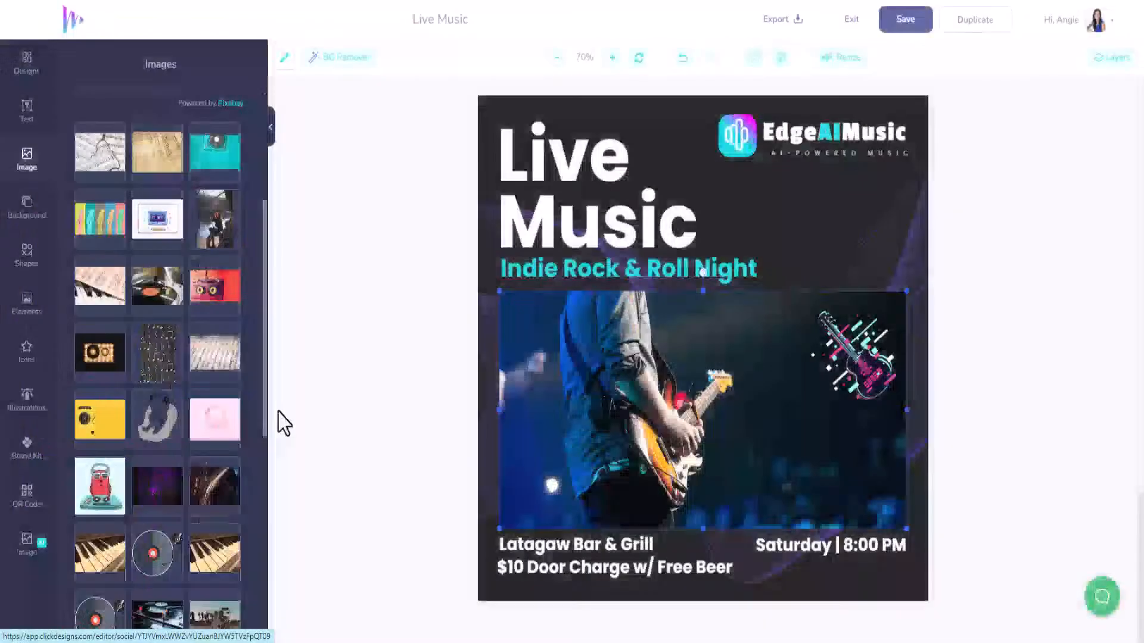
pyautogui.scroll(-5, 187, 417)
pyautogui.scroll(-1, 187, 408)
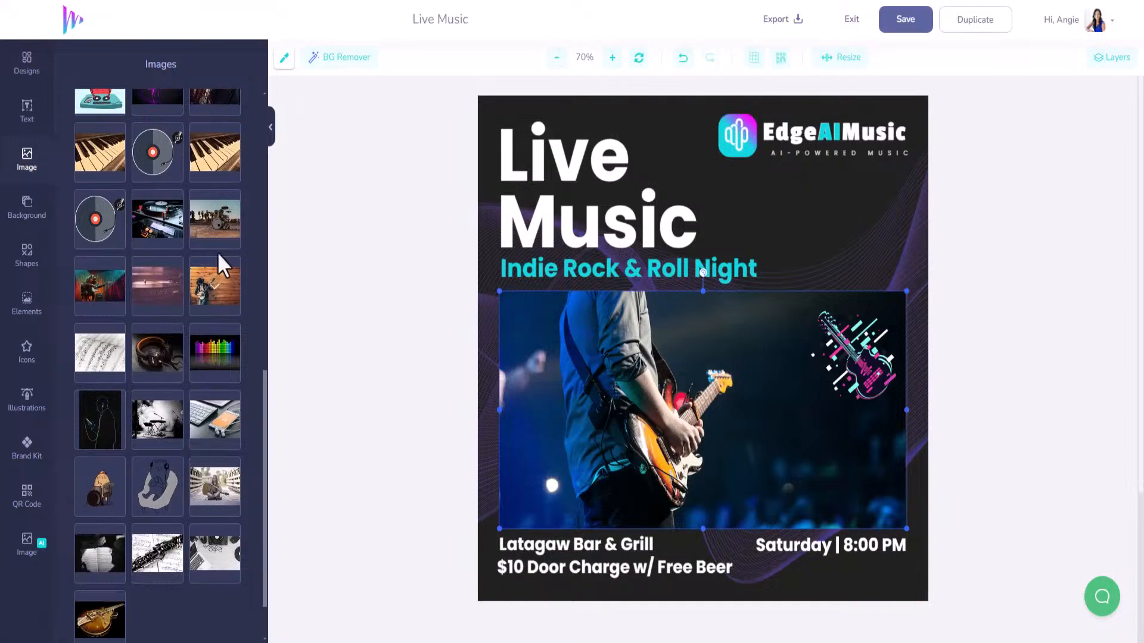
pyautogui.click(216, 295)
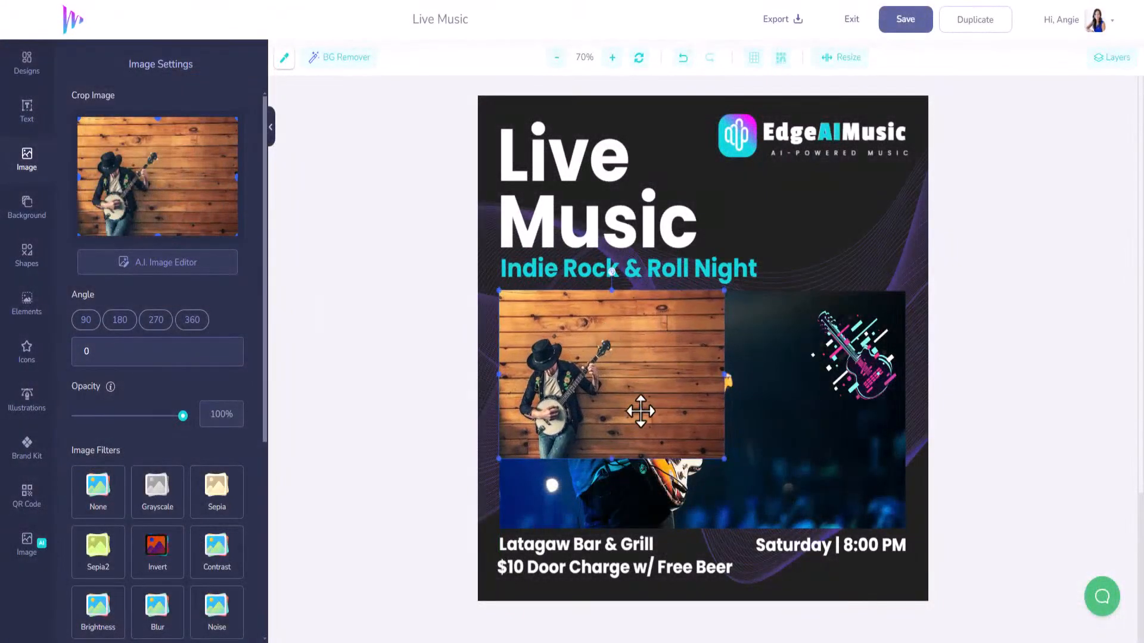
# Resize the banjo photo and place it over the guitarist photo below the Indie Rock & Roll Night subtitle.
pyautogui.moveTo(612, 458); pyautogui.dragTo(615, 529)
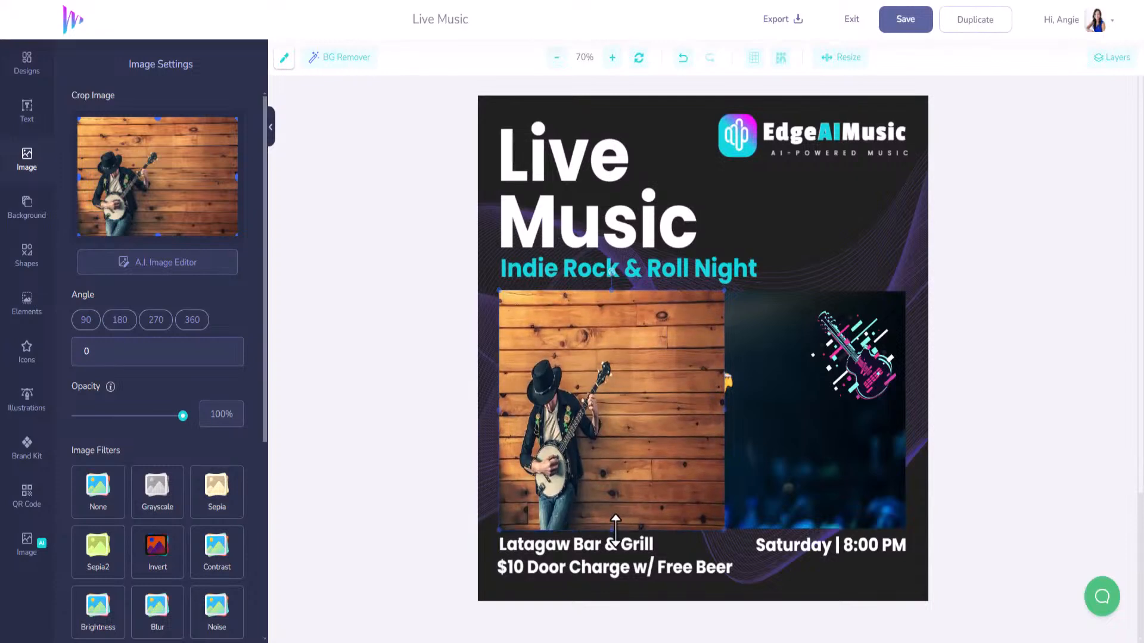
pyautogui.moveTo(724, 412); pyautogui.dragTo(826, 429)
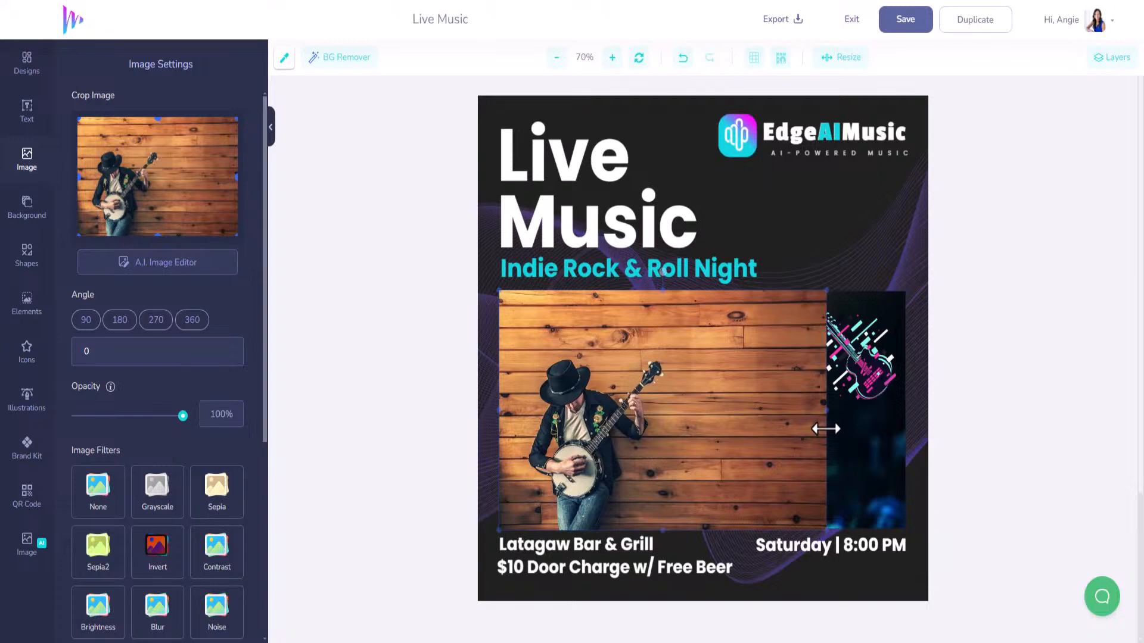
pyautogui.moveTo(827, 291); pyautogui.dragTo(921, 250)
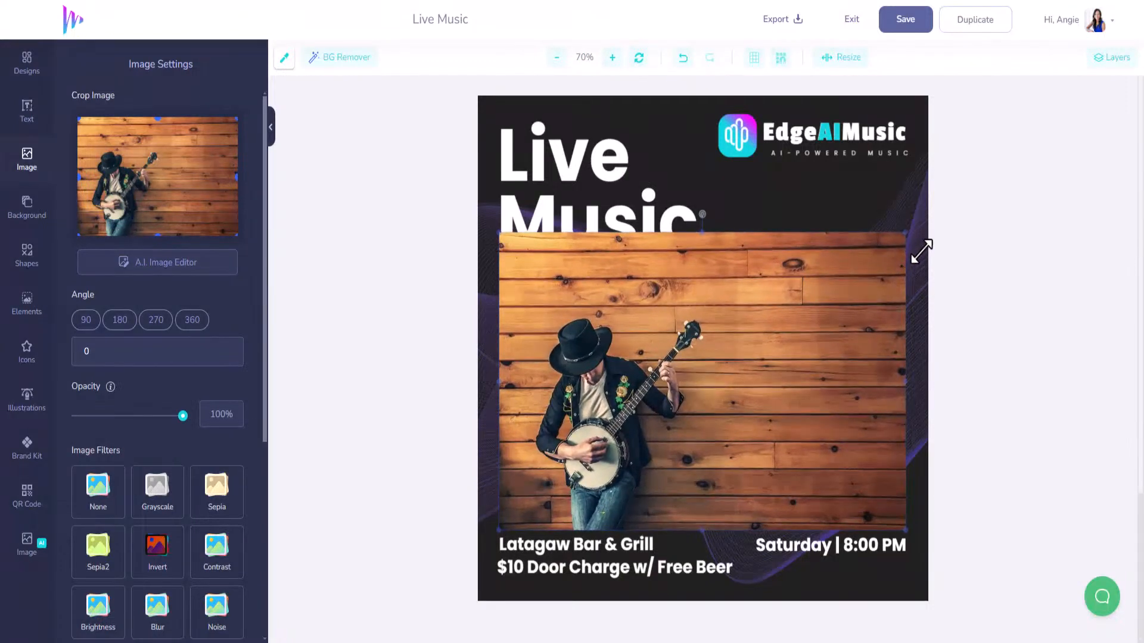
pyautogui.click(155, 142)
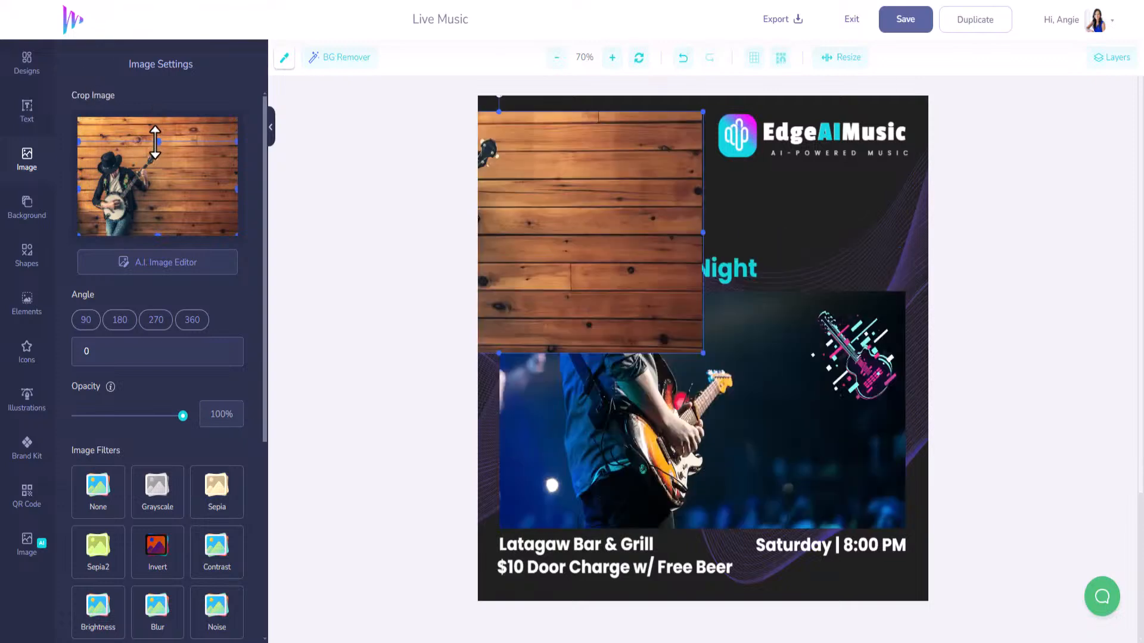
pyautogui.moveTo(600, 230); pyautogui.dragTo(784, 381)
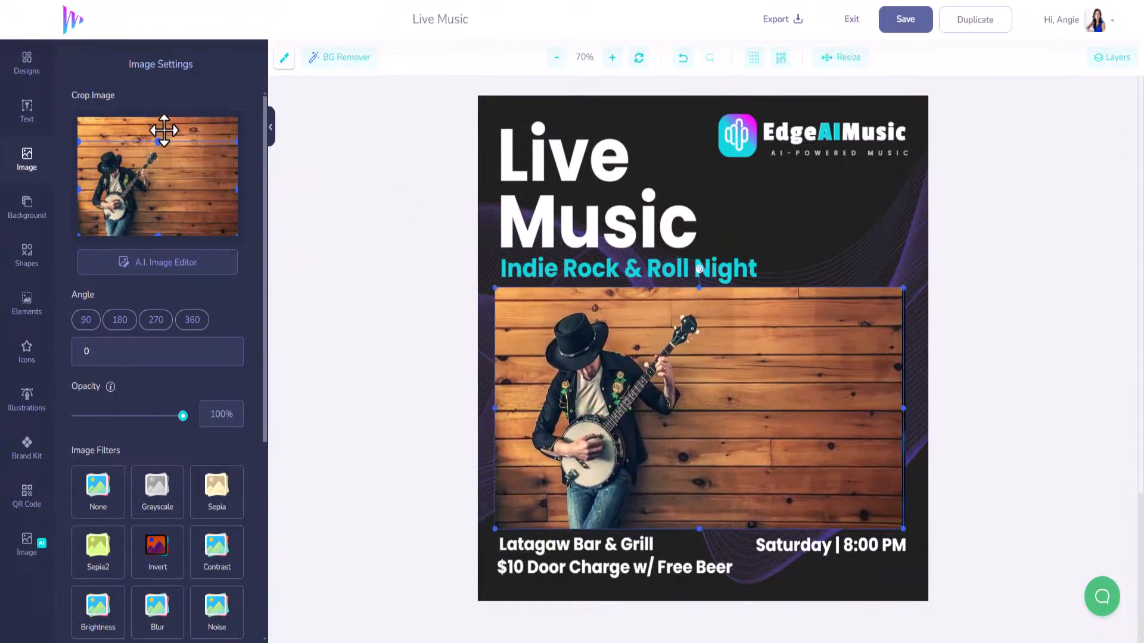
pyautogui.moveTo(722, 446); pyautogui.dragTo(728, 448)
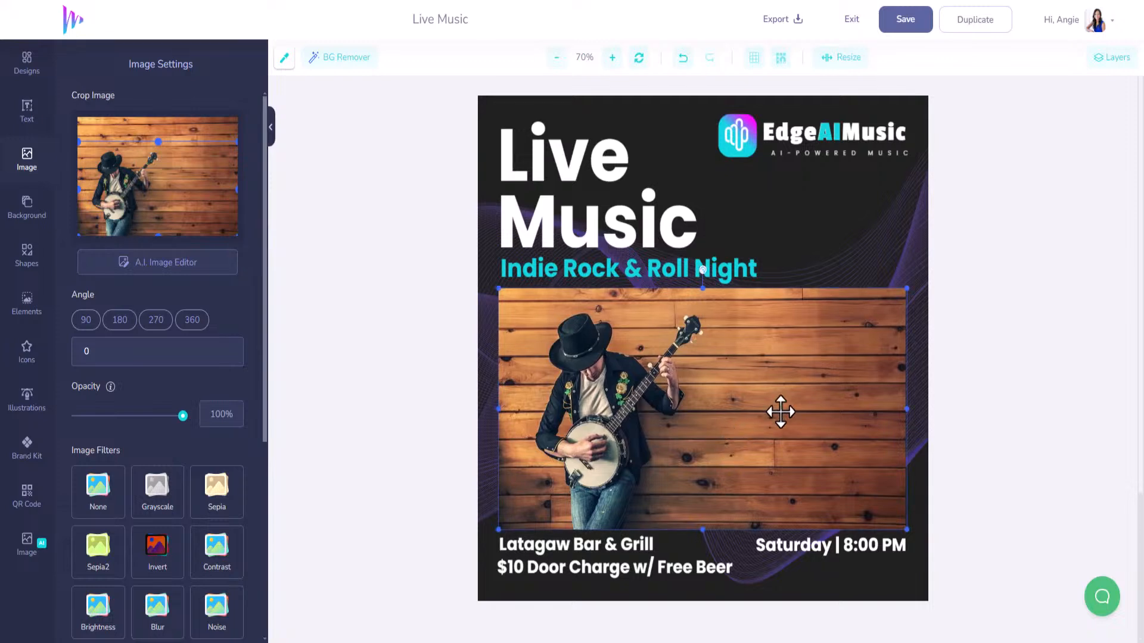
pyautogui.click(1107, 58)
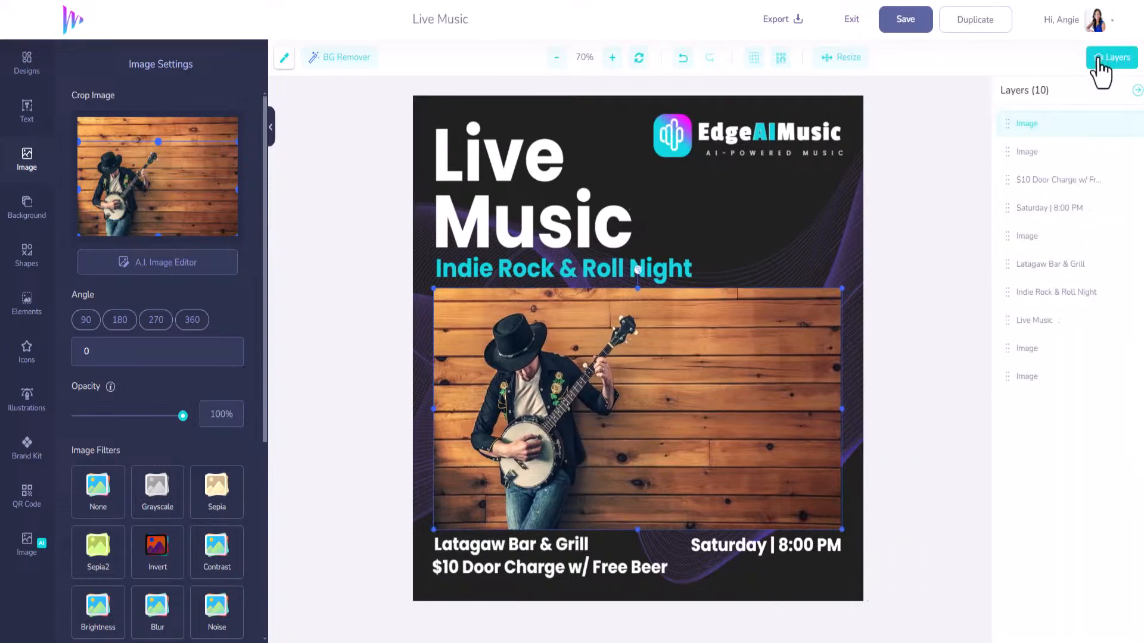
# Move the guitar Image layer to the top of the list and enlarge the guitar graphic.
pyautogui.moveTo(1000, 150); pyautogui.dragTo(996, 117)
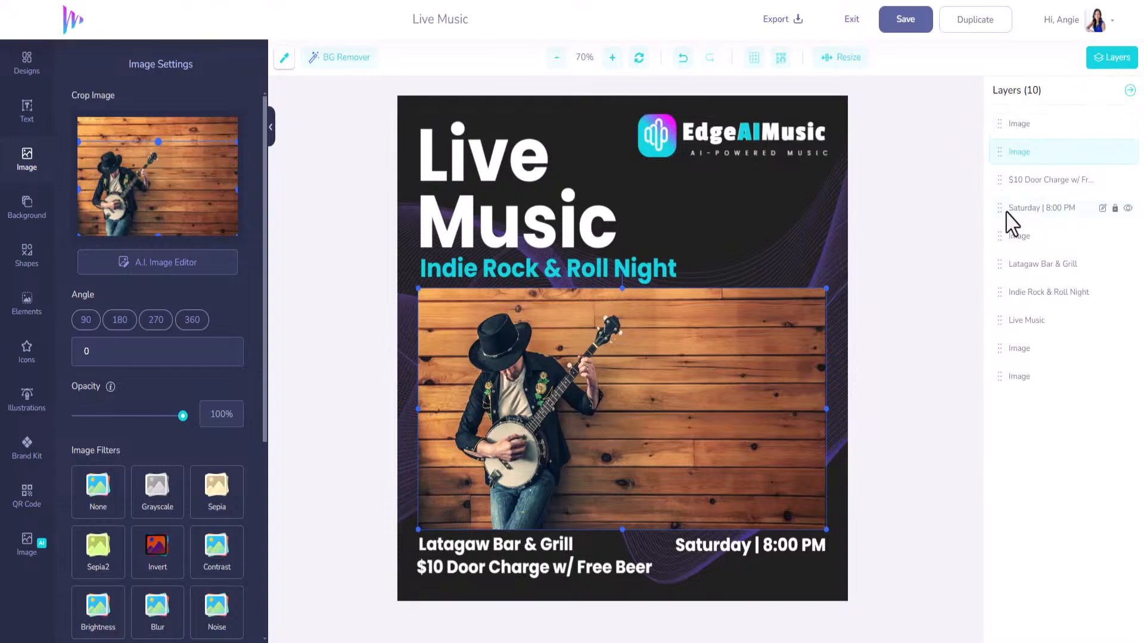
pyautogui.moveTo(1001, 234); pyautogui.dragTo(1001, 125)
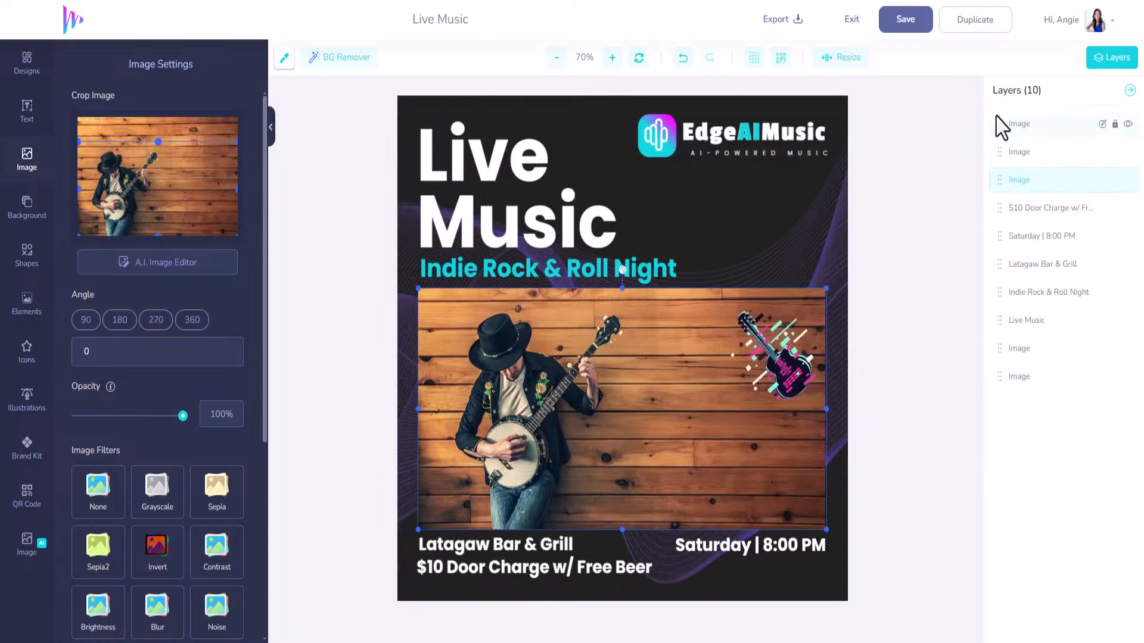
pyautogui.moveTo(777, 366); pyautogui.dragTo(743, 369)
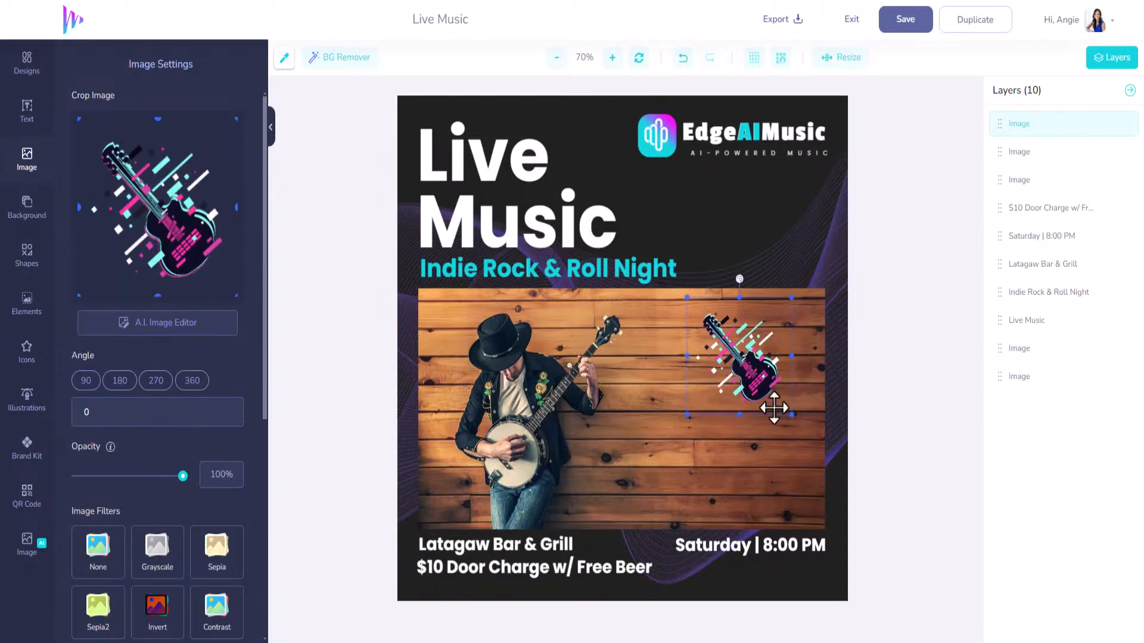
pyautogui.moveTo(792, 418); pyautogui.dragTo(817, 454)
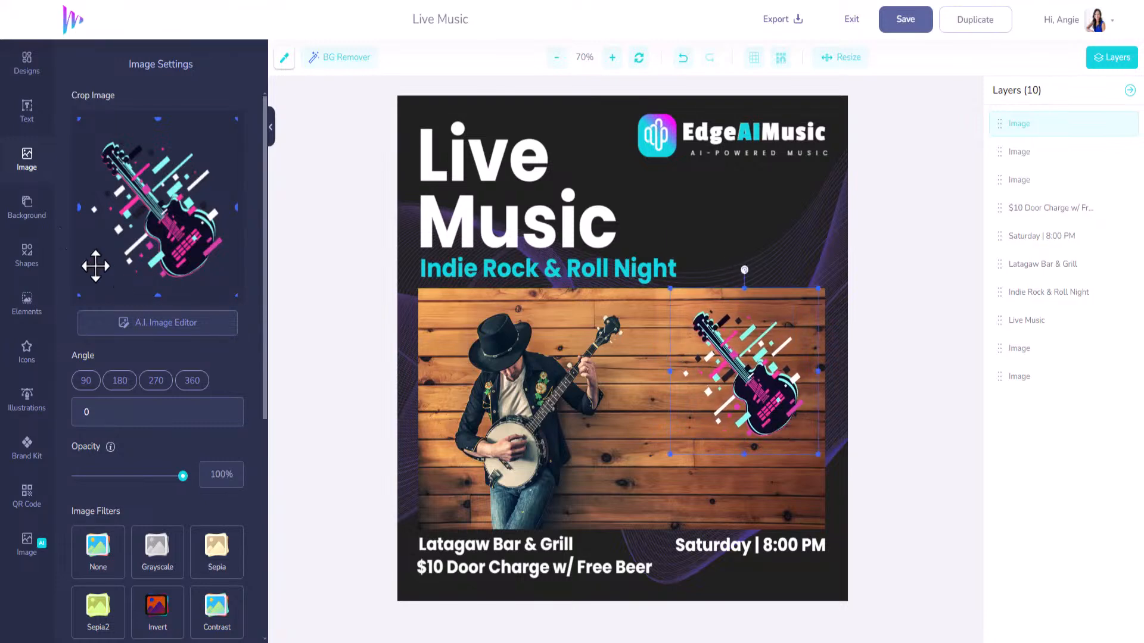
pyautogui.click(27, 113)
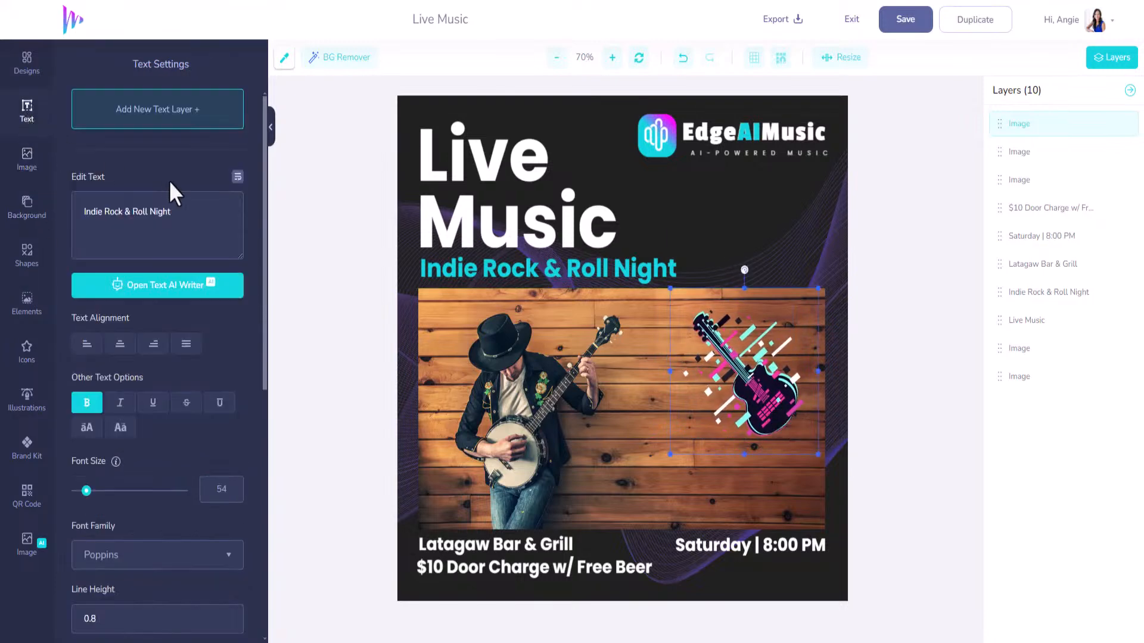
# Add a new text layer on the lower photo containing the performer's name.
pyautogui.click(149, 113)
pyautogui.moveTo(623, 336); pyautogui.dragTo(665, 470)
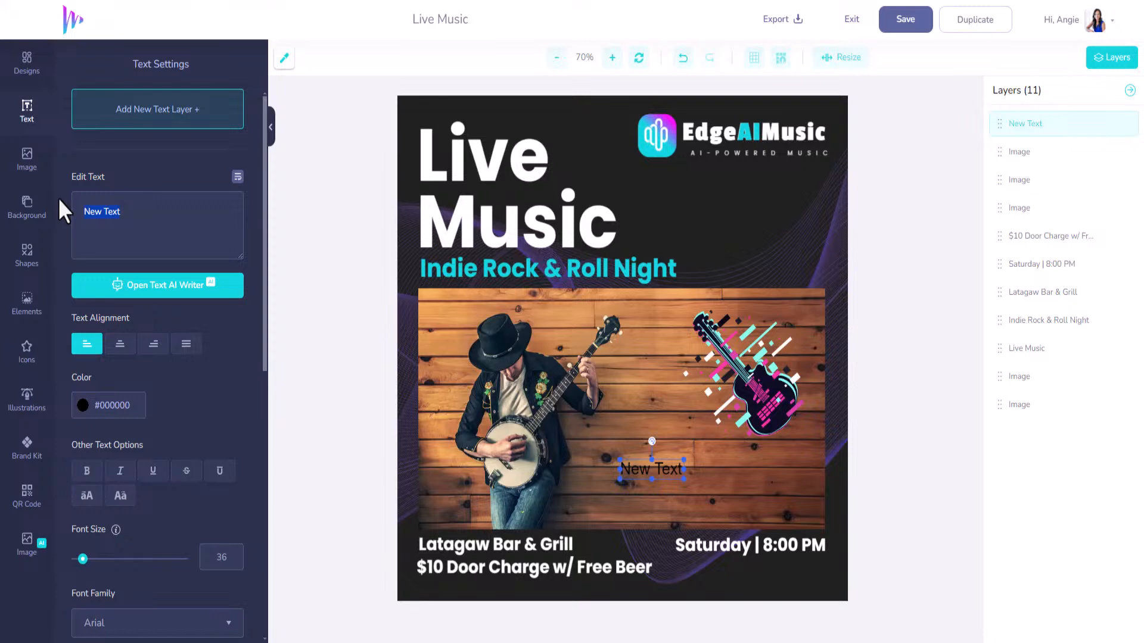
pyautogui.write('George')
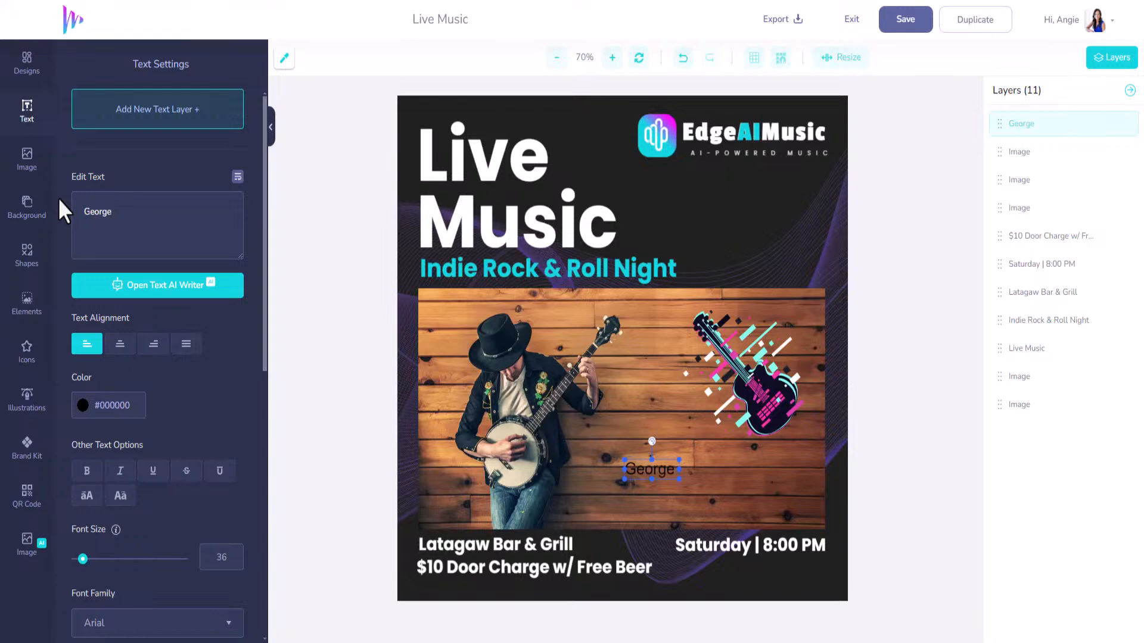
pyautogui.write(' Hon')
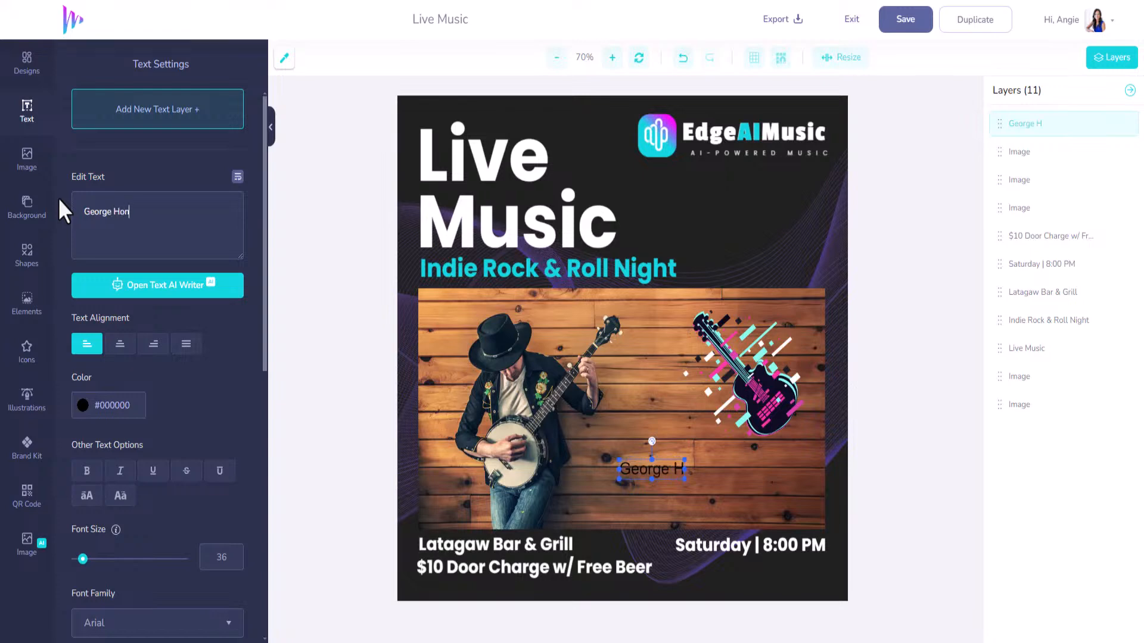
pyautogui.write('kyTonk')
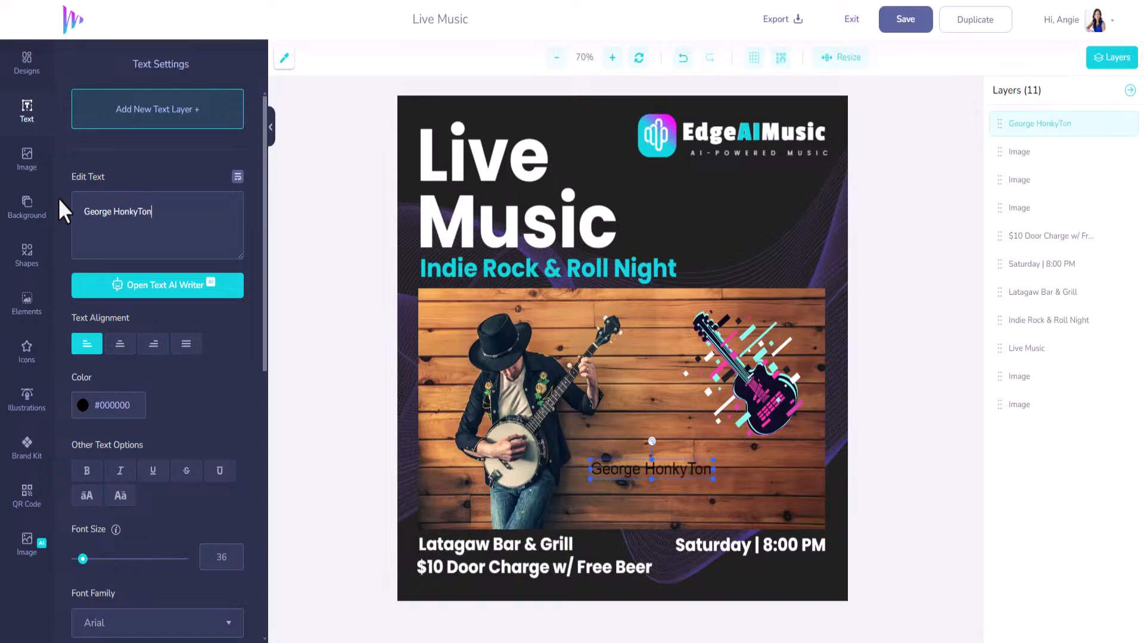
# Make the name text white #FFFFFF, size 54, in the Archivo Black font.
pyautogui.click(83, 406)
pyautogui.moveTo(112, 441); pyautogui.dragTo(62, 421)
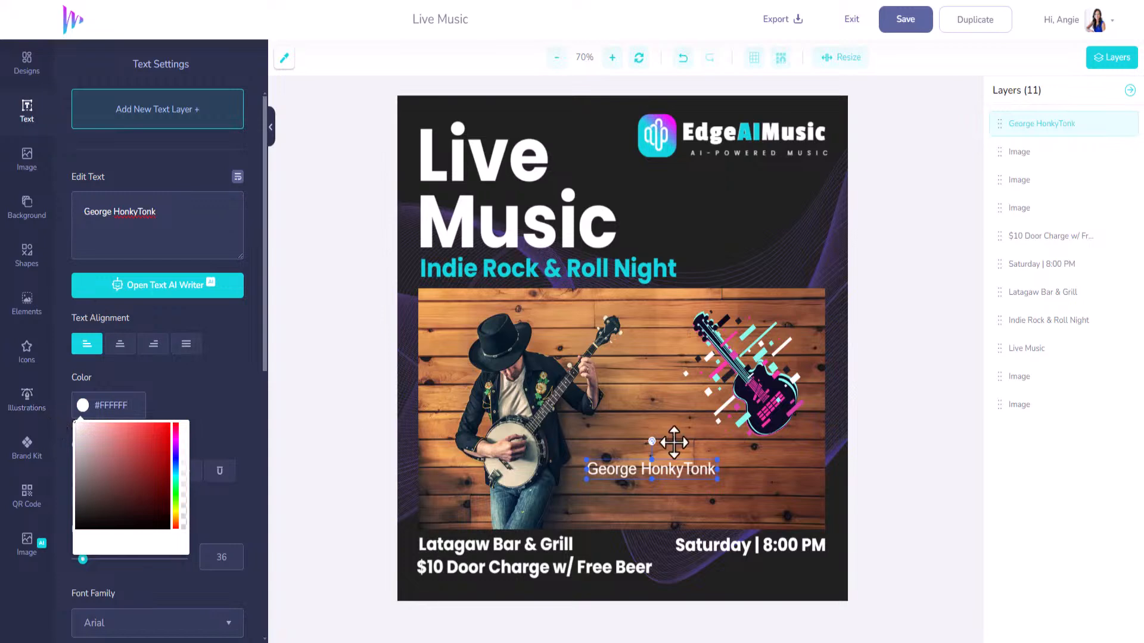
pyautogui.moveTo(715, 475); pyautogui.dragTo(784, 498)
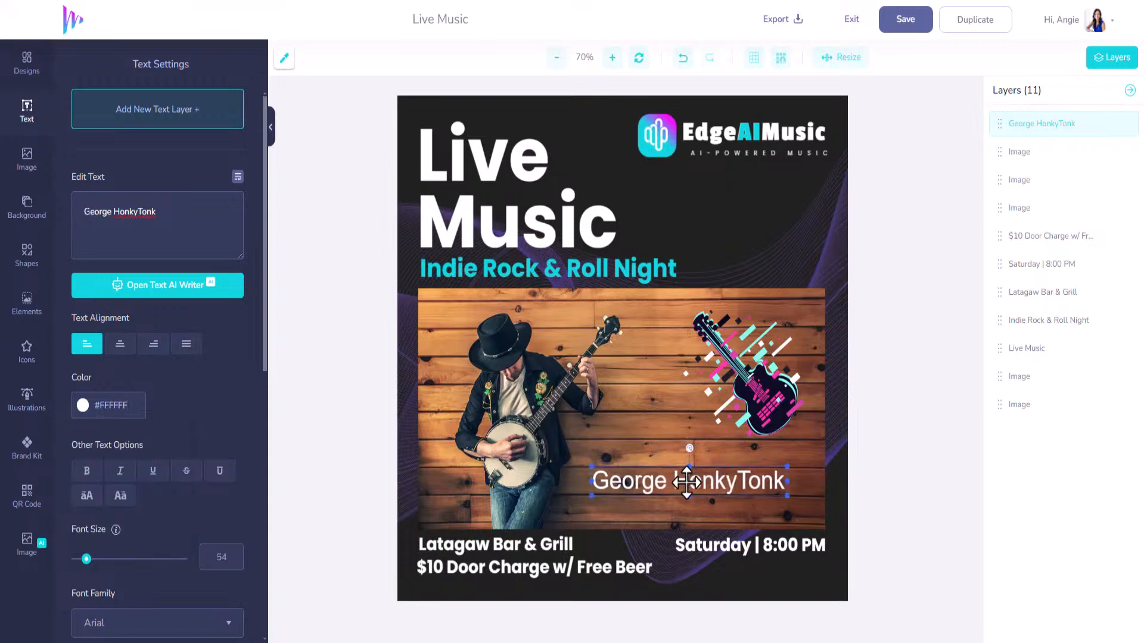
pyautogui.scroll(-5, 161, 464)
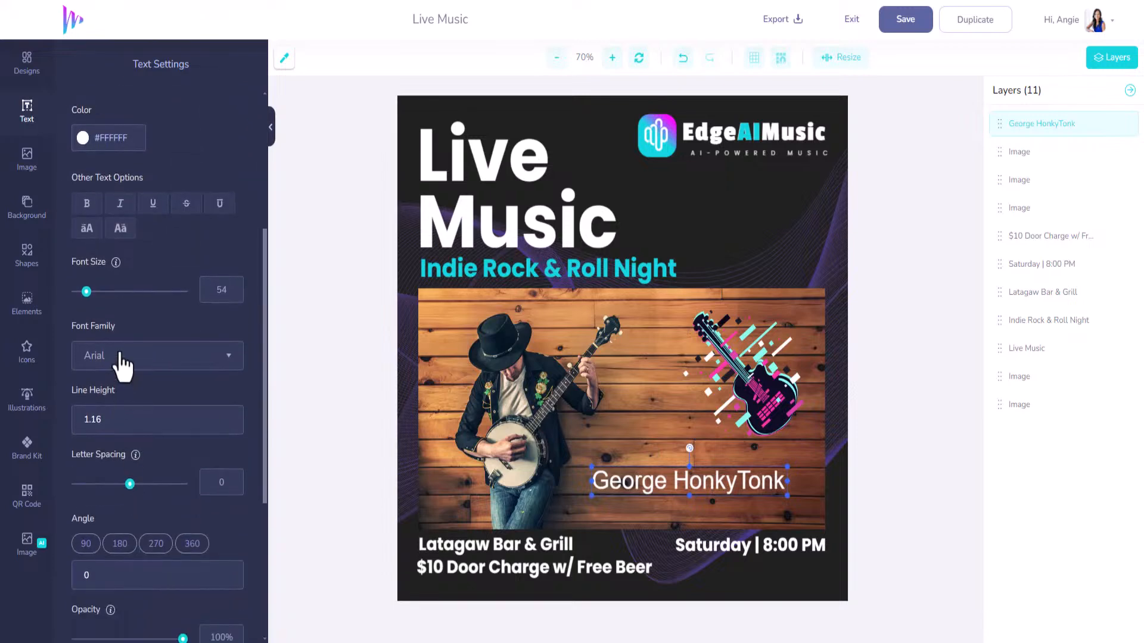
pyautogui.click(122, 357)
pyautogui.click(148, 449)
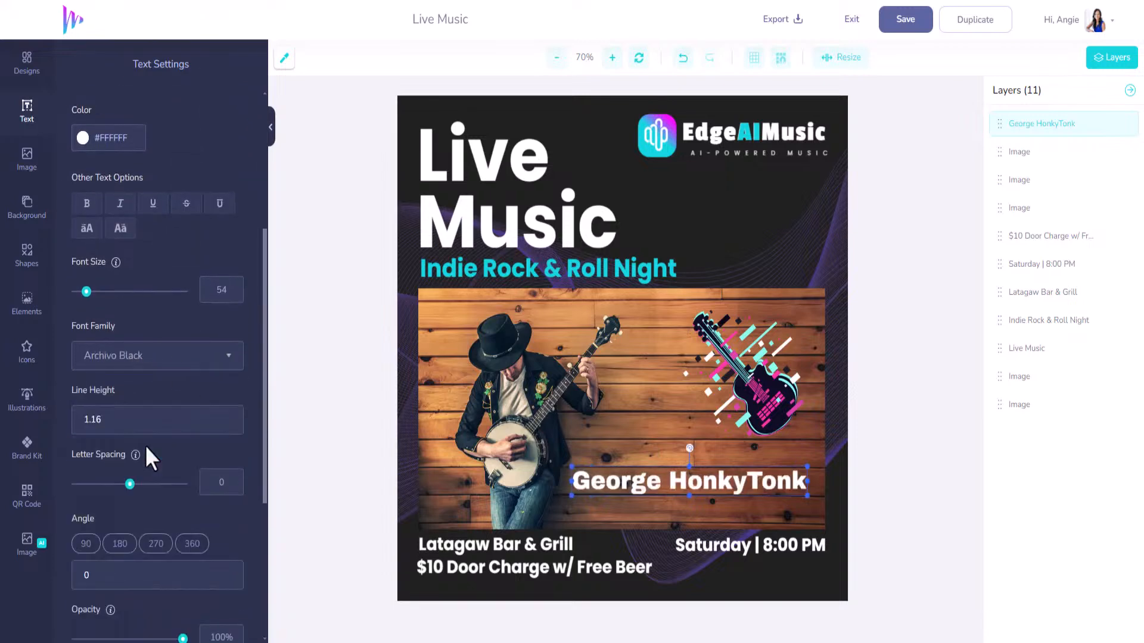
pyautogui.moveTo(672, 483); pyautogui.dragTo(675, 486)
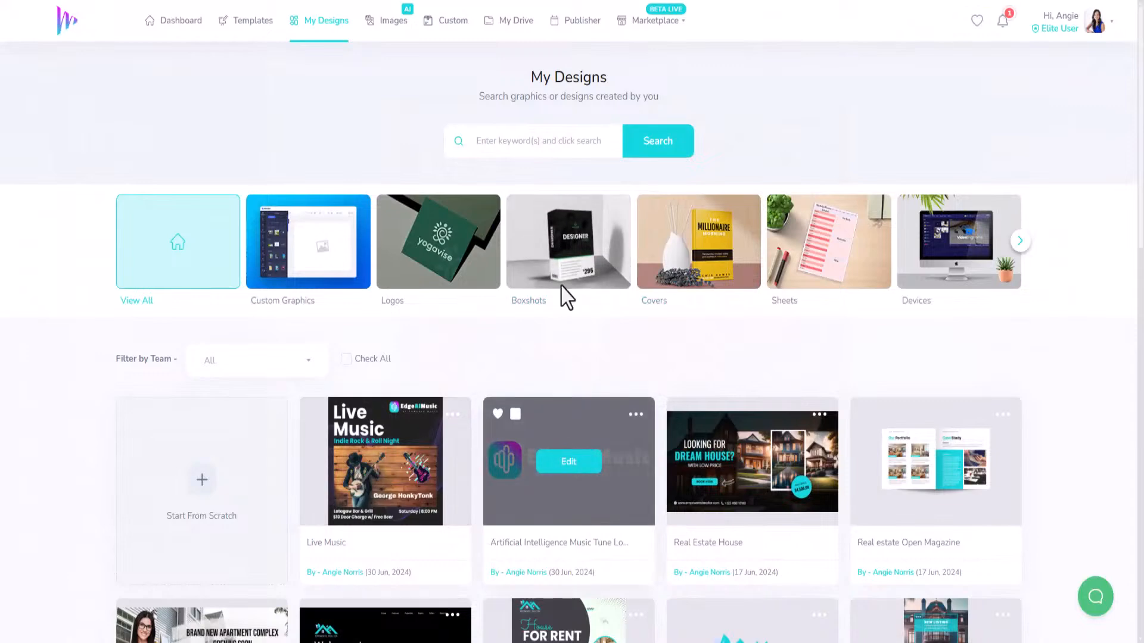
# Search templates for 'music' and open the Ad For Rock Music Event billboard mockup.
pyautogui.click(244, 23)
pyautogui.click(562, 116)
pyautogui.write('m')
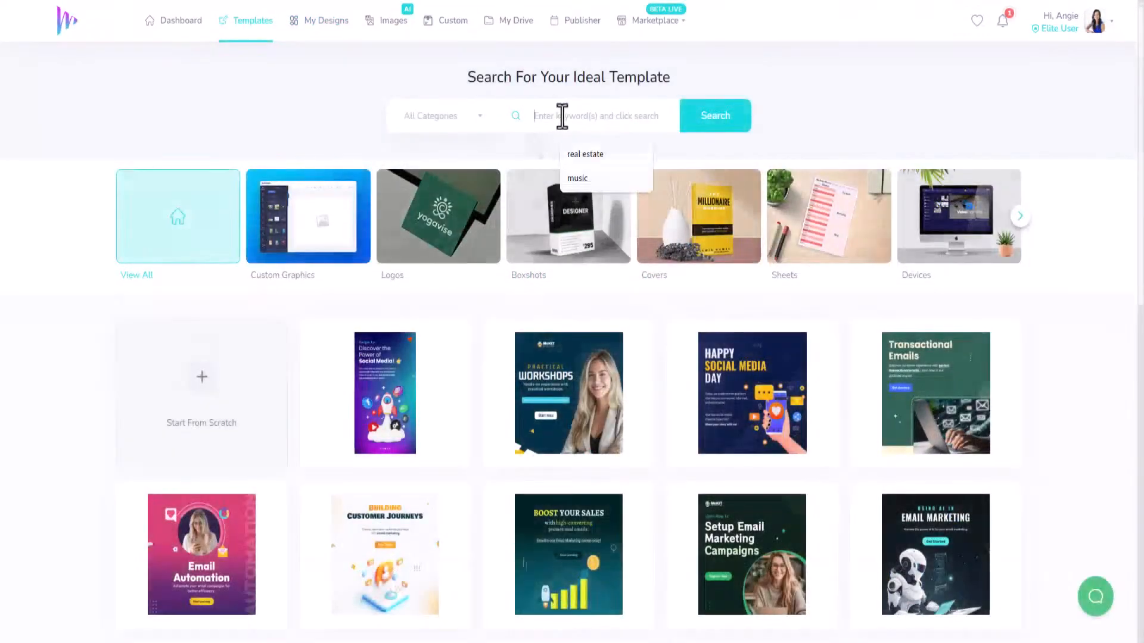
pyautogui.write('uisc')
pyautogui.press('Return')
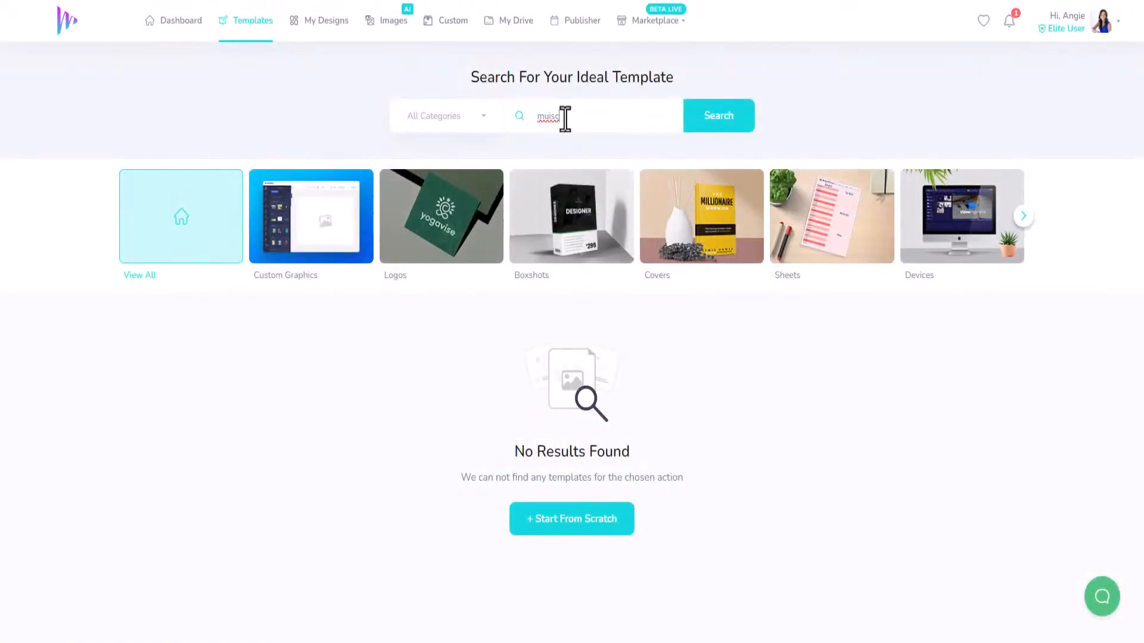
pyautogui.press('Return')
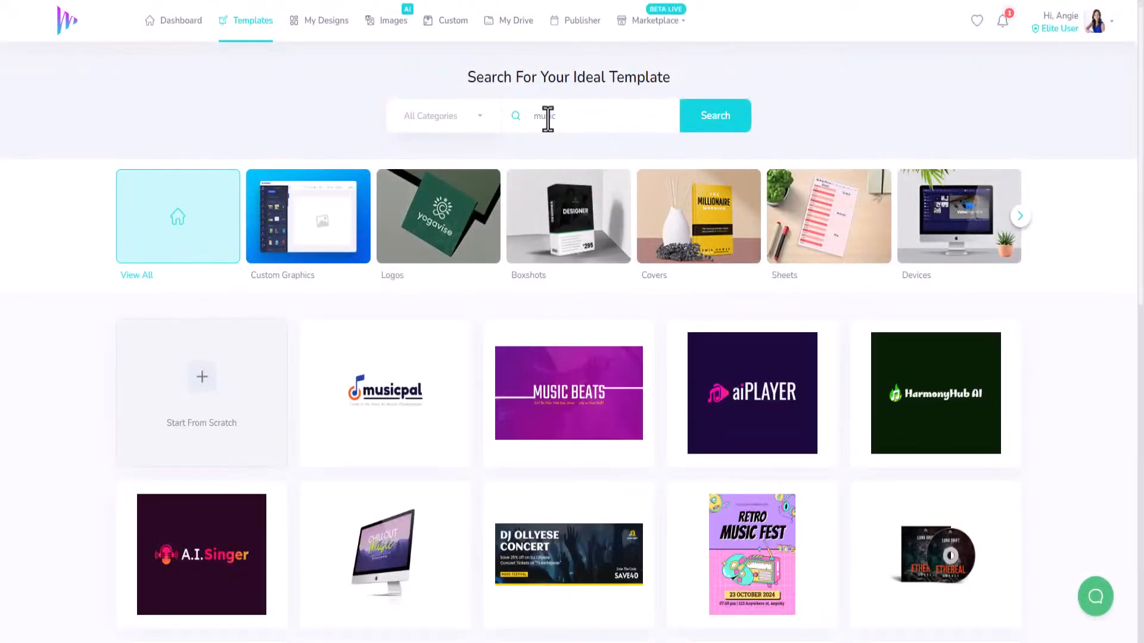
pyautogui.scroll(-3, 614, 283)
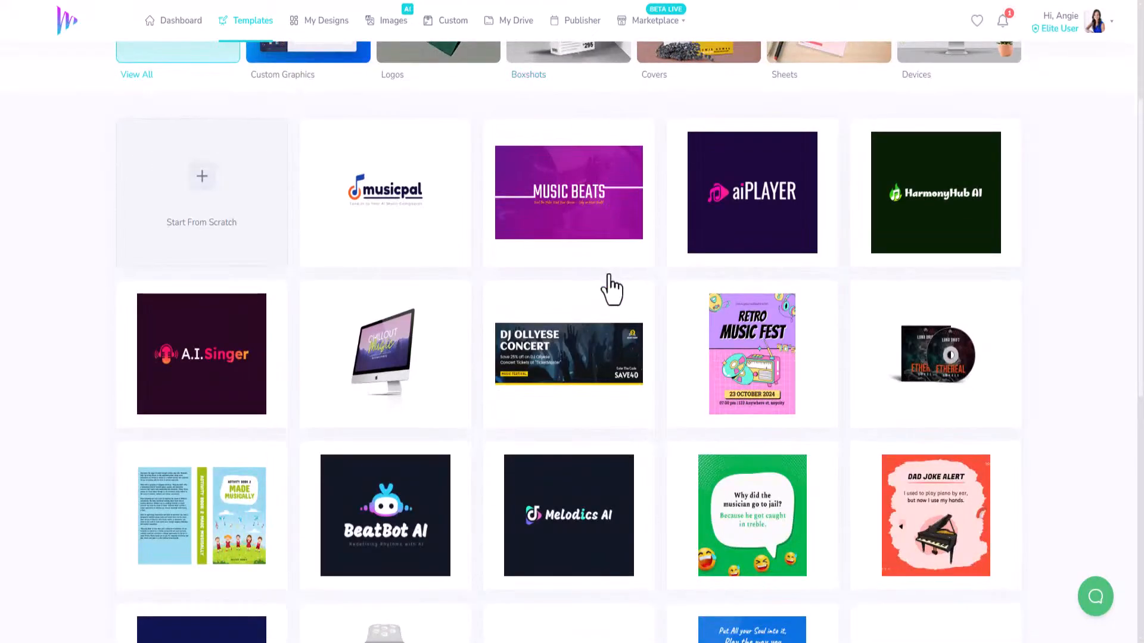
pyautogui.scroll(-3, 615, 322)
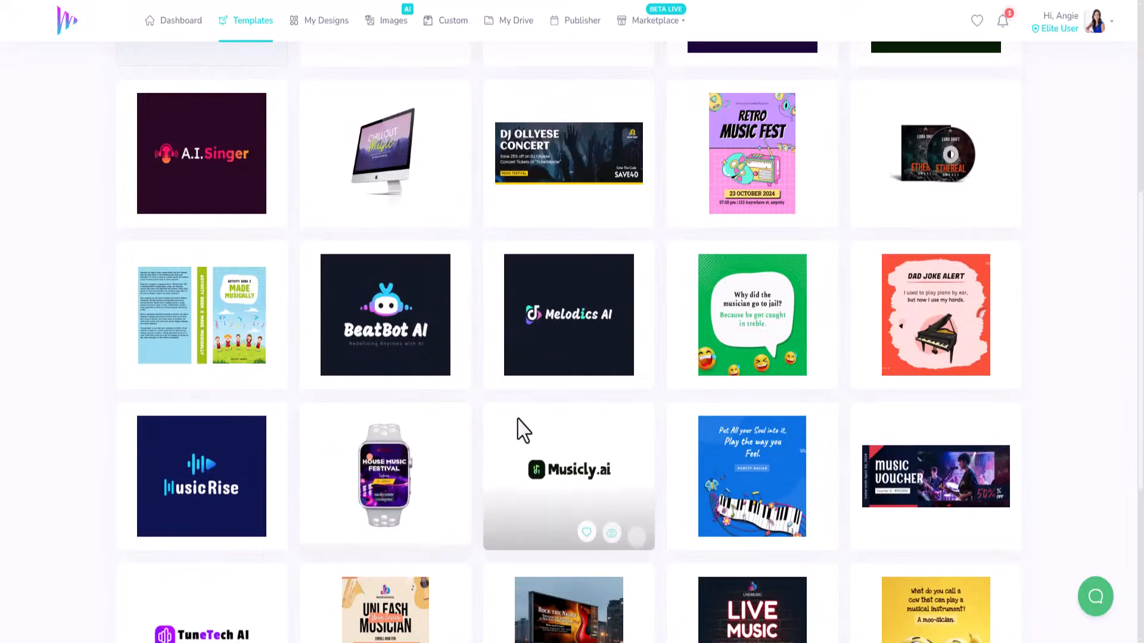
pyautogui.scroll(-5, 535, 453)
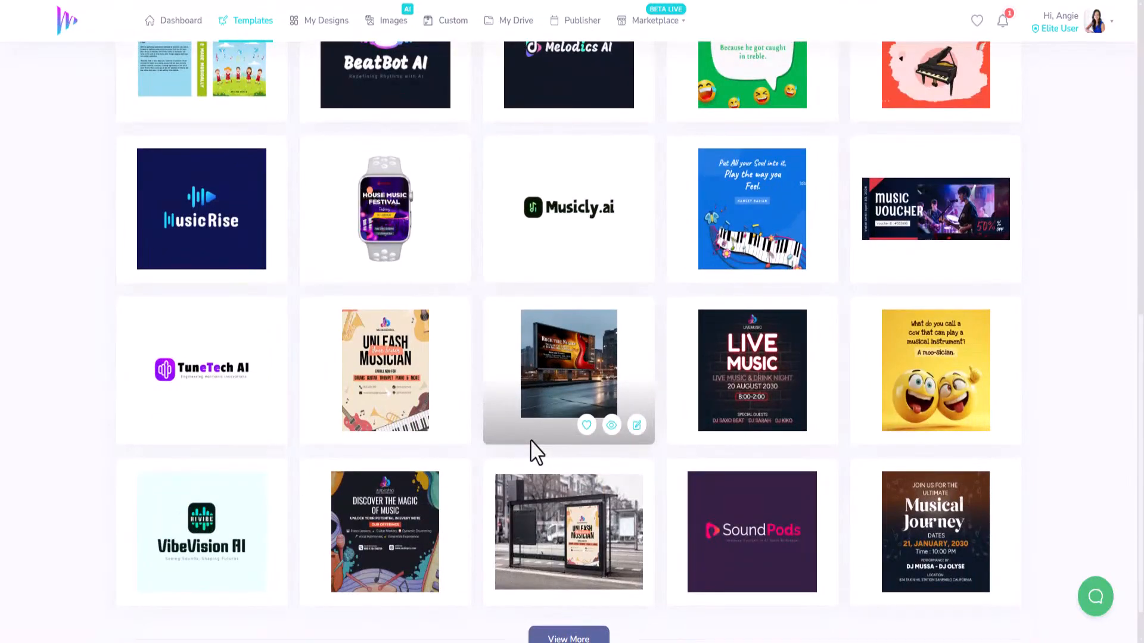
pyautogui.scroll(-1, 531, 442)
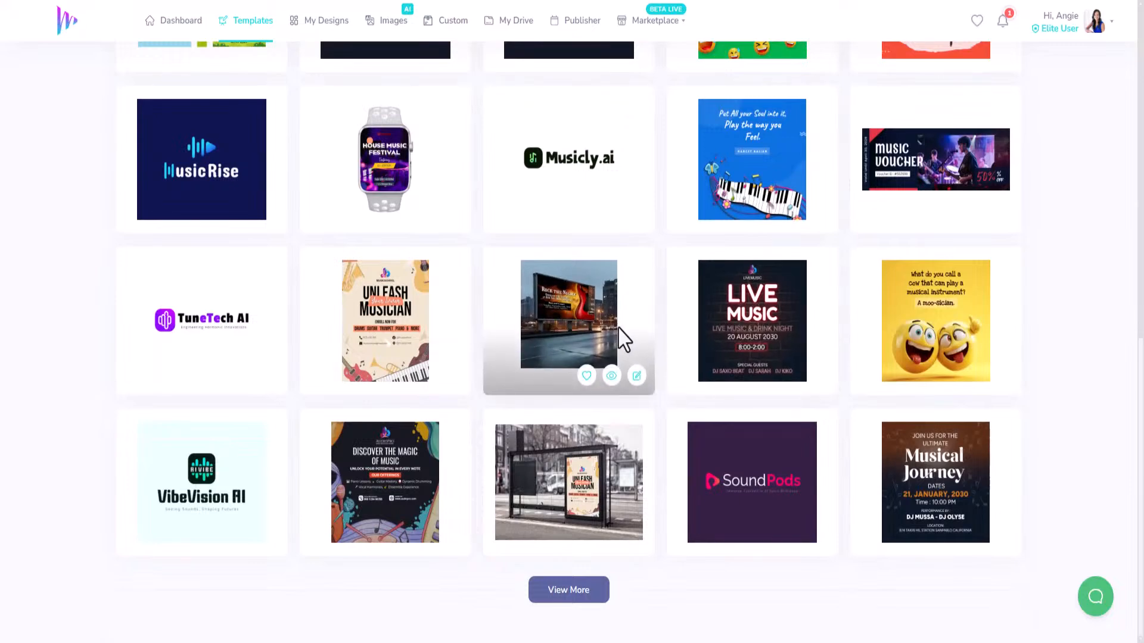
pyautogui.click(636, 376)
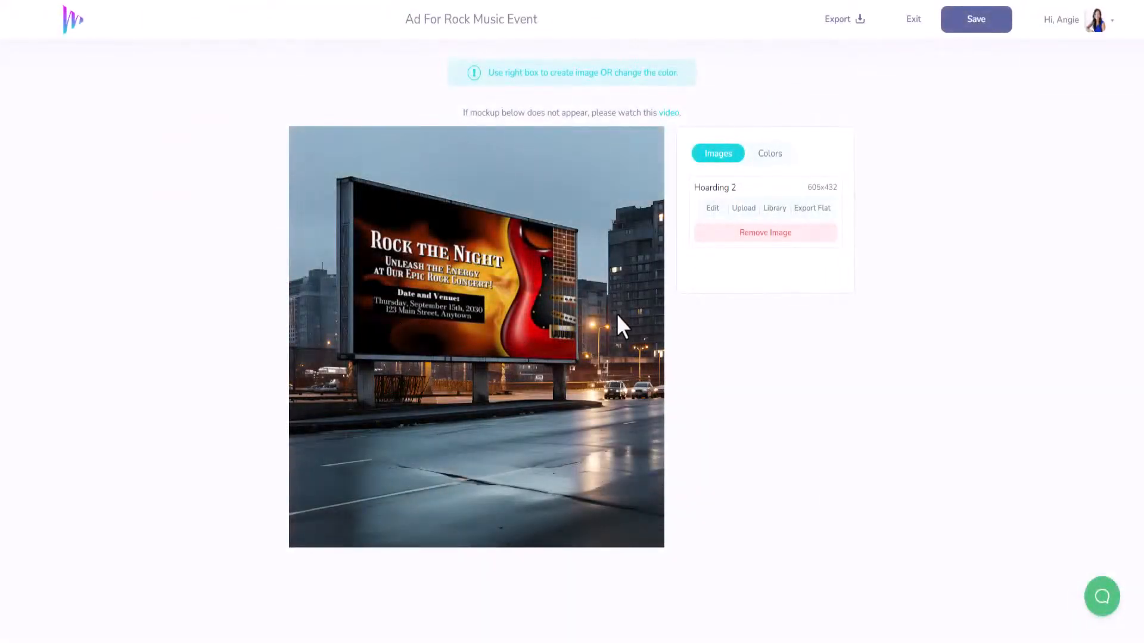
# Open the Hoarding 2 Rock the Night poster in the editor and show the Image AI panel.
pyautogui.click(713, 208)
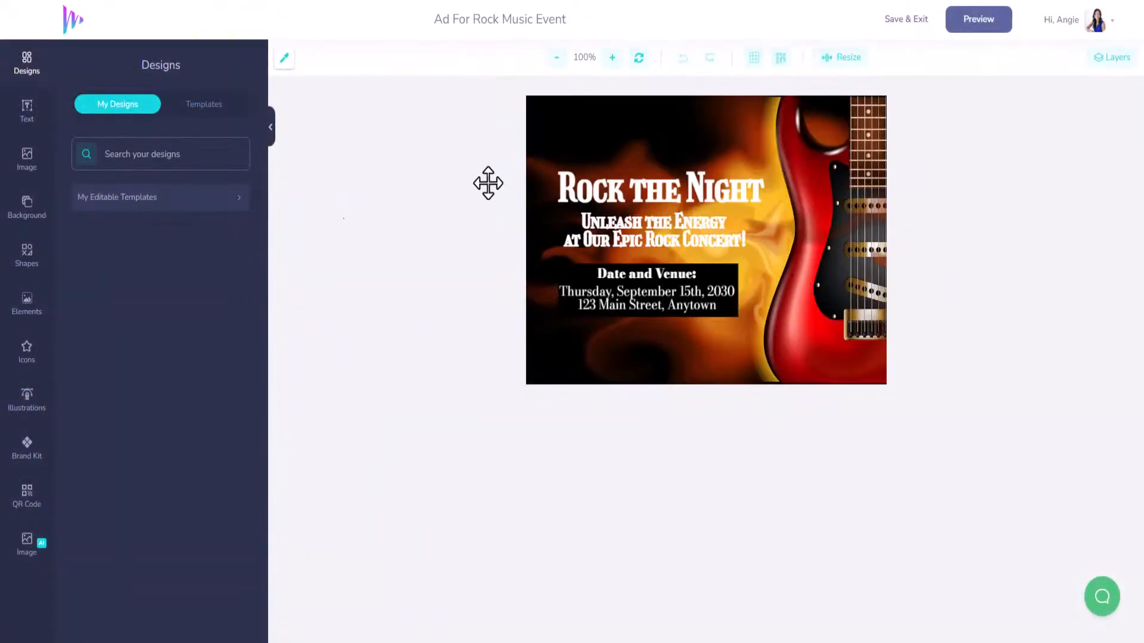
pyautogui.click(27, 555)
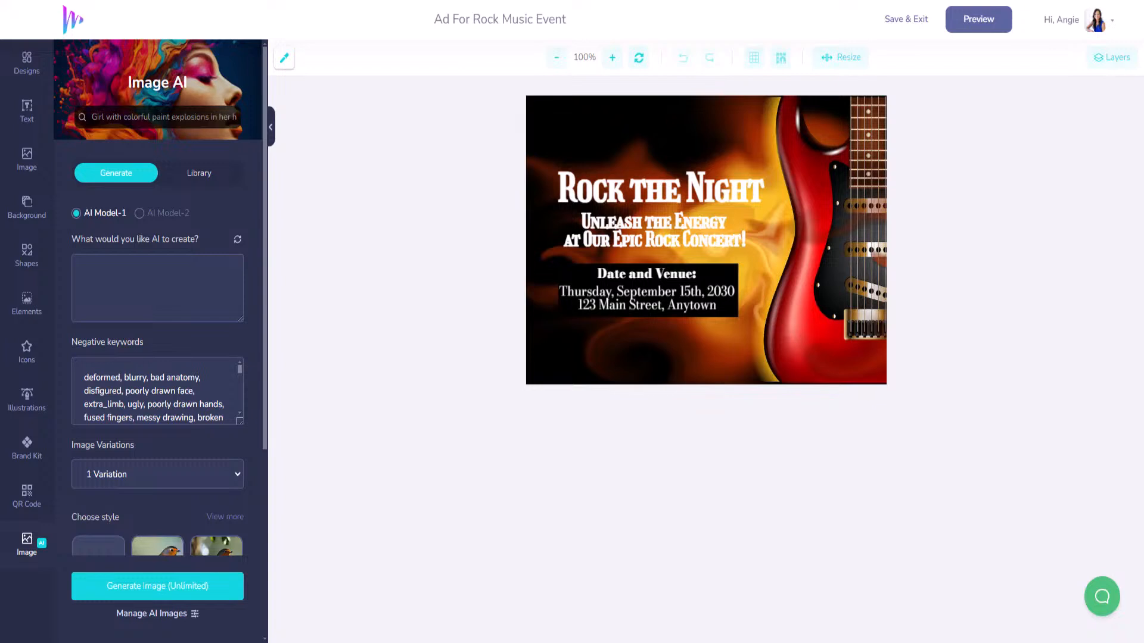
# Generate 4 wide Photographic festival-poster images from the pasted prompt and place the third one.
pyautogui.write('Design a colorful and lively music festival lineup poster, featuring abstract music-related imagery and bold text listing headlining artists.')
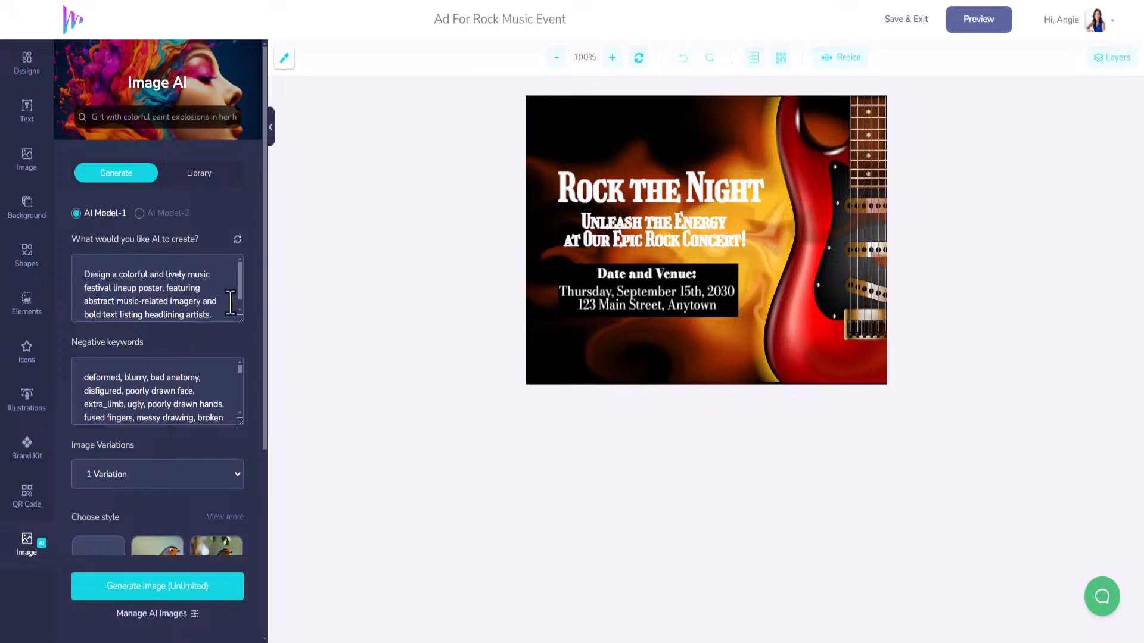
pyautogui.scroll(-1, 230, 303)
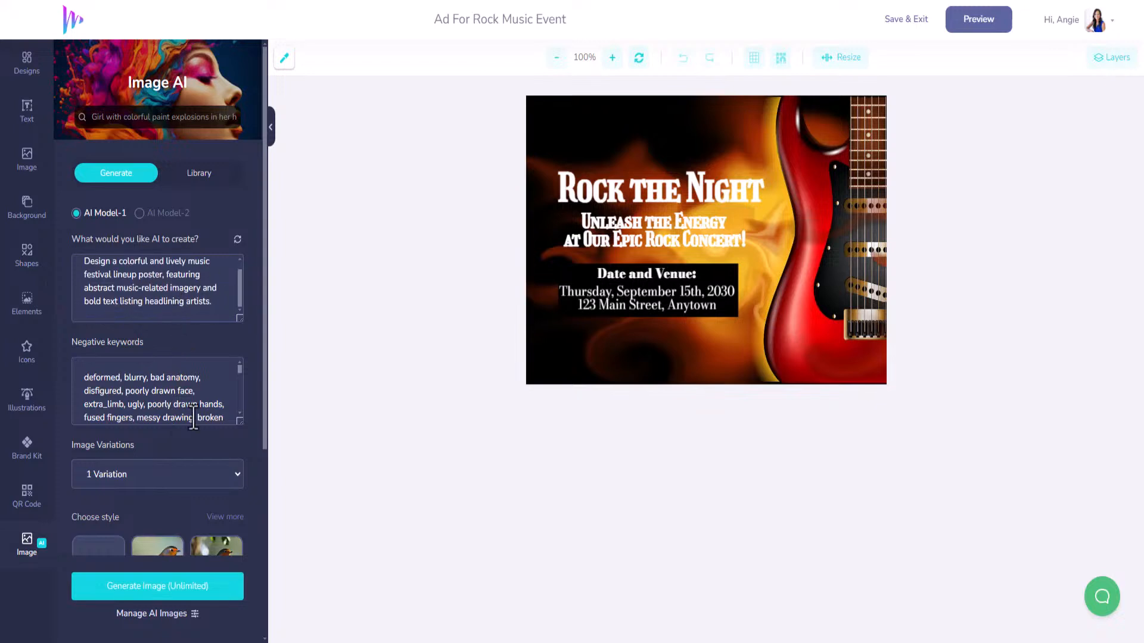
pyautogui.scroll(-3, 175, 495)
pyautogui.click(217, 345)
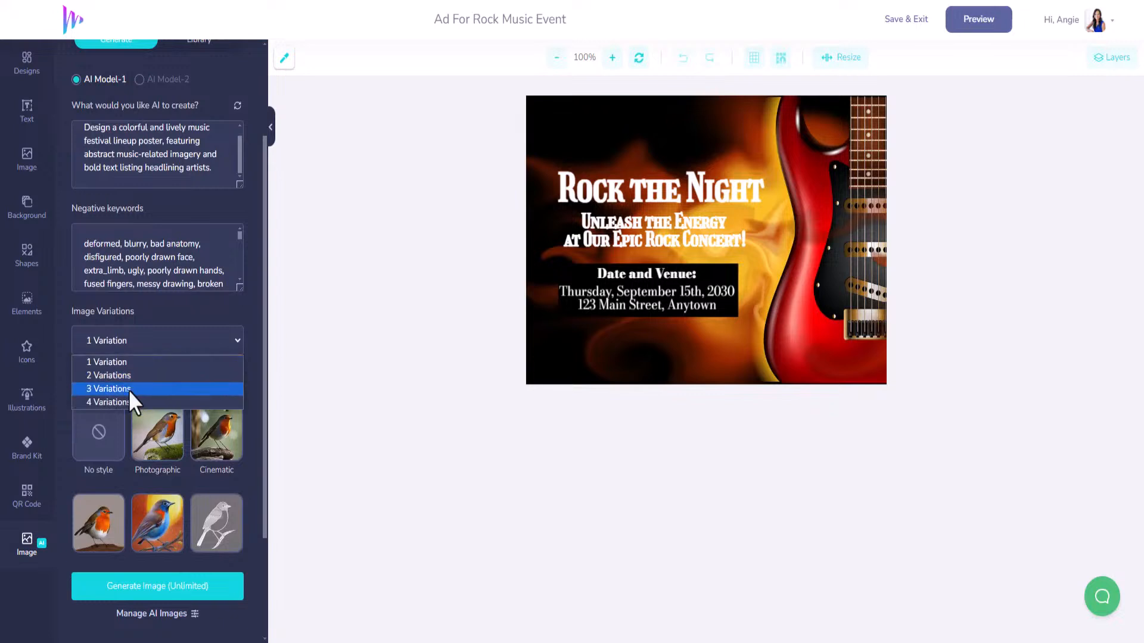
pyautogui.click(125, 401)
pyautogui.scroll(-3, 179, 417)
pyautogui.click(170, 313)
pyautogui.click(171, 498)
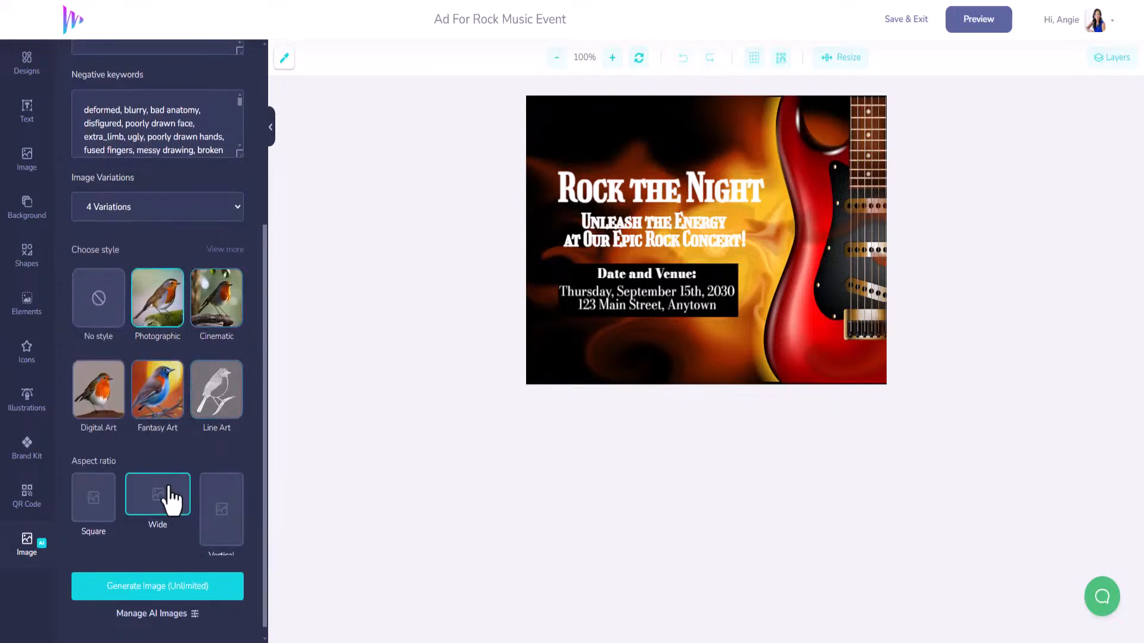
pyautogui.click(162, 587)
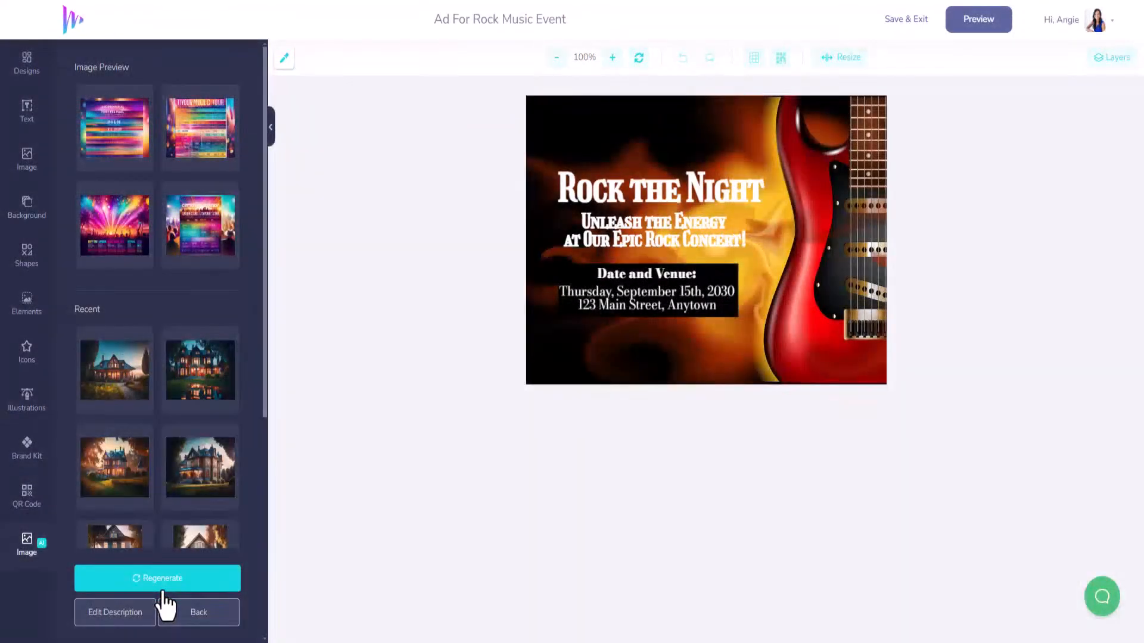
pyautogui.click(114, 241)
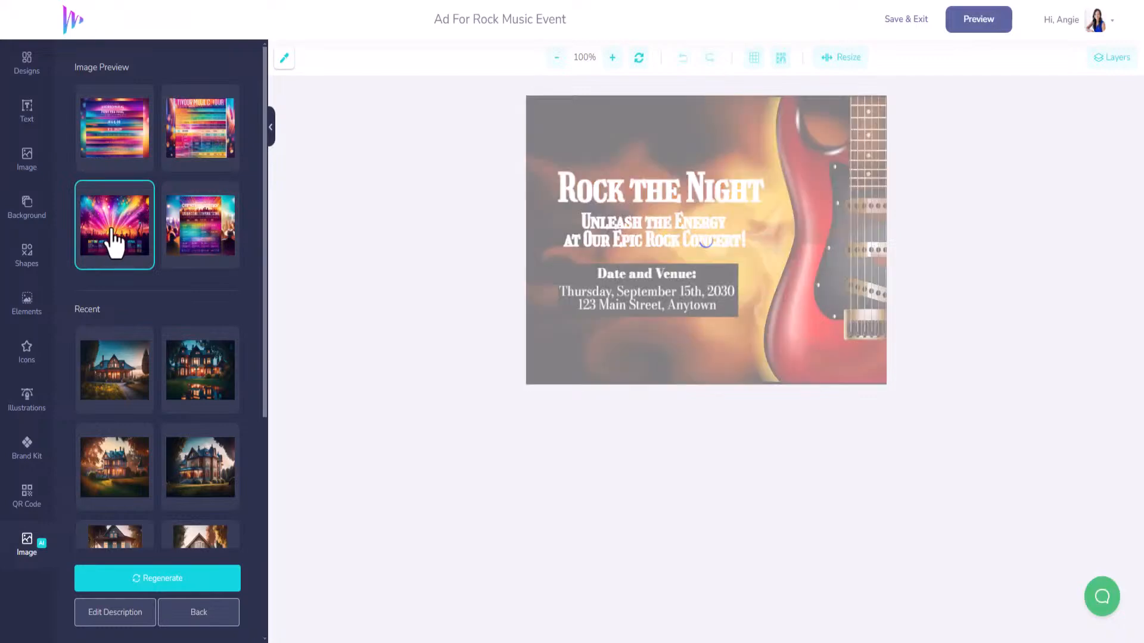
# Scale the concert-crowd image to the full canvas width and shift it slightly upward.
pyautogui.click(751, 273)
pyautogui.moveTo(751, 273); pyautogui.dragTo(744, 536)
pyautogui.moveTo(715, 380); pyautogui.dragTo(735, 277)
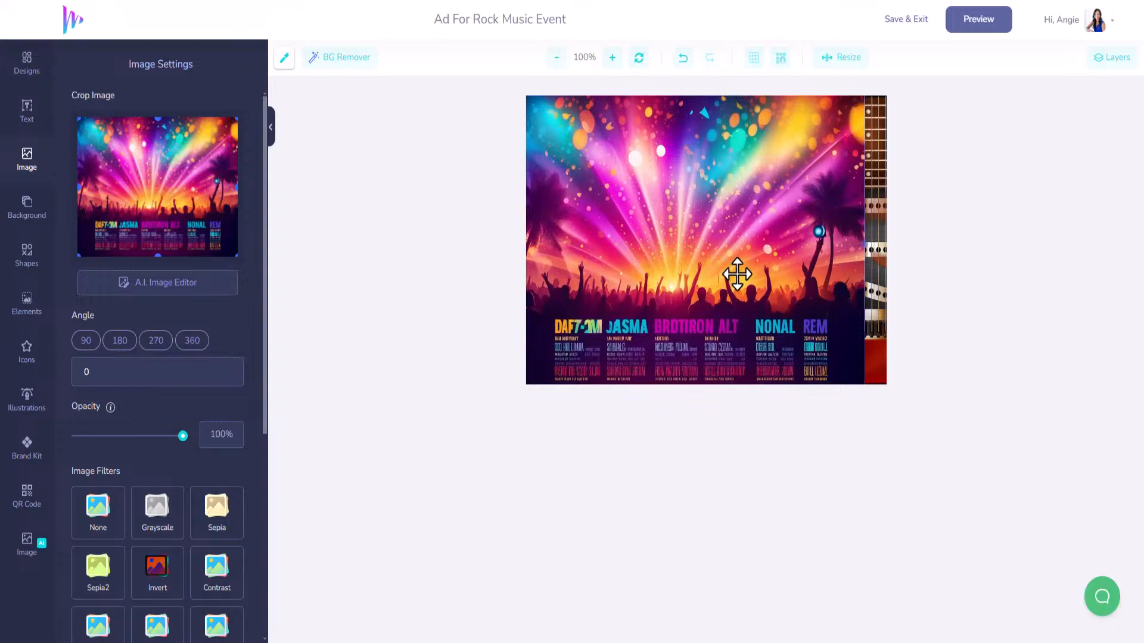
pyautogui.moveTo(843, 173); pyautogui.dragTo(843, 199)
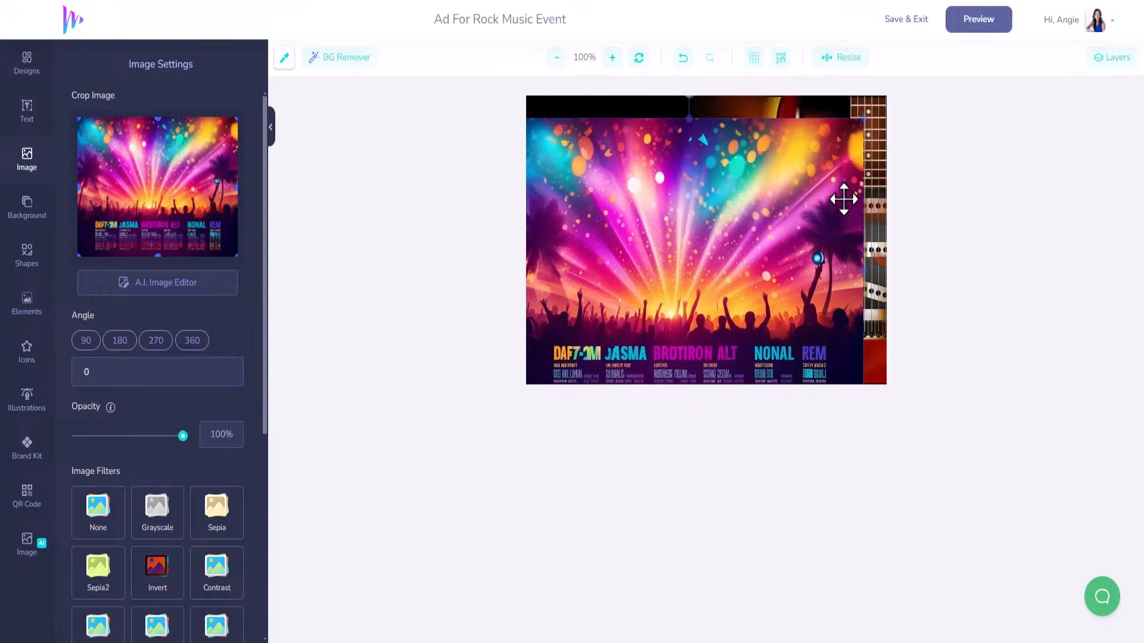
pyautogui.moveTo(864, 119); pyautogui.dragTo(907, 108)
pyautogui.moveTo(821, 132); pyautogui.dragTo(822, 123)
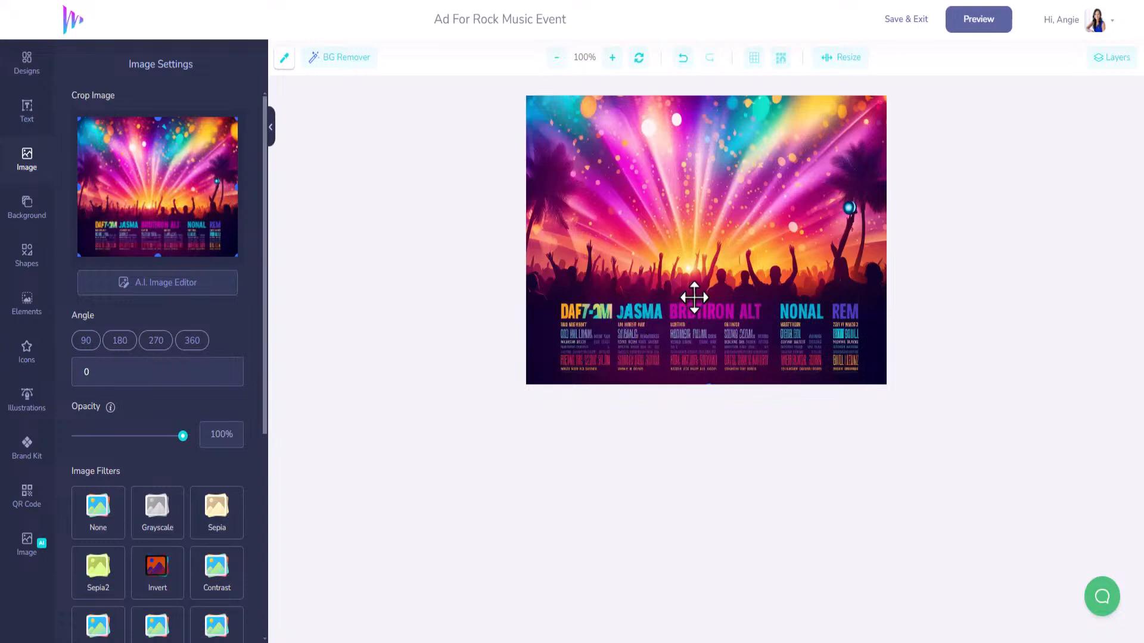
pyautogui.moveTo(694, 298); pyautogui.dragTo(700, 246)
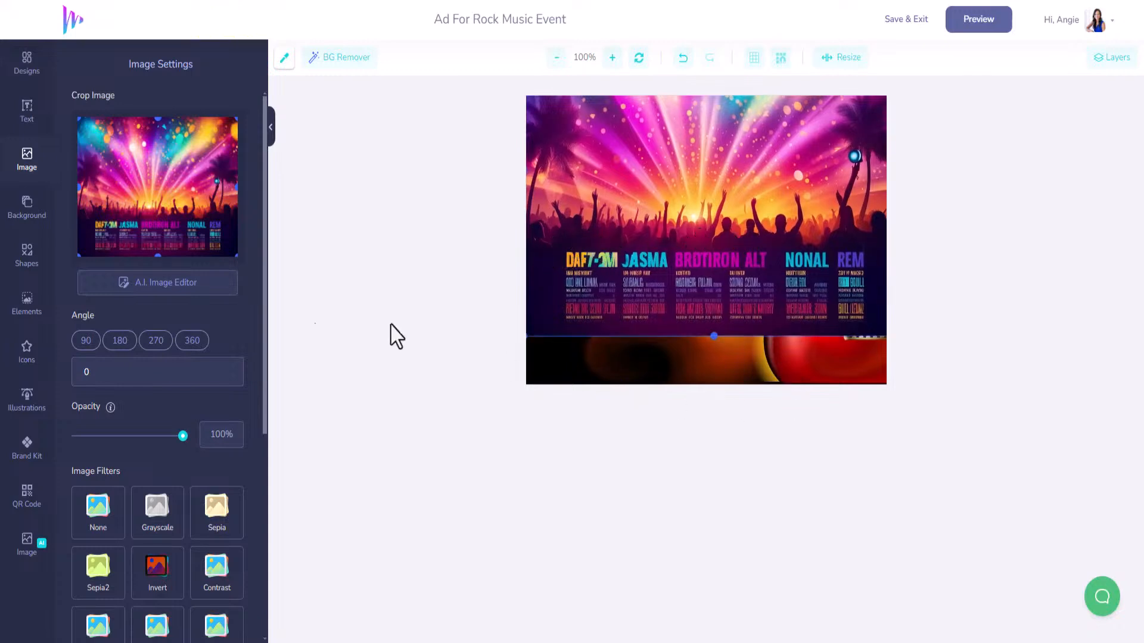
# Add a square shape and stretch it into a rectangle across the full canvas width.
pyautogui.click(25, 262)
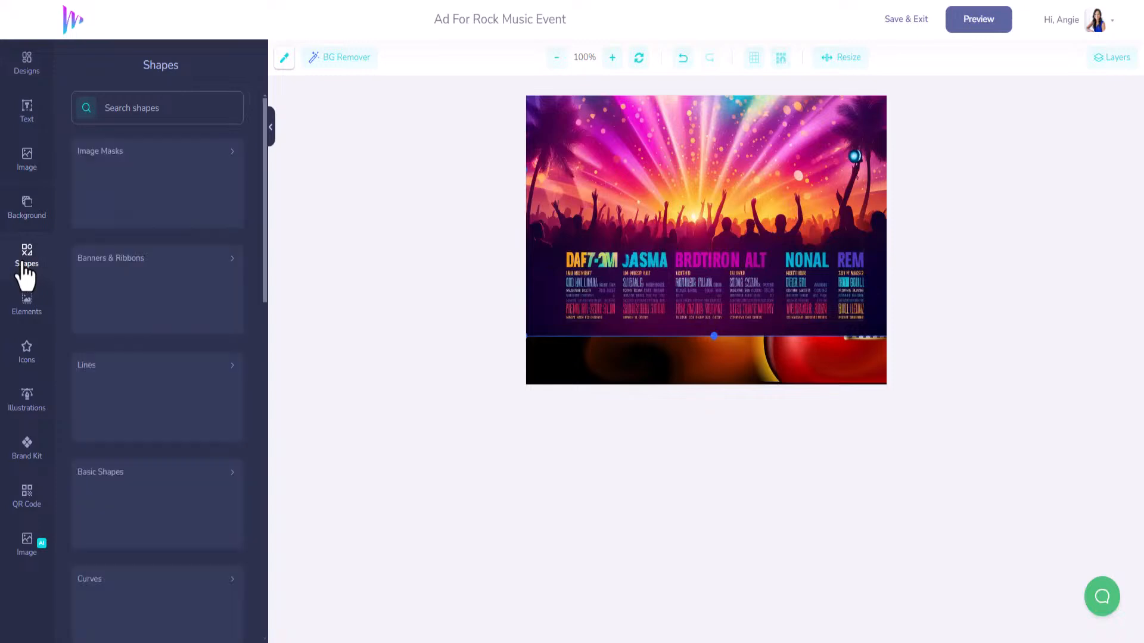
pyautogui.click(113, 523)
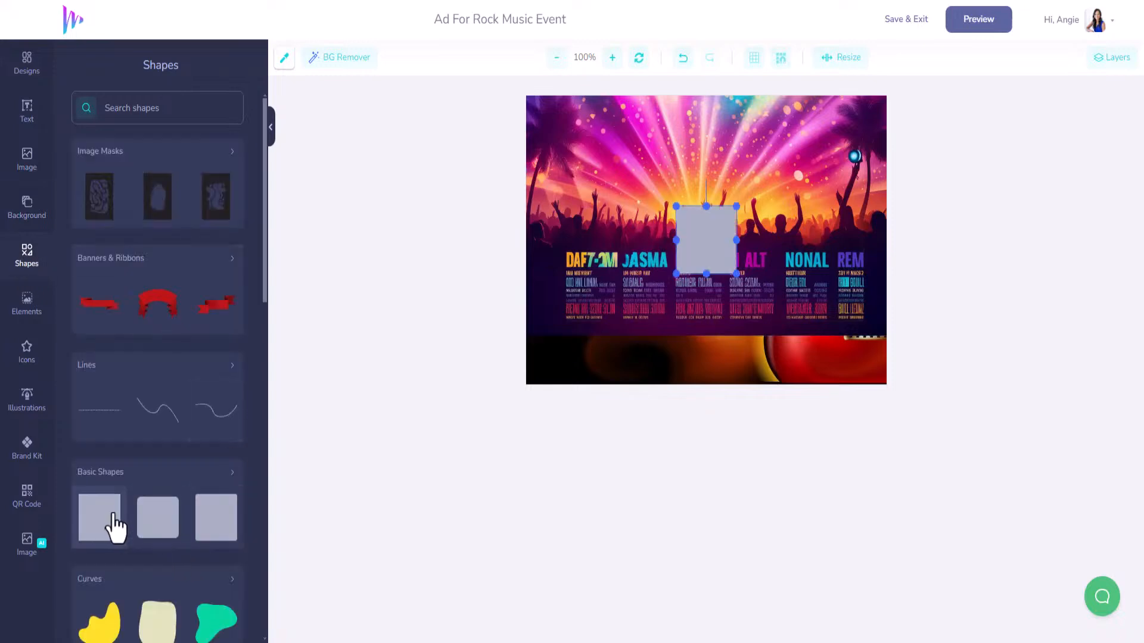
pyautogui.moveTo(679, 244); pyautogui.dragTo(551, 401)
pyautogui.moveTo(584, 322); pyautogui.dragTo(894, 344)
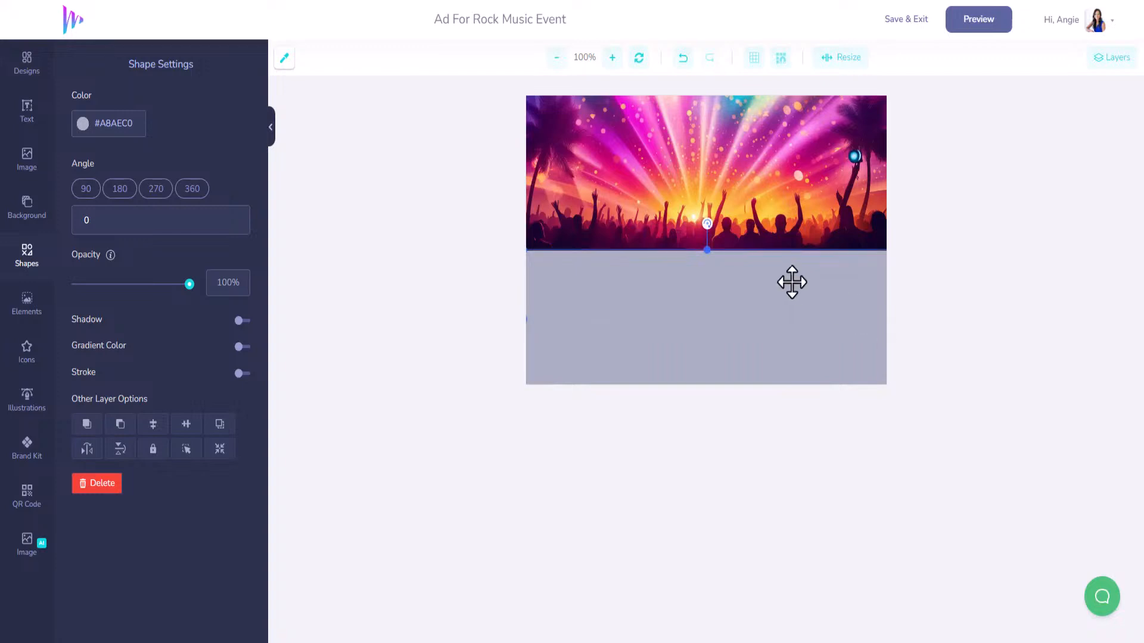
pyautogui.moveTo(791, 284); pyautogui.dragTo(792, 316)
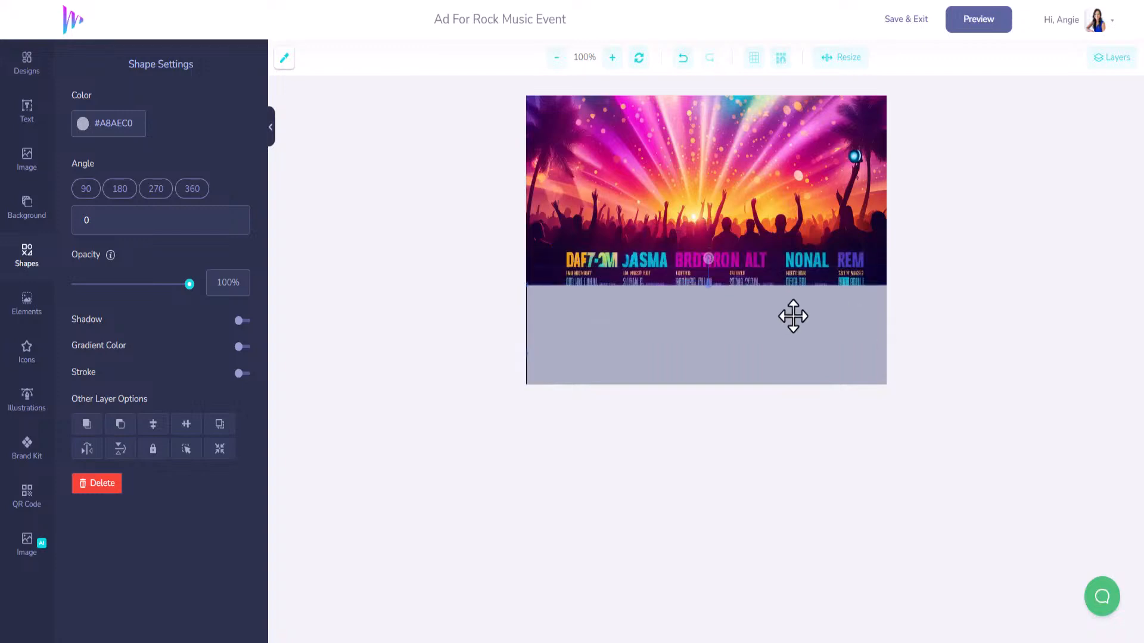
# Colour the rectangle dark purple #140131 sampled from the image and move it over the band names.
pyautogui.click(284, 58)
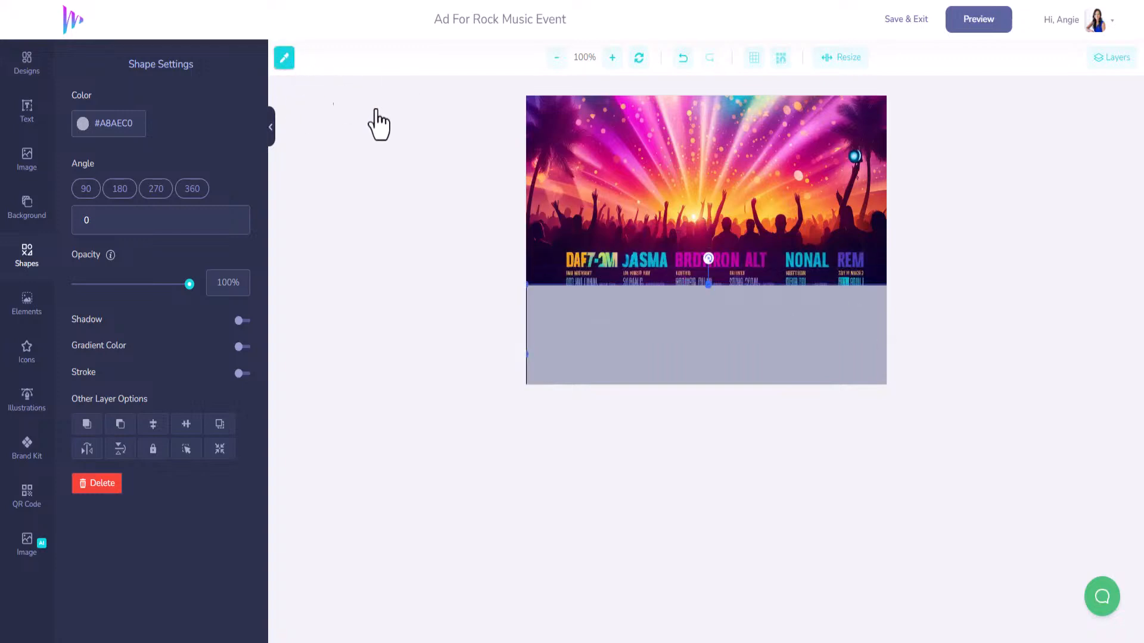
pyautogui.click(547, 269)
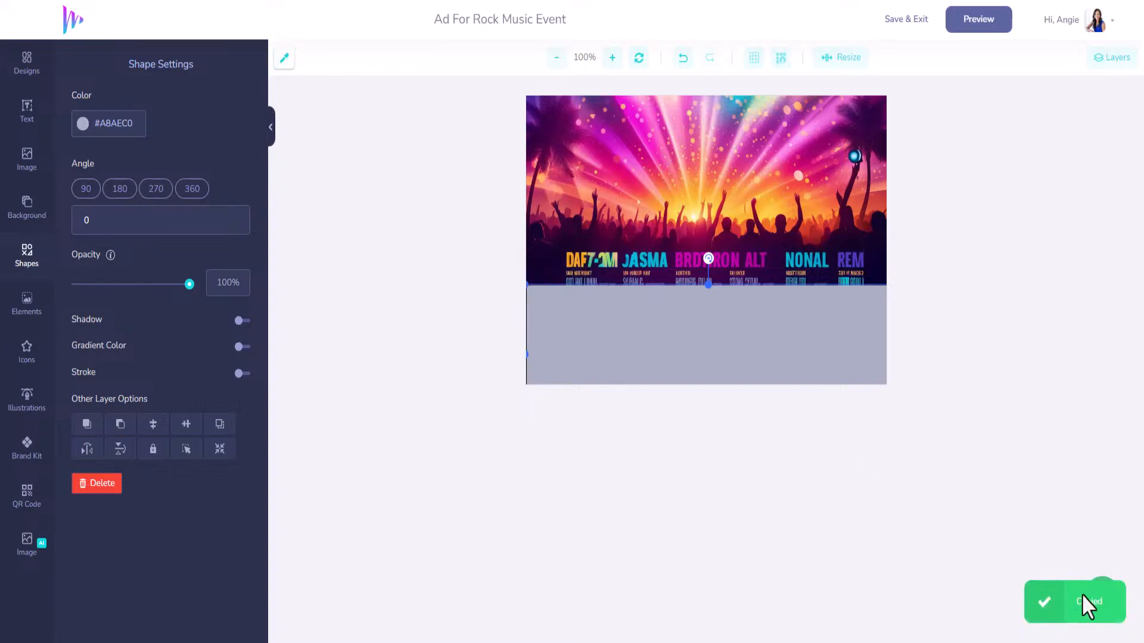
pyautogui.click(96, 126)
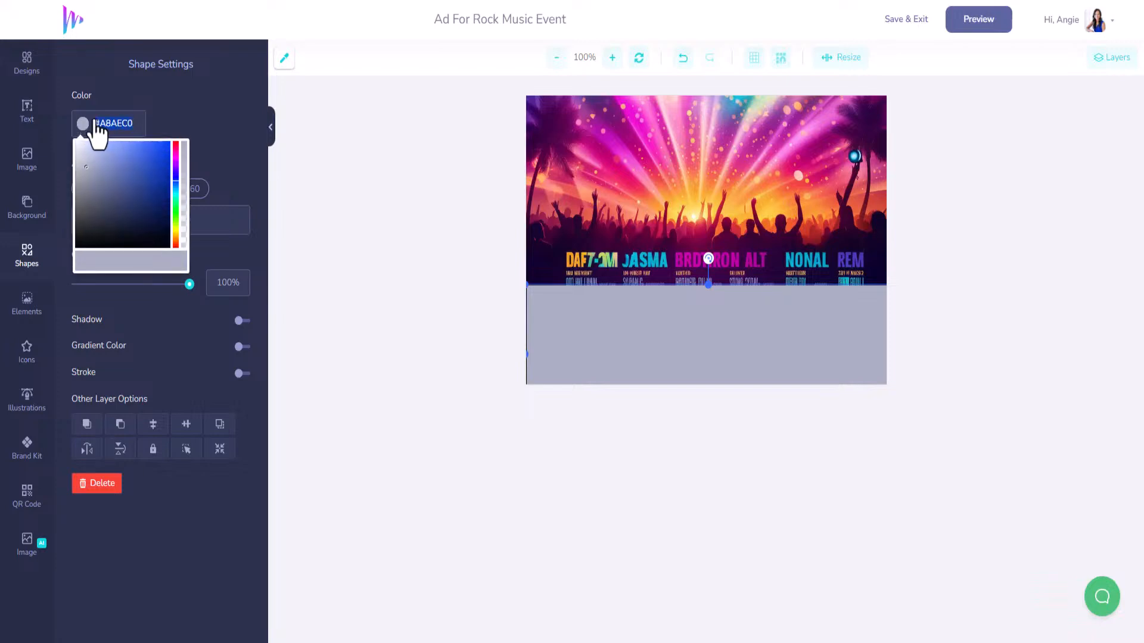
pyautogui.hotkey('ctrl', 'v')
pyautogui.moveTo(727, 320); pyautogui.dragTo(713, 288)
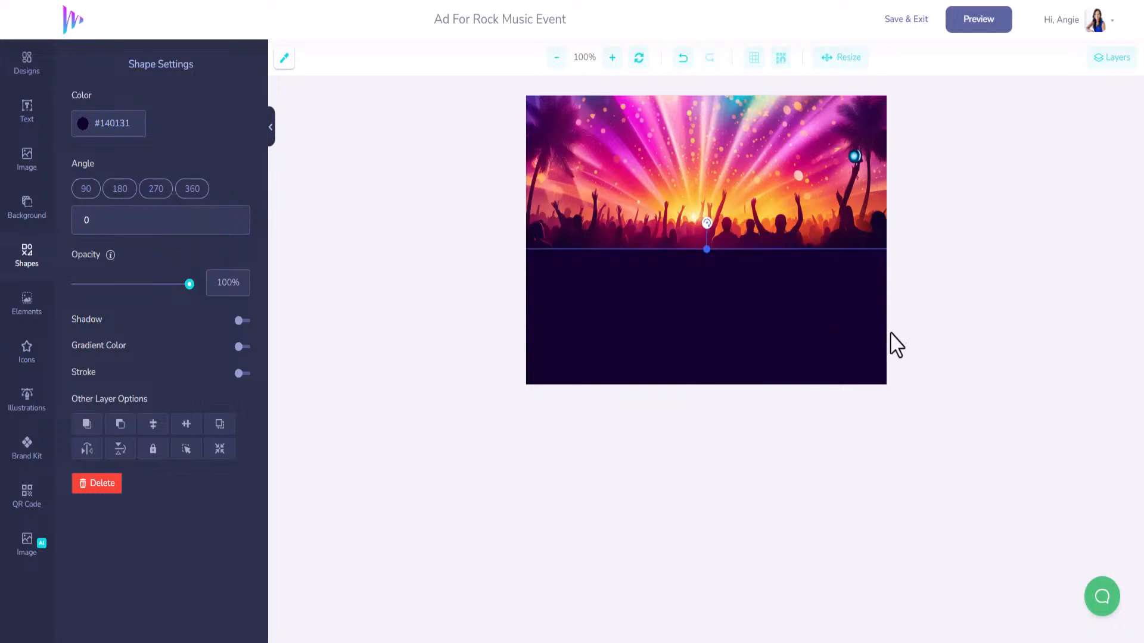
pyautogui.click(832, 161)
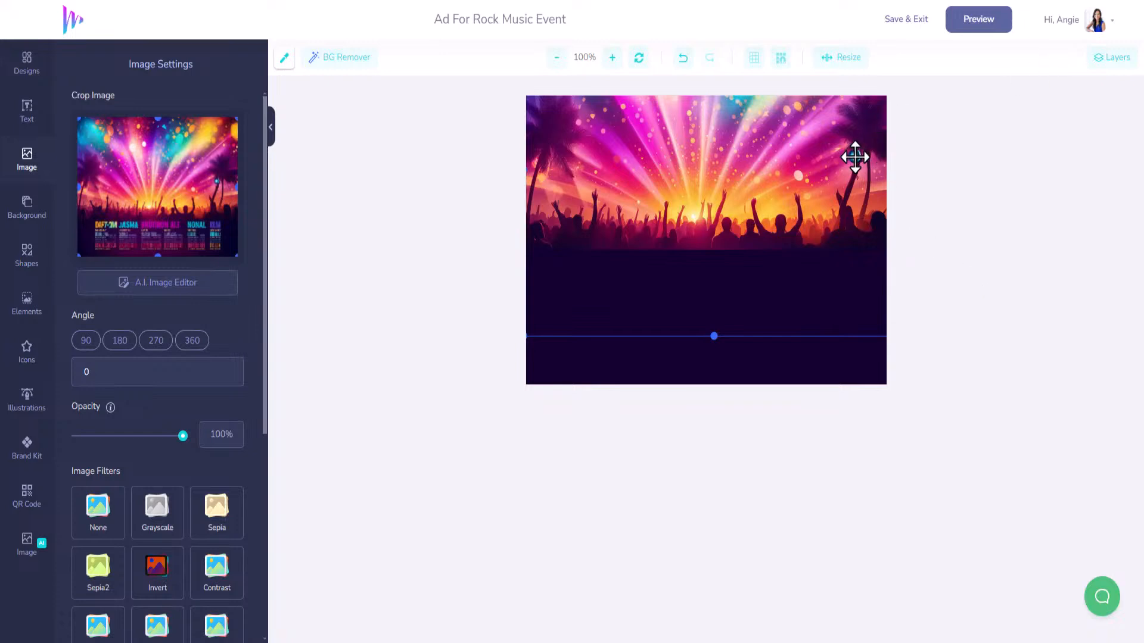
# Send the Path-group layer and the concert image layer toward the bottom of the layer list.
pyautogui.click(1109, 66)
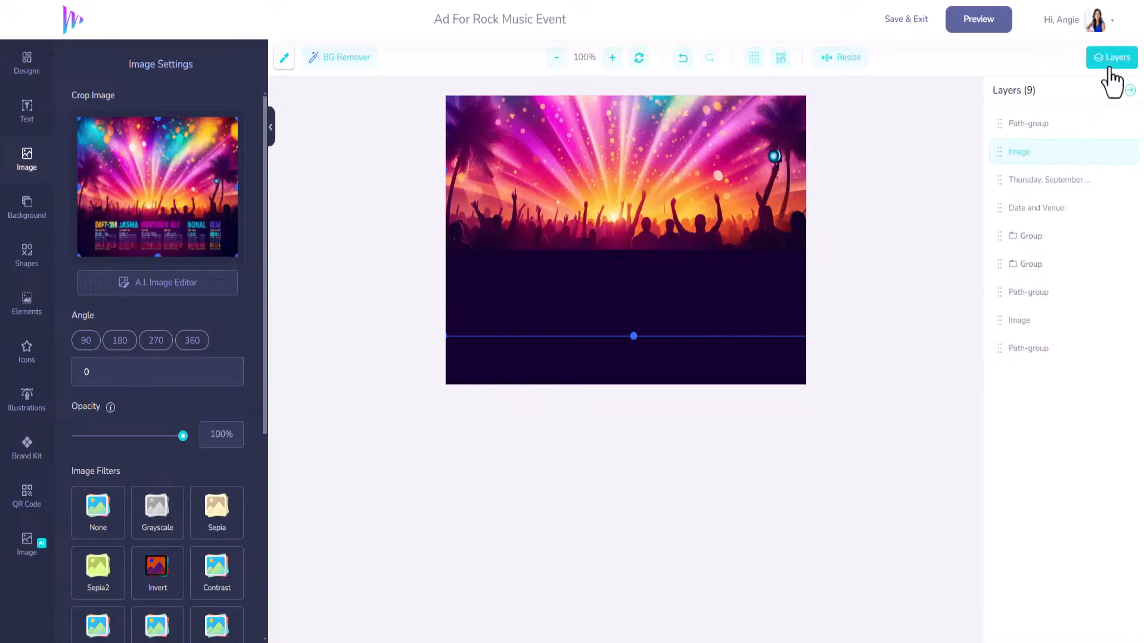
pyautogui.moveTo(993, 124); pyautogui.dragTo(993, 363)
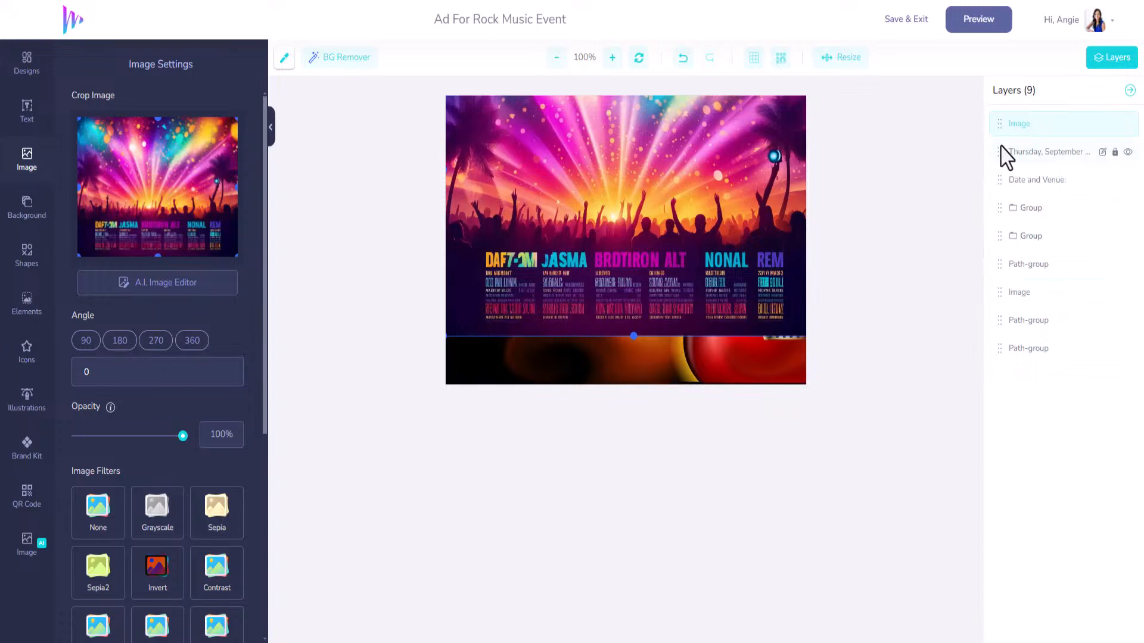
pyautogui.moveTo(1000, 153)
pyautogui.mouseDown()
pyautogui.moveTo(998, 342)
pyautogui.moveTo(993, 154)
pyautogui.mouseUp()
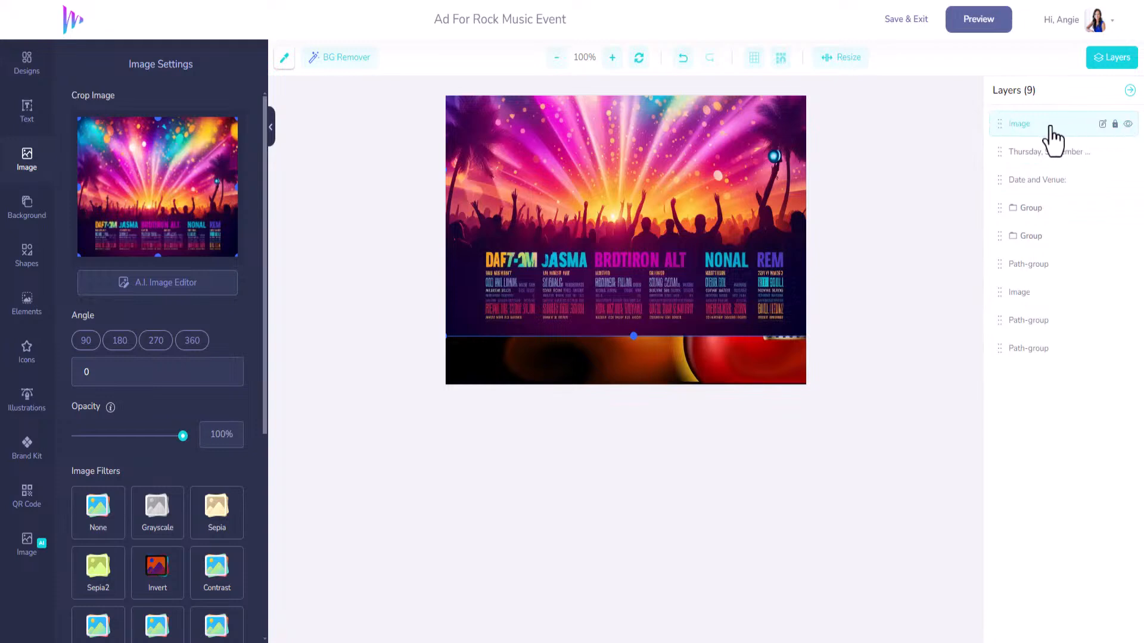
pyautogui.moveTo(1001, 121); pyautogui.dragTo(1006, 373)
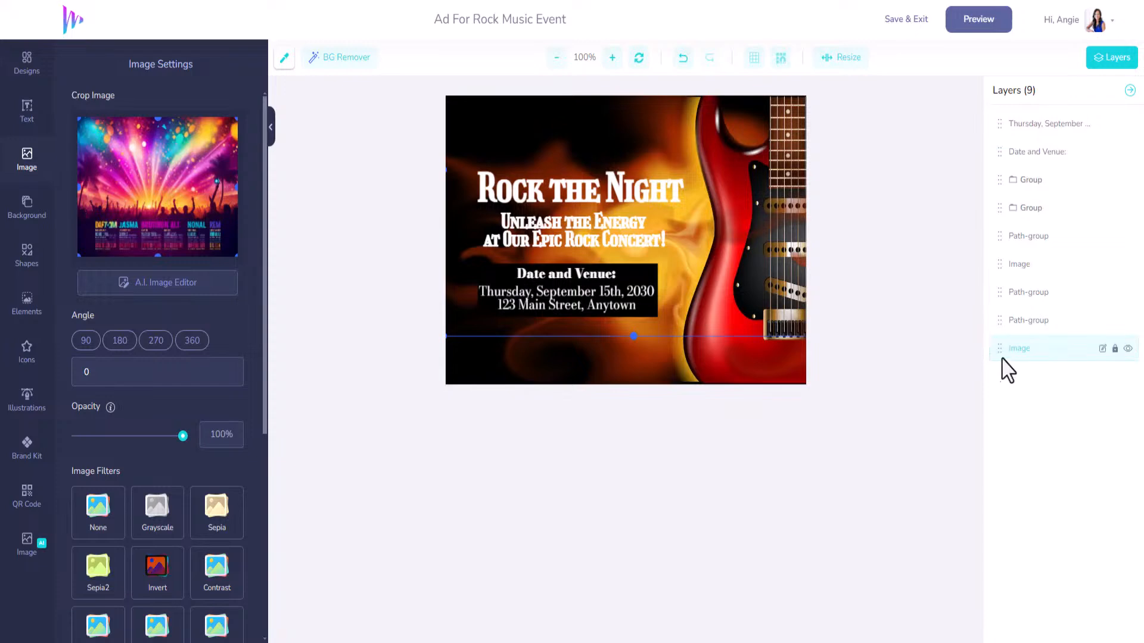
# Delete the guitar image and the grey overlay shape.
pyautogui.click(749, 166)
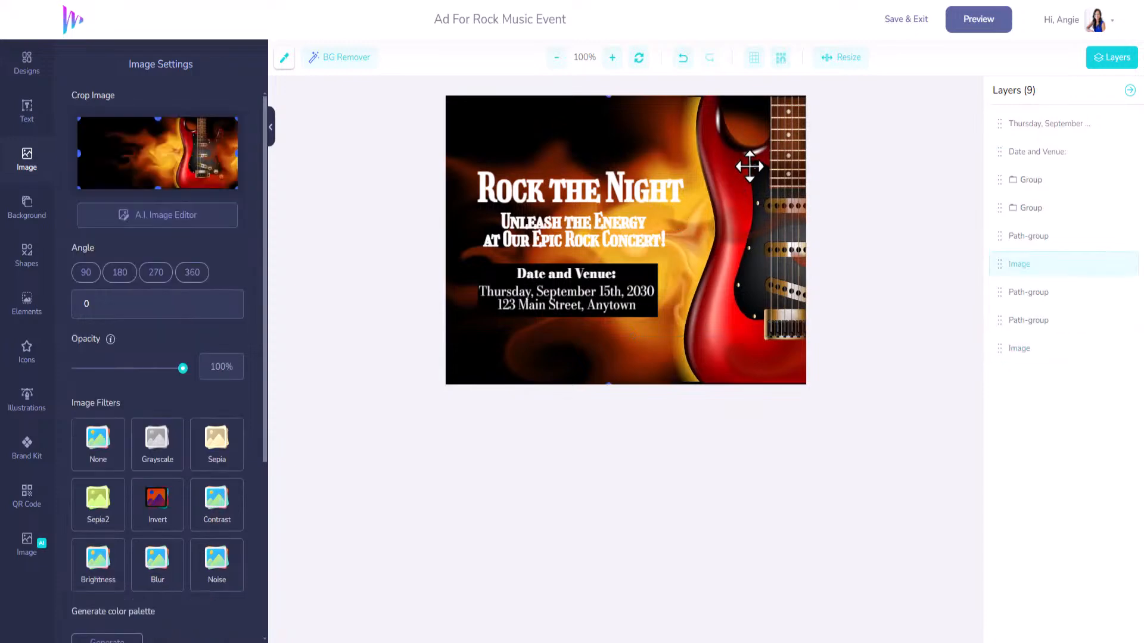
pyautogui.press('Delete')
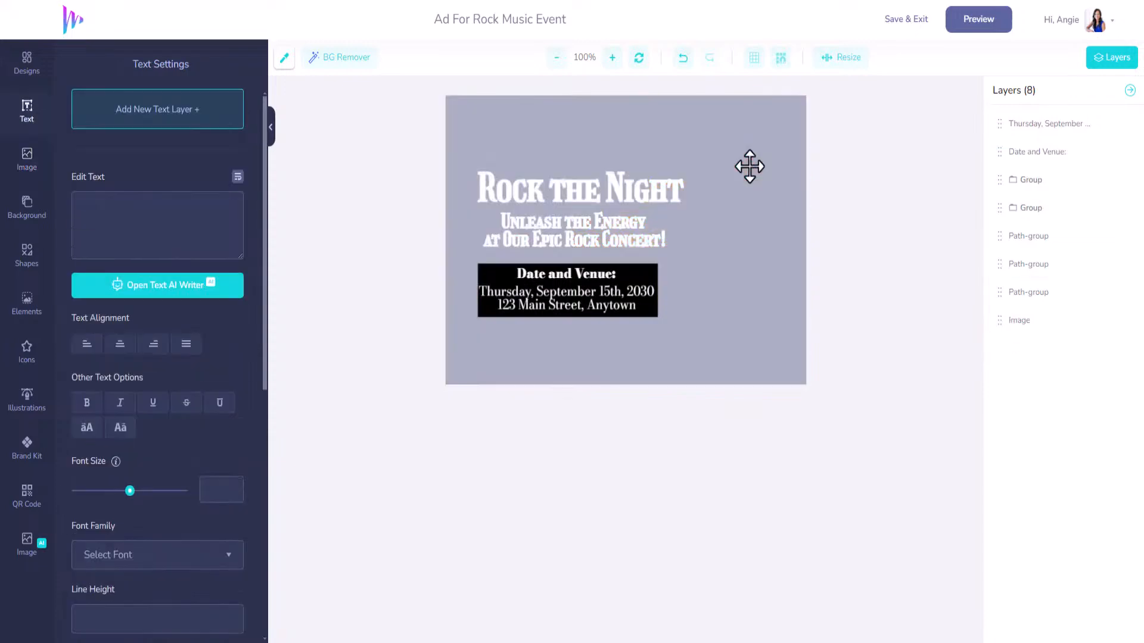
pyautogui.click(750, 167)
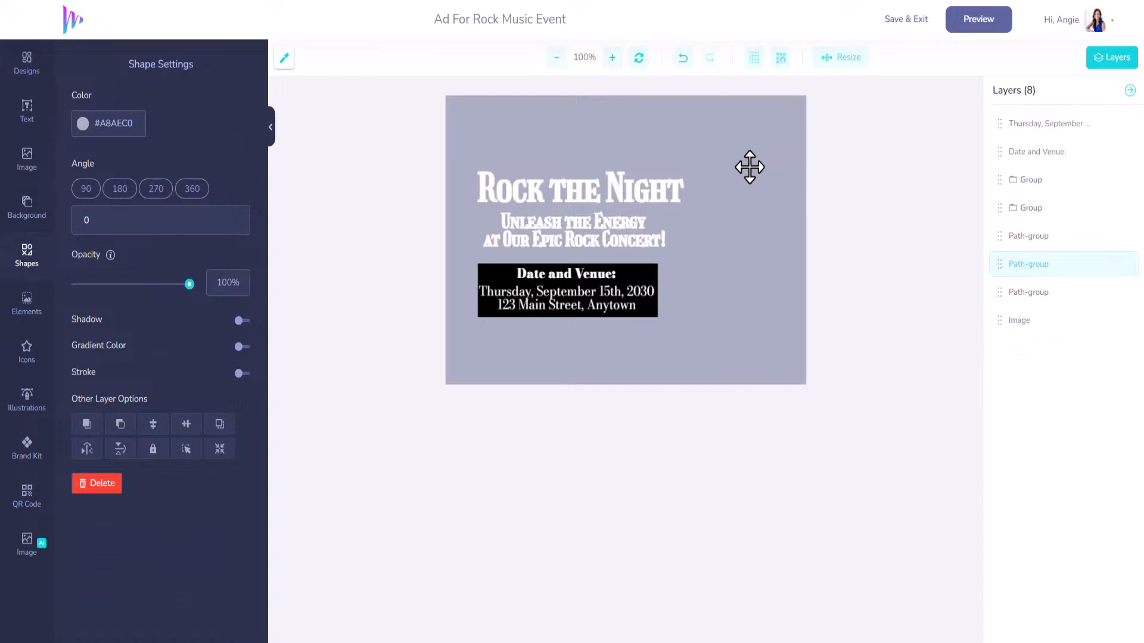
pyautogui.press('Delete')
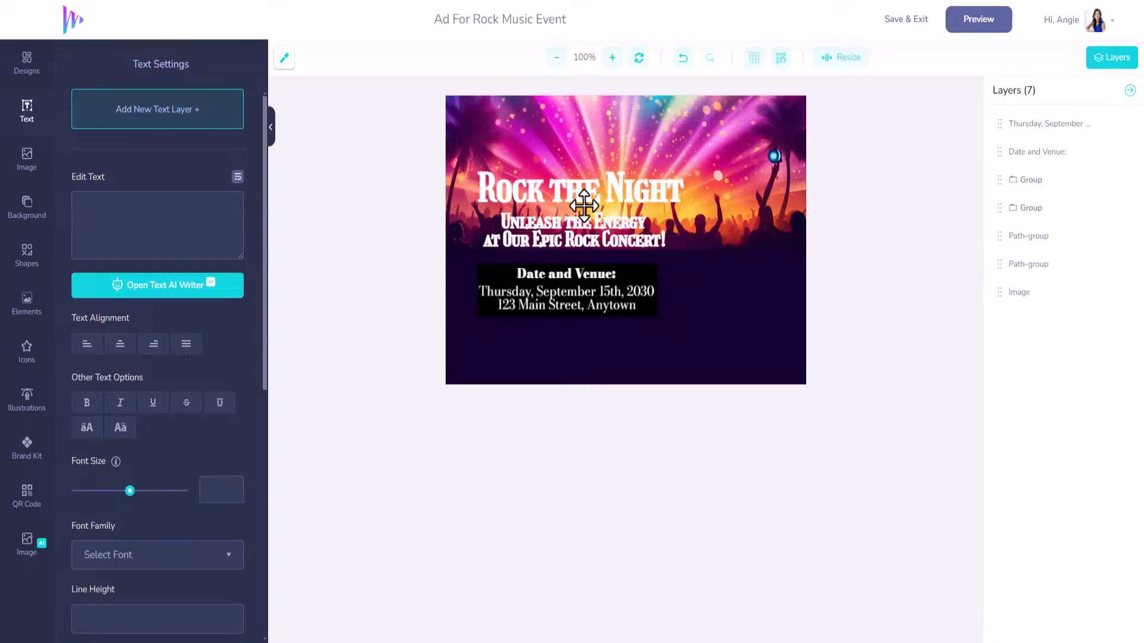
# Move the Date and Venue details to the lower right and delete the black rectangle.
pyautogui.click(592, 286)
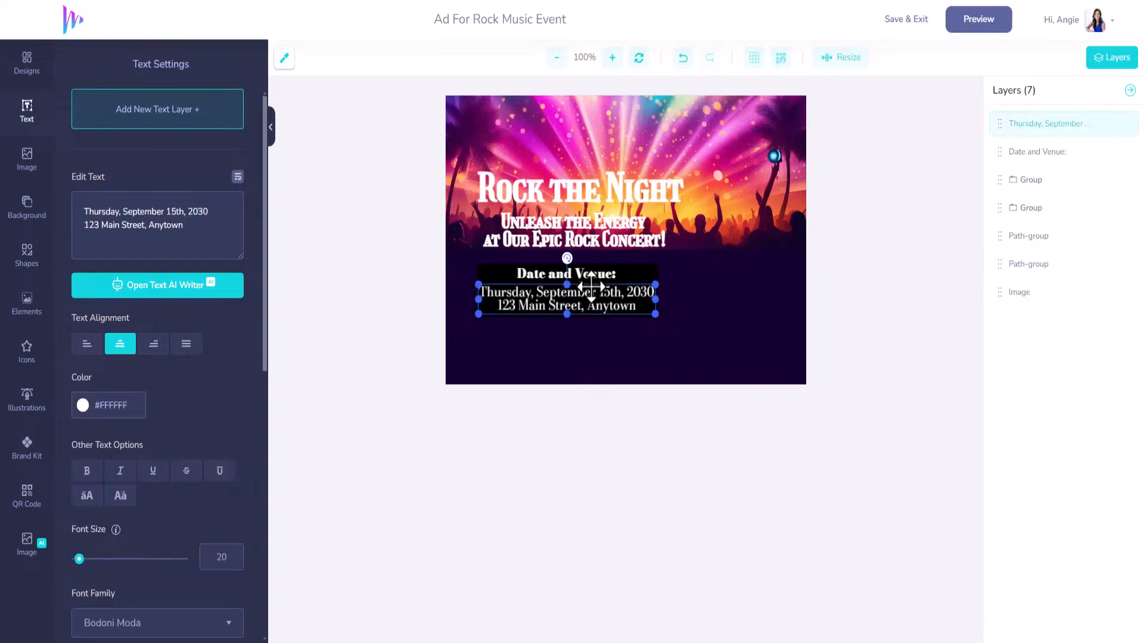
pyautogui.keyDown('shift'); pyautogui.click(592, 274); pyautogui.keyUp('shift')
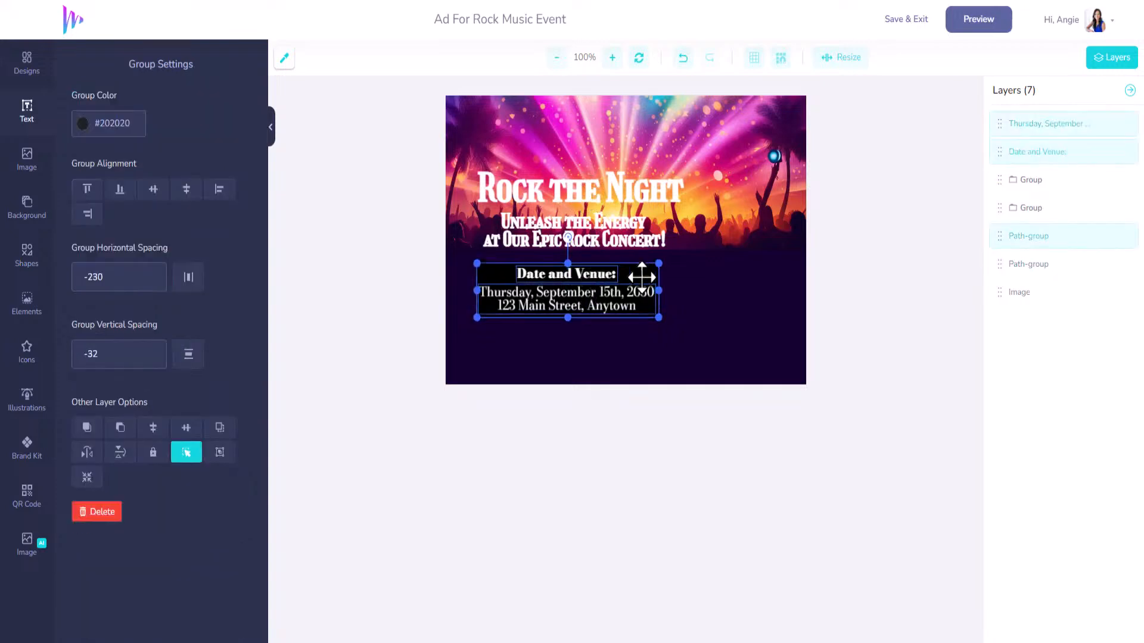
pyautogui.moveTo(628, 280); pyautogui.dragTo(770, 330)
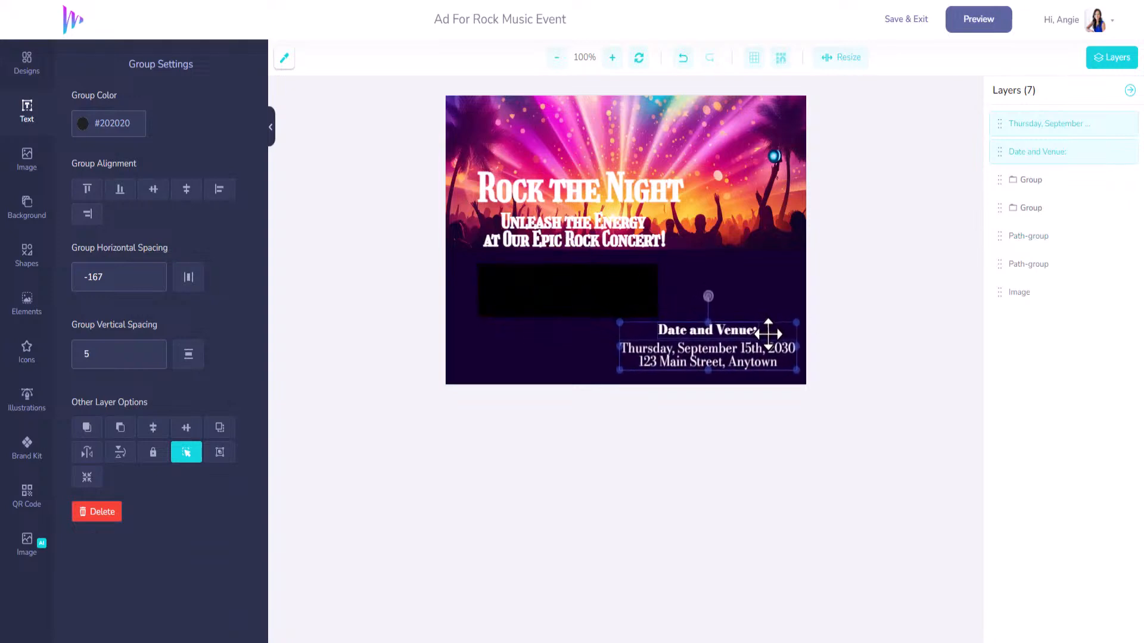
pyautogui.click(656, 281)
pyautogui.click(639, 285)
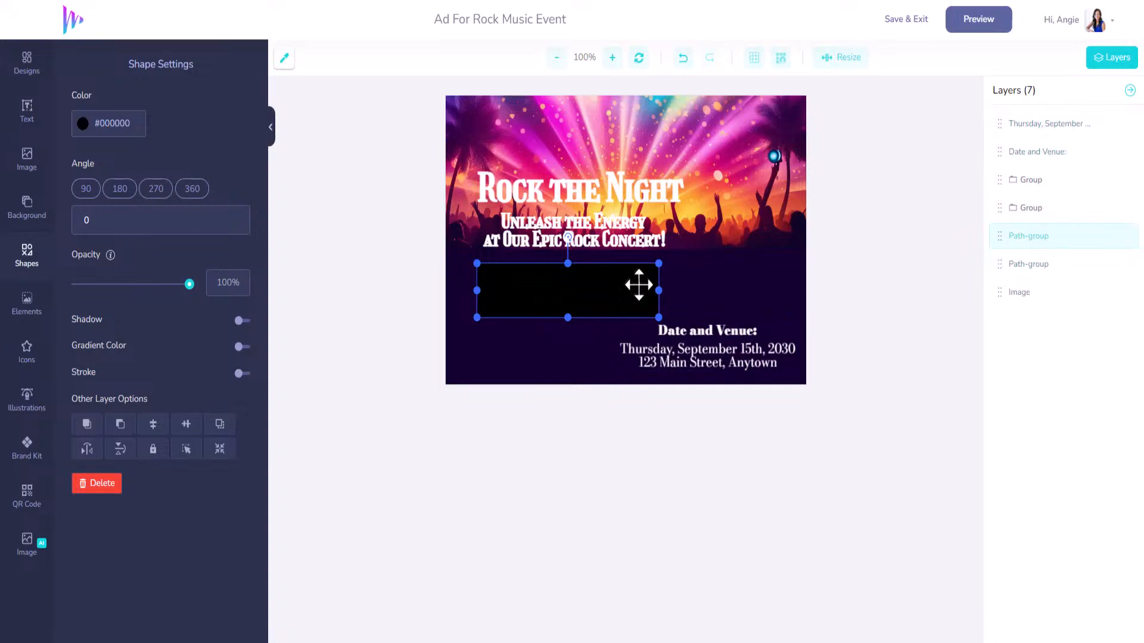
pyautogui.press('Delete')
# Move the tagline down and enlarge the Rock the Night title across the top.
pyautogui.moveTo(615, 222); pyautogui.dragTo(595, 102)
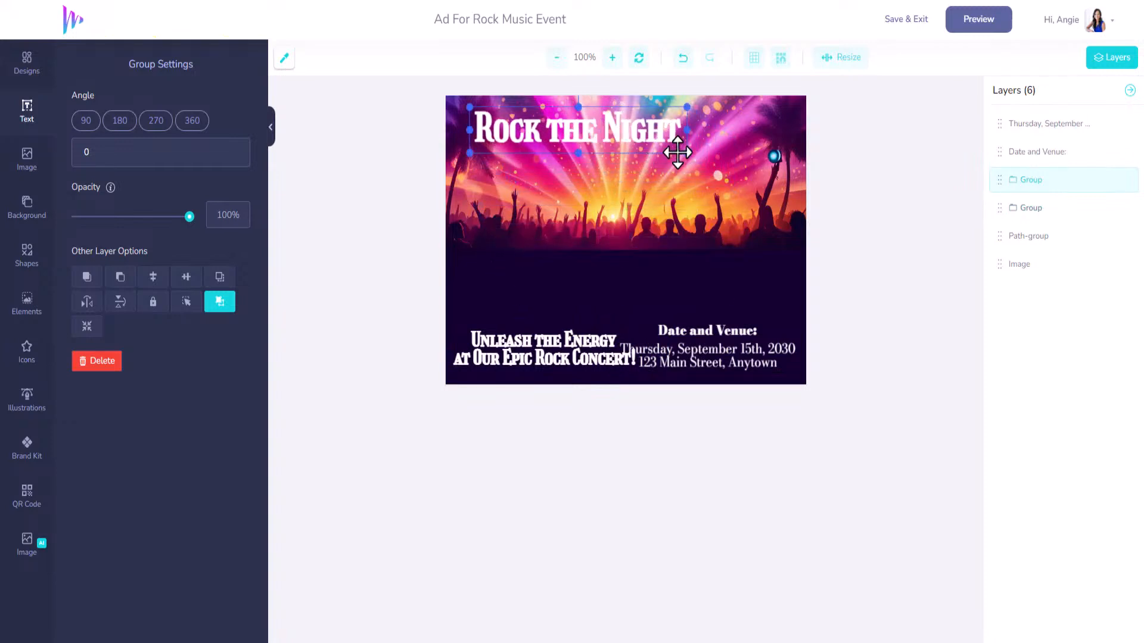
pyautogui.moveTo(687, 153); pyautogui.dragTo(780, 209)
pyautogui.moveTo(746, 143); pyautogui.dragTo(734, 151)
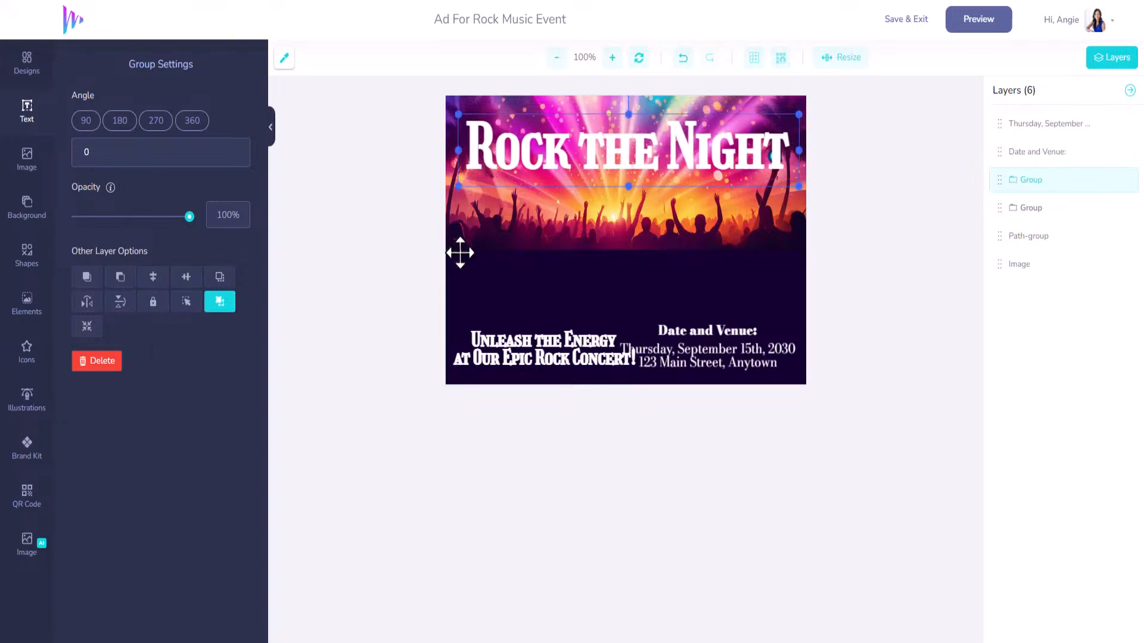
pyautogui.click(603, 346)
pyautogui.click(593, 162)
pyautogui.click(28, 111)
pyautogui.click(549, 352)
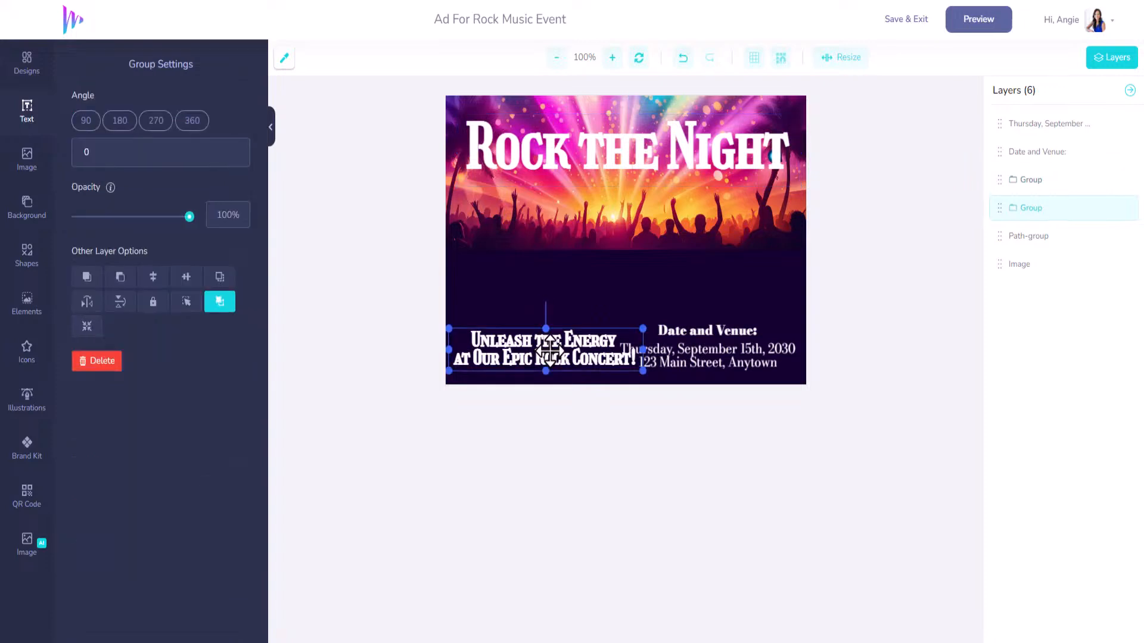
pyautogui.click(587, 150)
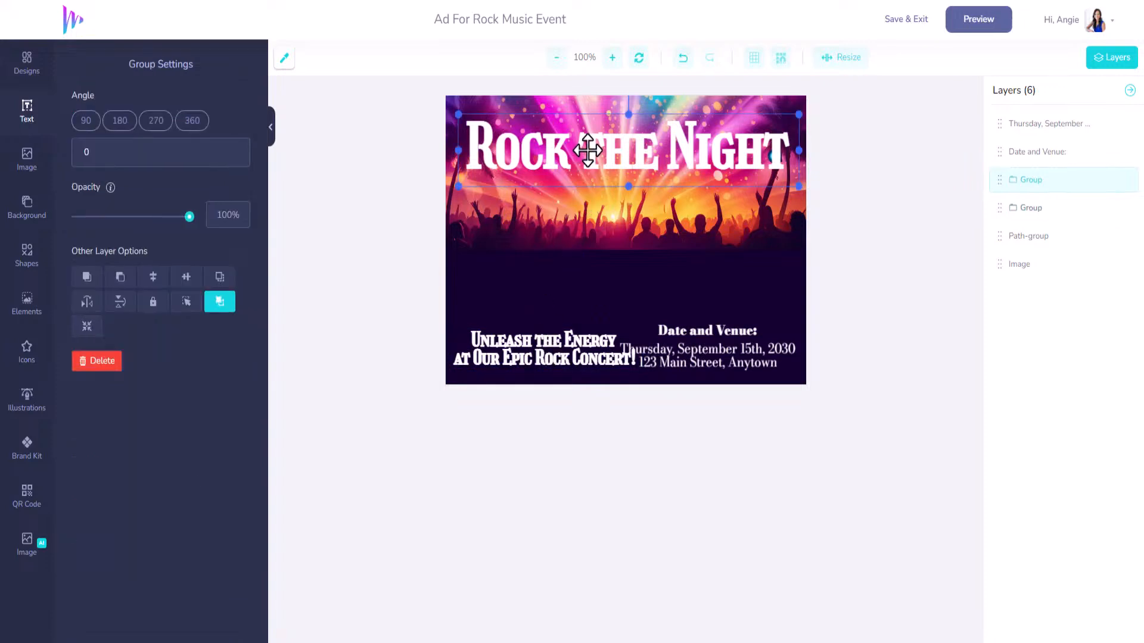
pyautogui.moveTo(587, 150); pyautogui.dragTo(594, 151)
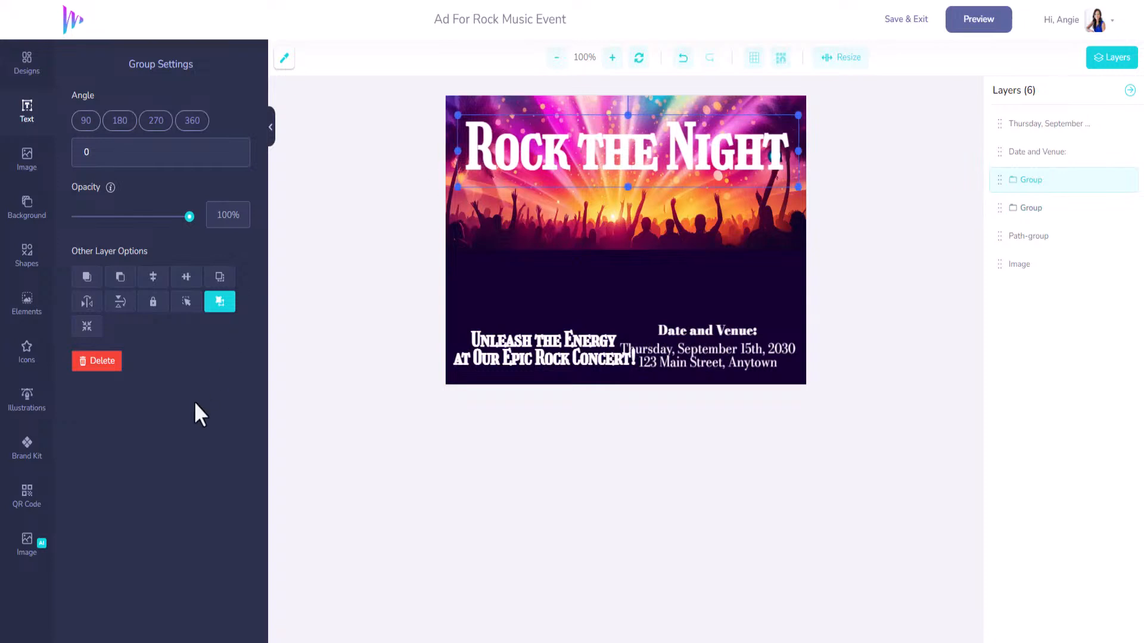
# Duplicate the Rock the Night title and align the copy onto the original.
pyautogui.click(220, 277)
pyautogui.moveTo(503, 168); pyautogui.dragTo(501, 195)
pyautogui.click(483, 134)
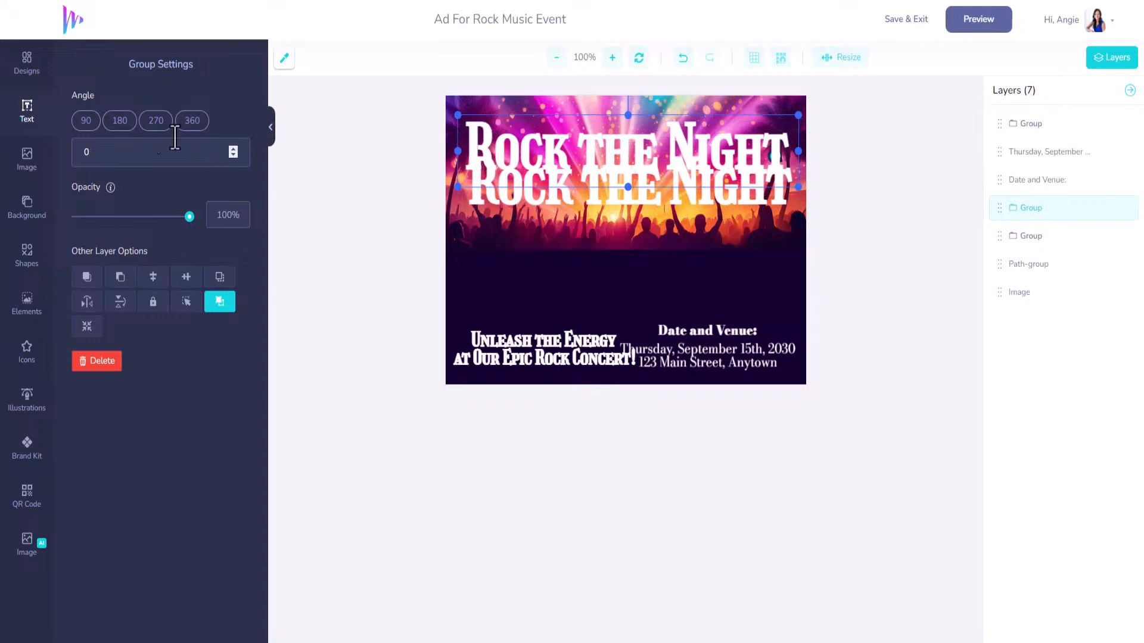
pyautogui.moveTo(557, 148)
pyautogui.mouseDown()
pyautogui.moveTo(545, 122)
pyautogui.moveTo(557, 150)
pyautogui.mouseUp()
# Move the Unleash the Energy tagline up under the crowd and fine-tune the heading positions.
pyautogui.moveTo(560, 357); pyautogui.dragTo(565, 293)
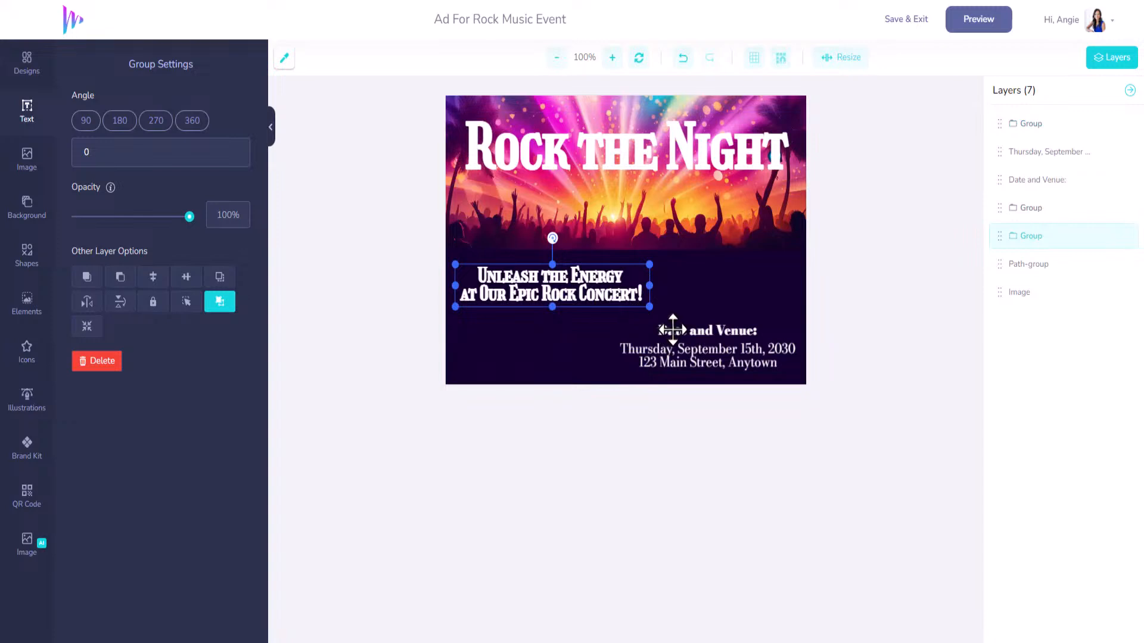
pyautogui.click(685, 331)
pyautogui.moveTo(688, 332)
pyautogui.mouseDown()
pyautogui.moveTo(616, 333)
pyautogui.moveTo(700, 331)
pyautogui.moveTo(687, 330)
pyautogui.mouseUp()
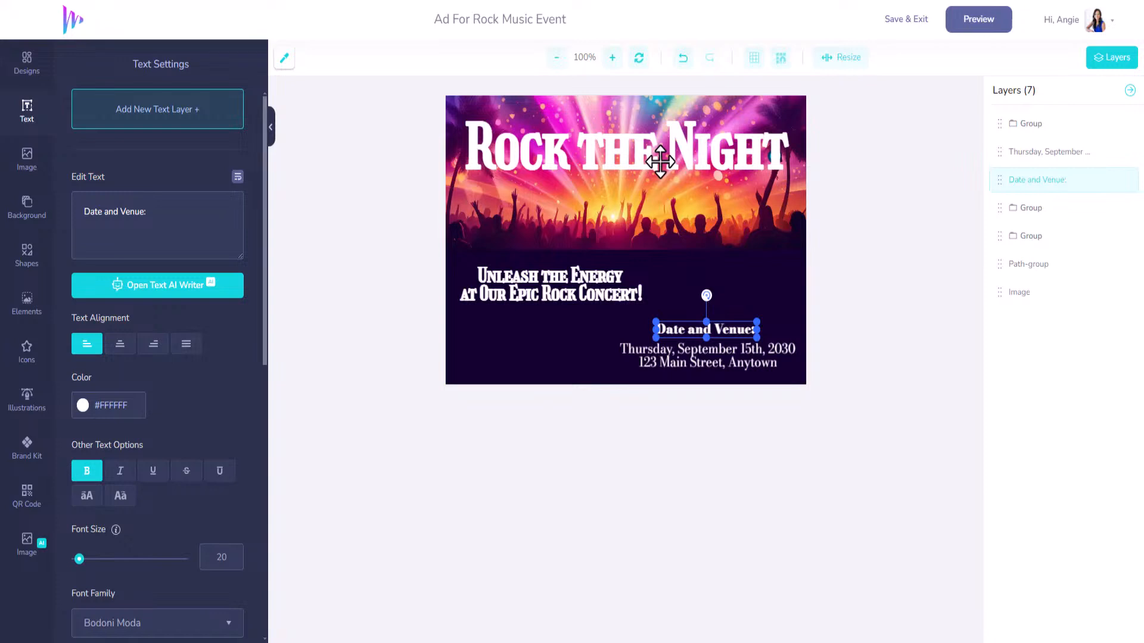
pyautogui.click(661, 161)
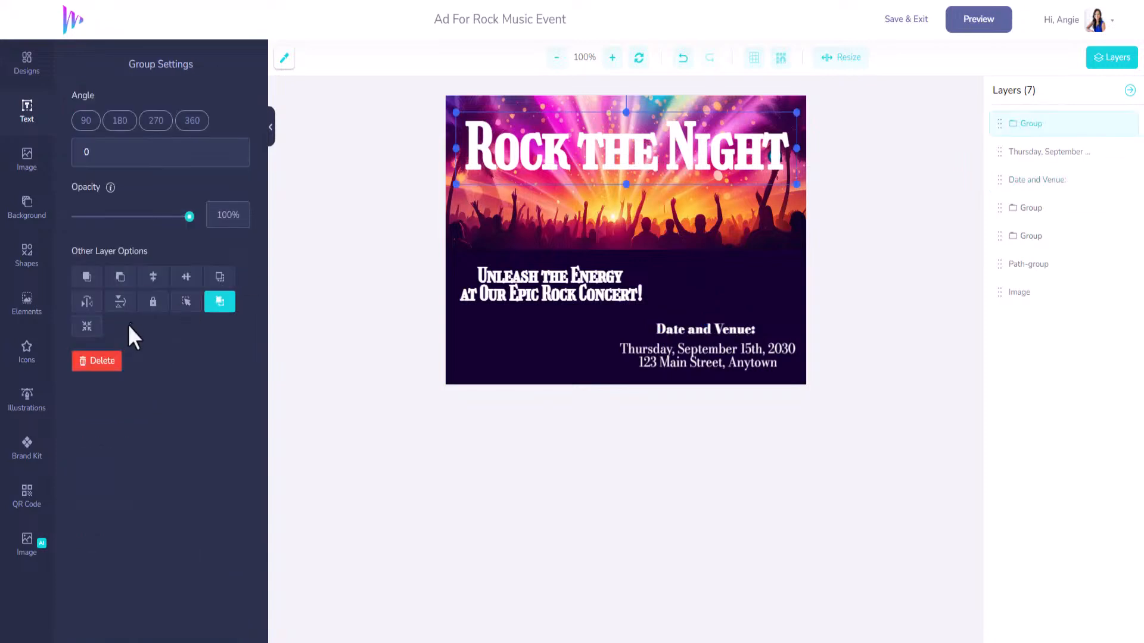
pyautogui.moveTo(638, 159); pyautogui.dragTo(635, 164)
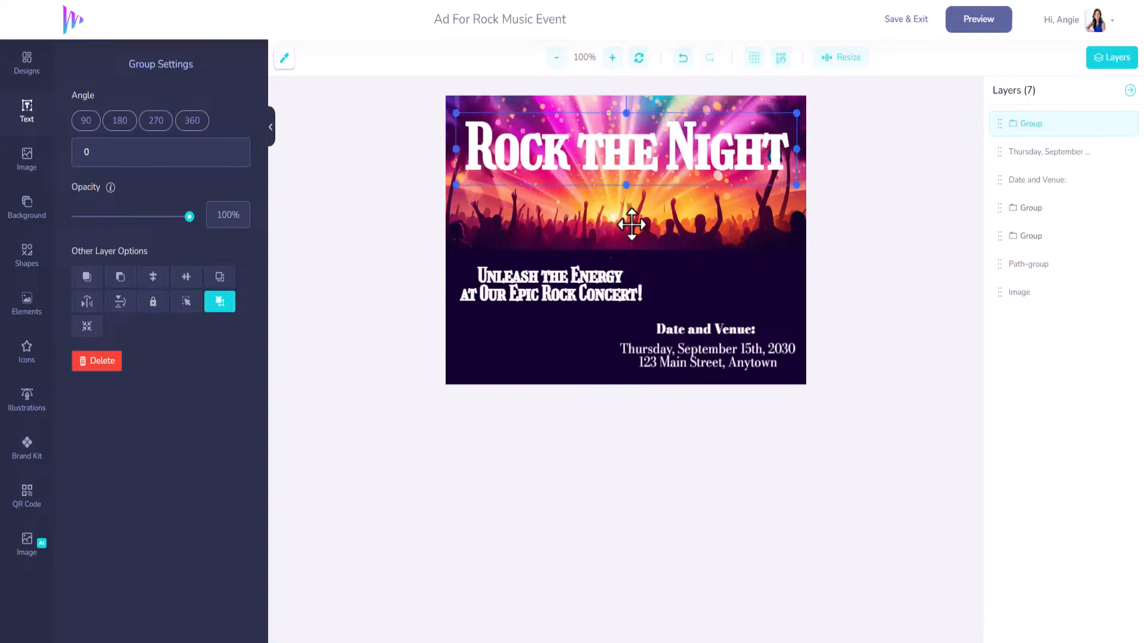
pyautogui.click(570, 290)
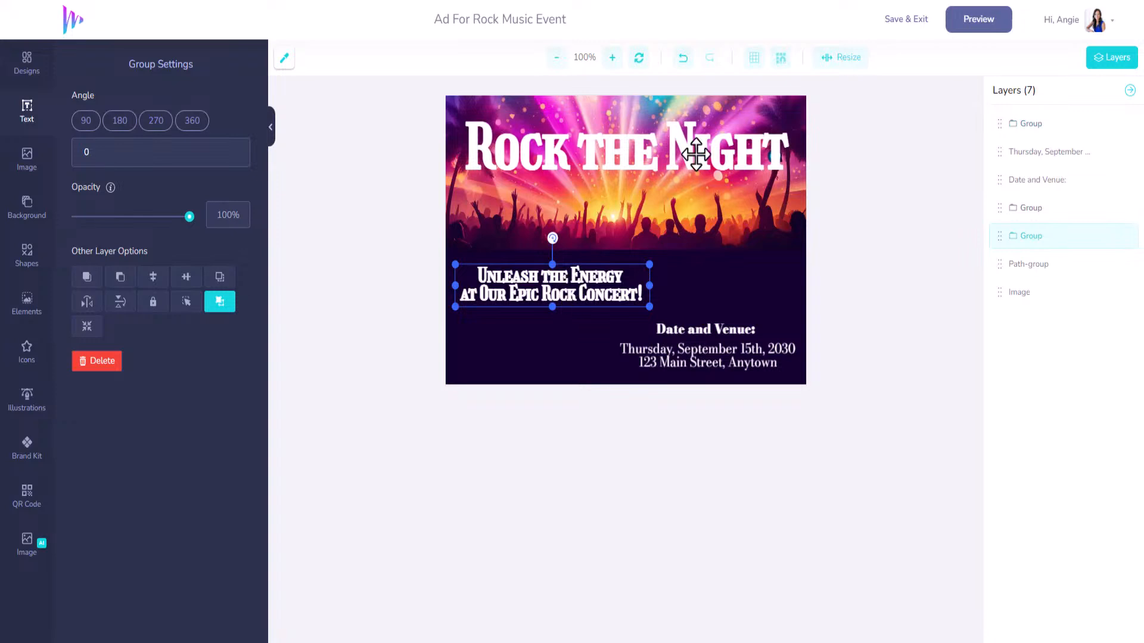
pyautogui.click(694, 154)
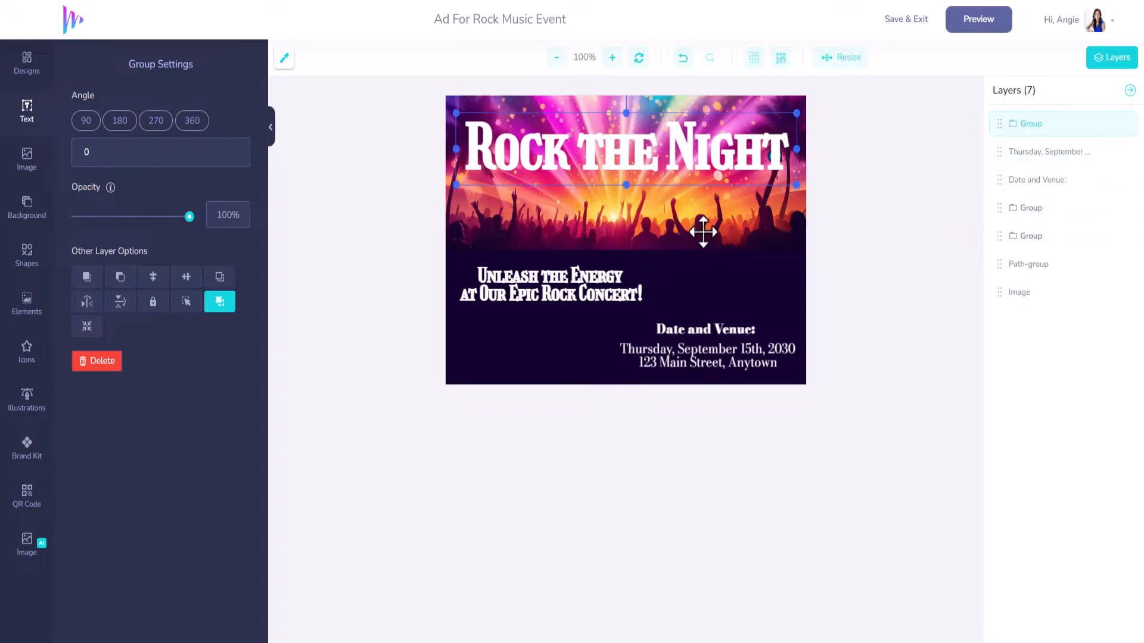
# Ungroup the Rock the Night title and turn the top copy black (#000000).
pyautogui.rightClick(707, 147)
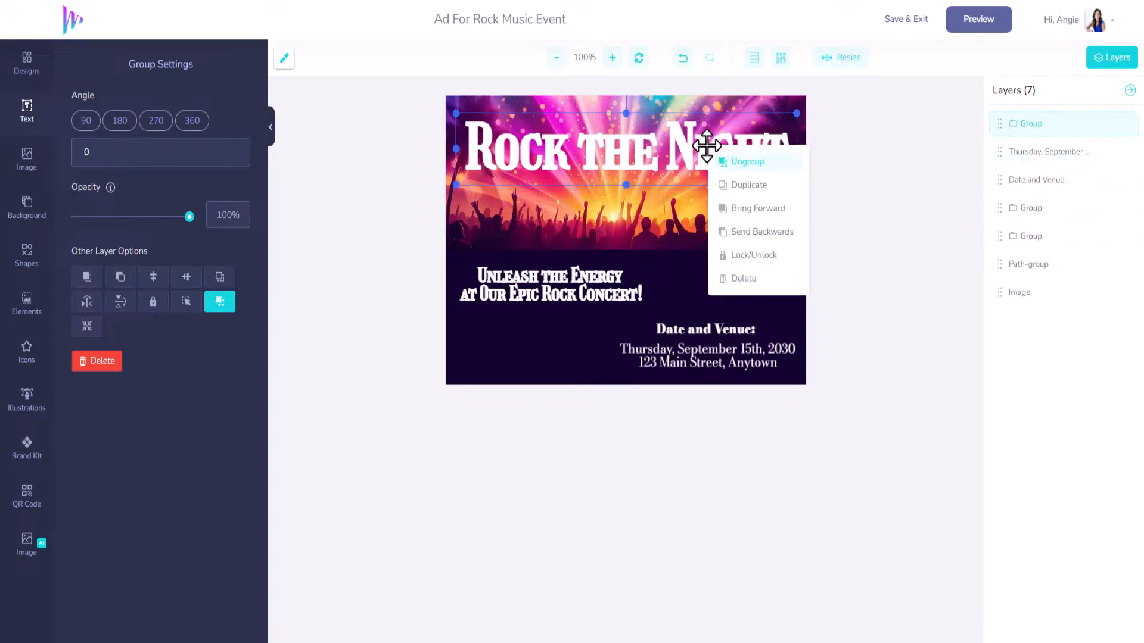
pyautogui.click(750, 166)
pyautogui.click(678, 291)
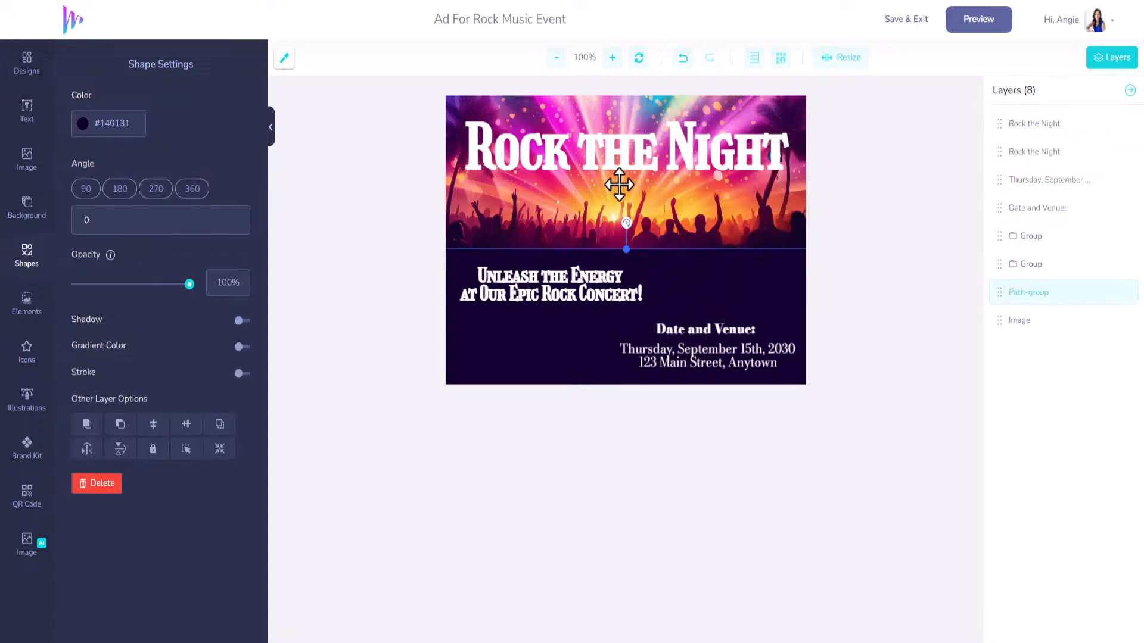
pyautogui.click(625, 156)
pyautogui.moveTo(625, 156); pyautogui.dragTo(625, 234)
pyautogui.click(626, 145)
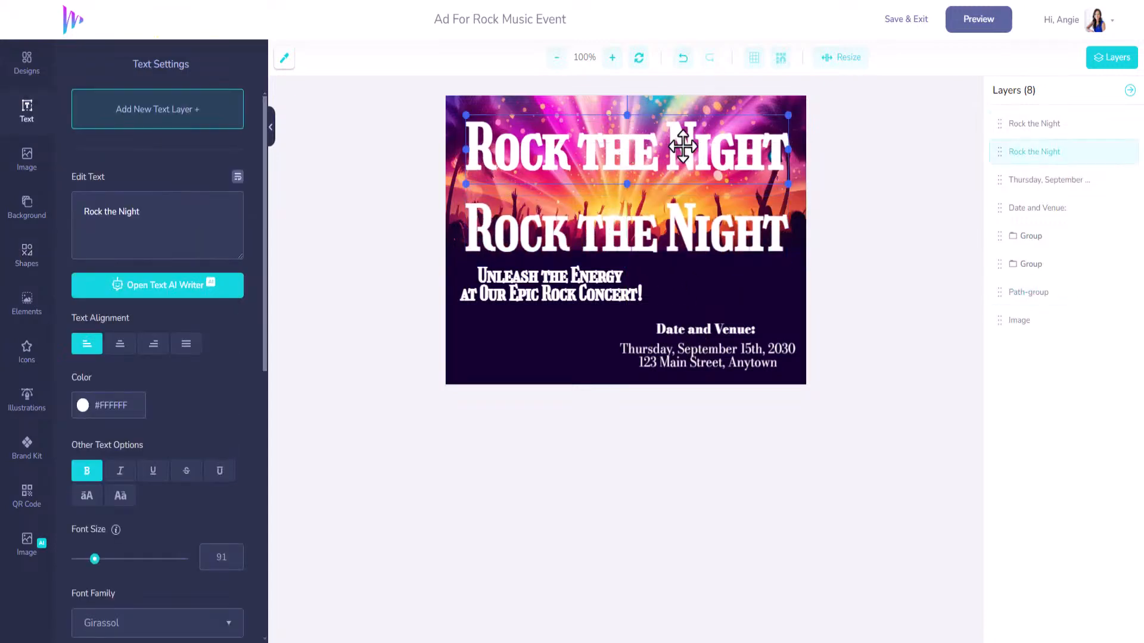
pyautogui.click(83, 405)
pyautogui.click(84, 528)
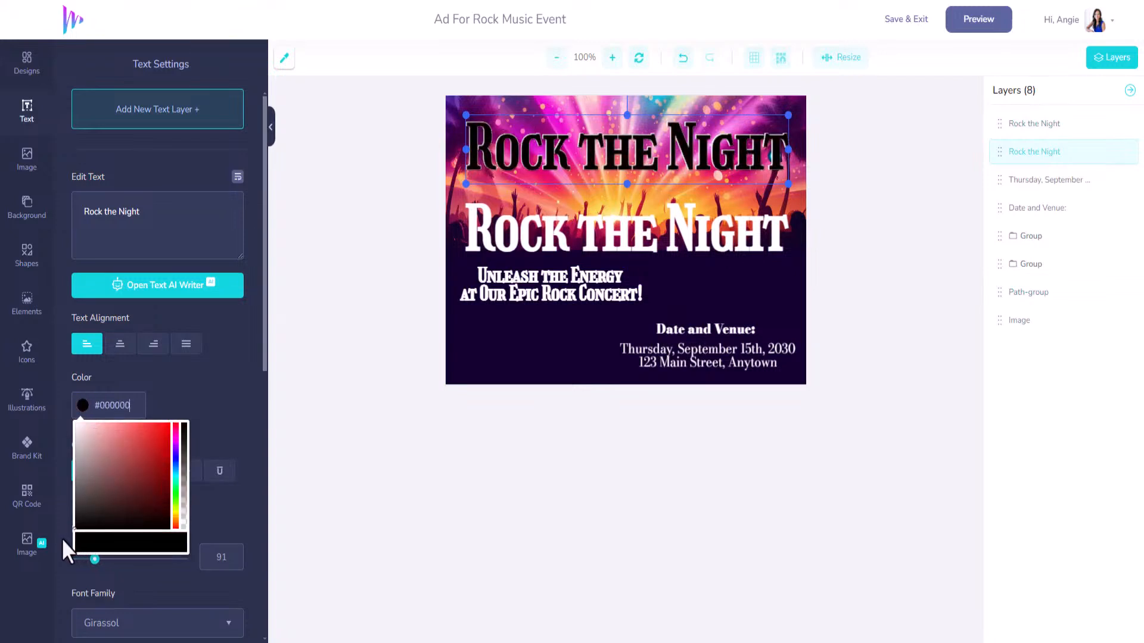
pyautogui.click(193, 417)
# Offset the white title copy over the black shadow and center the Unleash the Energy tagline.
pyautogui.scroll(-3, 219, 512)
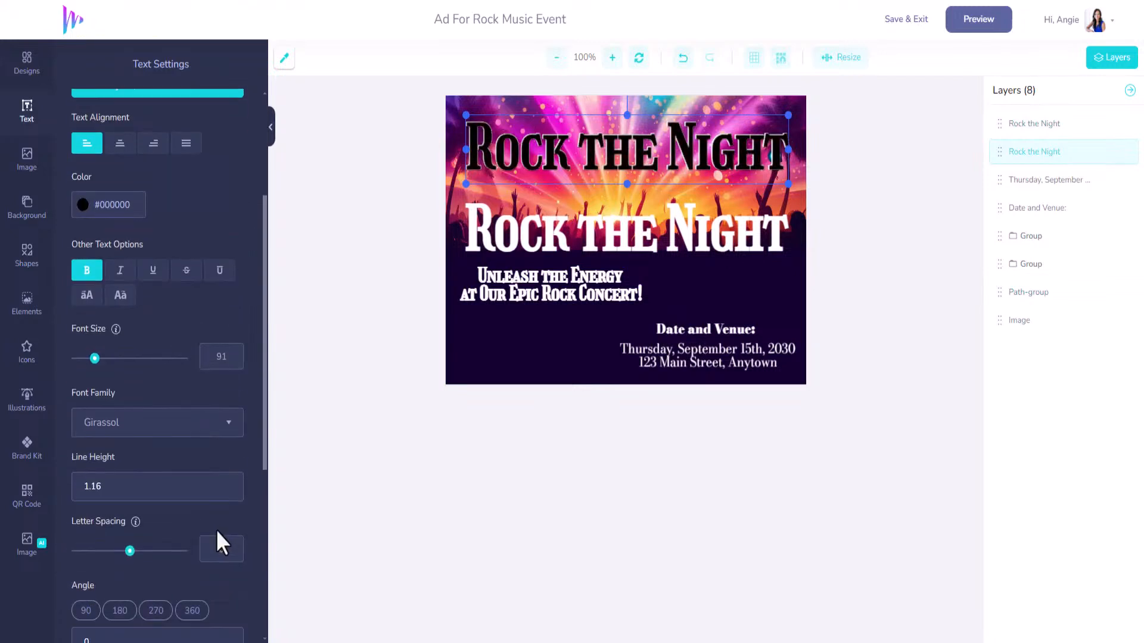
pyautogui.scroll(-2, 216, 530)
pyautogui.moveTo(556, 237); pyautogui.dragTo(576, 158)
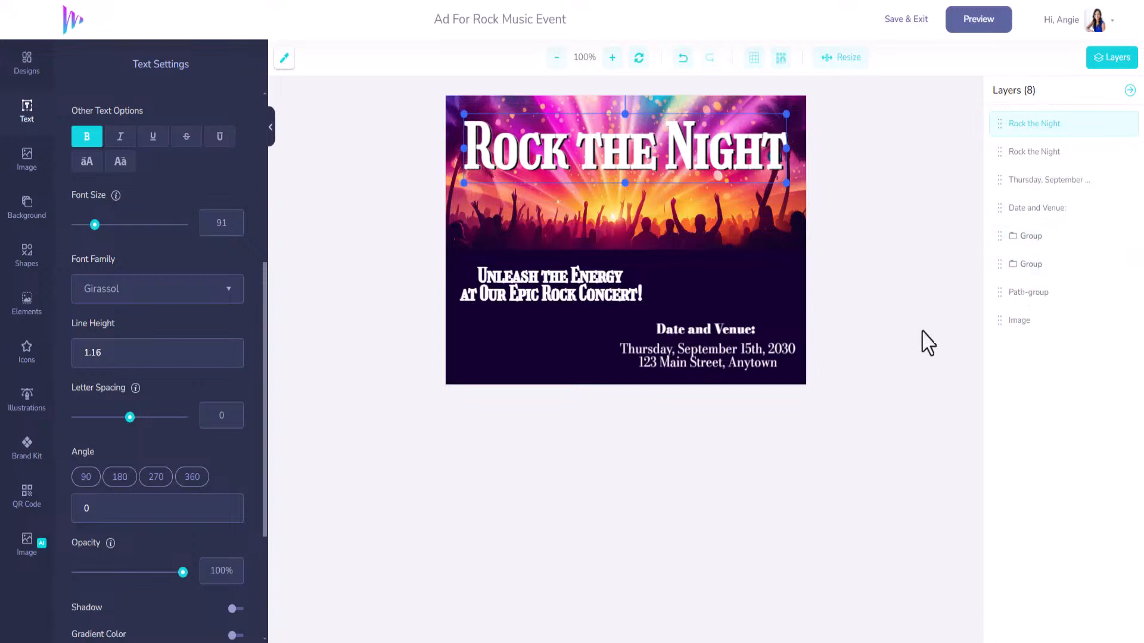
pyautogui.moveTo(596, 287); pyautogui.dragTo(650, 288)
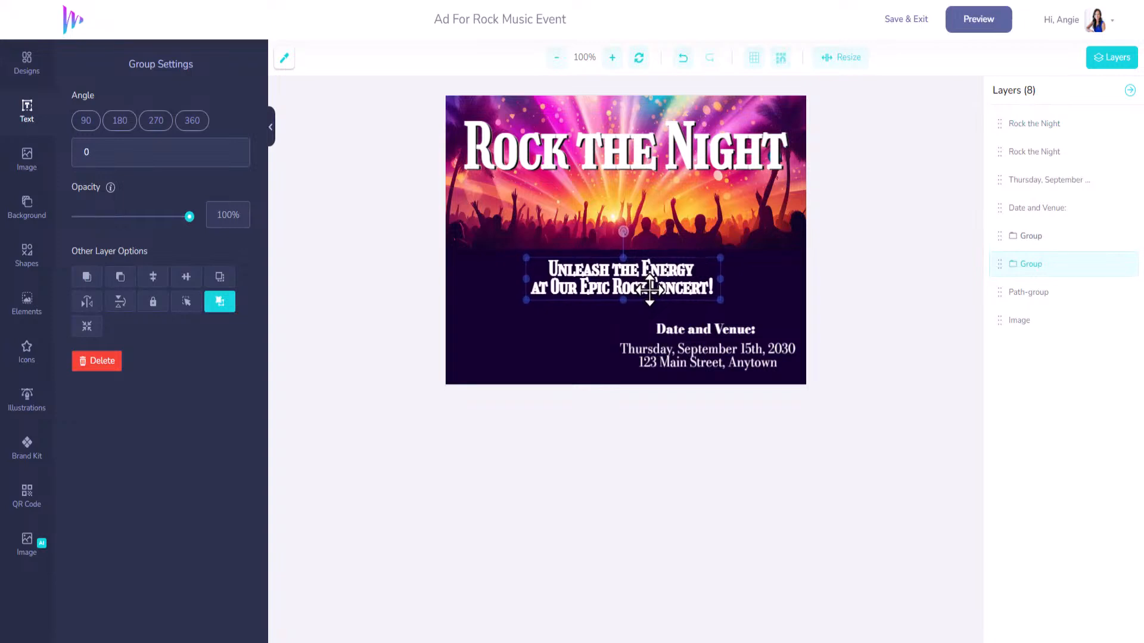
# Select the Date and Venue heading with its date and address lines and drag them to center under the tagline.
pyautogui.click(695, 332)
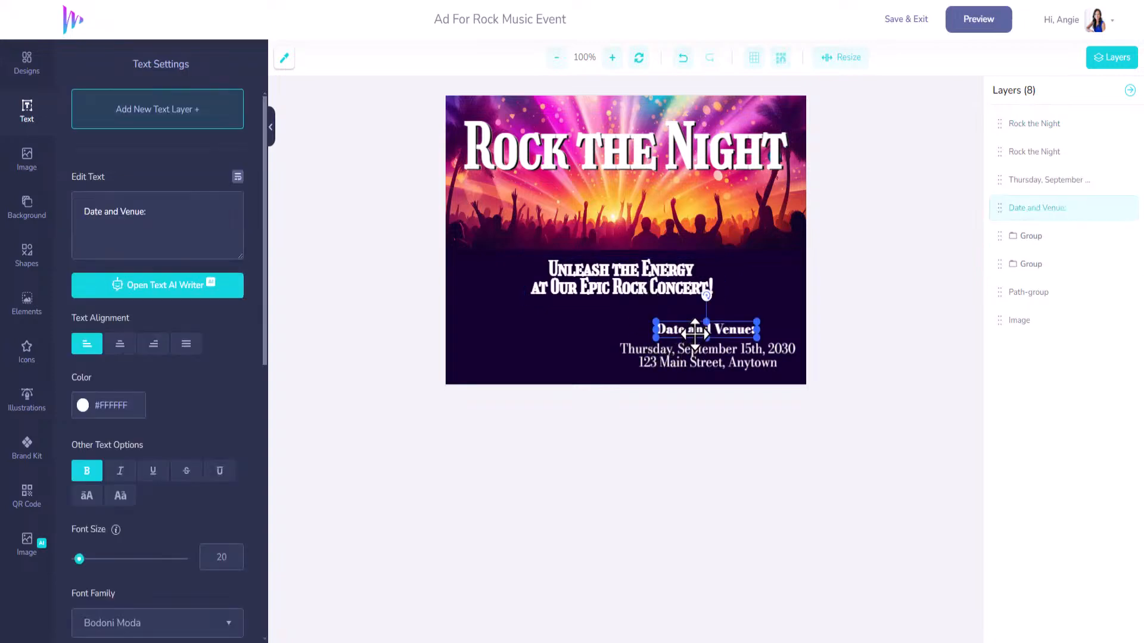
pyautogui.keyDown('shift'); pyautogui.click(698, 355); pyautogui.keyUp('shift')
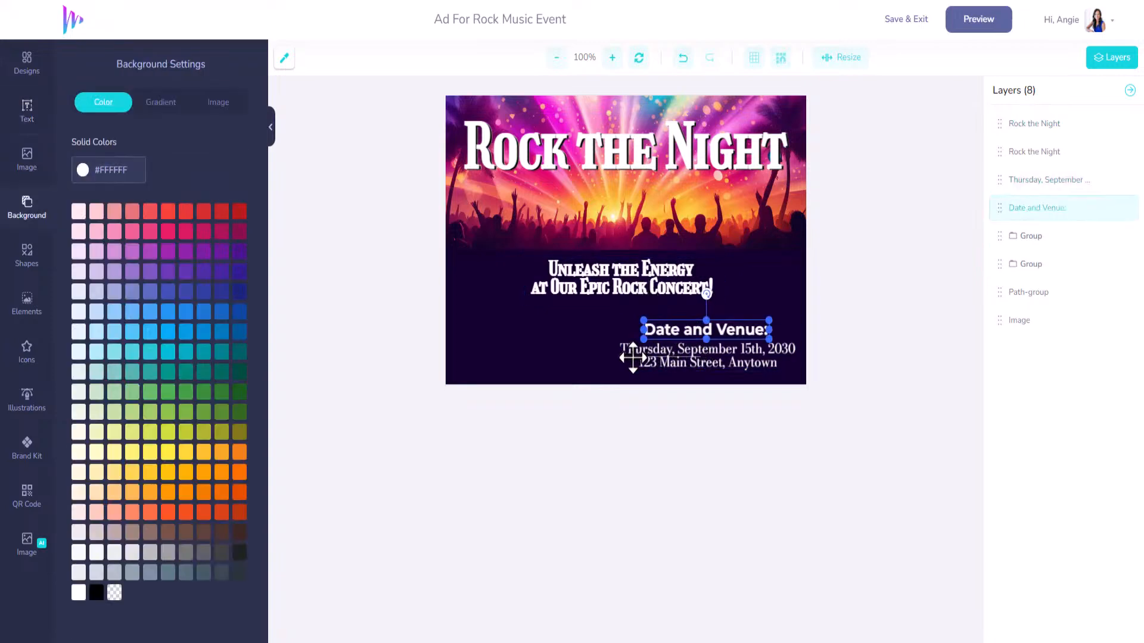
pyautogui.keyDown('shift'); pyautogui.click(679, 355); pyautogui.keyUp('shift')
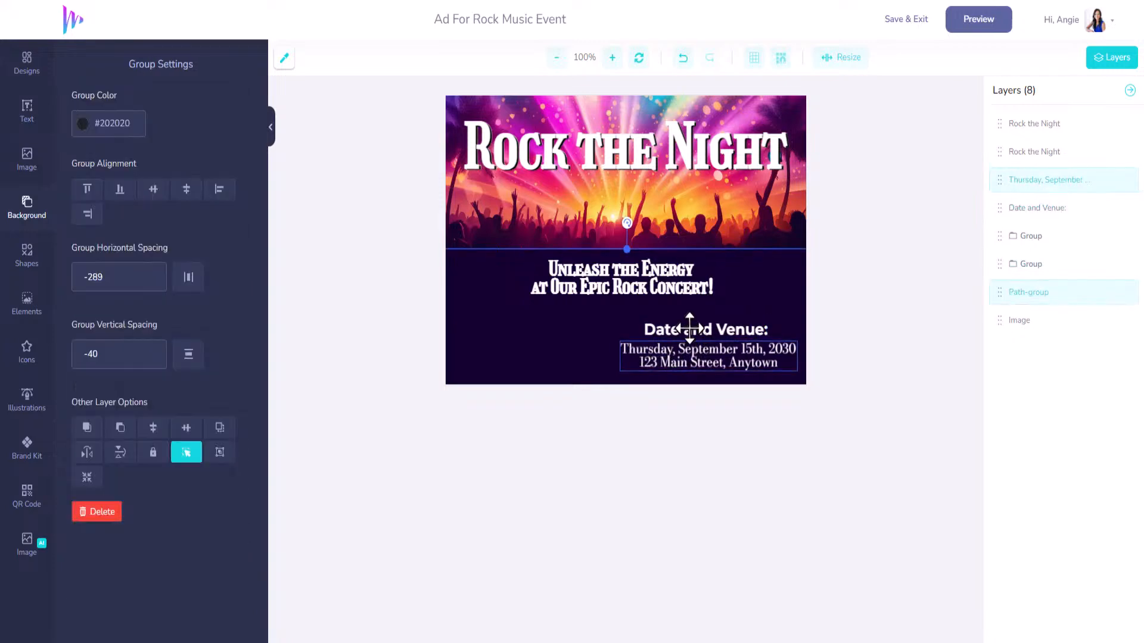
pyautogui.click(706, 200)
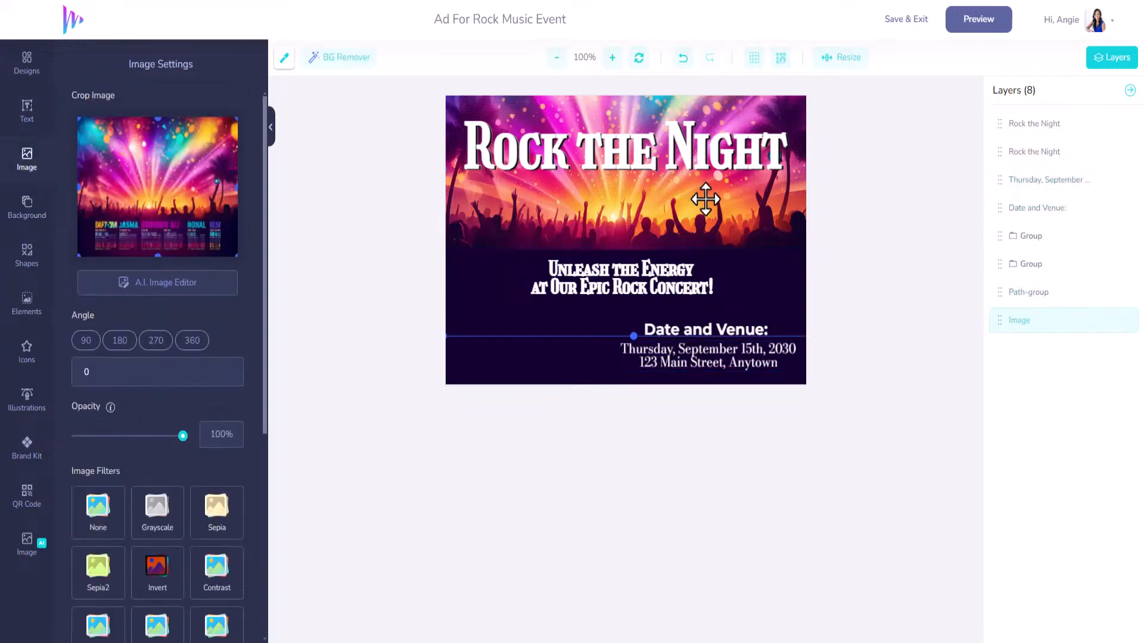
pyautogui.click(722, 331)
pyautogui.keyDown('shift'); pyautogui.click(721, 358); pyautogui.keyUp('shift')
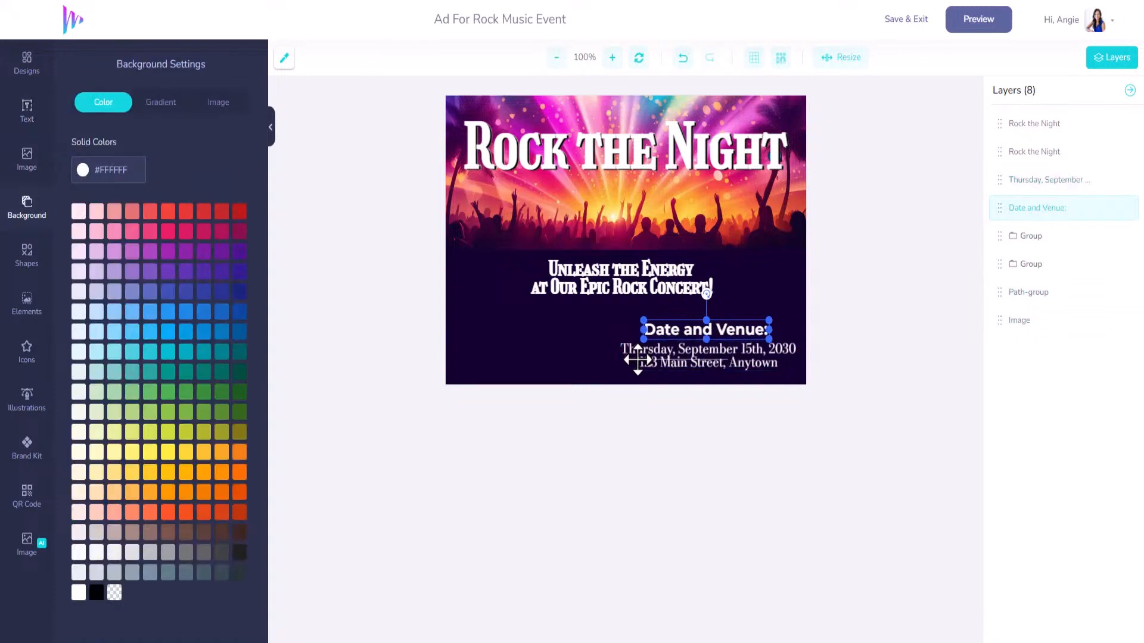
pyautogui.click(644, 195)
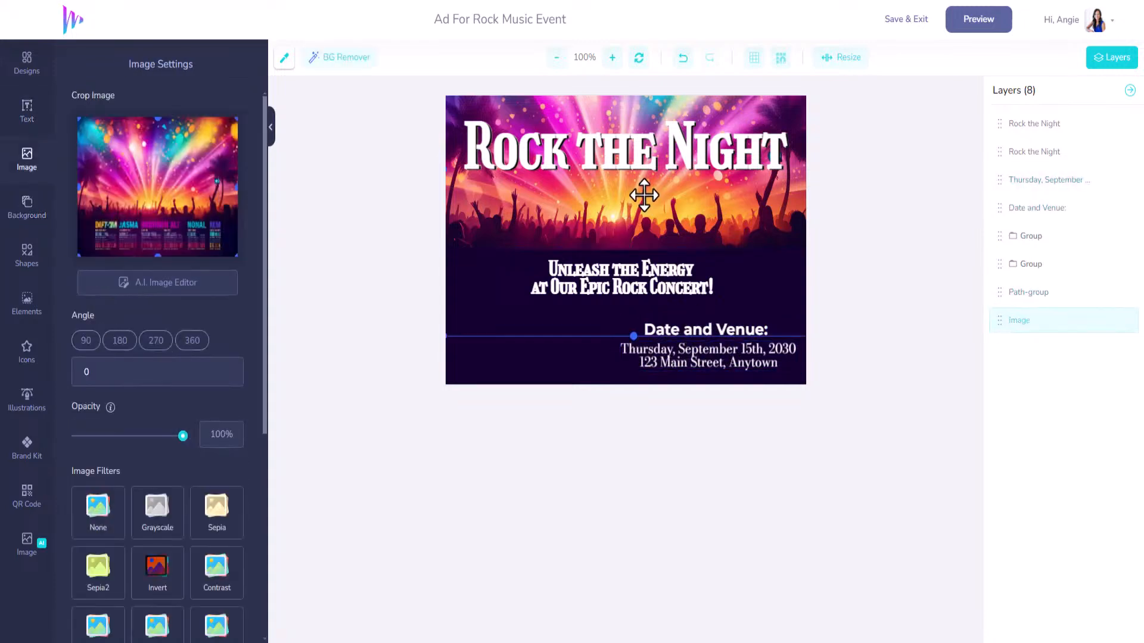
pyautogui.click(702, 328)
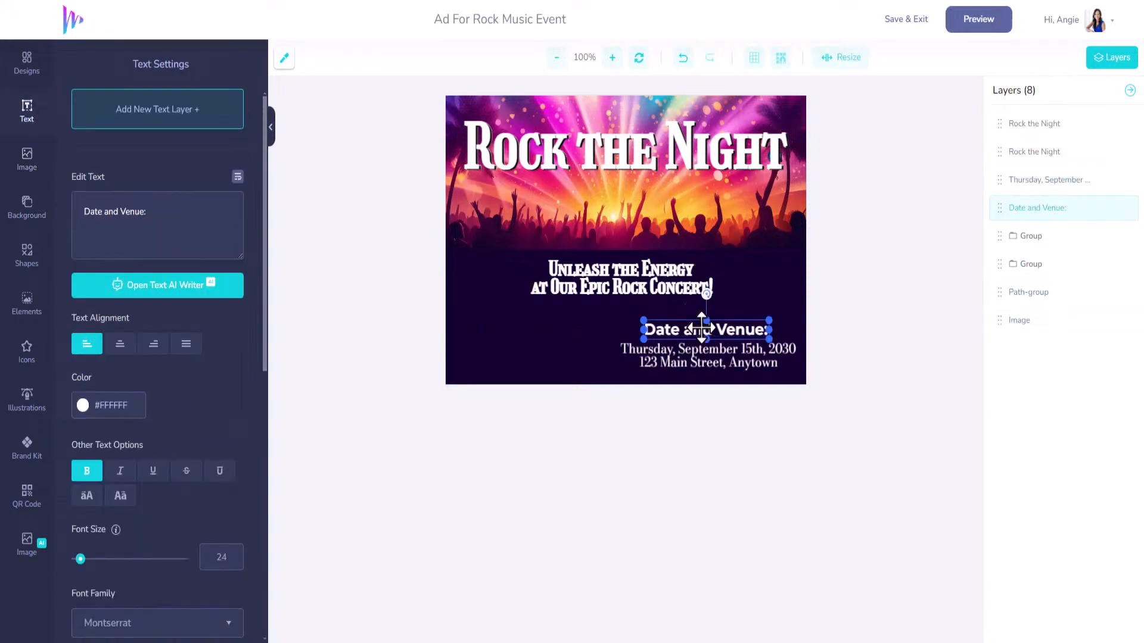
pyautogui.keyDown('shift'); pyautogui.click(705, 353); pyautogui.keyUp('shift')
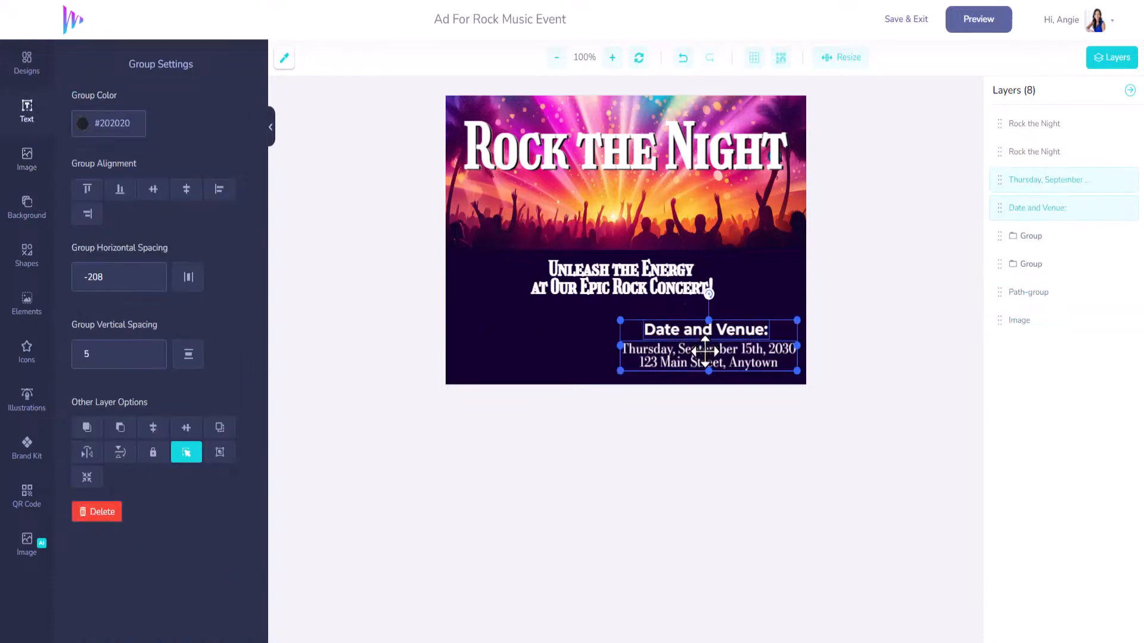
pyautogui.moveTo(704, 353); pyautogui.dragTo(624, 347)
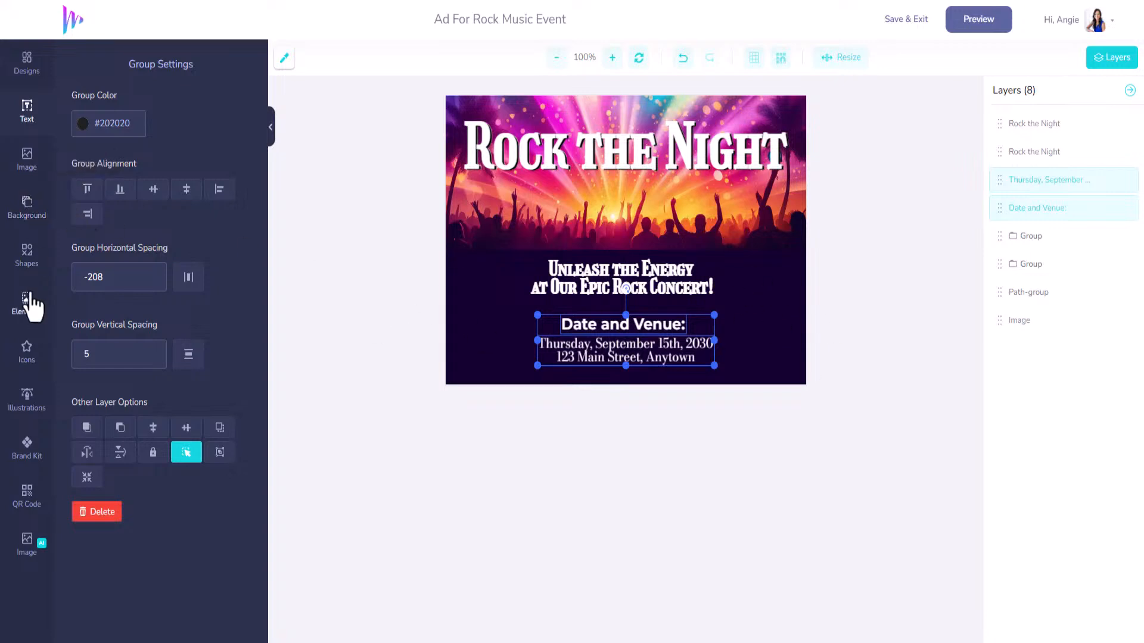
pyautogui.click(25, 358)
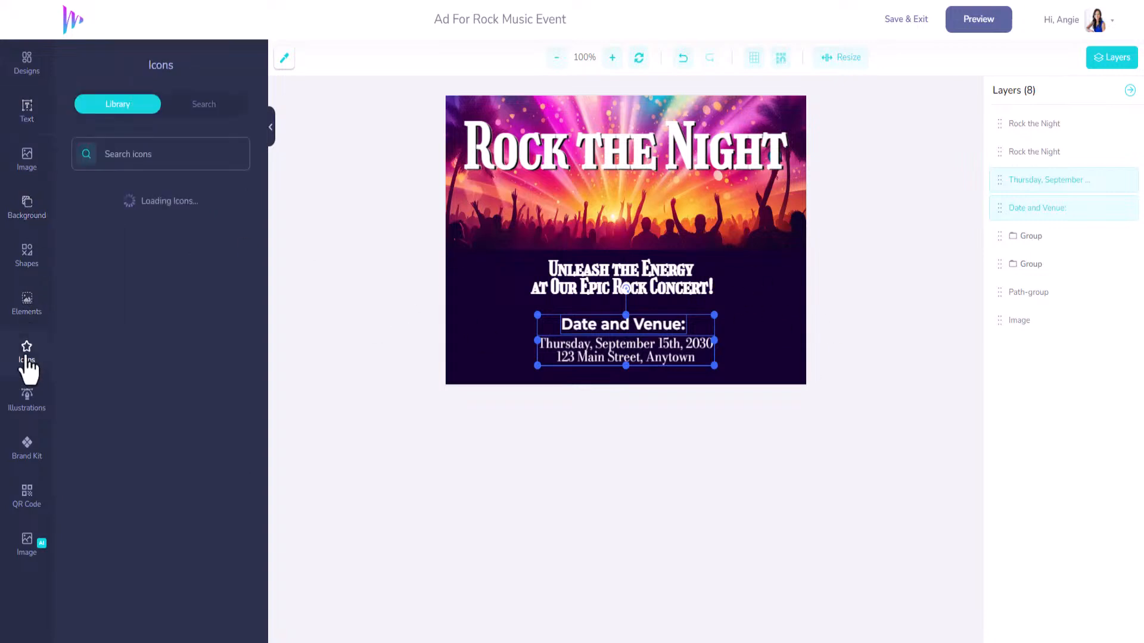
# Search the icons for 'music' and place the guitar-music icon beside the event details.
pyautogui.click(177, 156)
pyautogui.write('muisic')
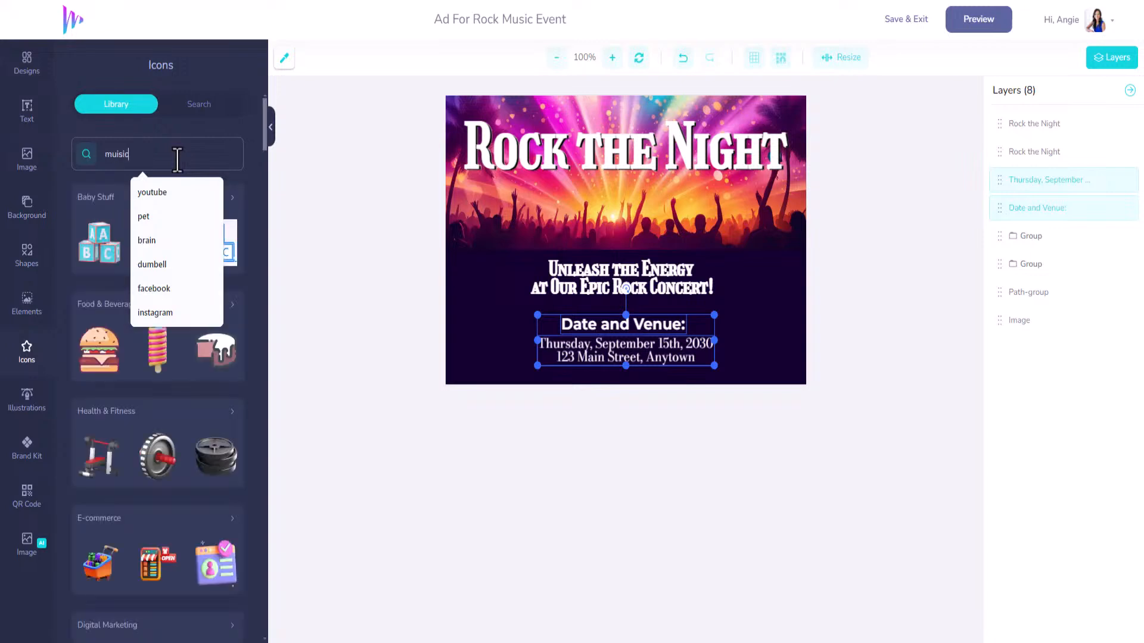
pyautogui.press('Return')
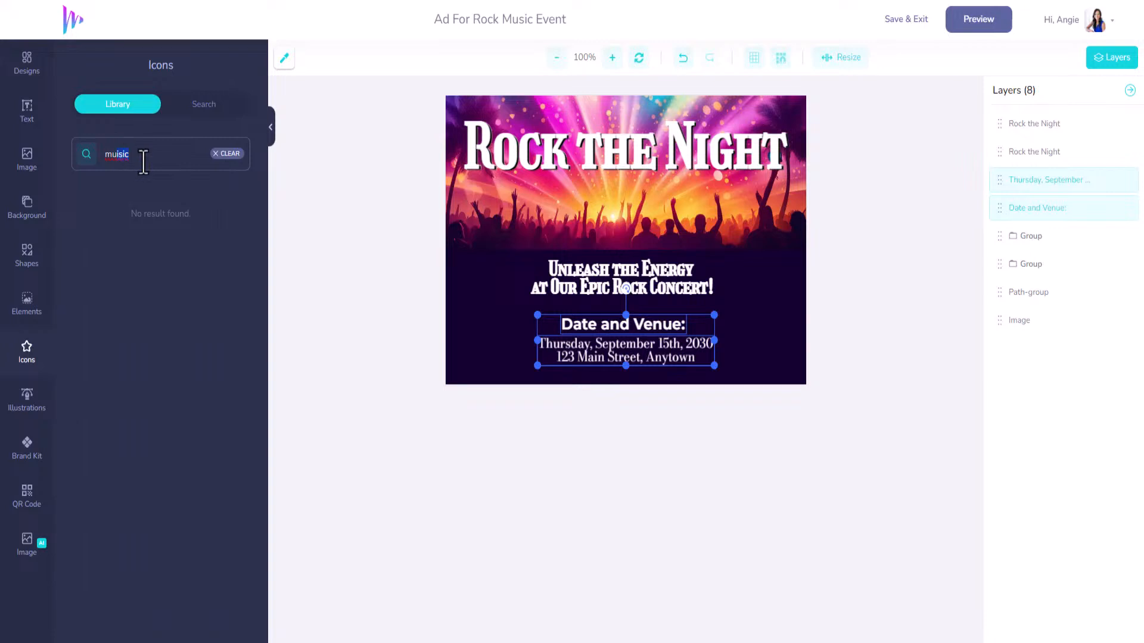
pyautogui.press('Return')
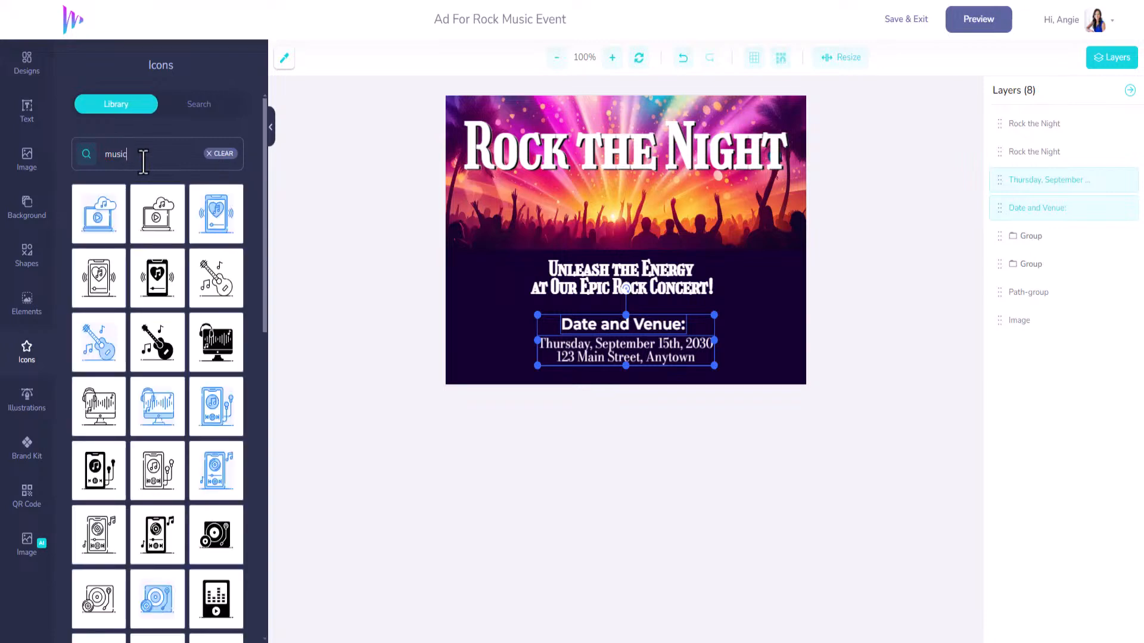
pyautogui.click(167, 367)
pyautogui.moveTo(631, 248); pyautogui.dragTo(764, 327)
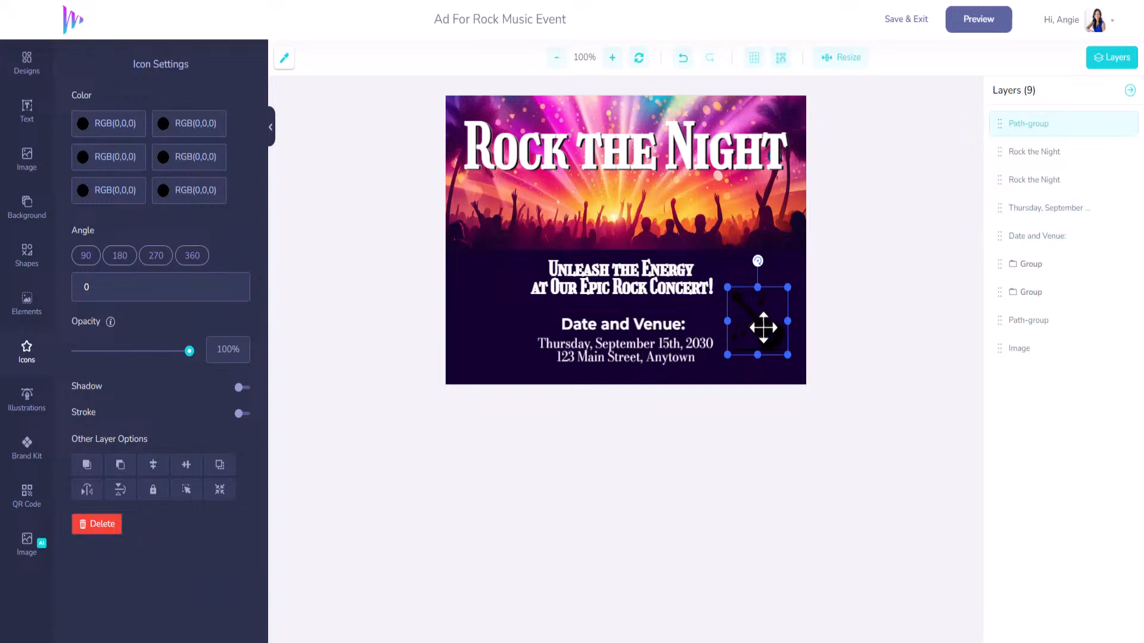
# Try #12D6DF on the icon's first colour, then set the first and second colours to white.
pyautogui.click(83, 130)
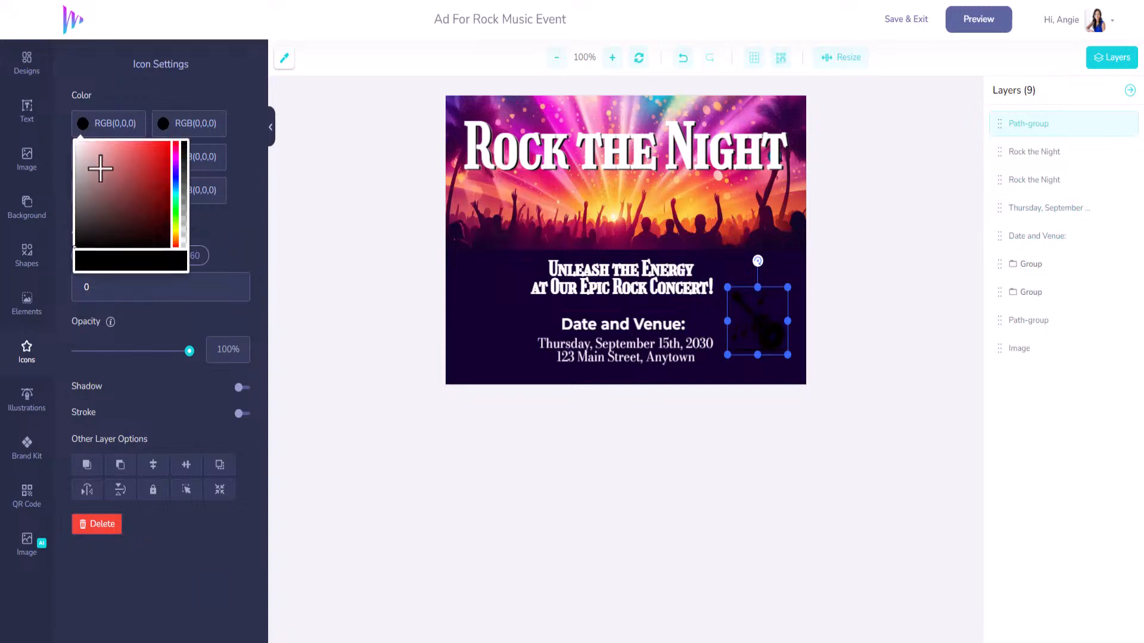
pyautogui.moveTo(95, 125); pyautogui.dragTo(150, 130)
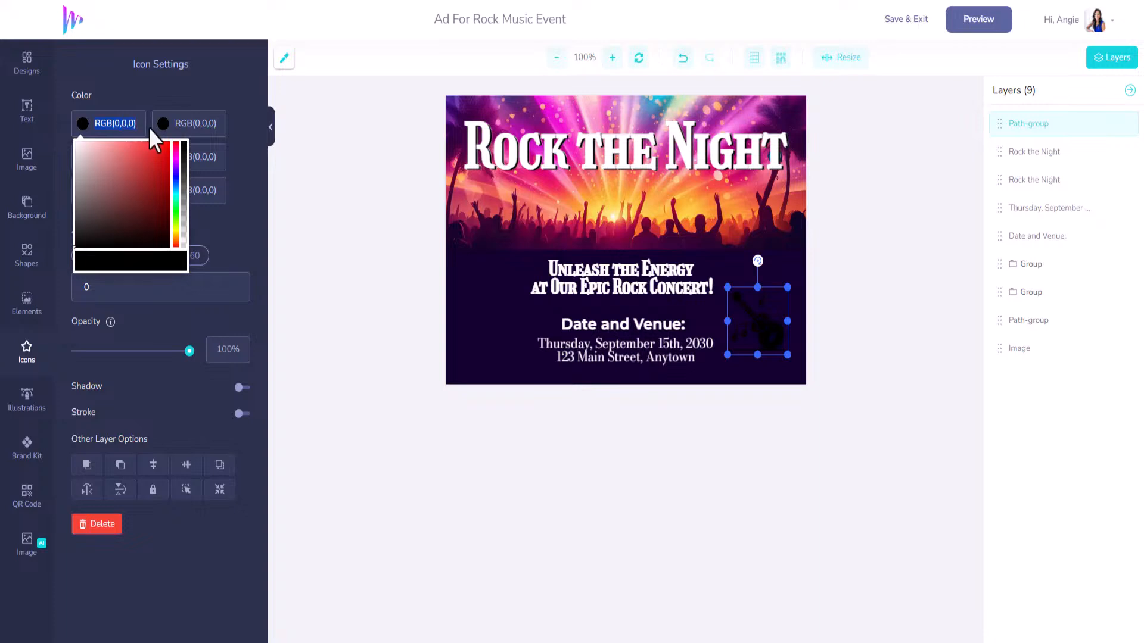
pyautogui.write('#12D6D')
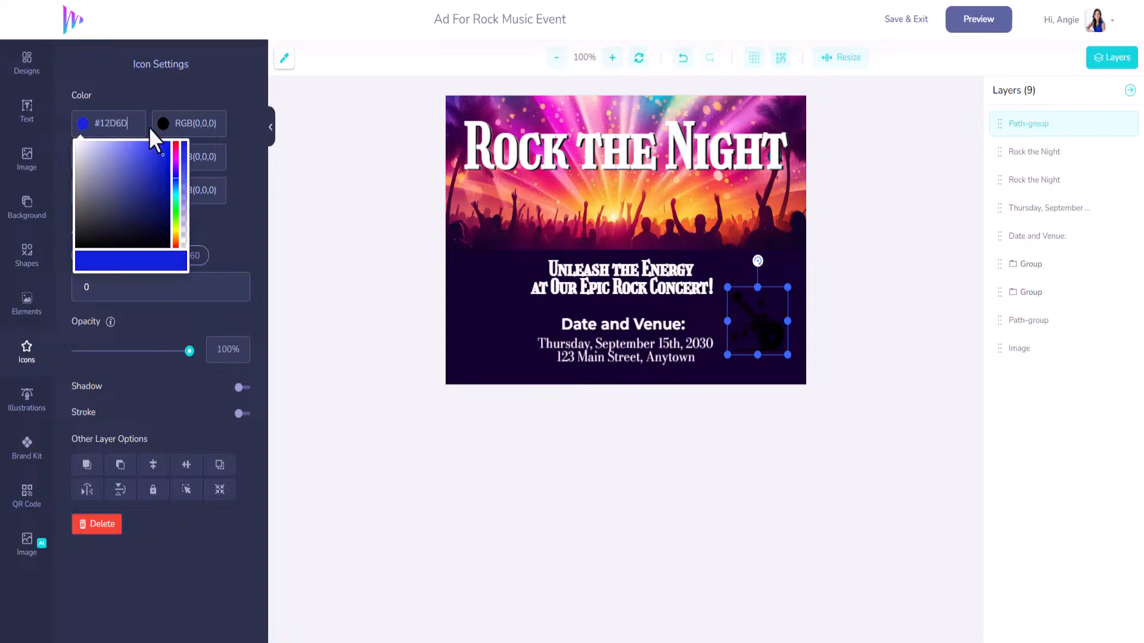
pyautogui.write('F')
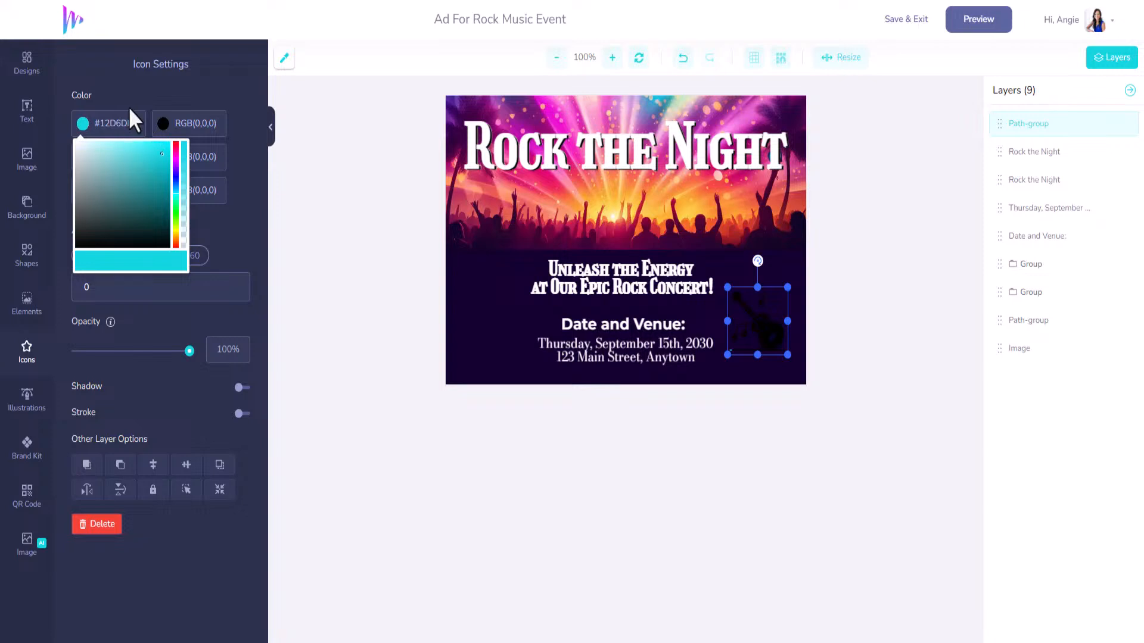
pyautogui.click(135, 113)
pyautogui.click(83, 126)
pyautogui.moveTo(89, 169); pyautogui.dragTo(61, 149)
pyautogui.click(200, 125)
pyautogui.moveTo(172, 172); pyautogui.dragTo(70, 167)
# Change the third colour's shade and make the fourth, fifth and sixth colours white, including the music notes.
pyautogui.click(83, 157)
pyautogui.click(91, 187)
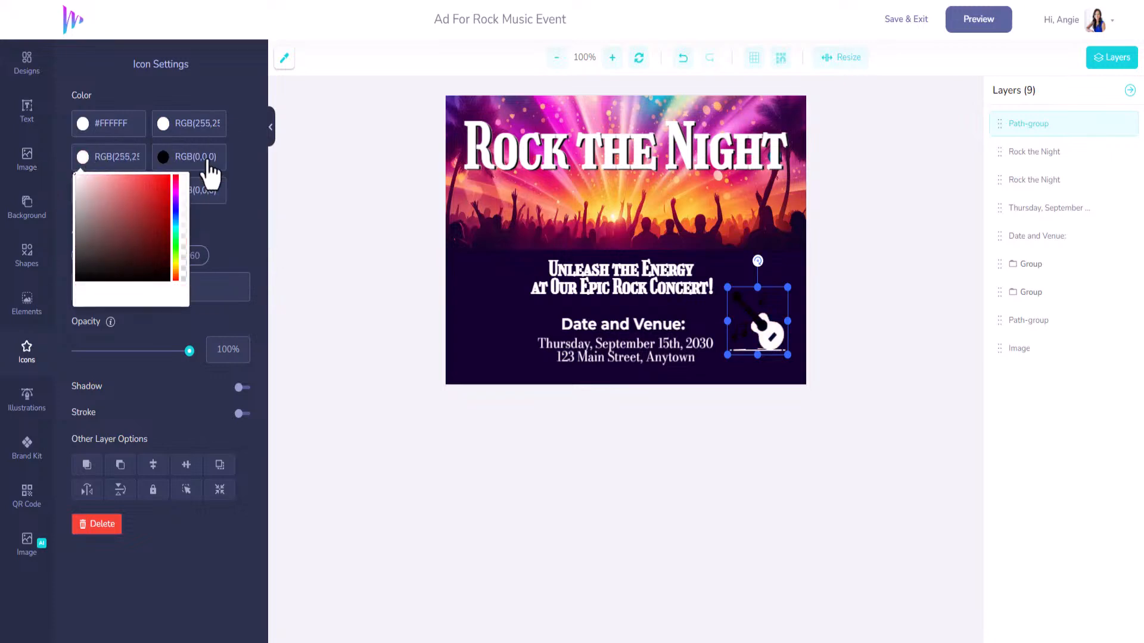
pyautogui.click(165, 157)
pyautogui.moveTo(177, 173); pyautogui.dragTo(134, 165)
pyautogui.click(100, 196)
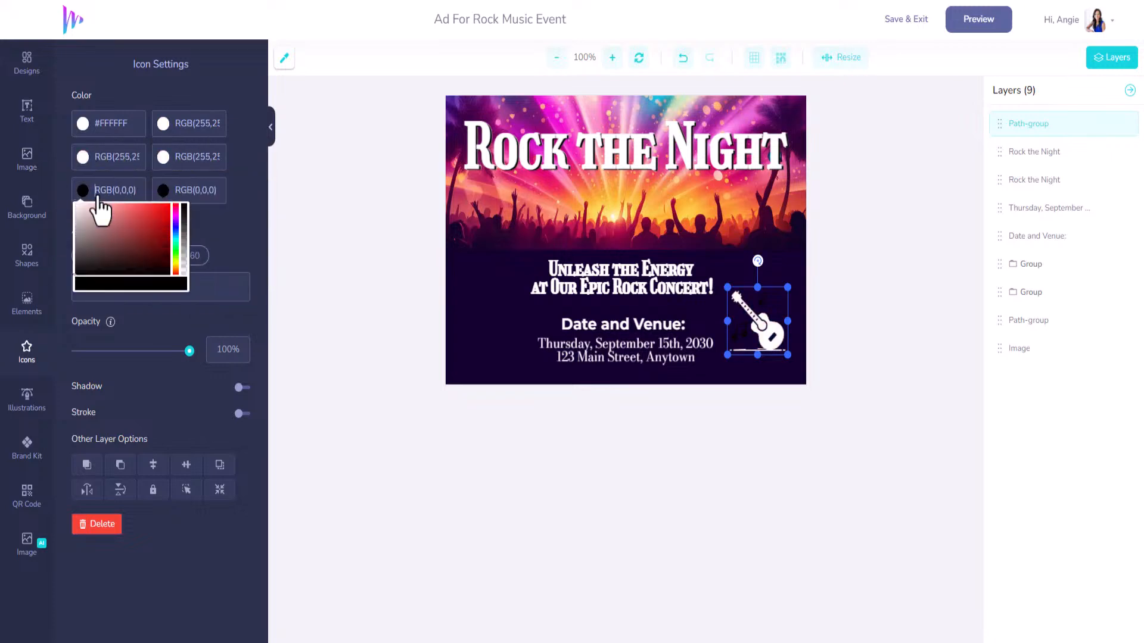
pyautogui.moveTo(121, 230); pyautogui.dragTo(56, 198)
pyautogui.click(167, 195)
pyautogui.moveTo(173, 224); pyautogui.dragTo(133, 204)
# Give the guitar neck cyan #12D6DF and the body magenta #F70FFF, then enlarge the icon slightly.
pyautogui.click(194, 158)
pyautogui.moveTo(179, 162); pyautogui.dragTo(268, 174)
pyautogui.write('#12D6')
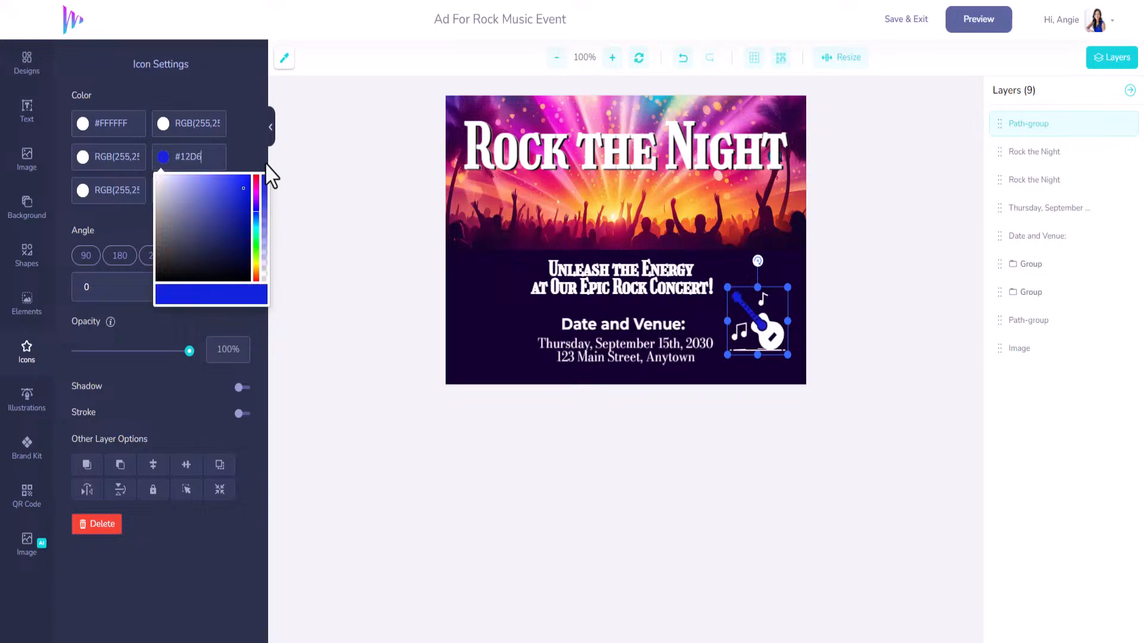
pyautogui.write('DF')
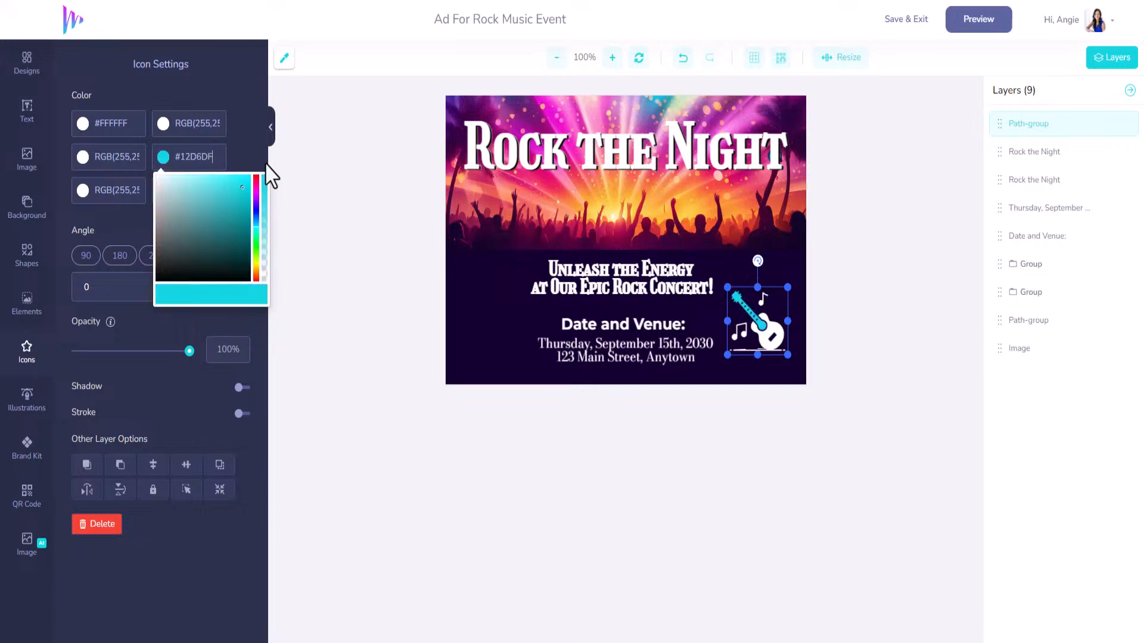
pyautogui.click(113, 162)
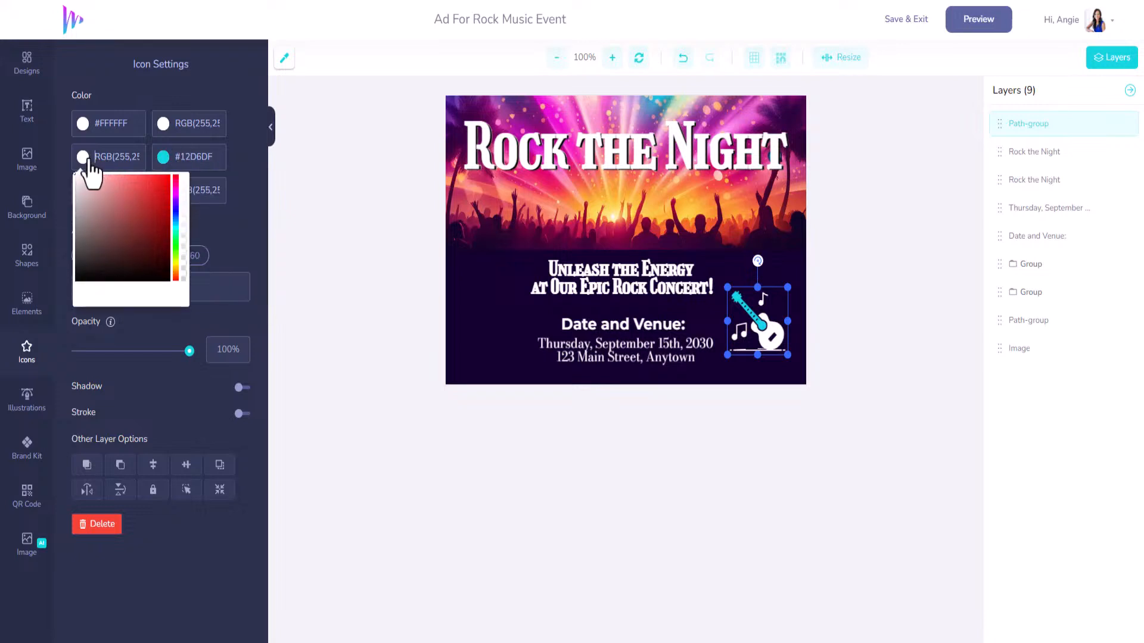
pyautogui.moveTo(76, 245); pyautogui.dragTo(70, 305)
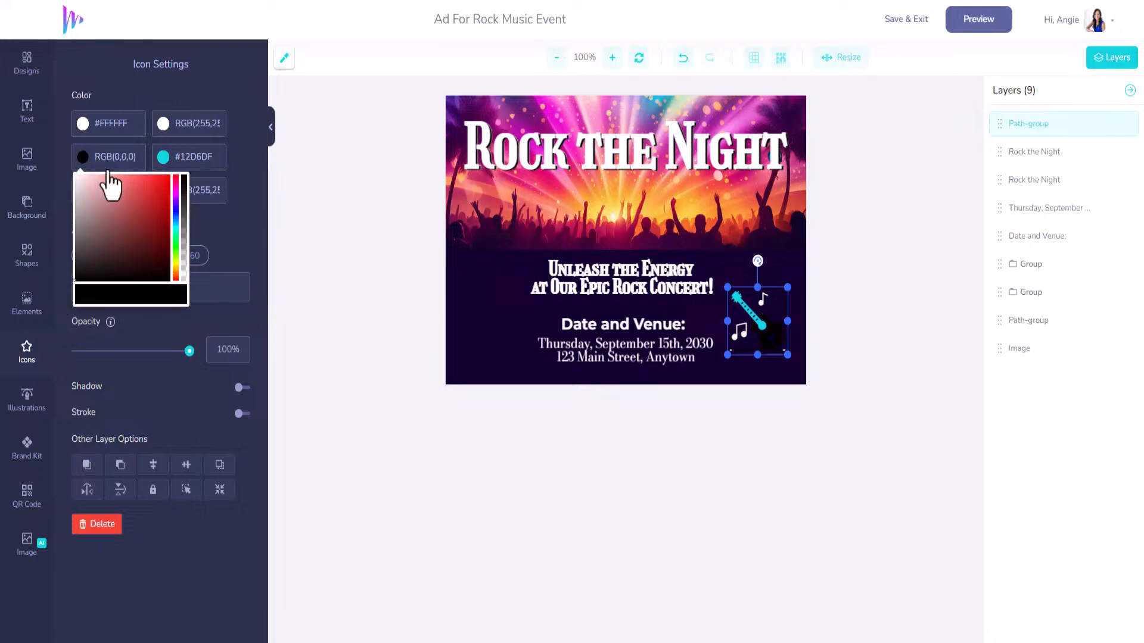
pyautogui.moveTo(139, 159); pyautogui.dragTo(59, 160)
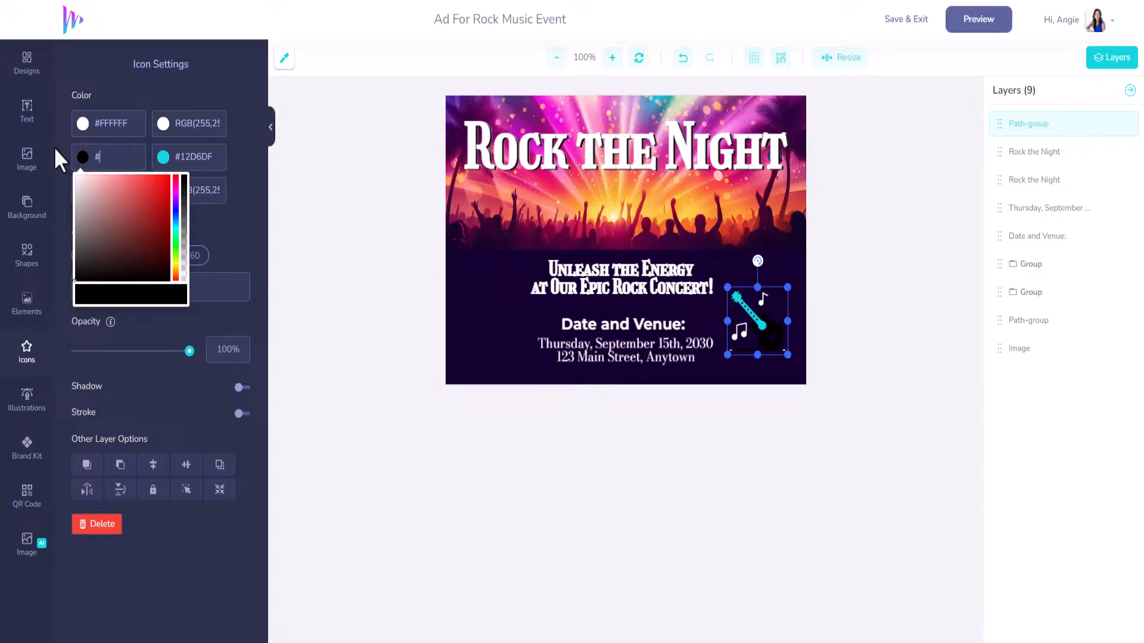
pyautogui.write('#F70FFF')
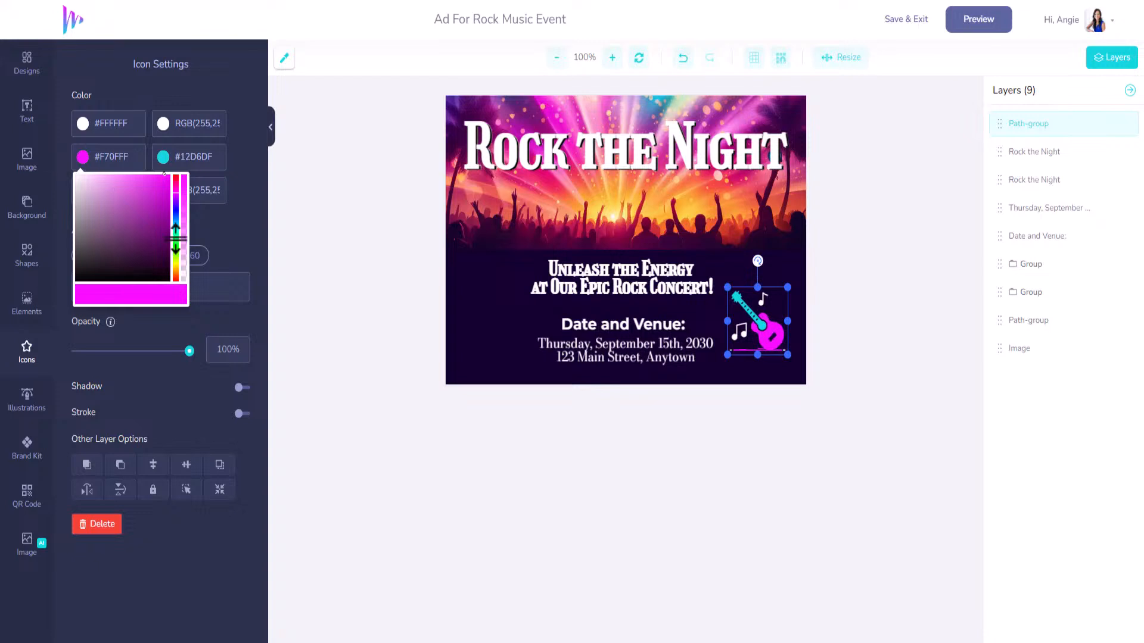
pyautogui.click(244, 233)
pyautogui.moveTo(773, 333)
pyautogui.mouseDown()
pyautogui.moveTo(775, 322)
pyautogui.moveTo(803, 362)
pyautogui.moveTo(779, 349)
pyautogui.mouseUp()
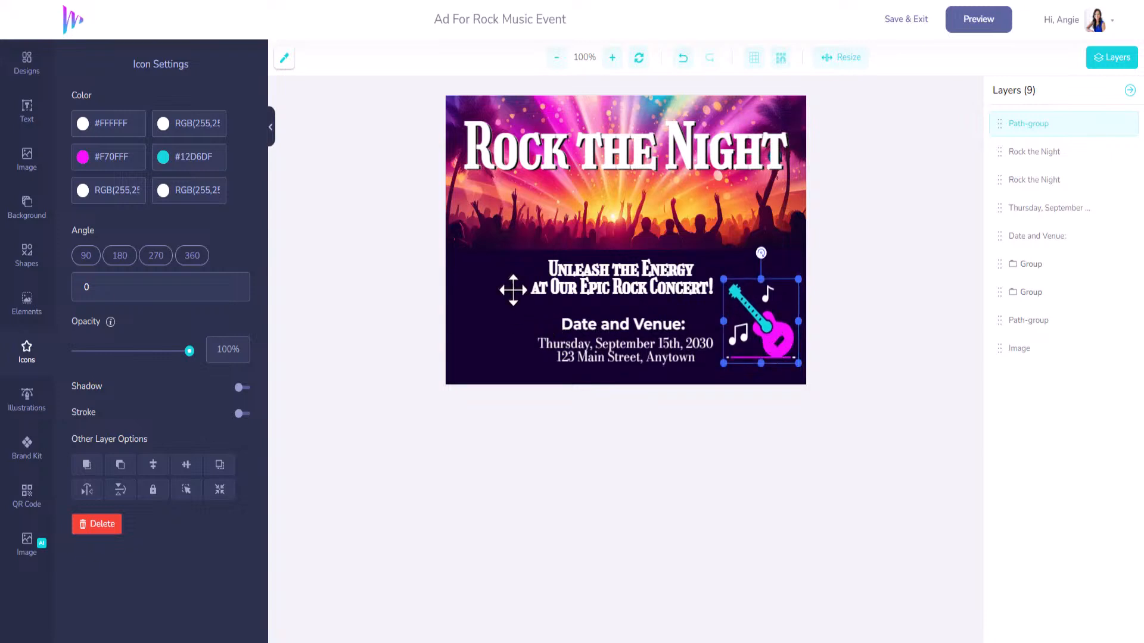
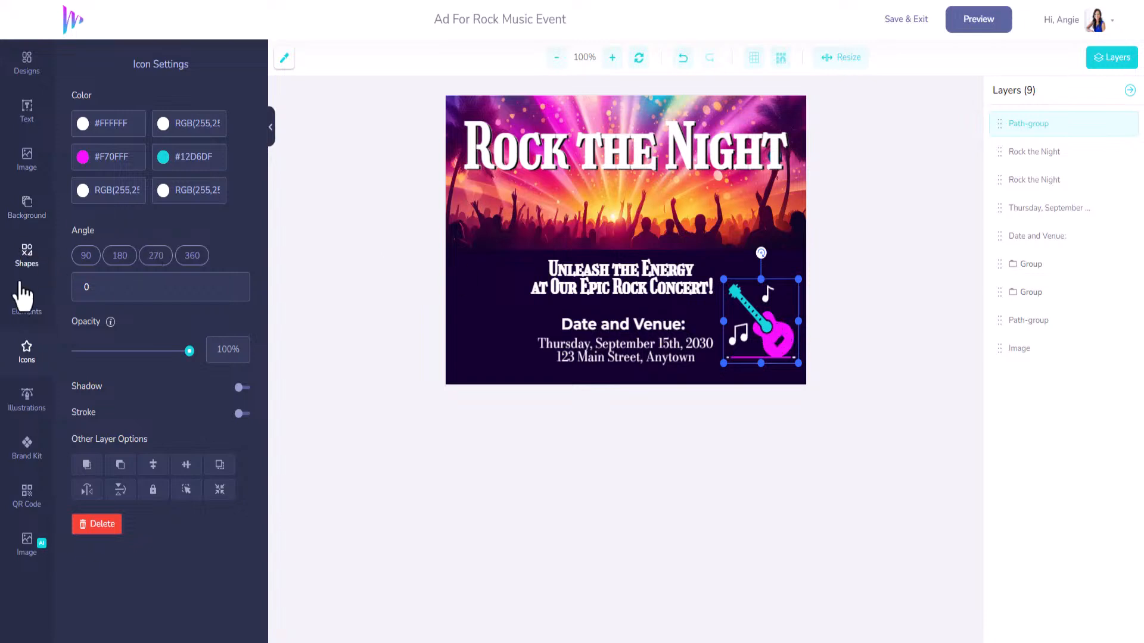
# Browse the music icons, load more results, and add the black boombox icon to the poster.
pyautogui.click(25, 354)
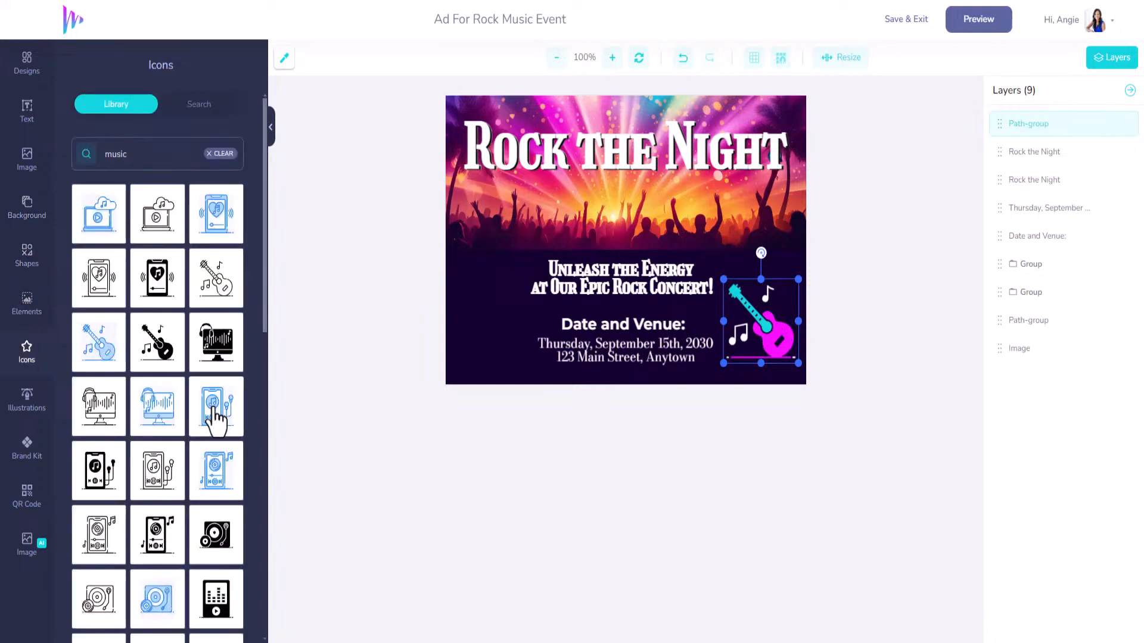
pyautogui.scroll(-10, 215, 419)
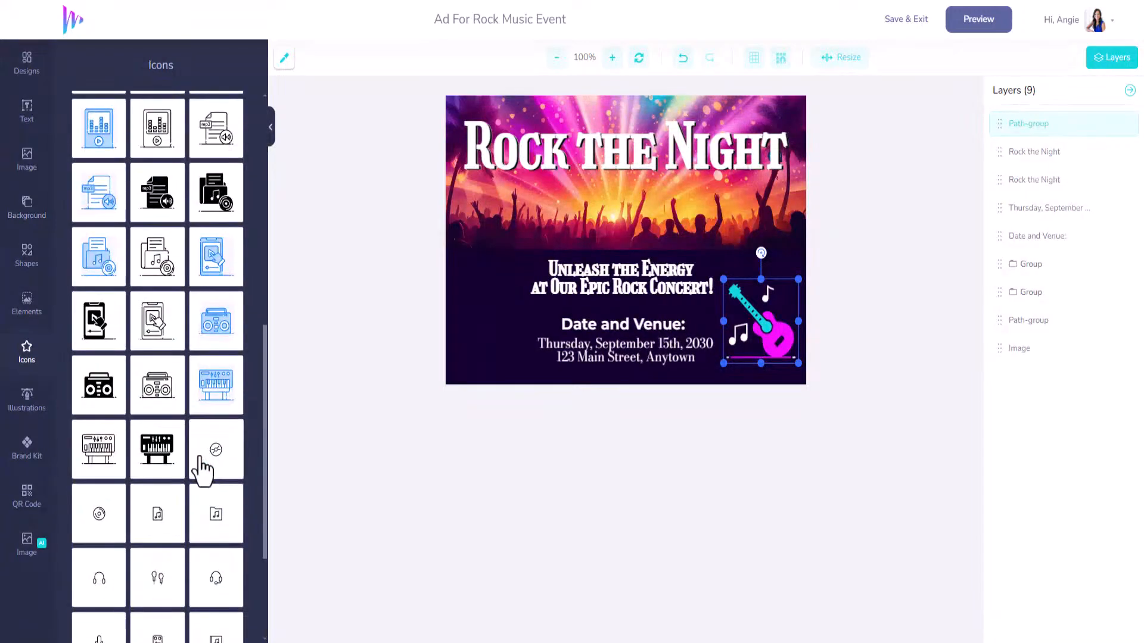
pyautogui.scroll(-3, 202, 471)
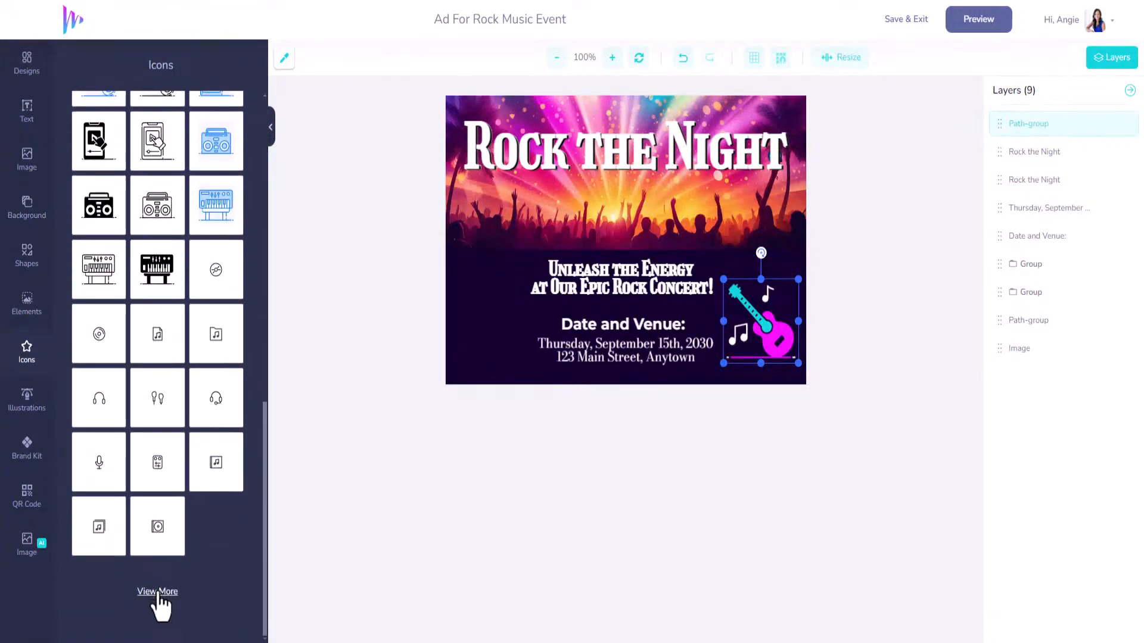
pyautogui.click(156, 590)
pyautogui.scroll(-1, 181, 363)
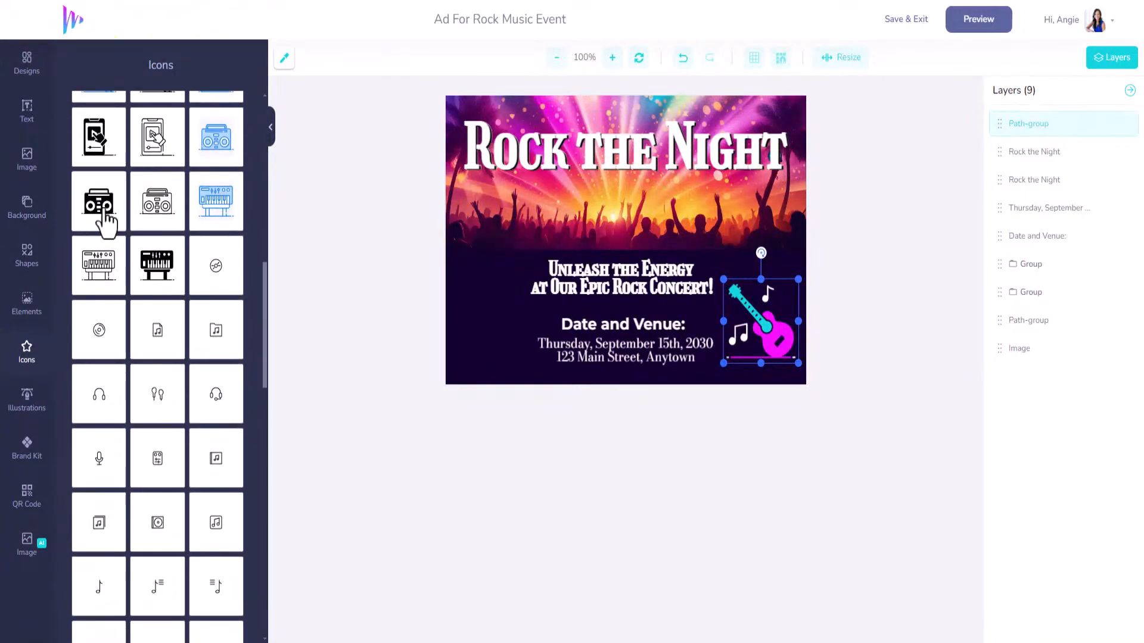
pyautogui.click(104, 221)
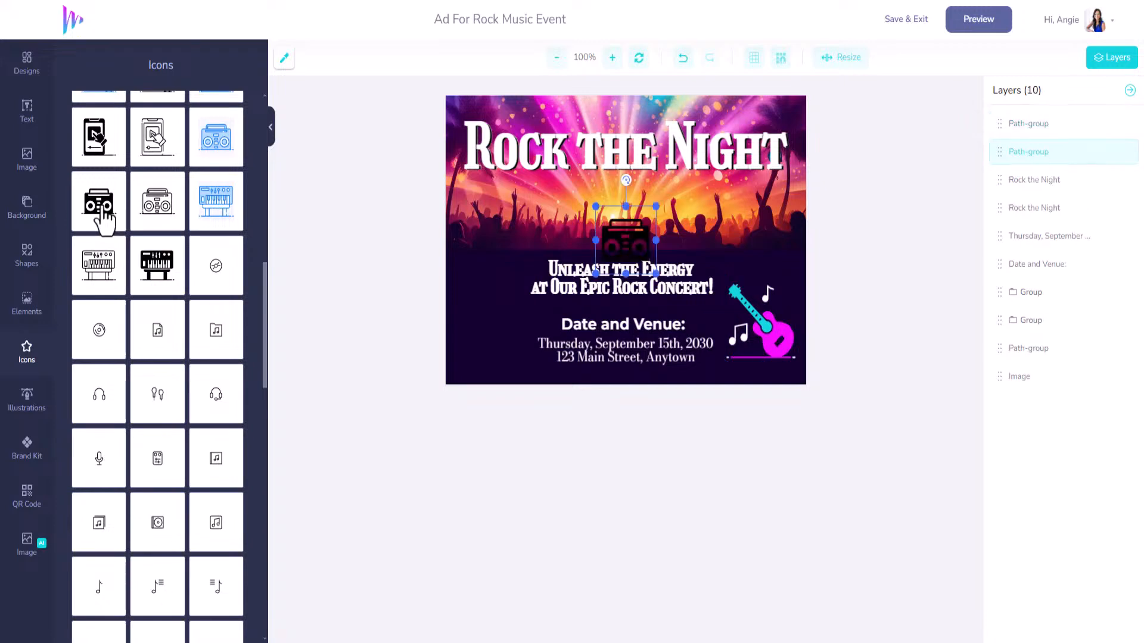
# Move the boombox beside the date text and recolour its black parts cyan #12D6DF.
pyautogui.moveTo(626, 242); pyautogui.dragTo(500, 321)
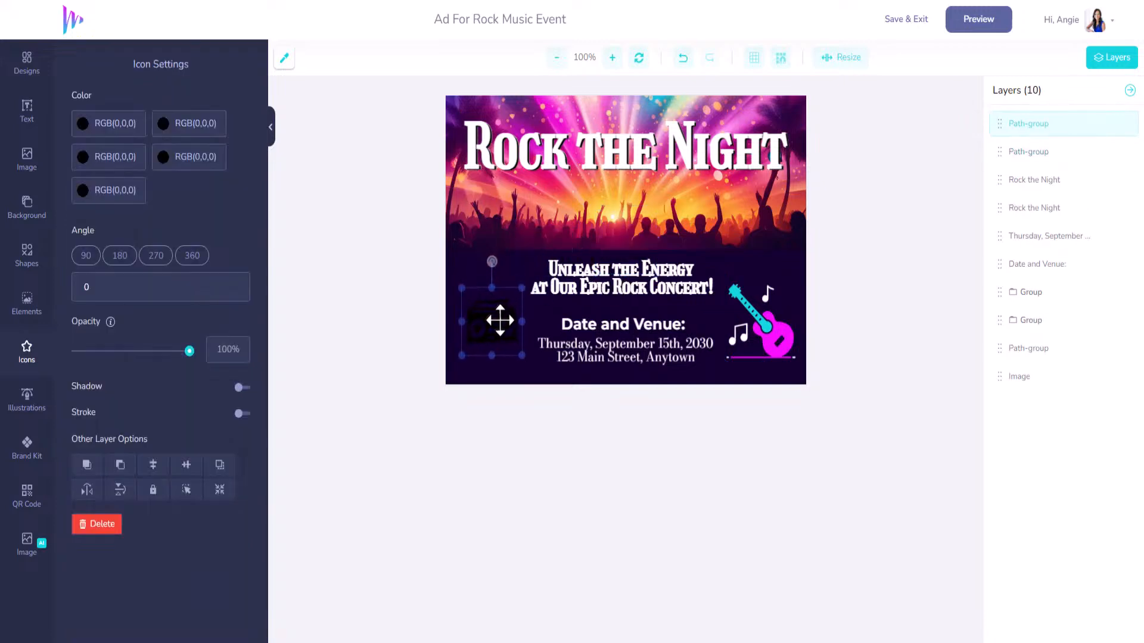
pyautogui.click(161, 158)
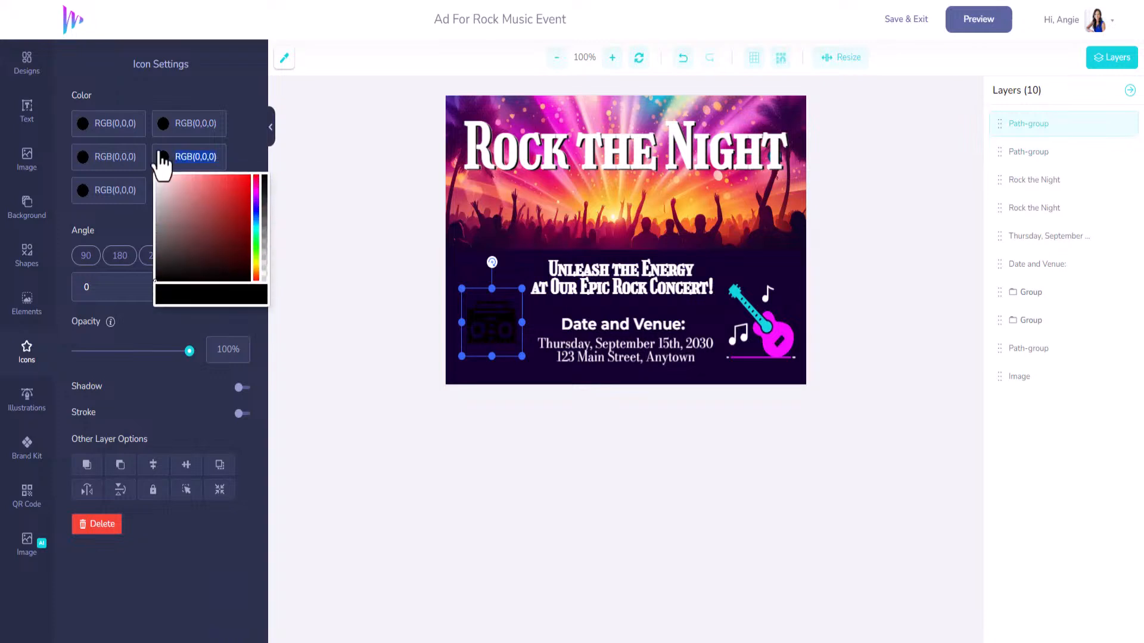
pyautogui.write('#12D6DF')
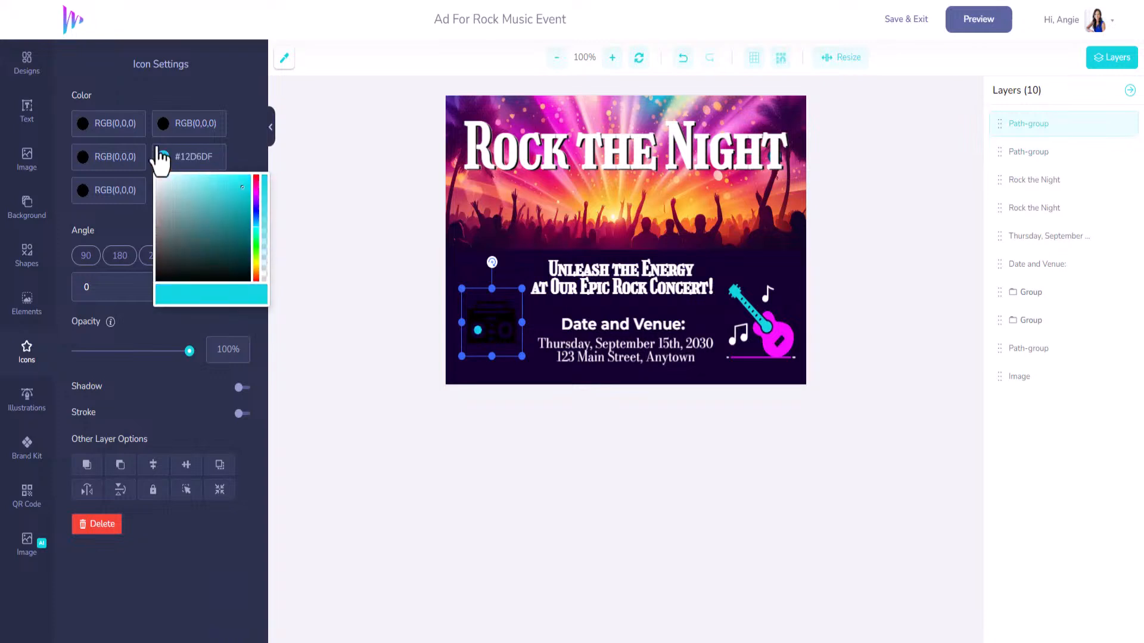
pyautogui.click(137, 162)
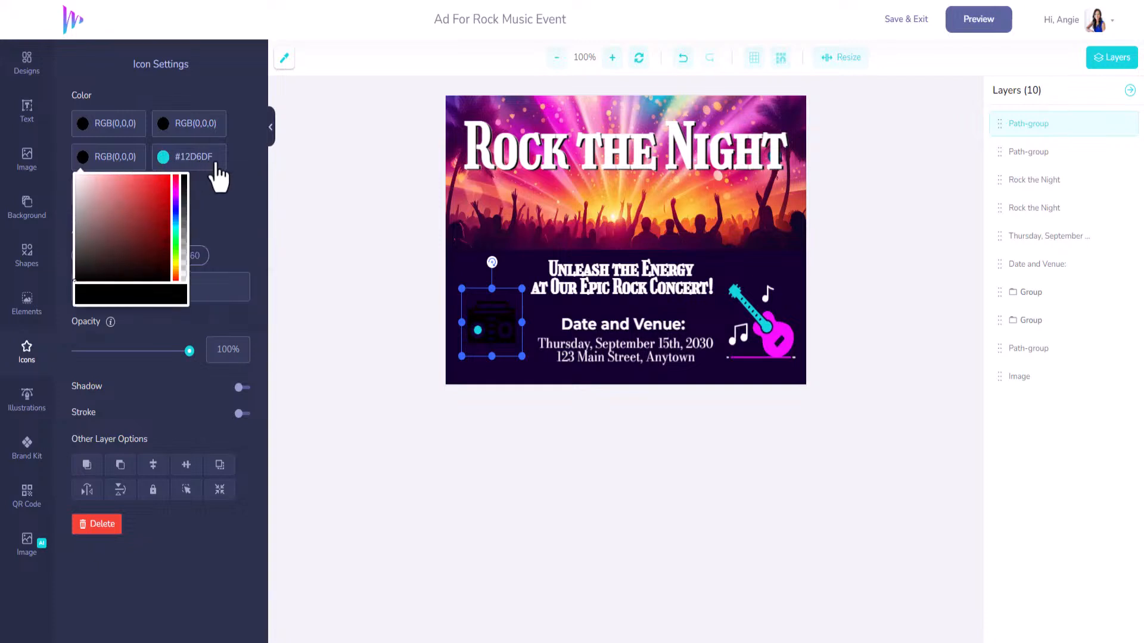
pyautogui.click(172, 158)
pyautogui.hotkey('ctrl', 'c')
pyautogui.click(89, 158)
pyautogui.hotkey('ctrl', 'v')
pyautogui.click(131, 123)
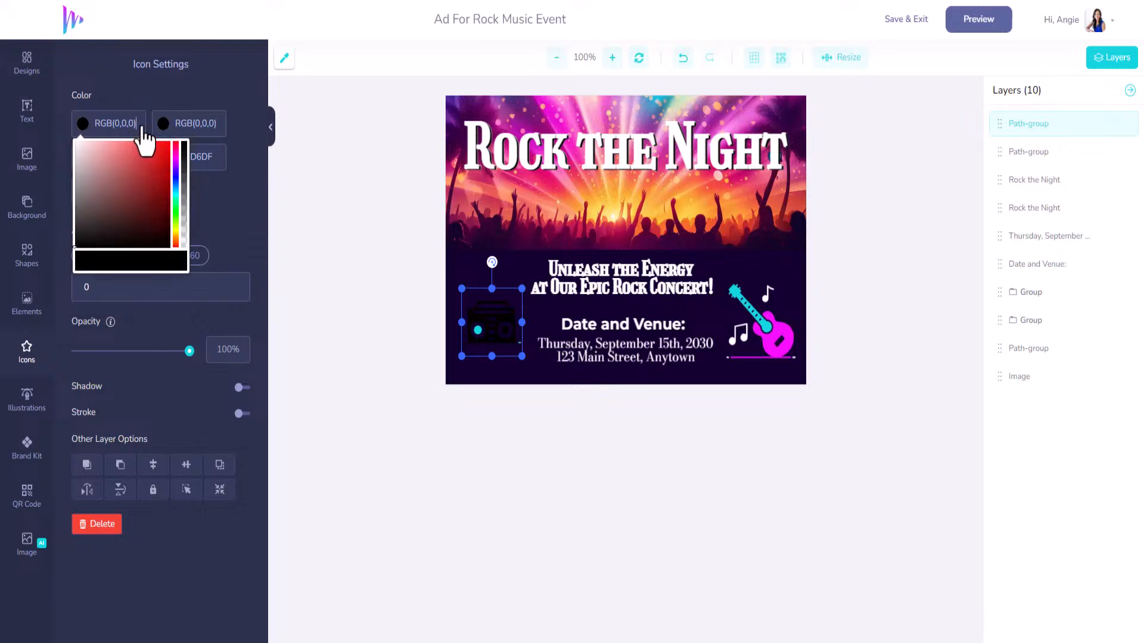
pyautogui.hotkey('ctrl', 'v')
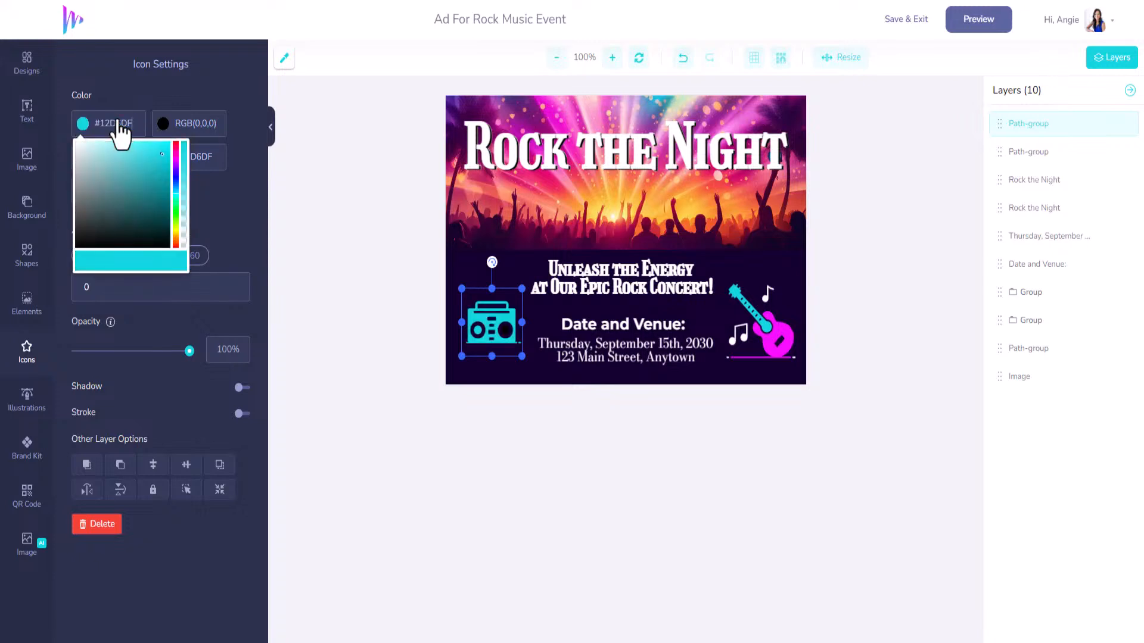
# Turn the boombox speakers magenta #F70FFF, nudge it into place, and preview the billboard mockup.
pyautogui.click(167, 126)
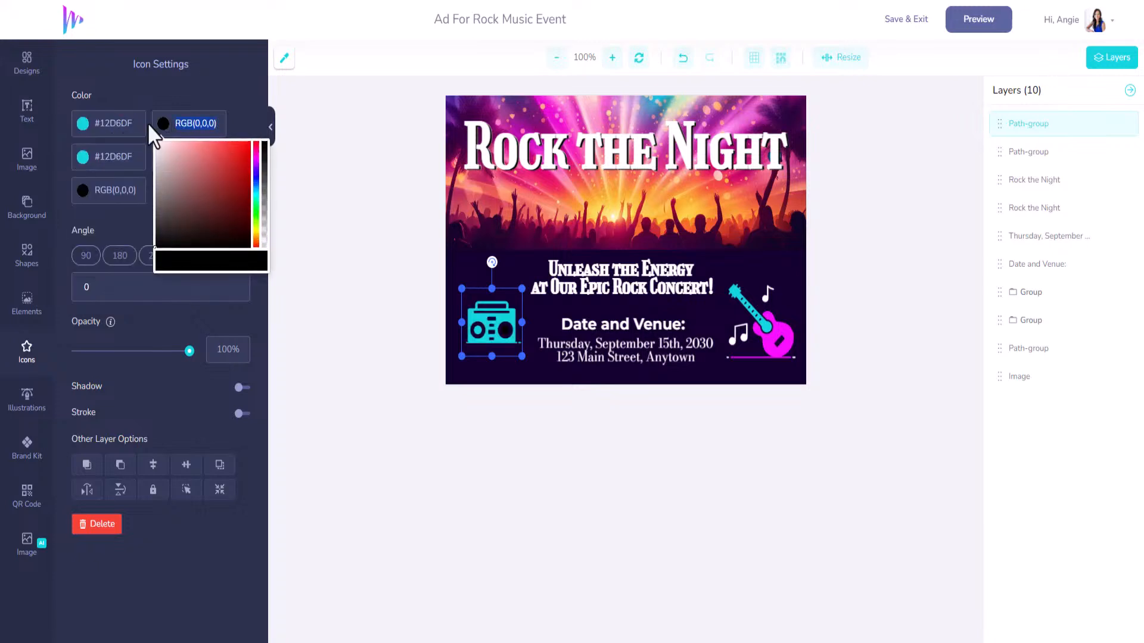
pyautogui.write('#F70FFF')
pyautogui.click(234, 144)
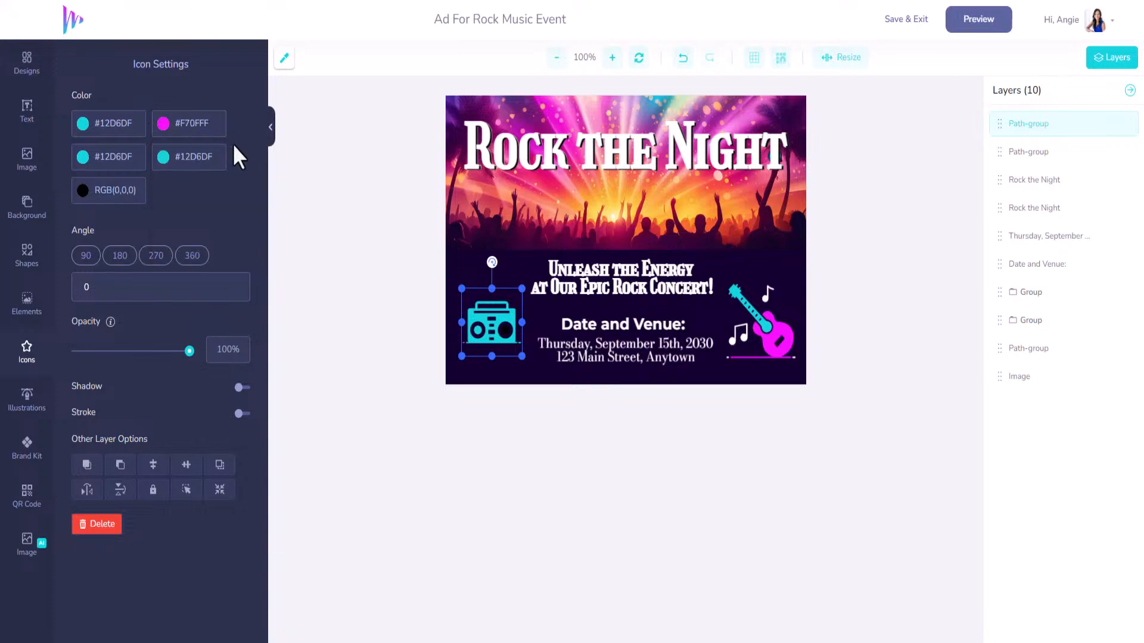
pyautogui.click(219, 132)
pyautogui.click(132, 194)
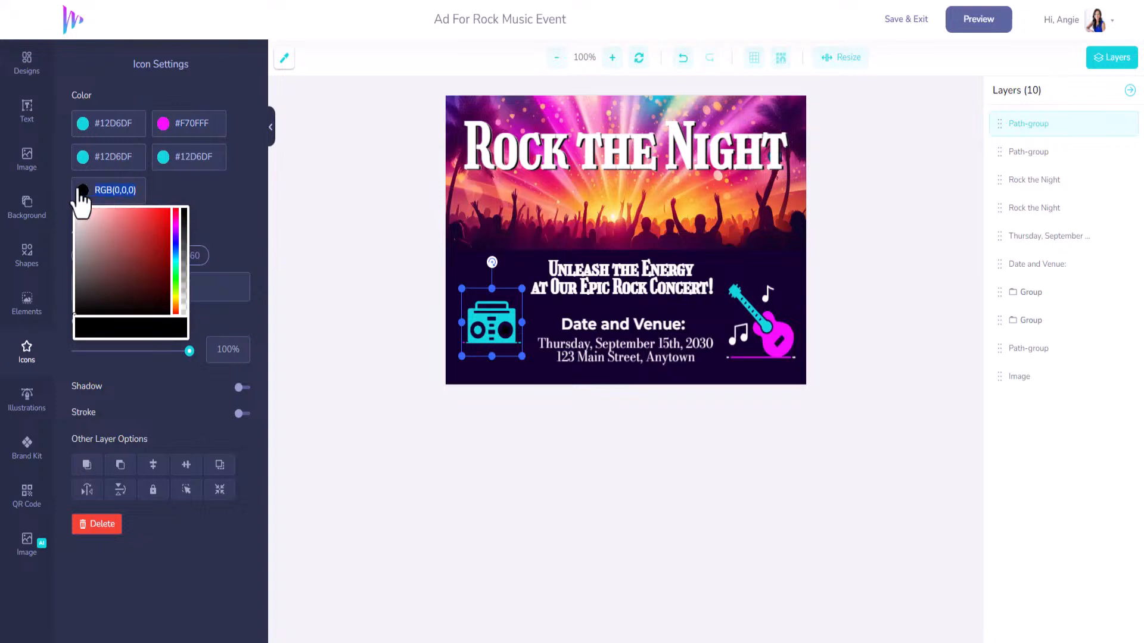
pyautogui.write('#F70FFF')
pyautogui.click(194, 196)
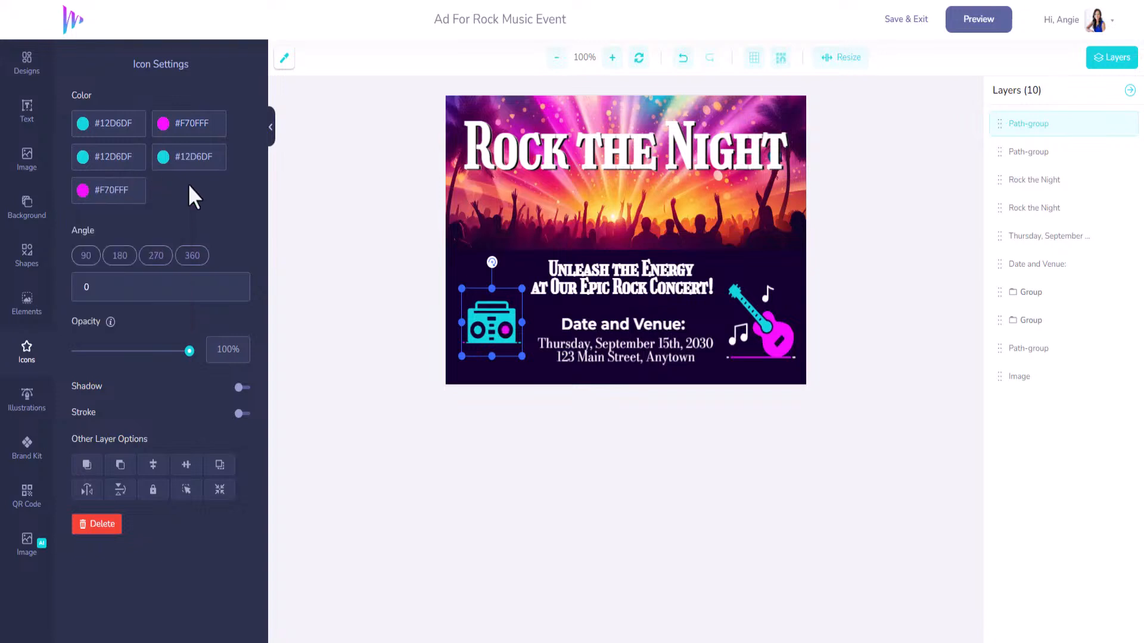
pyautogui.moveTo(520, 353); pyautogui.dragTo(529, 373)
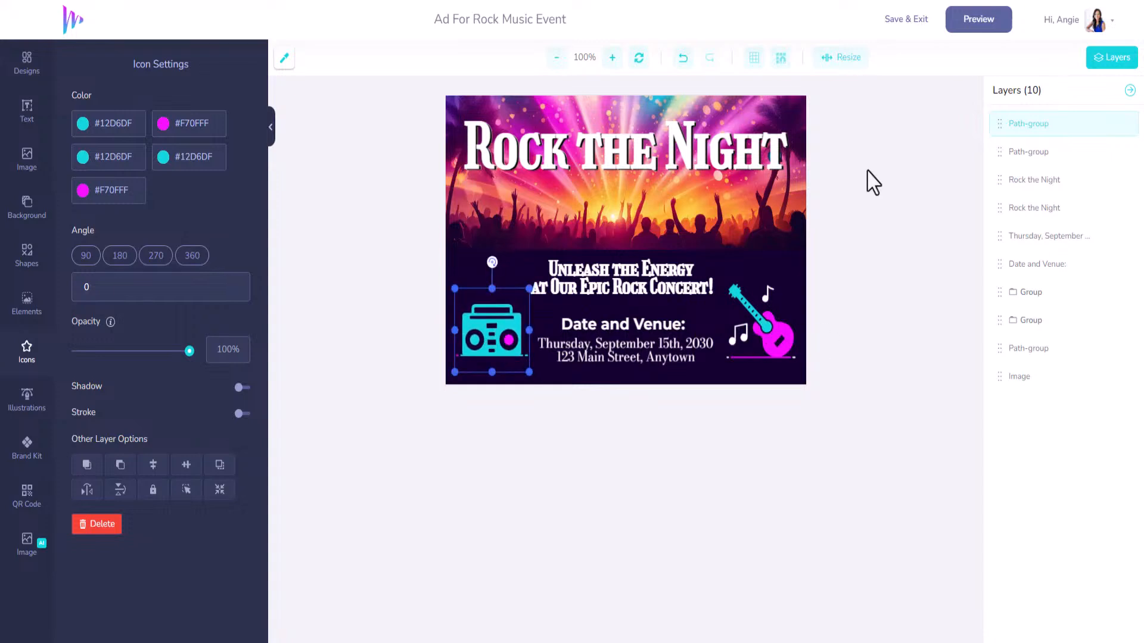
pyautogui.click(960, 26)
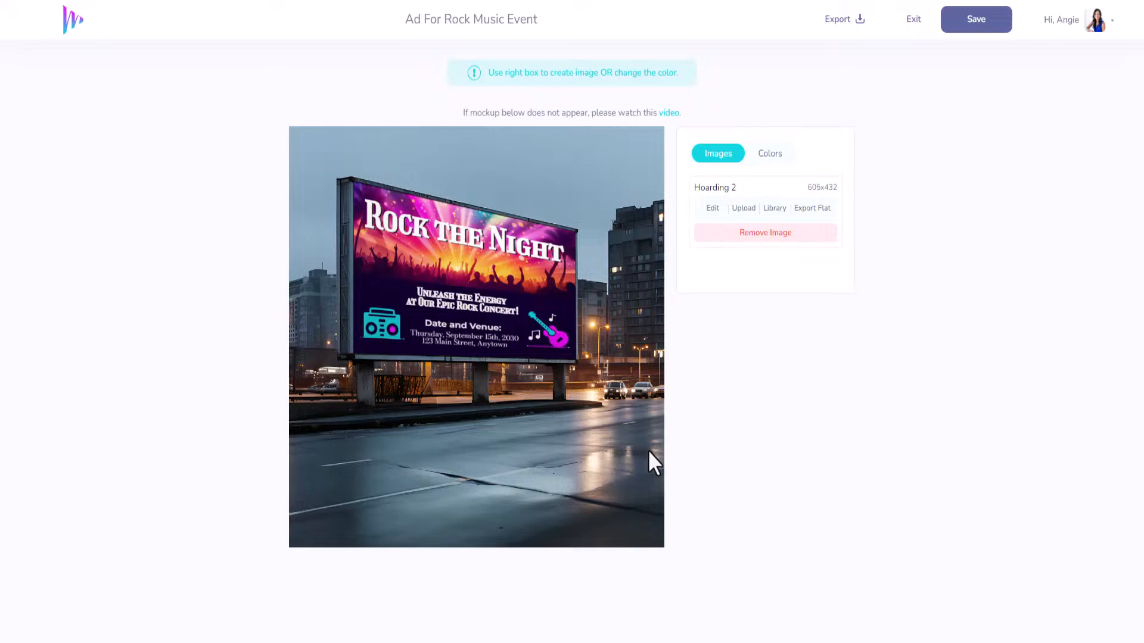
# Save the rock event billboard mockup to My Designs, then go to Templates.
pyautogui.click(974, 25)
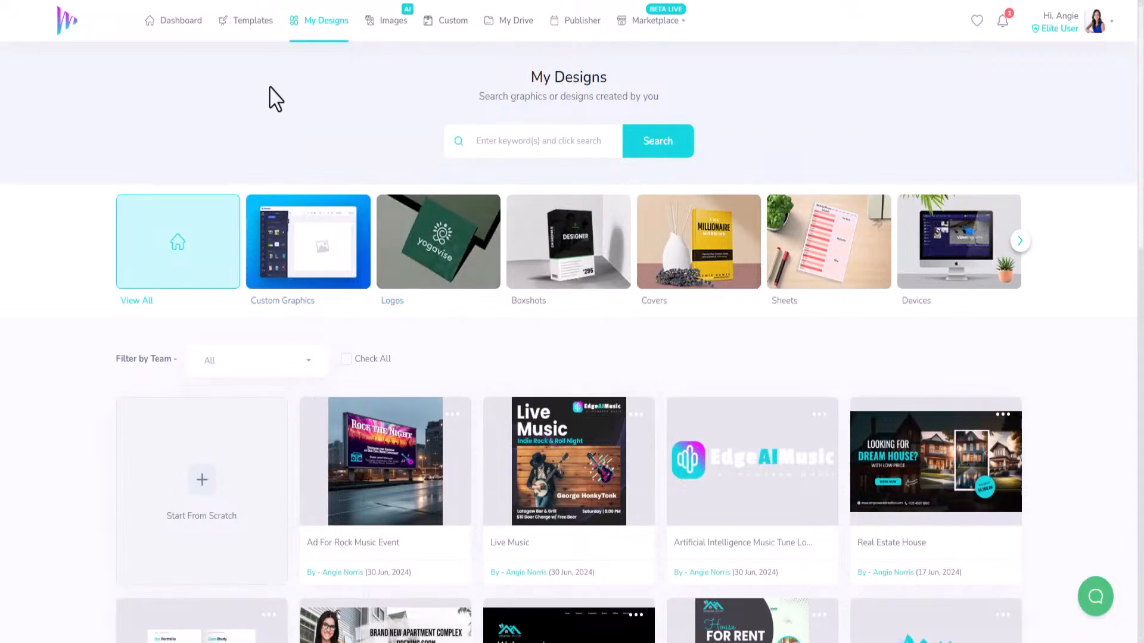
pyautogui.click(253, 21)
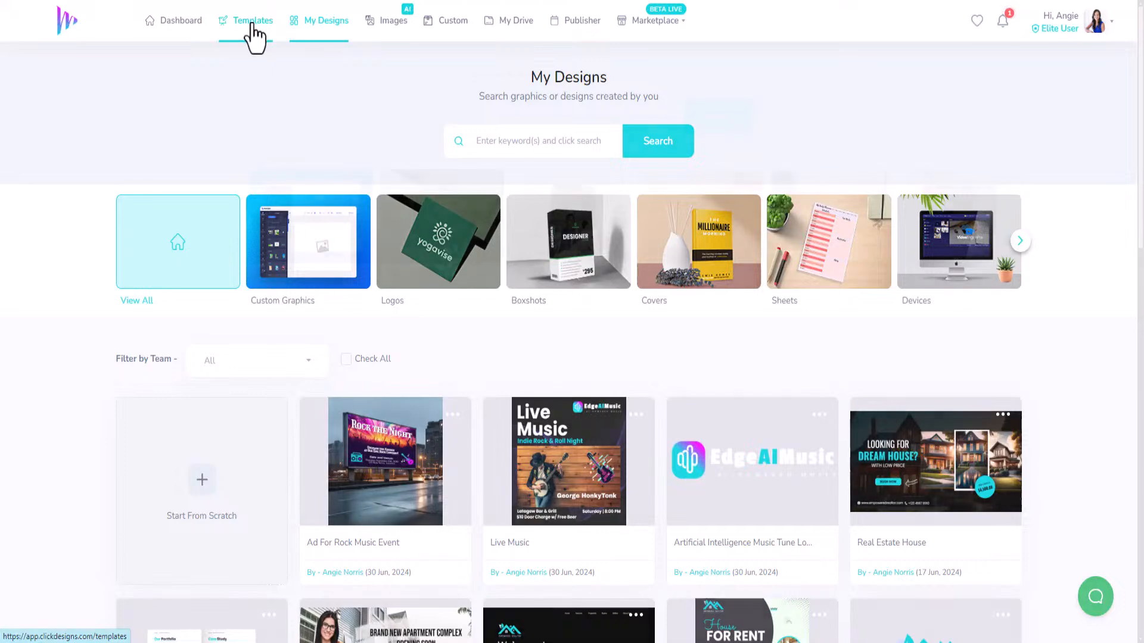
# Search templates for 'mu', load more results, and open the navy Music On T-shirt.
pyautogui.click(598, 123)
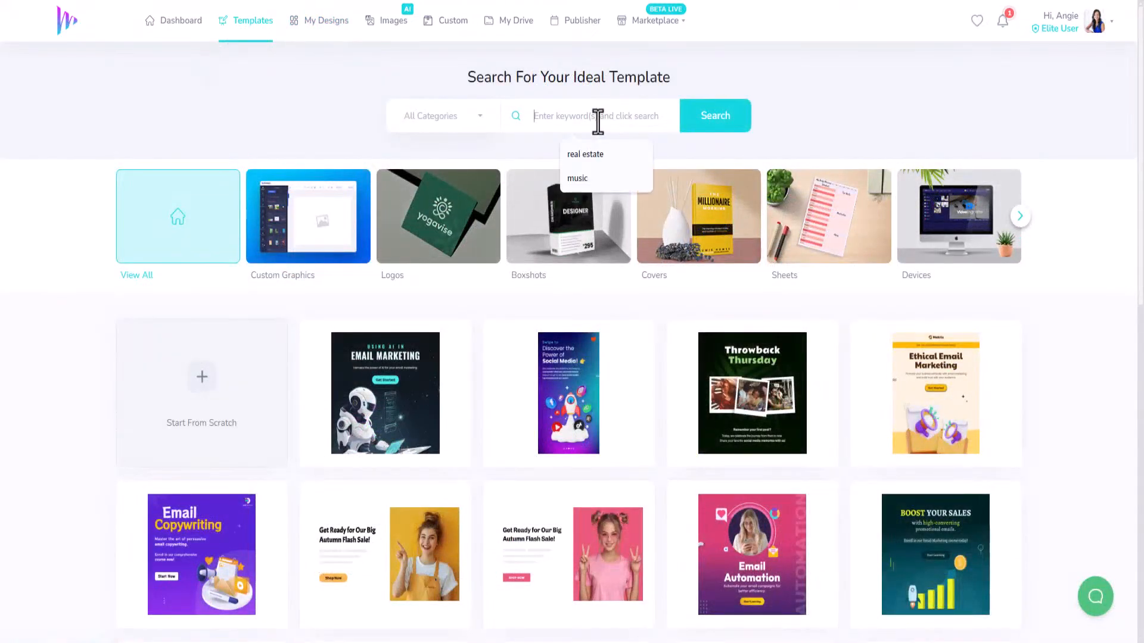
pyautogui.write('music')
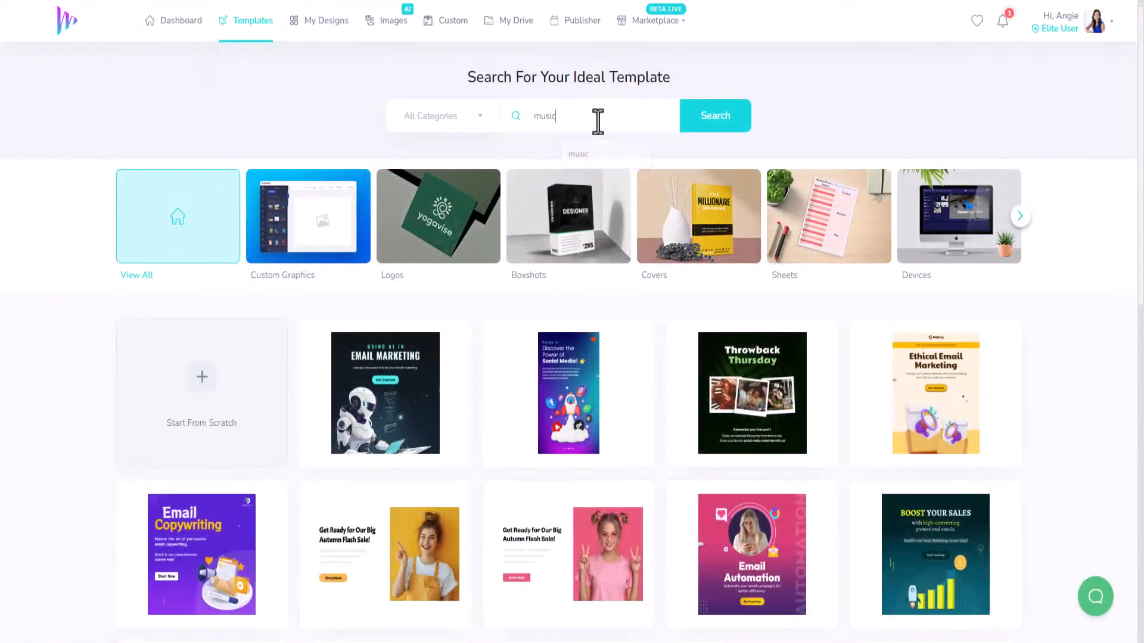
pyautogui.press('Return')
pyautogui.scroll(-10, 651, 444)
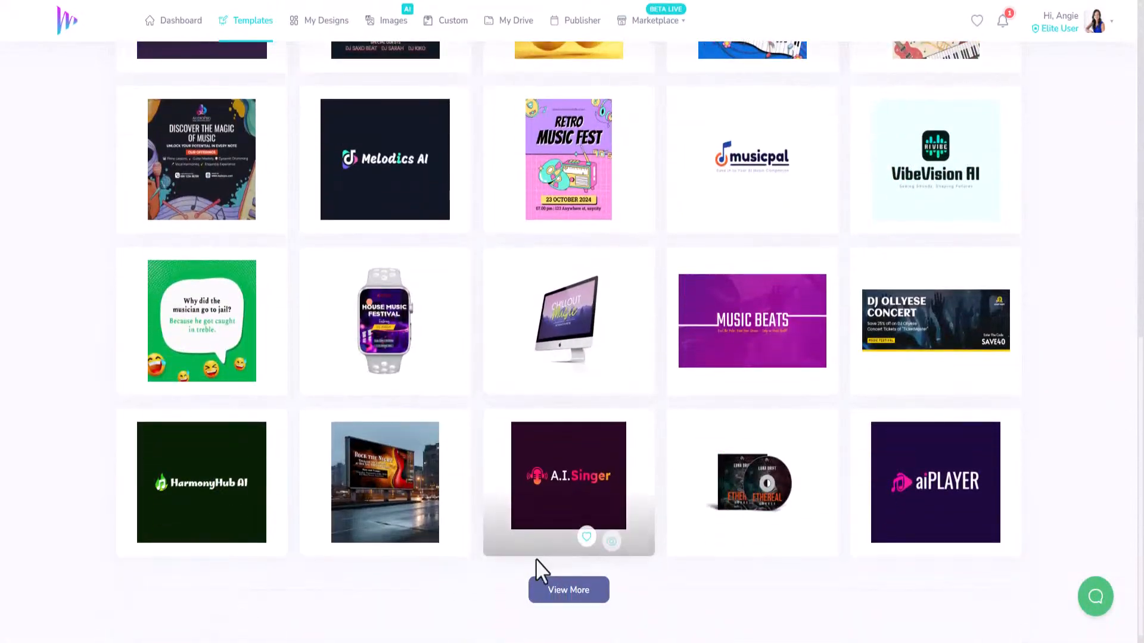
pyautogui.click(579, 593)
pyautogui.scroll(-3, 589, 502)
pyautogui.scroll(-2, 581, 322)
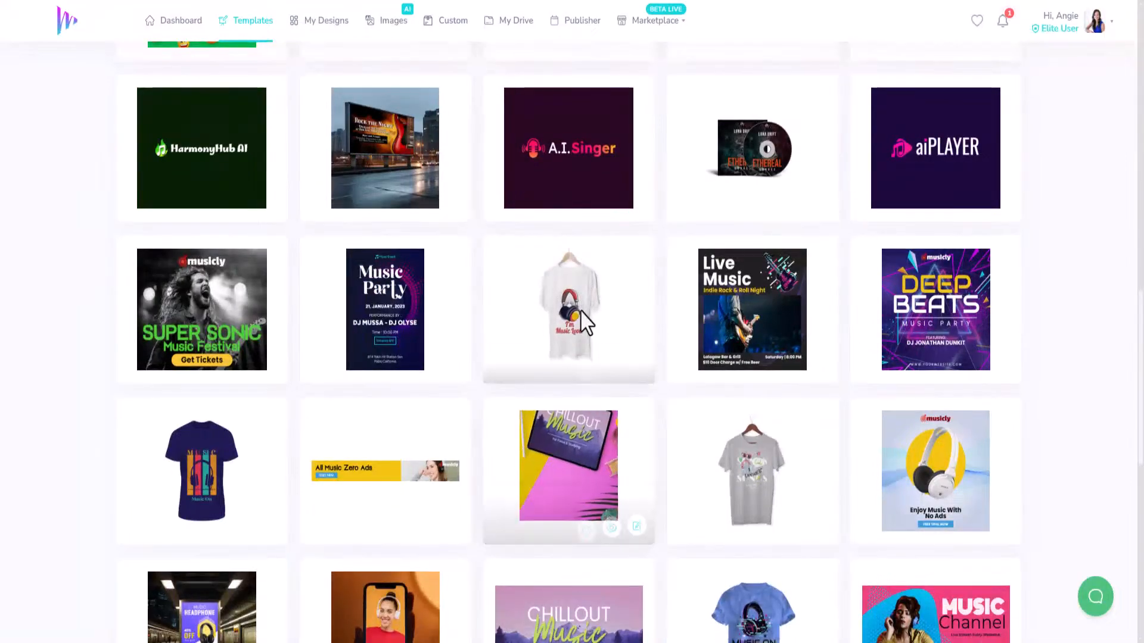
pyautogui.scroll(-3, 242, 370)
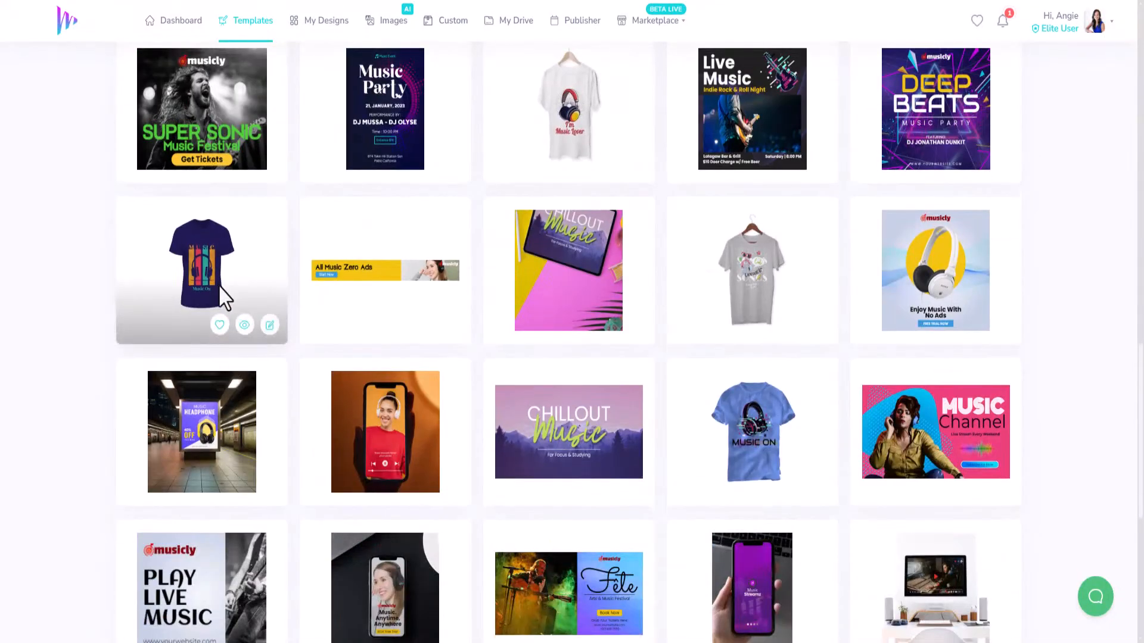
pyautogui.click(269, 327)
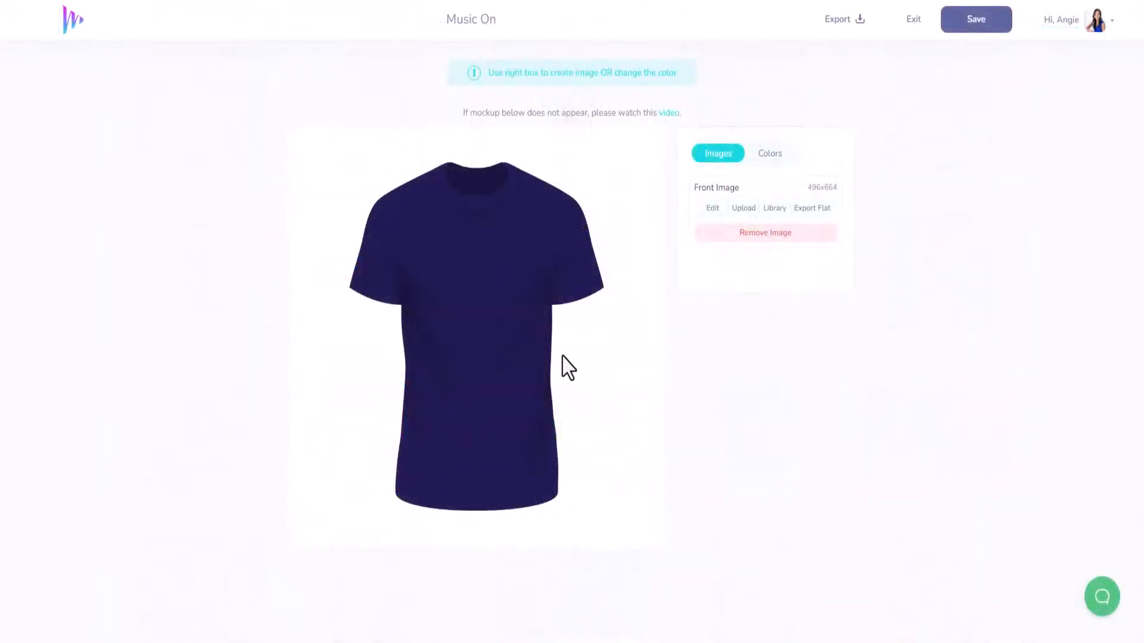
# Fill the teal bar with brand cyan and the red stripe with brand magenta.
pyautogui.click(713, 208)
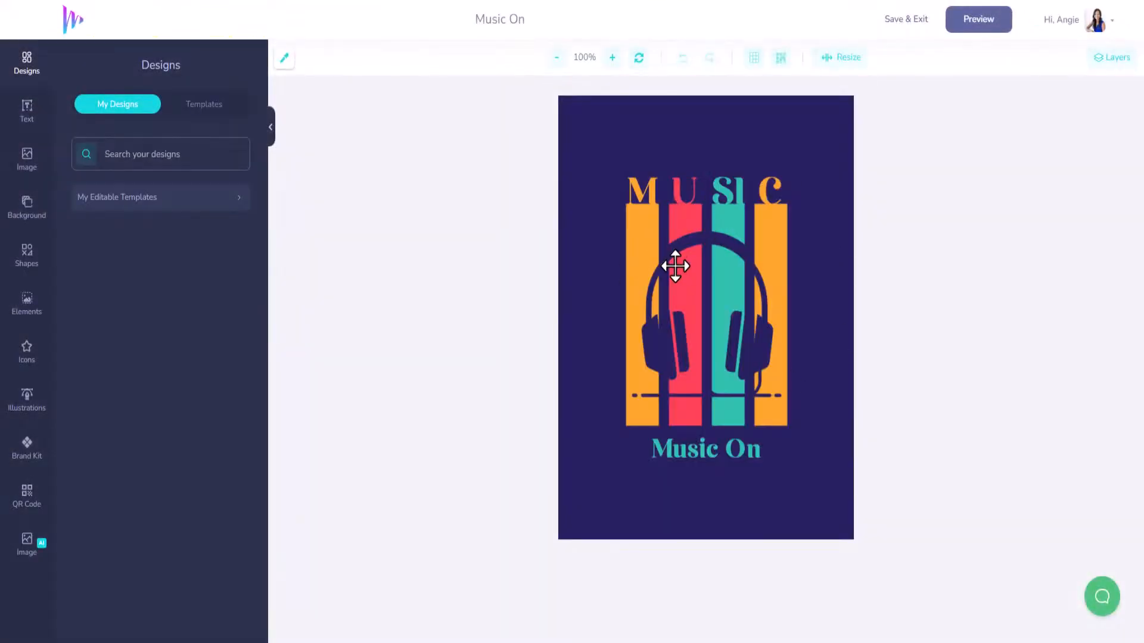
pyautogui.click(731, 224)
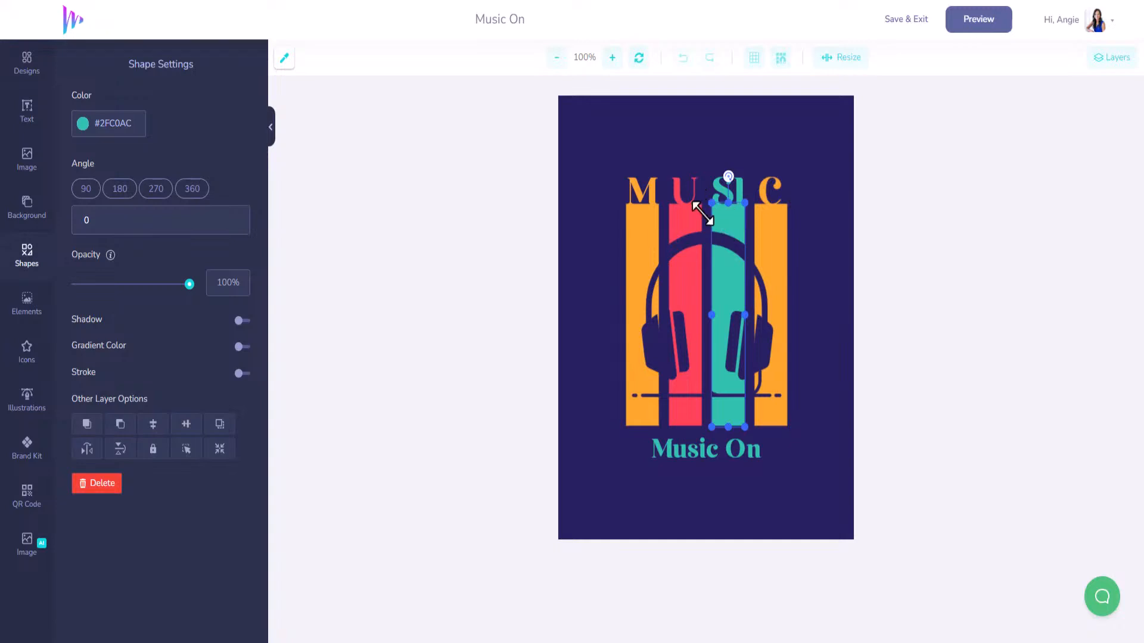
pyautogui.click(27, 448)
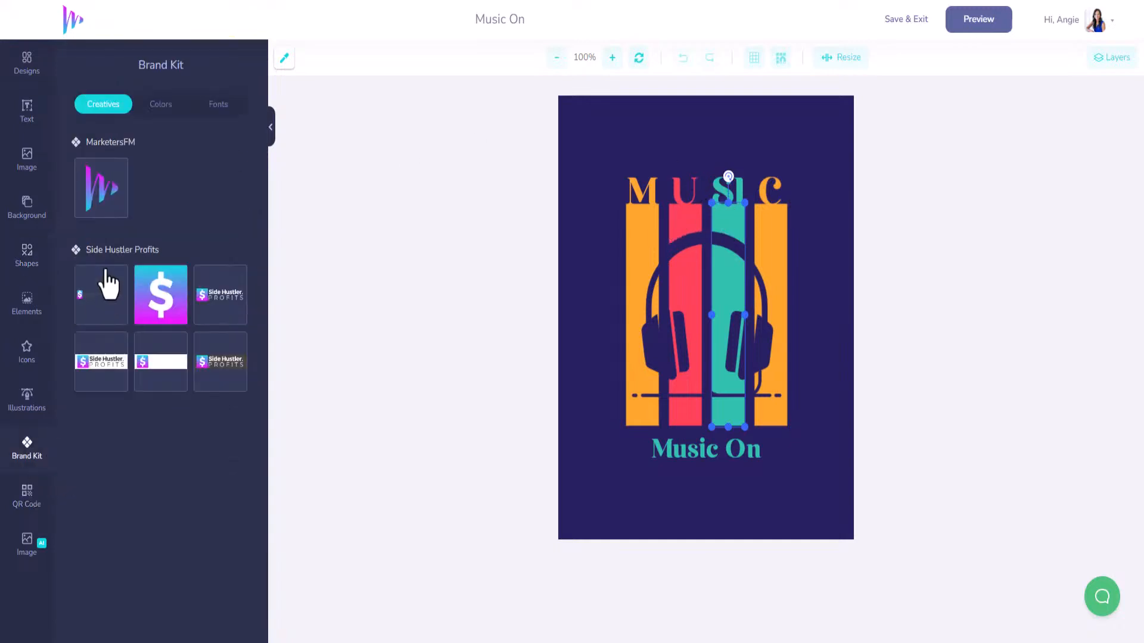
pyautogui.click(152, 112)
pyautogui.click(84, 187)
pyautogui.click(680, 218)
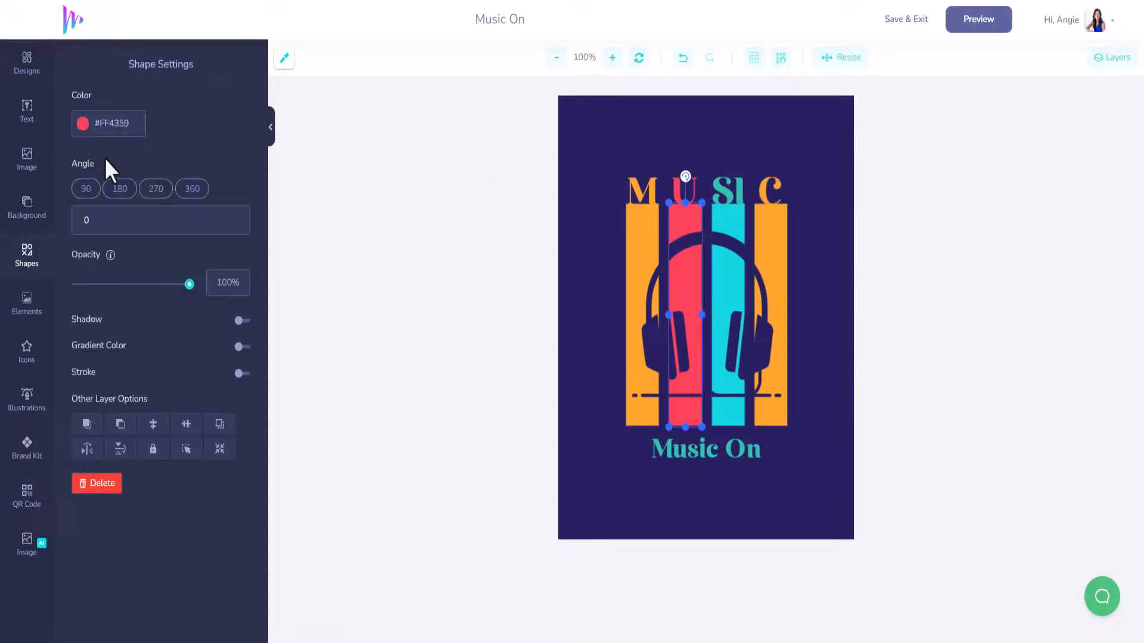
pyautogui.click(27, 450)
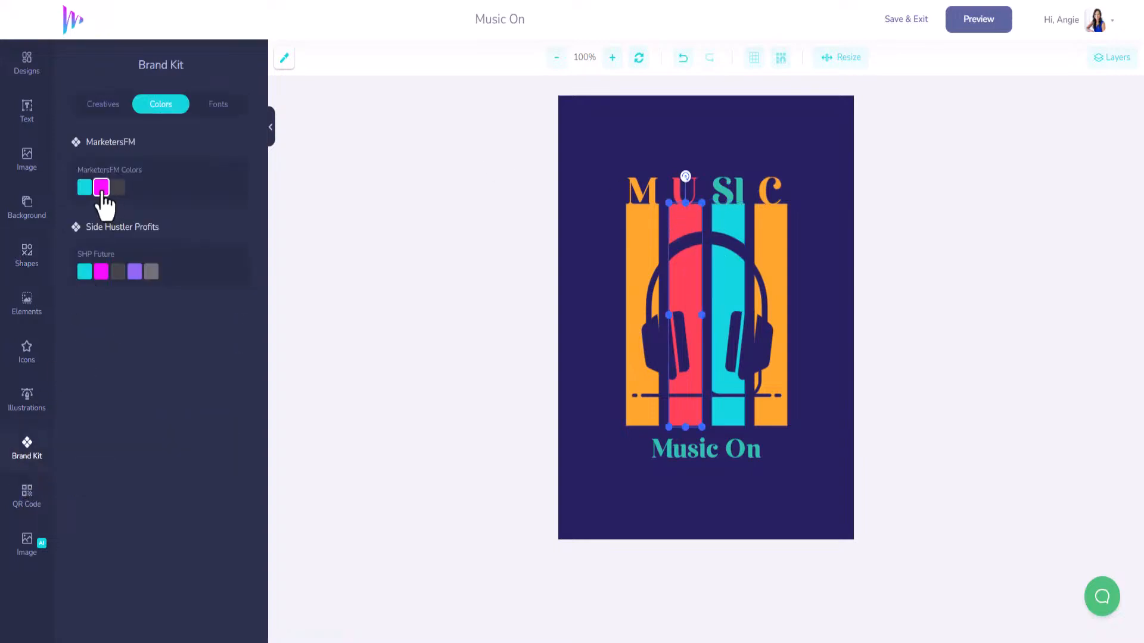
pyautogui.click(101, 188)
# Make the U letter brand magenta, and the SI letters and Music On caption brand cyan.
pyautogui.click(679, 186)
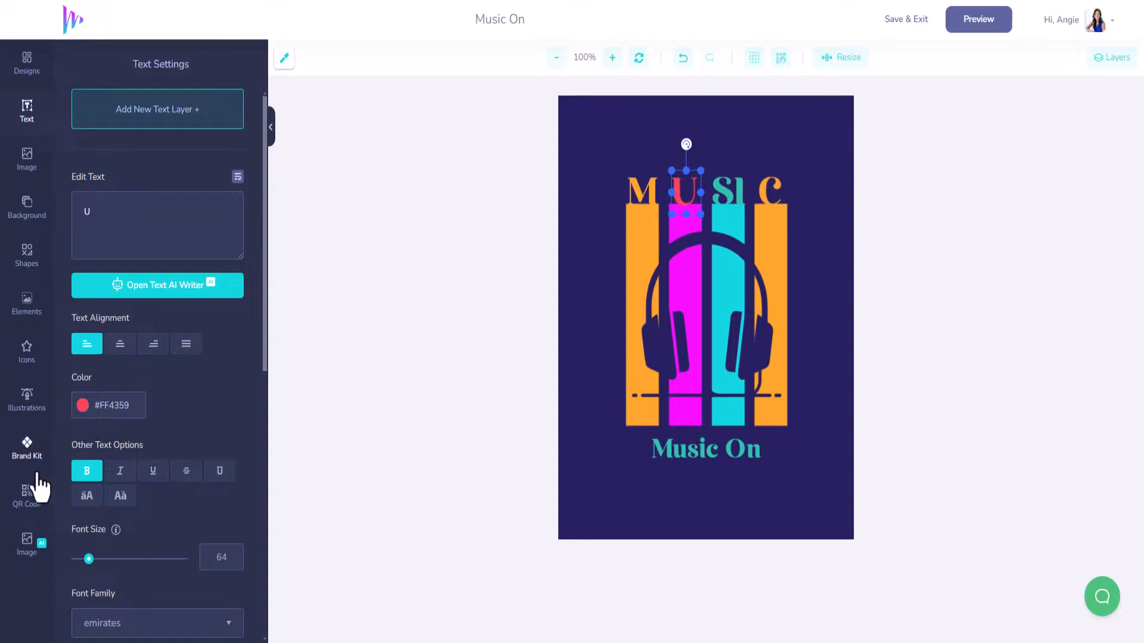
pyautogui.click(27, 449)
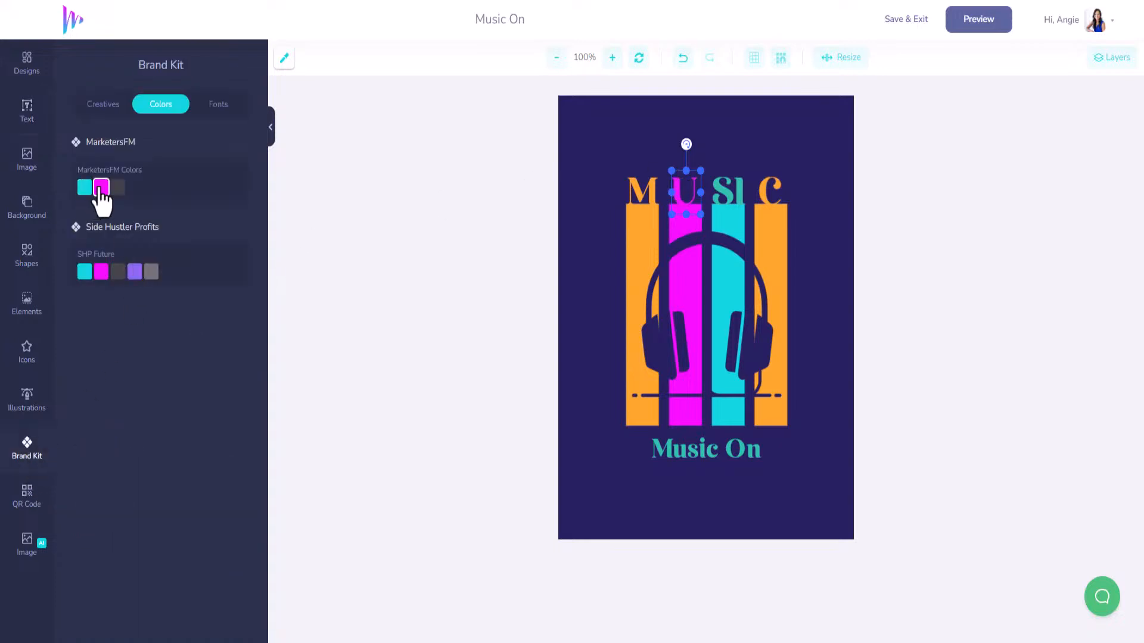
pyautogui.click(731, 190)
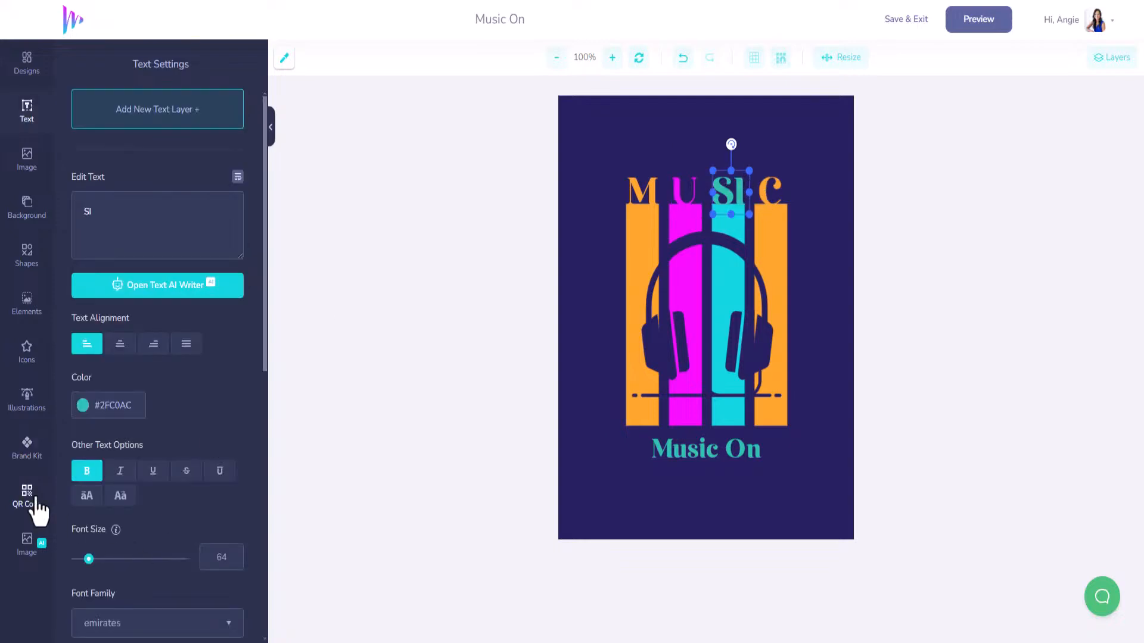
pyautogui.click(27, 450)
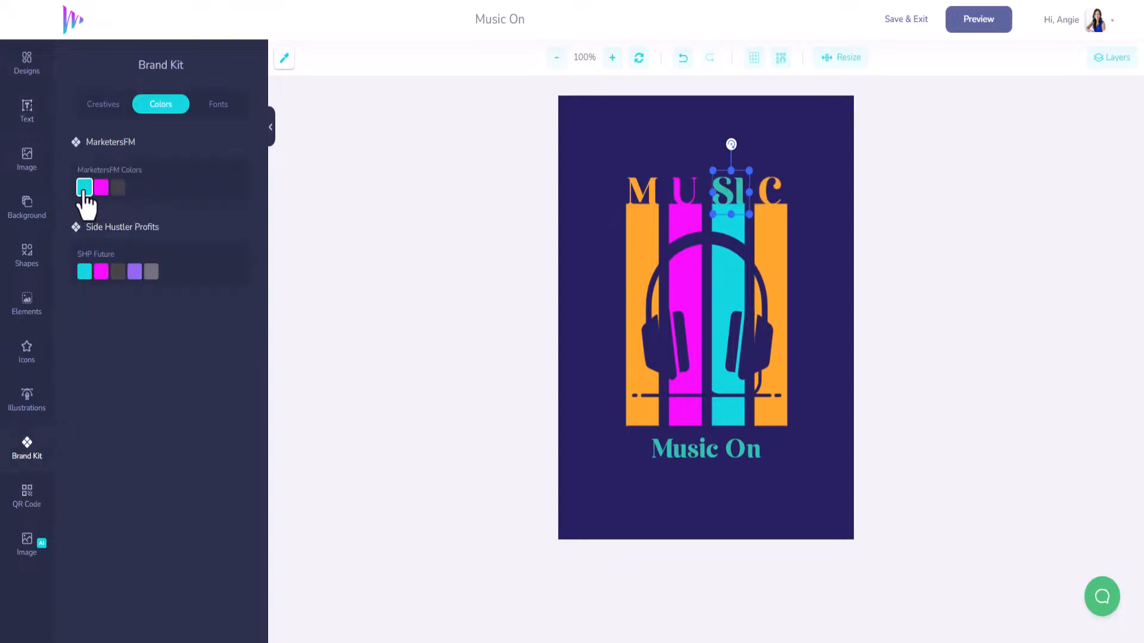
pyautogui.click(755, 340)
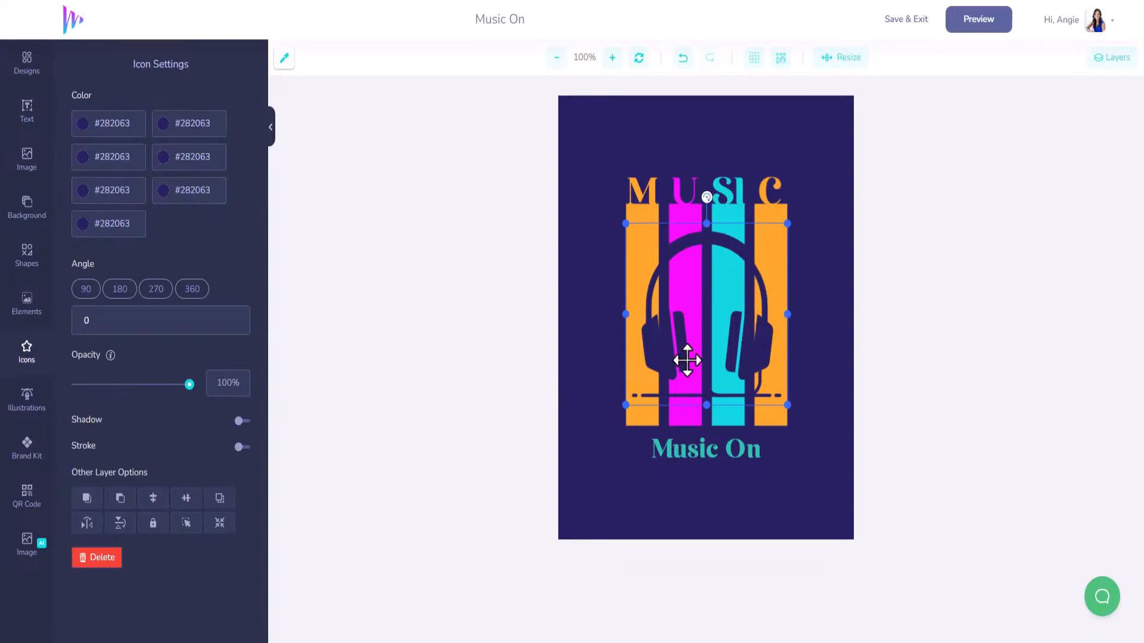
pyautogui.click(712, 451)
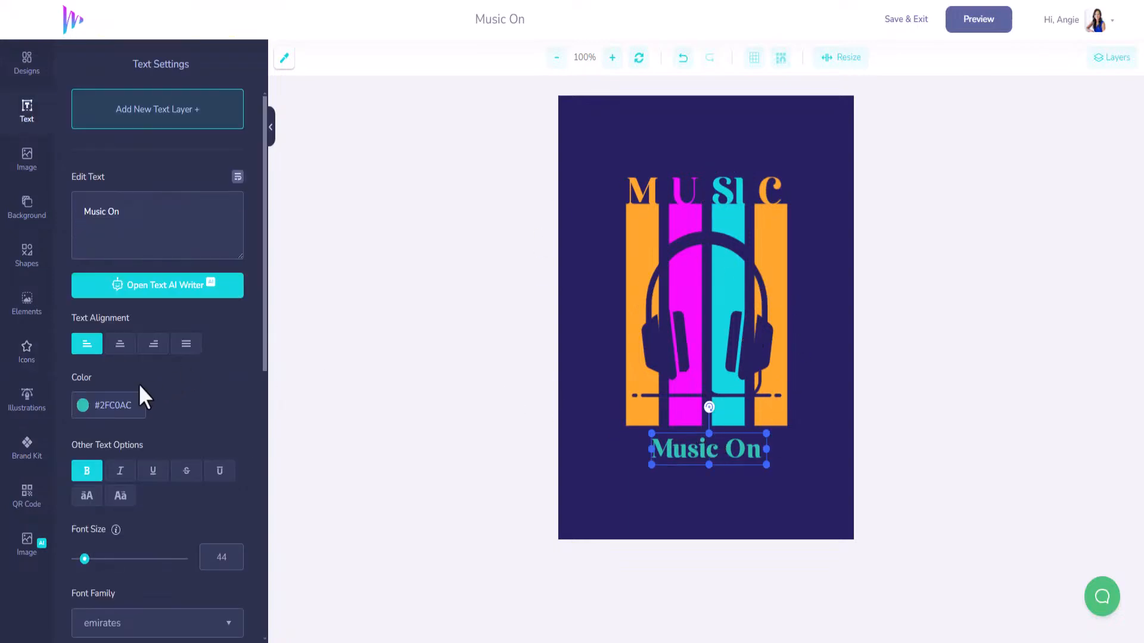
pyautogui.click(35, 426)
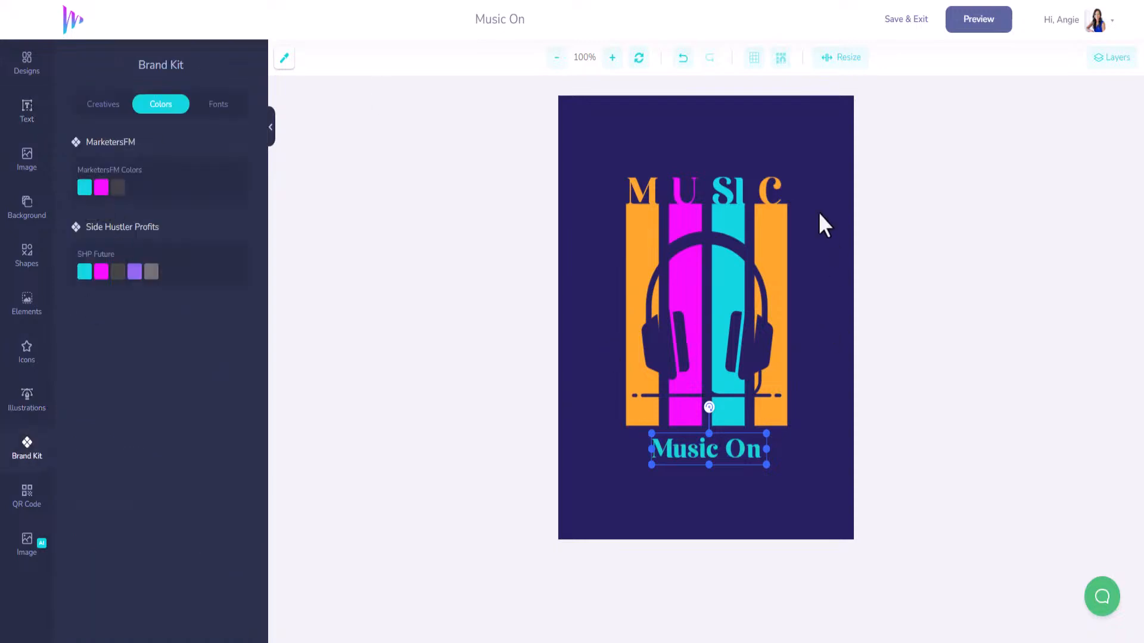
pyautogui.click(634, 219)
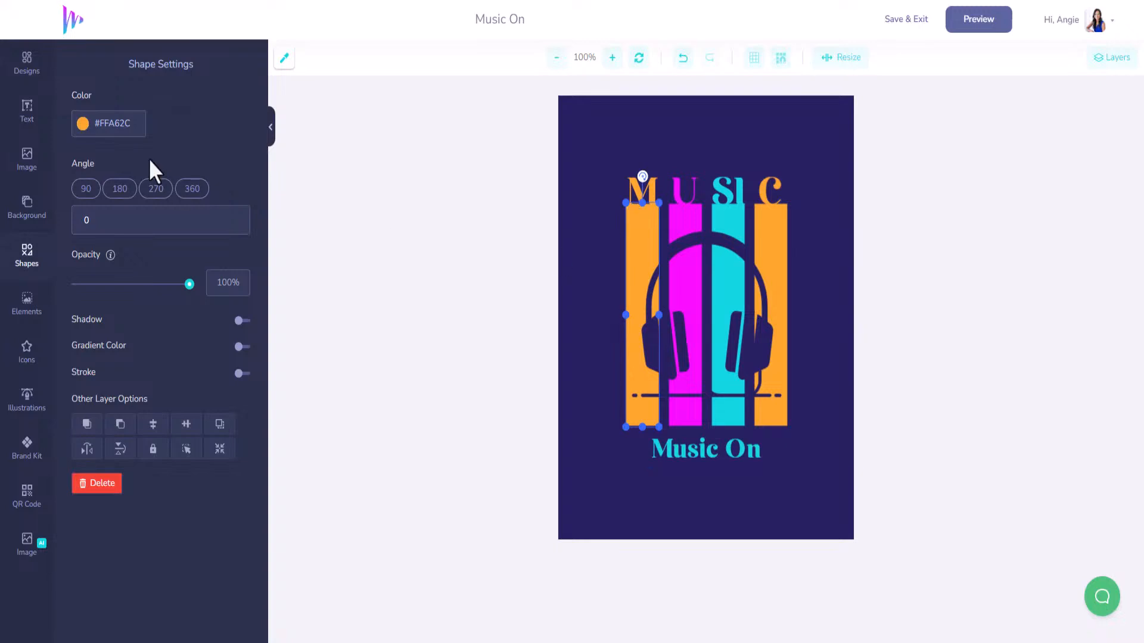
# Turn the left orange stripe and the M and C letters white #FFFFFF.
pyautogui.click(82, 123)
pyautogui.click(75, 141)
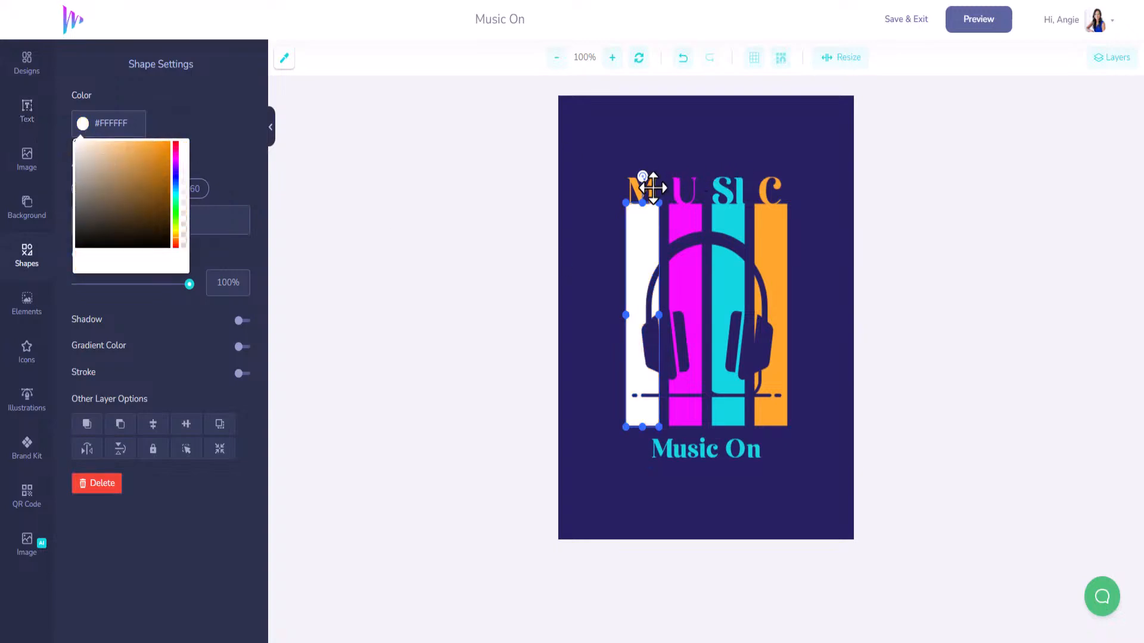
pyautogui.click(646, 189)
pyautogui.click(113, 417)
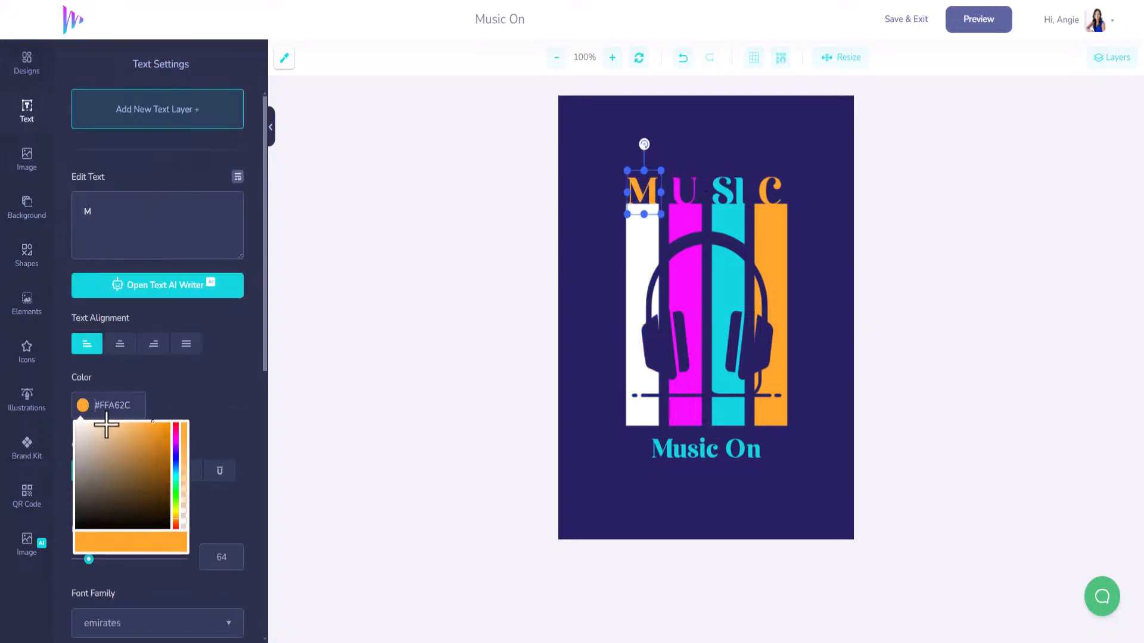
pyautogui.click(76, 424)
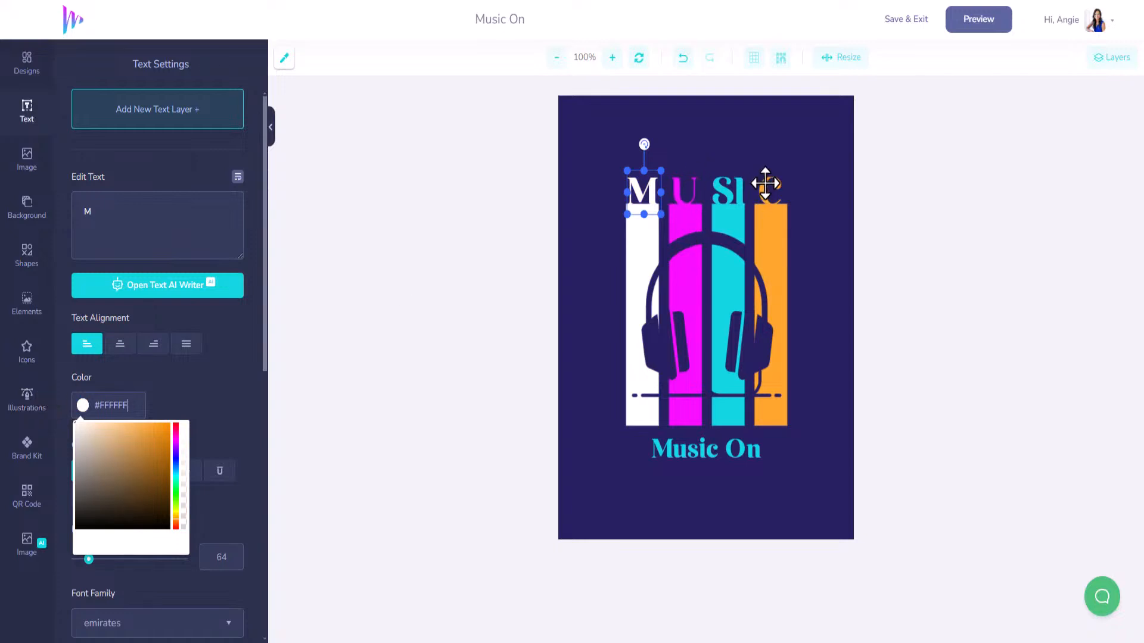
pyautogui.click(765, 184)
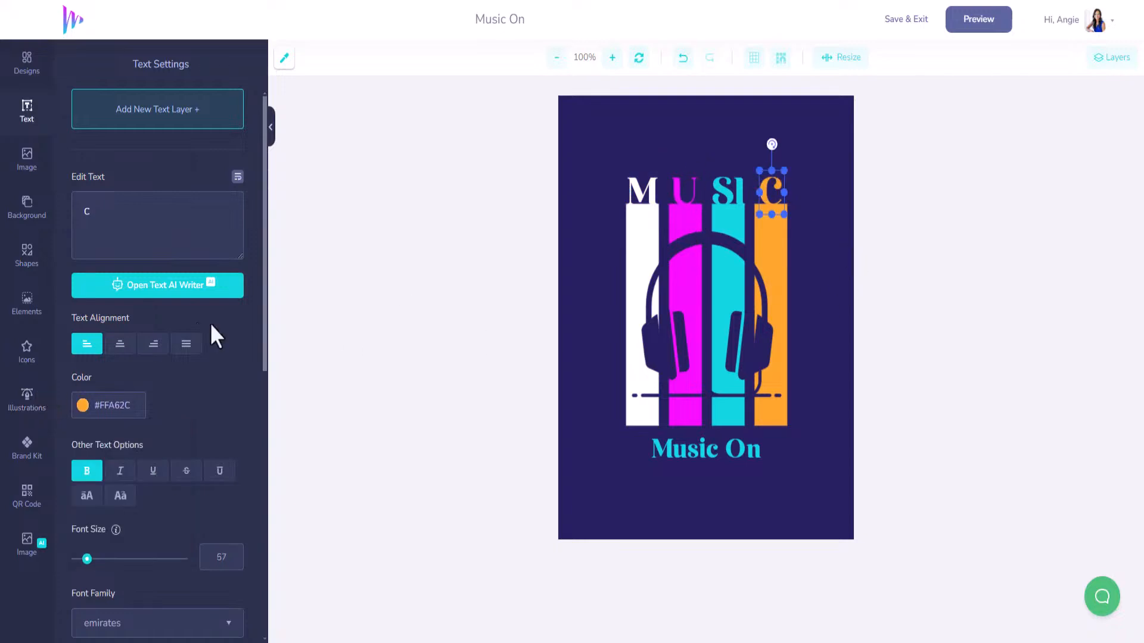
pyautogui.click(83, 406)
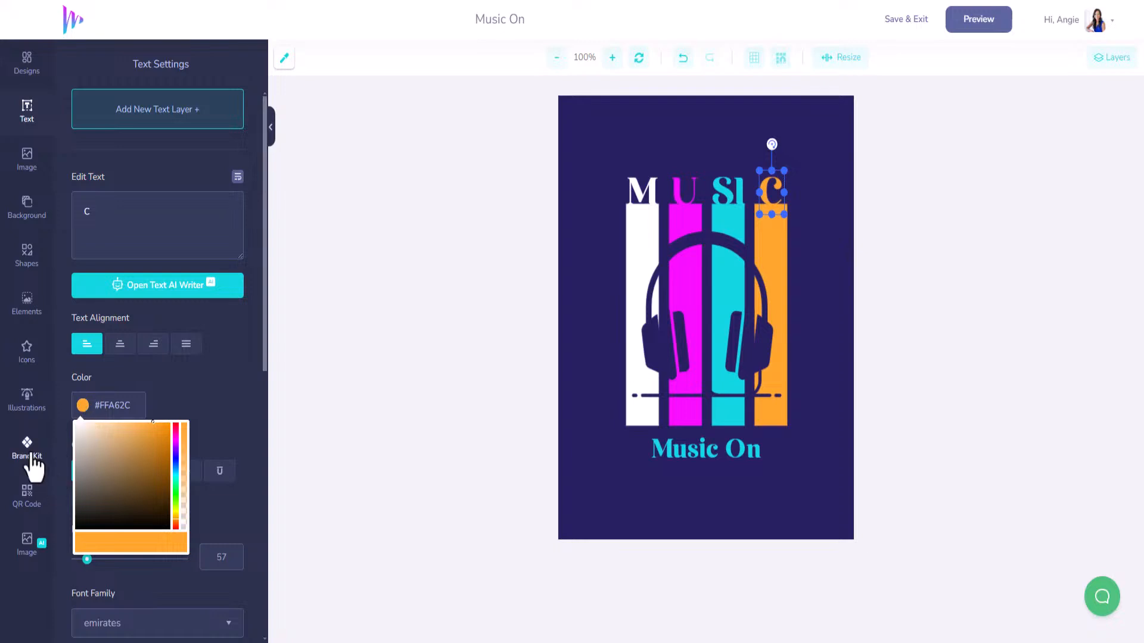
pyautogui.moveTo(95, 456); pyautogui.dragTo(66, 417)
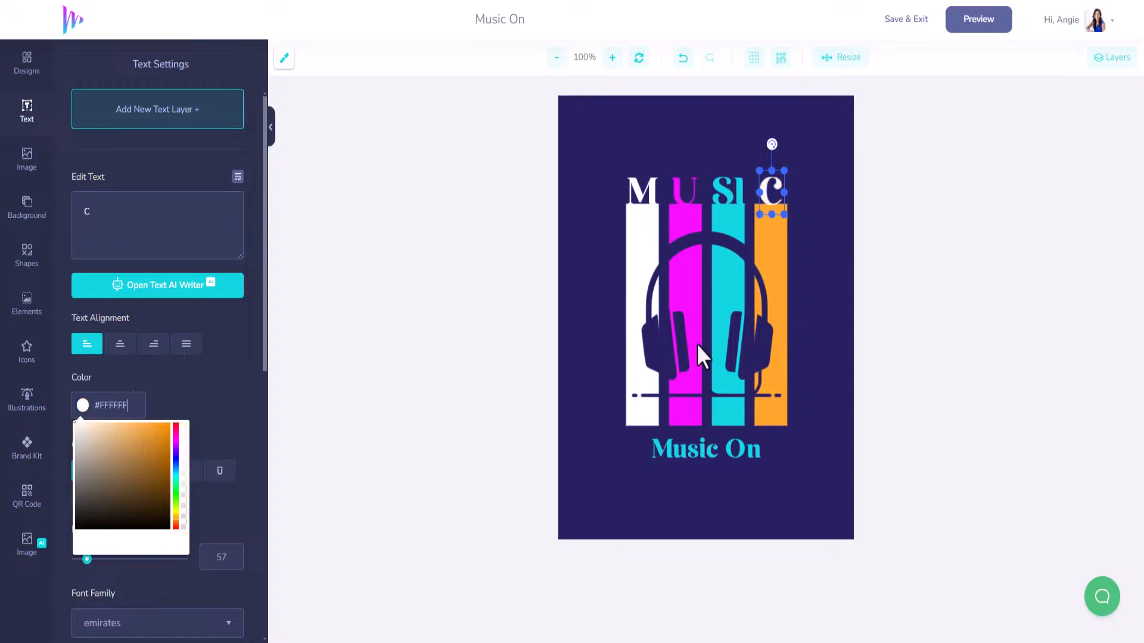
# Turn the right orange stripe white and delete the Music On caption.
pyautogui.click(780, 272)
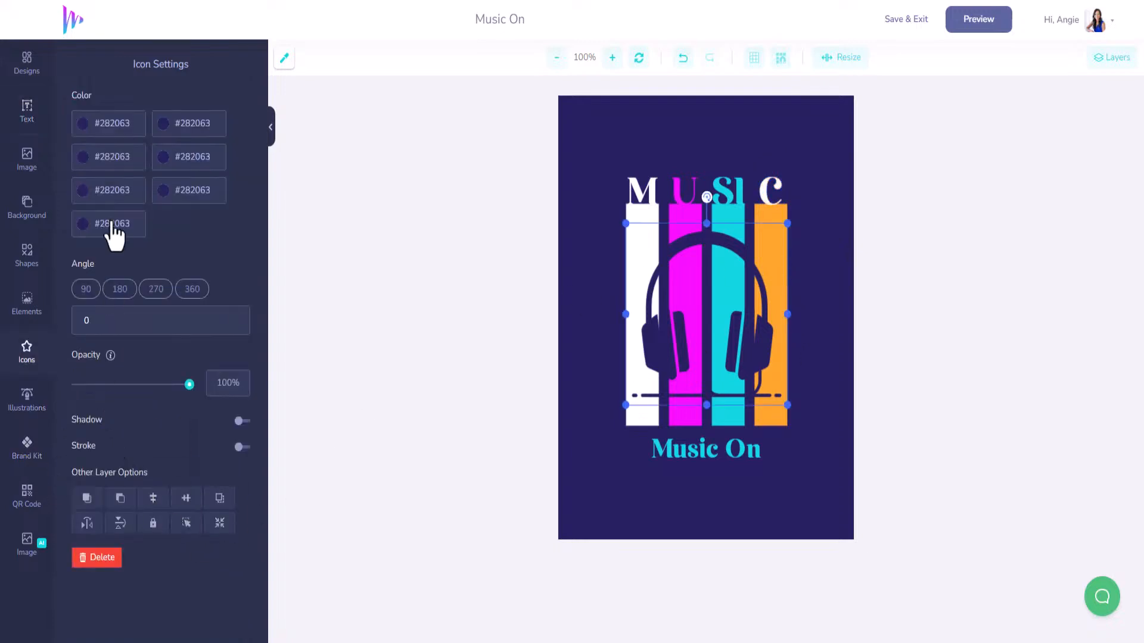
pyautogui.click(768, 217)
pyautogui.click(84, 124)
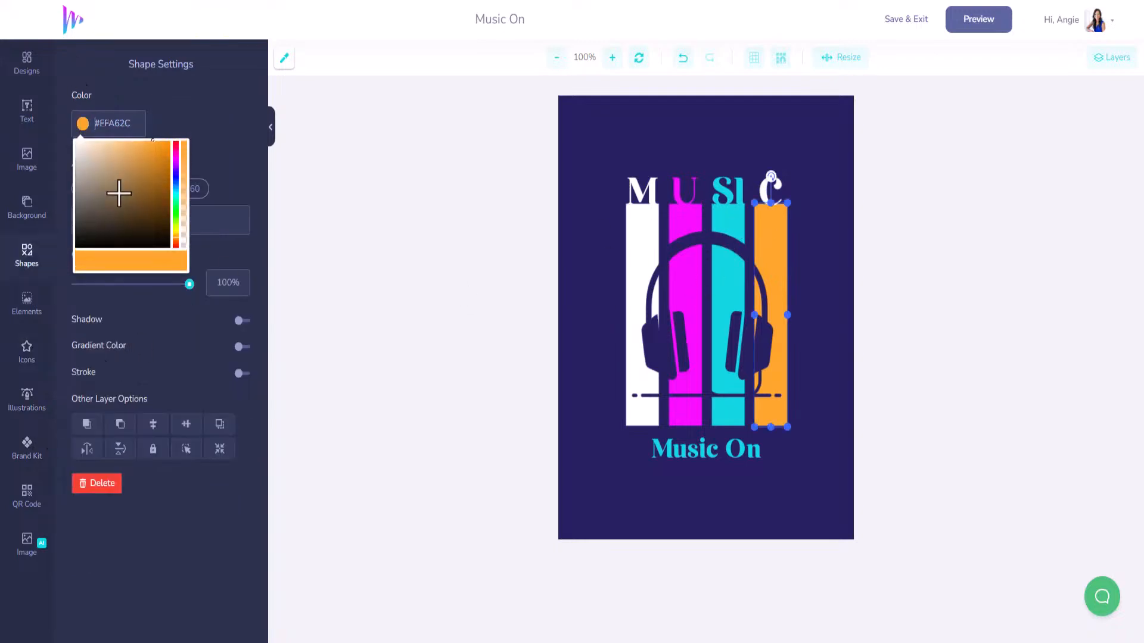
pyautogui.moveTo(117, 191); pyautogui.dragTo(49, 119)
pyautogui.click(760, 145)
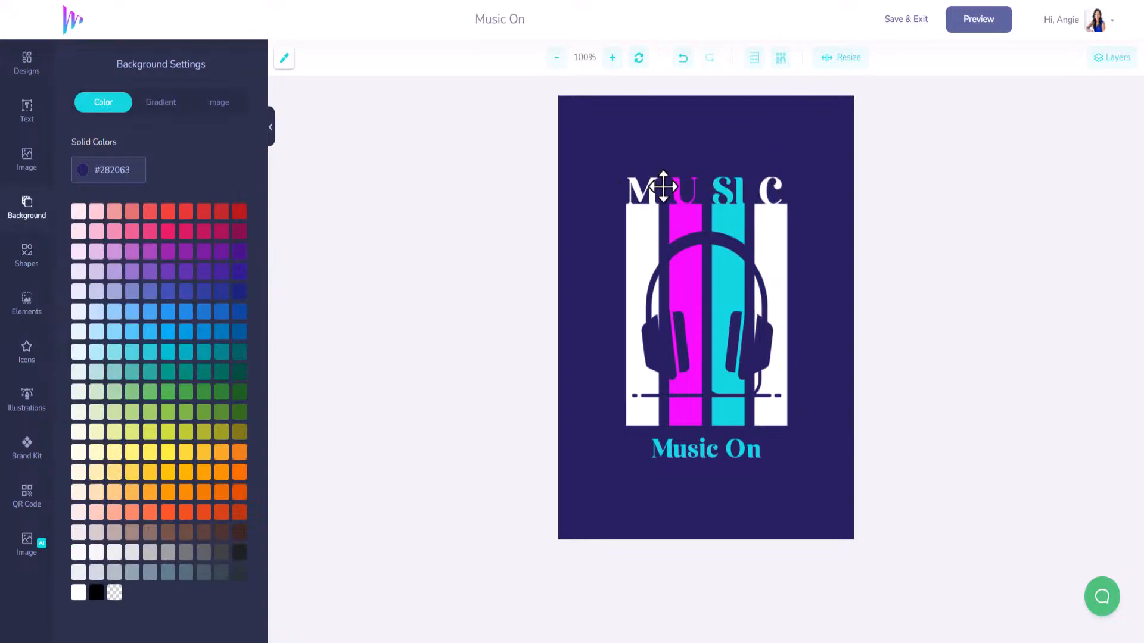
pyautogui.click(695, 448)
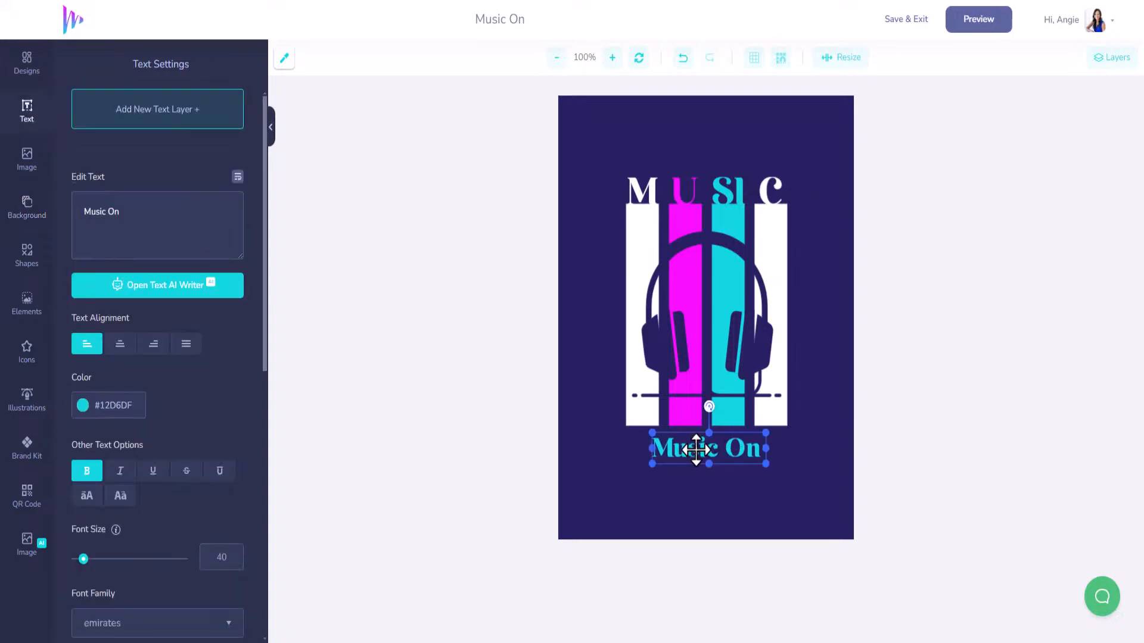
pyautogui.press('Delete')
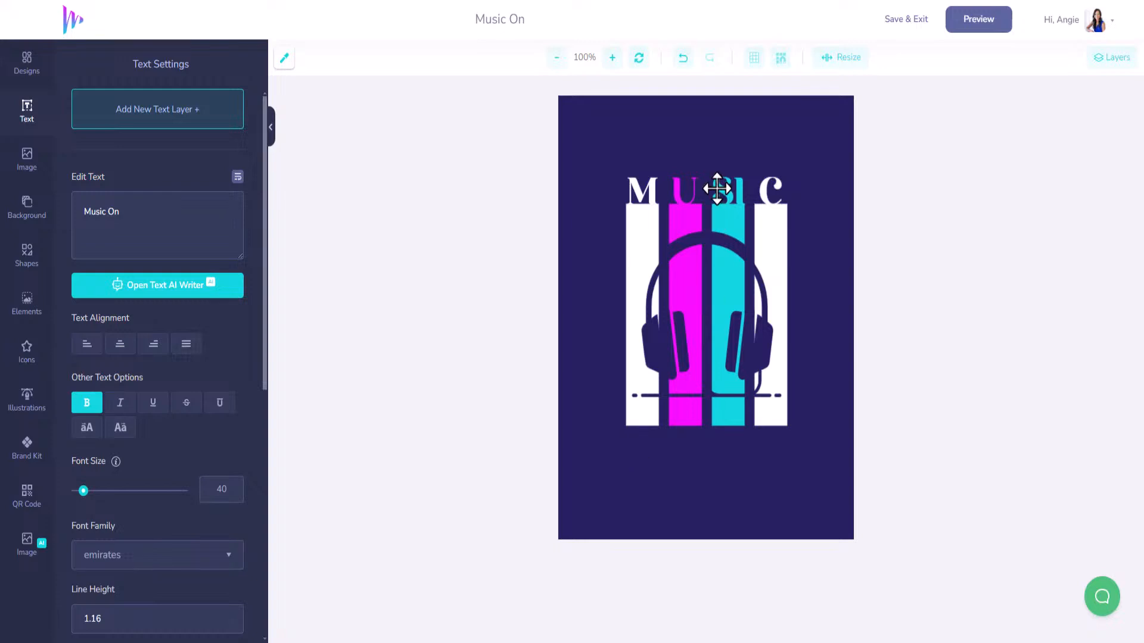
pyautogui.click(649, 192)
# Move the M letter below the headphones, change it to MUSIC, enlarge it and make it brand cyan.
pyautogui.moveTo(650, 192); pyautogui.dragTo(645, 452)
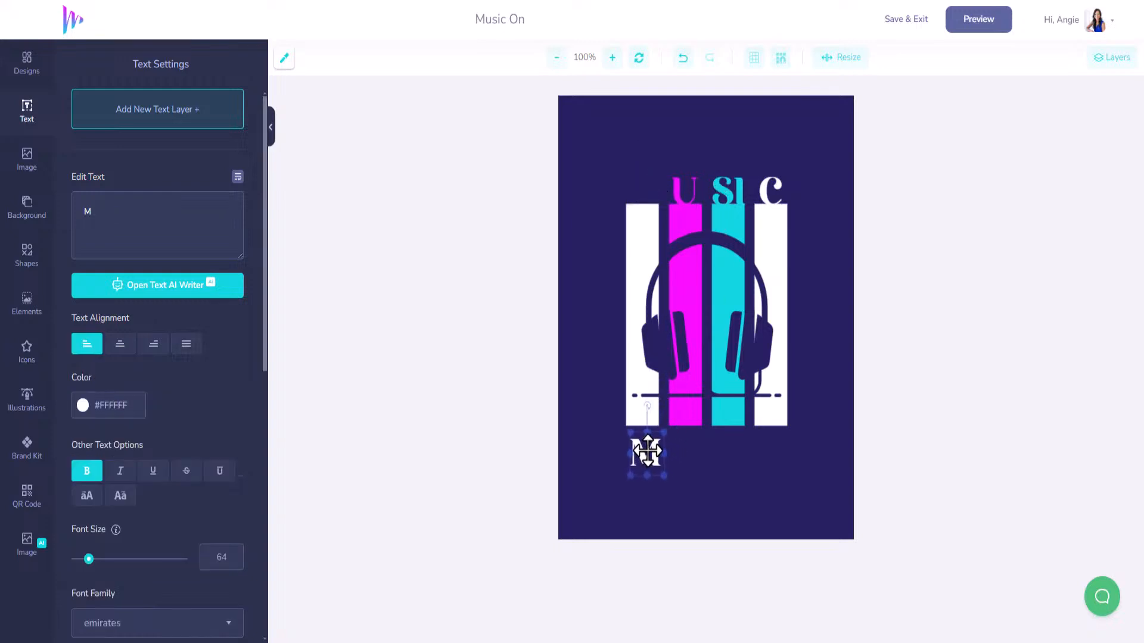
pyautogui.click(138, 207)
pyautogui.write('USIC')
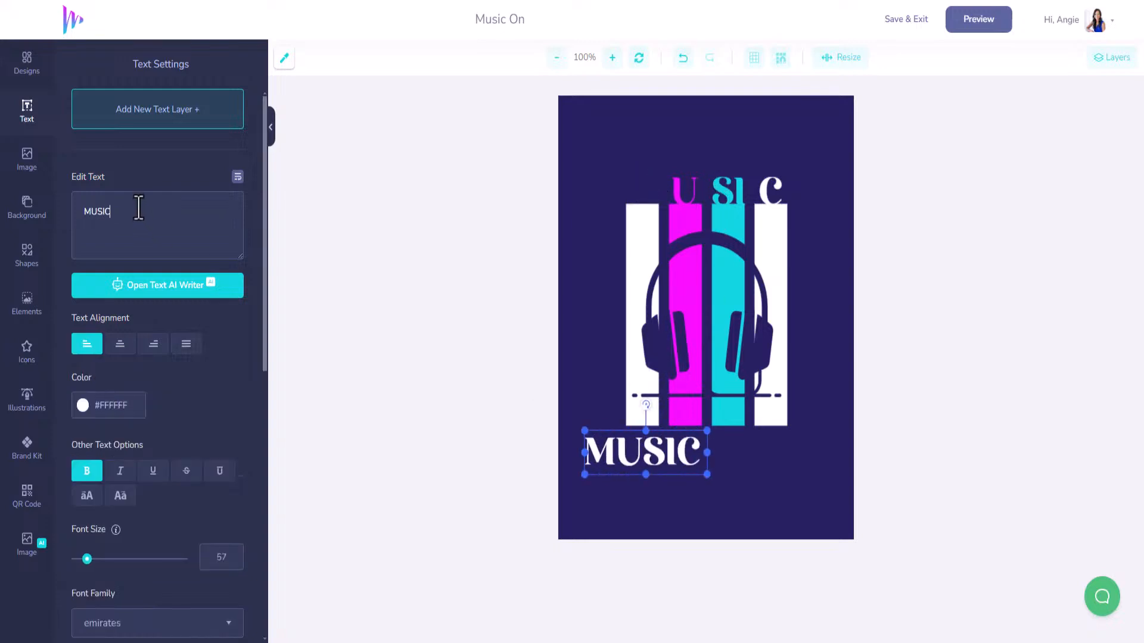
pyautogui.moveTo(706, 473); pyautogui.dragTo(798, 487)
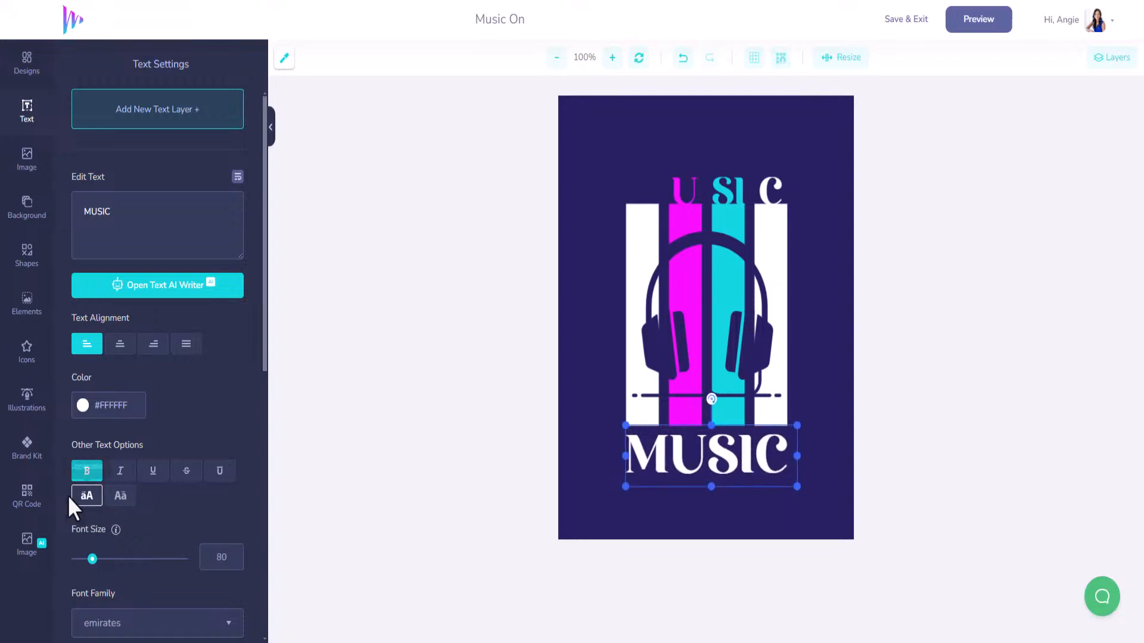
pyautogui.click(35, 453)
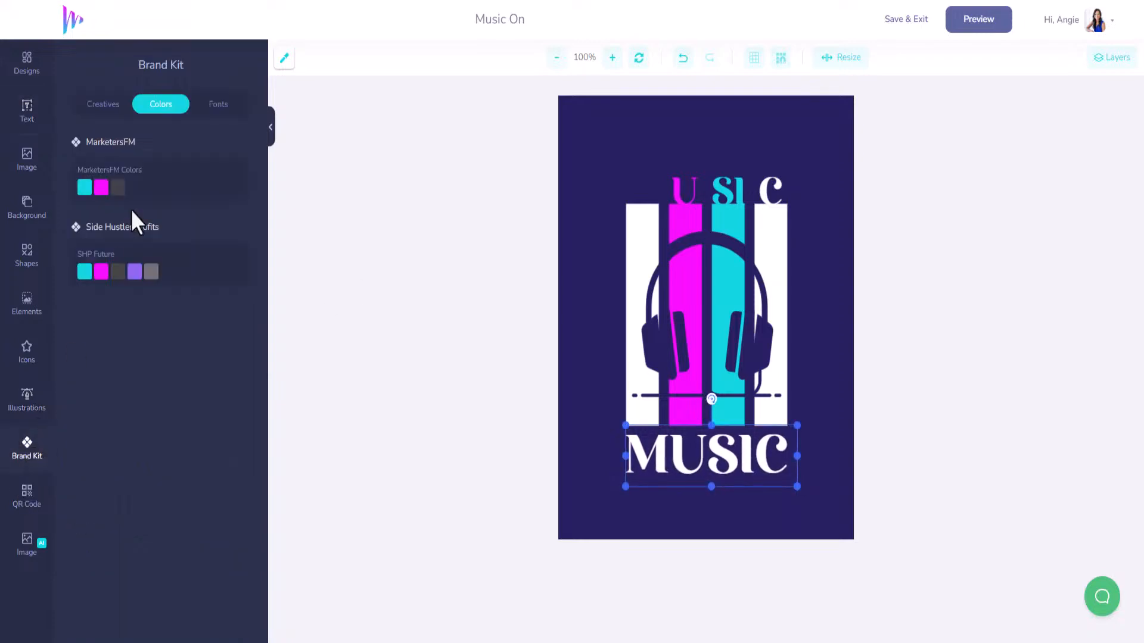
pyautogui.click(84, 187)
# Delete the SI, U and C letters and move MUSIC above the stripes.
pyautogui.click(734, 183)
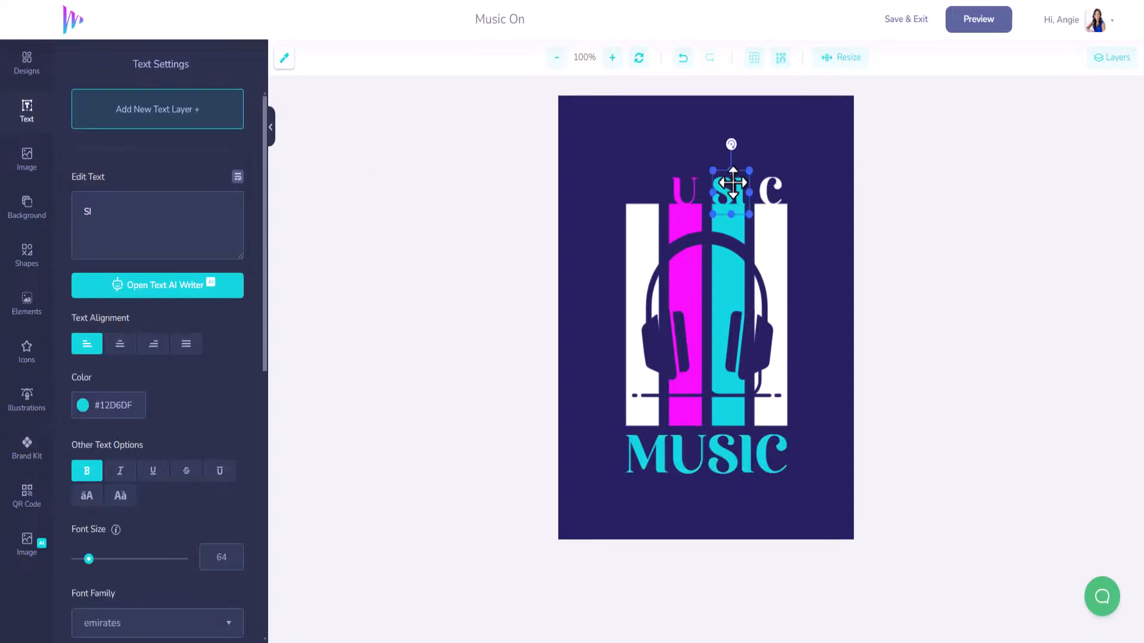
pyautogui.press('Delete')
pyautogui.click(690, 182)
pyautogui.press('Delete')
pyautogui.click(774, 183)
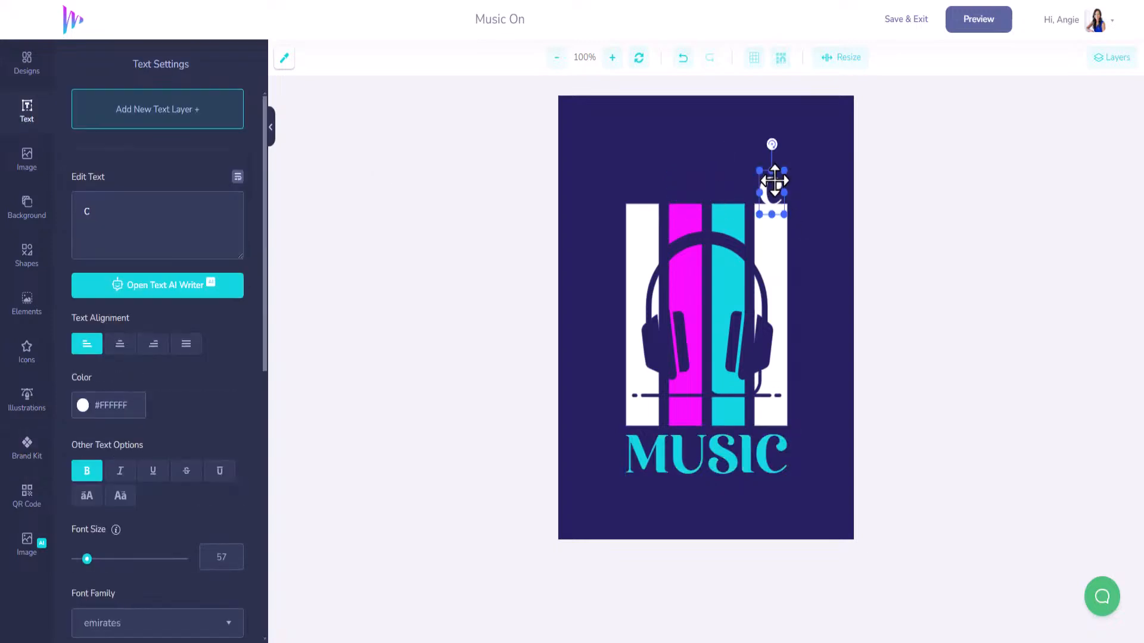
pyautogui.press('Delete')
pyautogui.moveTo(725, 452); pyautogui.dragTo(724, 176)
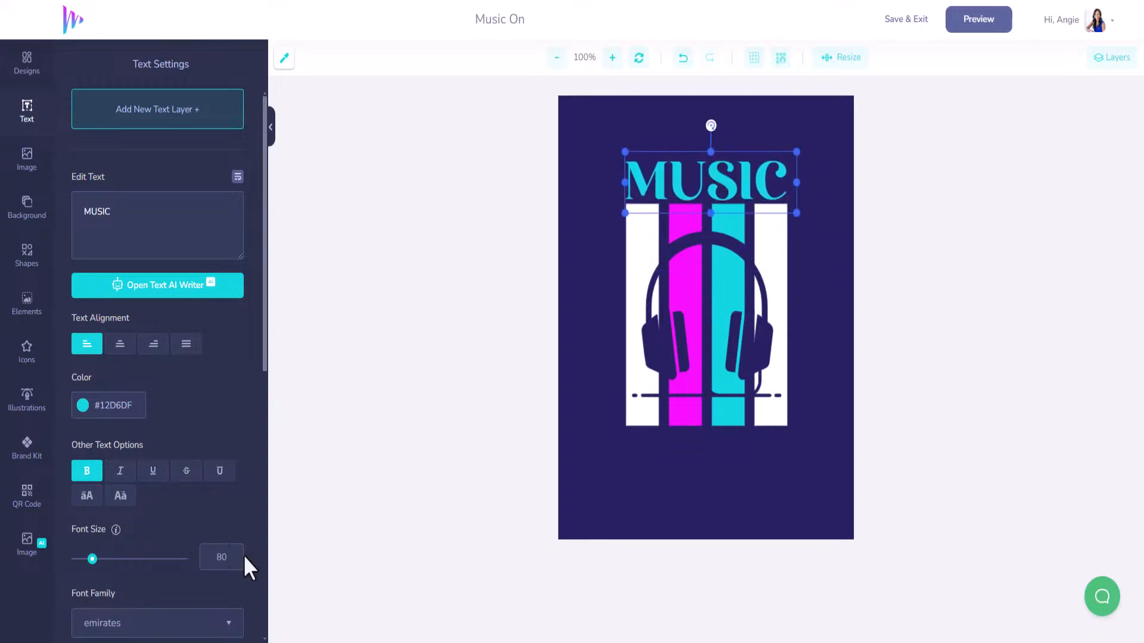
# Duplicate the MUSIC title below the headphones and retype the copy as LOVERS.
pyautogui.scroll(-5, 213, 571)
pyautogui.scroll(-3, 214, 571)
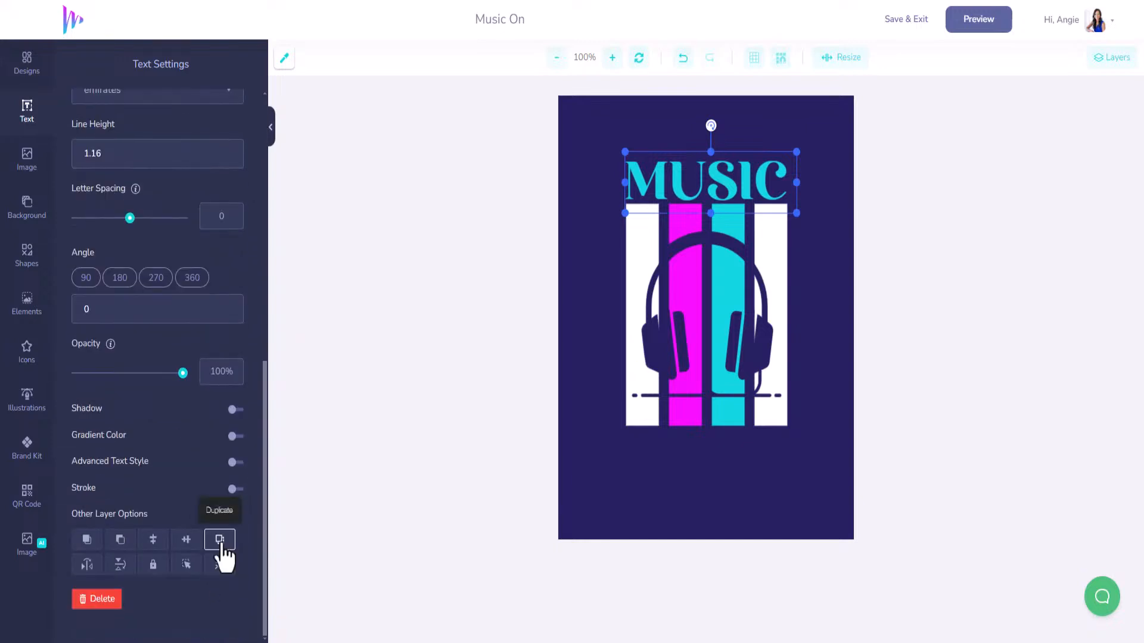
pyautogui.click(221, 541)
pyautogui.moveTo(723, 182); pyautogui.dragTo(720, 457)
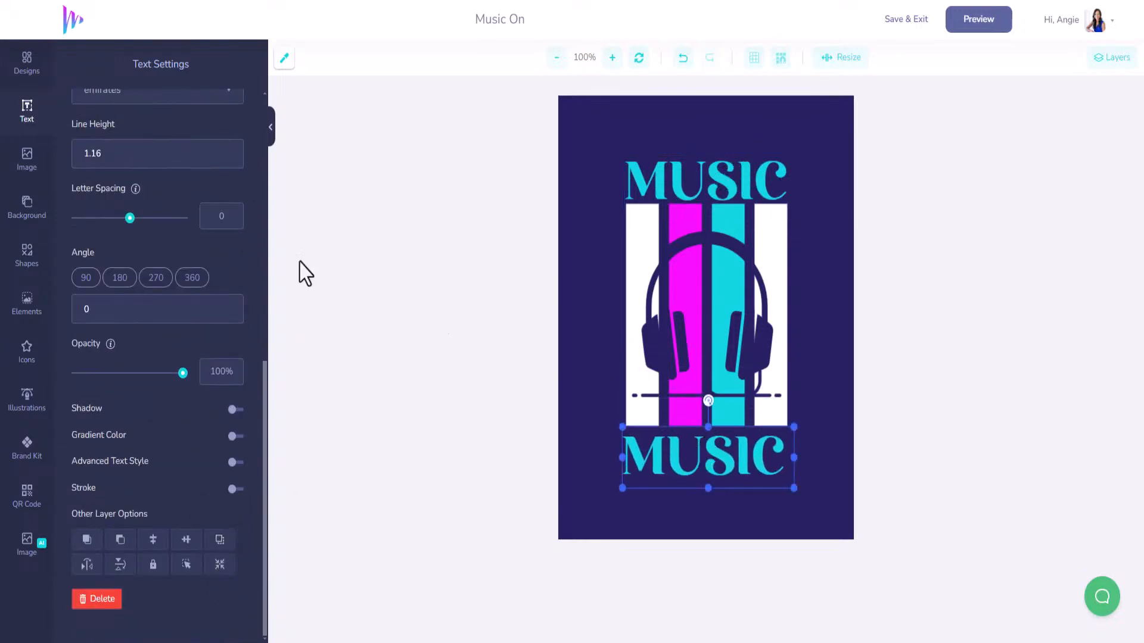
pyautogui.scroll(6, 170, 359)
pyautogui.scroll(2, 171, 188)
pyautogui.doubleClick(148, 209)
pyautogui.write('LOVES')
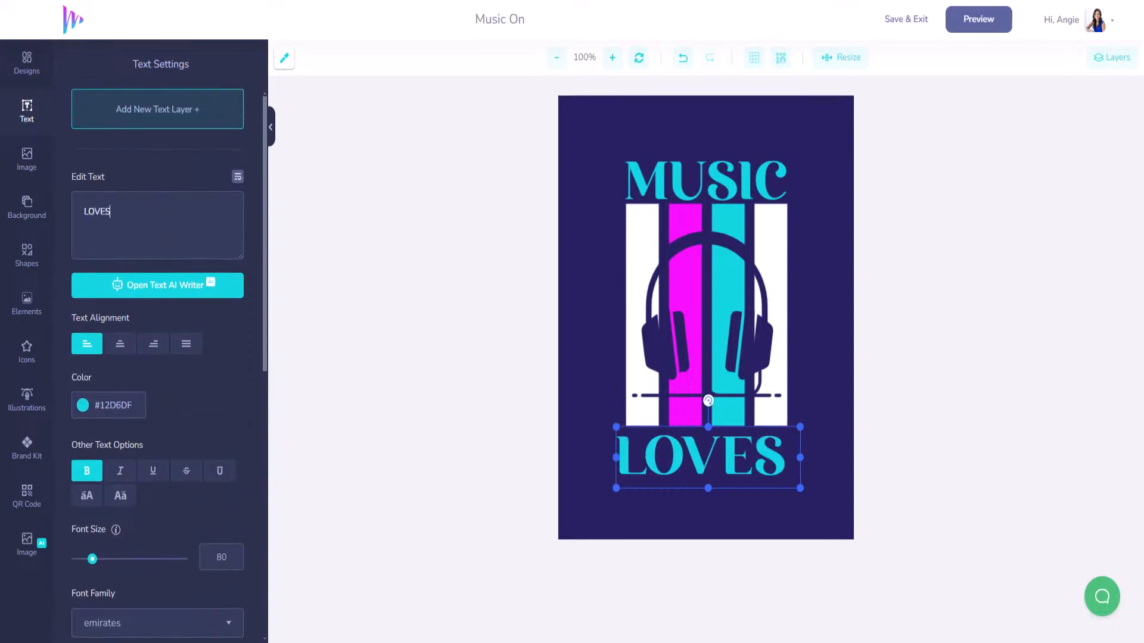
pyautogui.press('BackSpace')
pyautogui.write('RS')
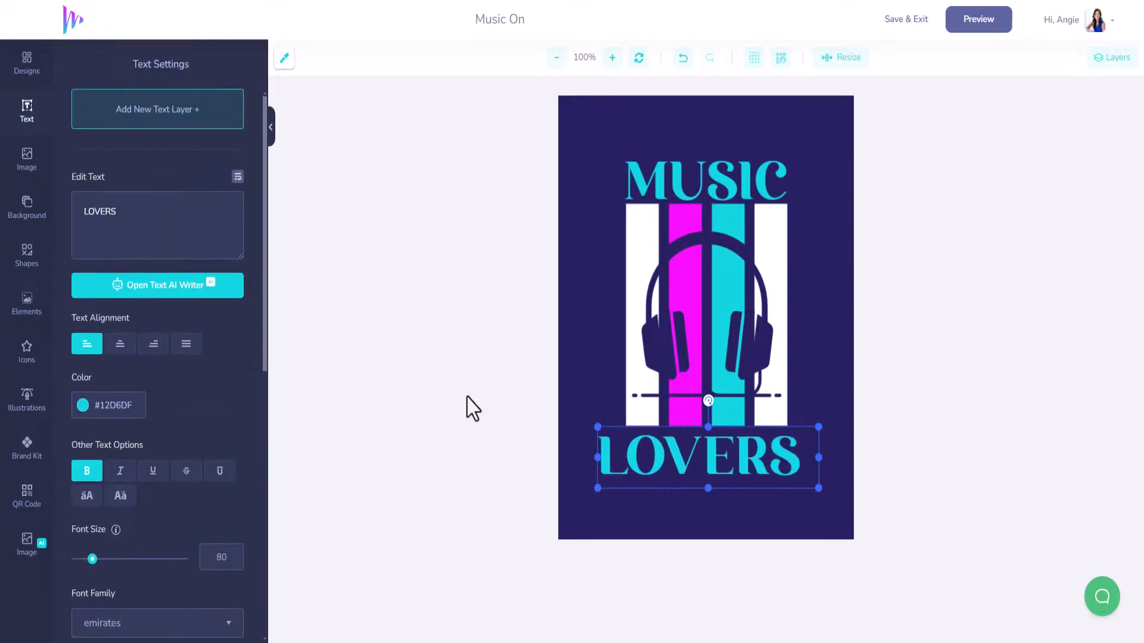
# Shrink the LOVERS text down to font size 64.
pyautogui.moveTo(818, 487); pyautogui.dragTo(807, 485)
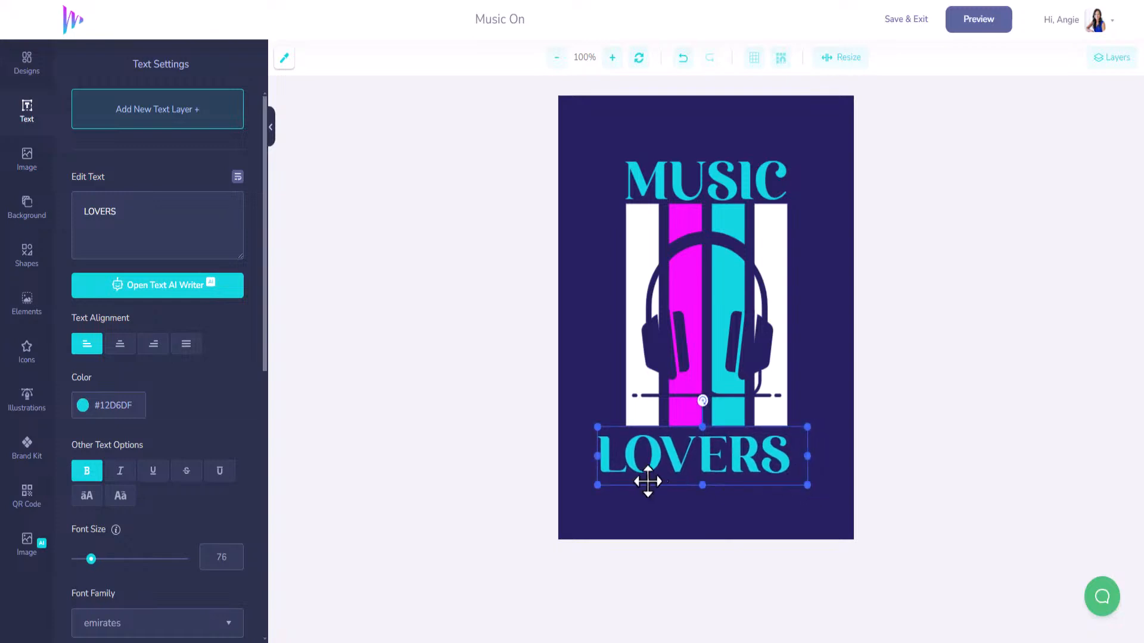
pyautogui.moveTo(600, 485); pyautogui.dragTo(623, 477)
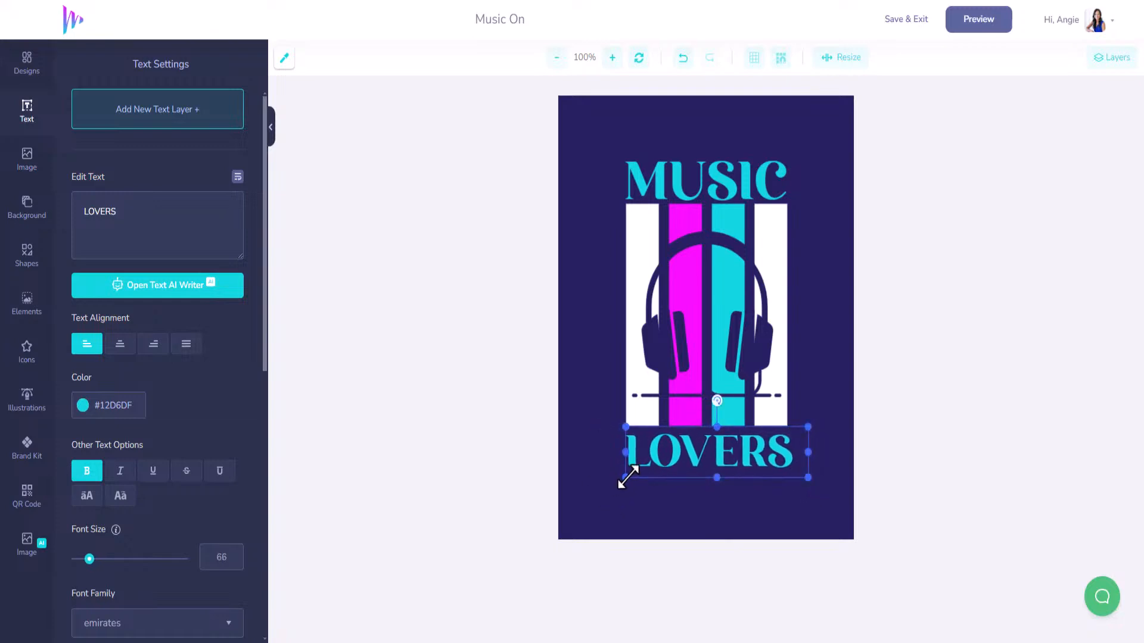
pyautogui.moveTo(807, 477); pyautogui.dragTo(757, 448)
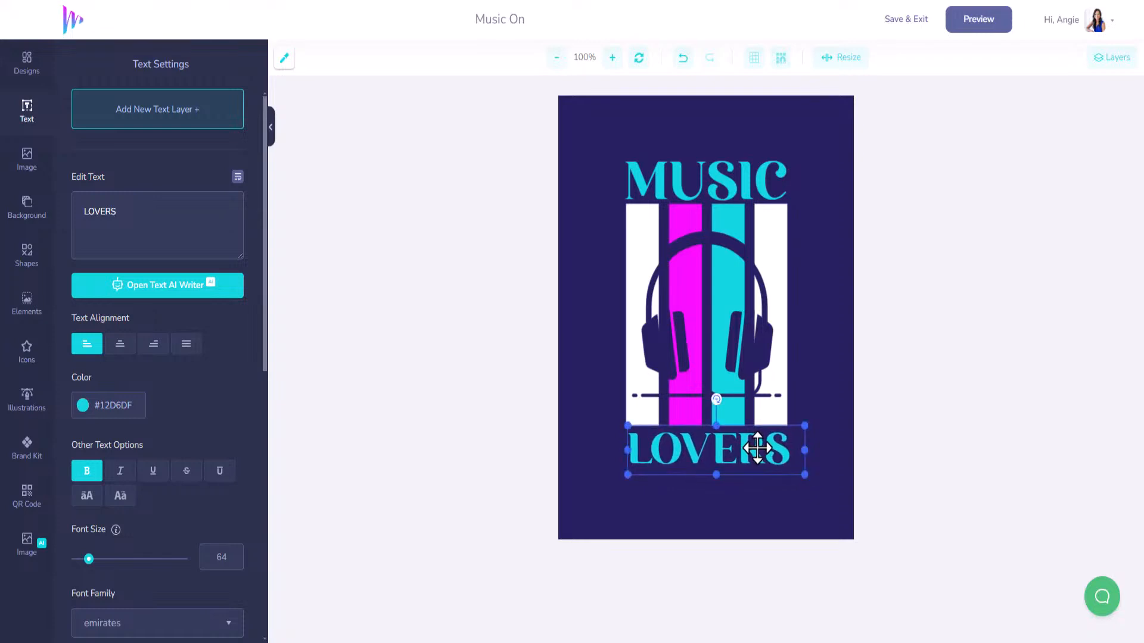
pyautogui.click(27, 449)
# Colour LOVERS magenta and give MUSIC a cyan #12D6DF to magenta #F70FFF gradient.
pyautogui.click(98, 189)
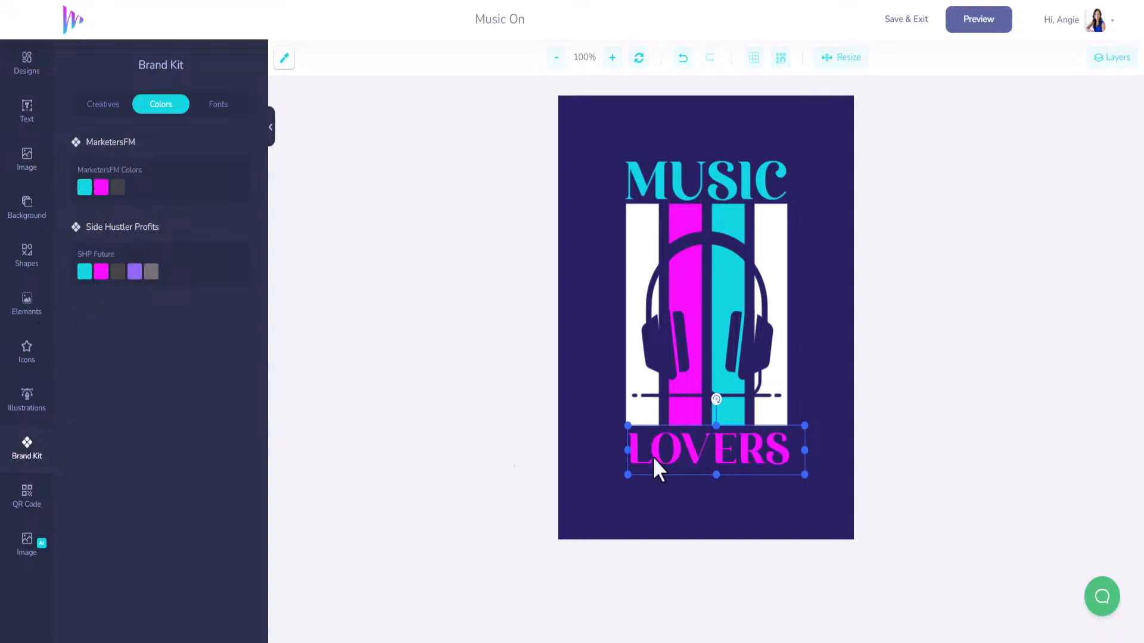
pyautogui.click(703, 172)
pyautogui.scroll(-8, 169, 518)
pyautogui.scroll(-2, 171, 523)
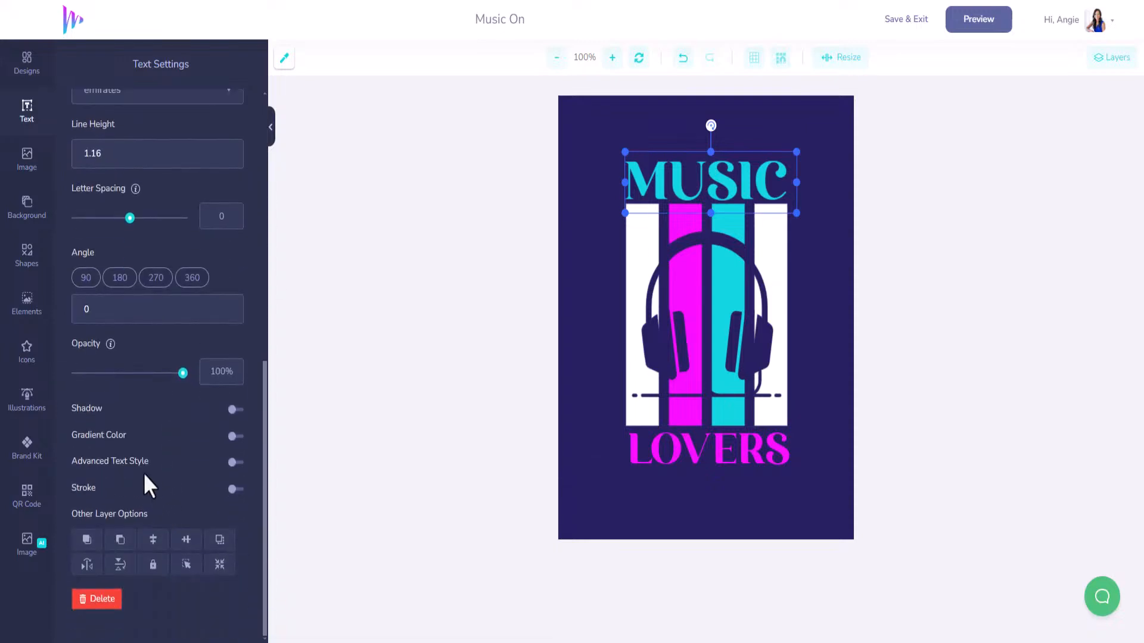
pyautogui.click(235, 436)
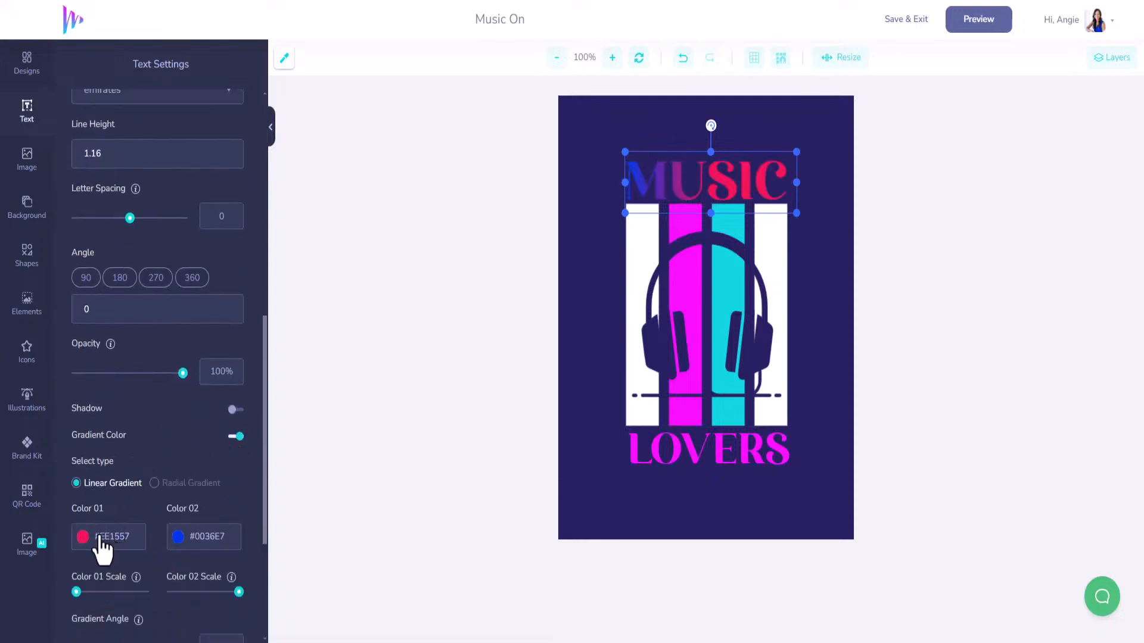
pyautogui.click(103, 554)
pyautogui.write('#1')
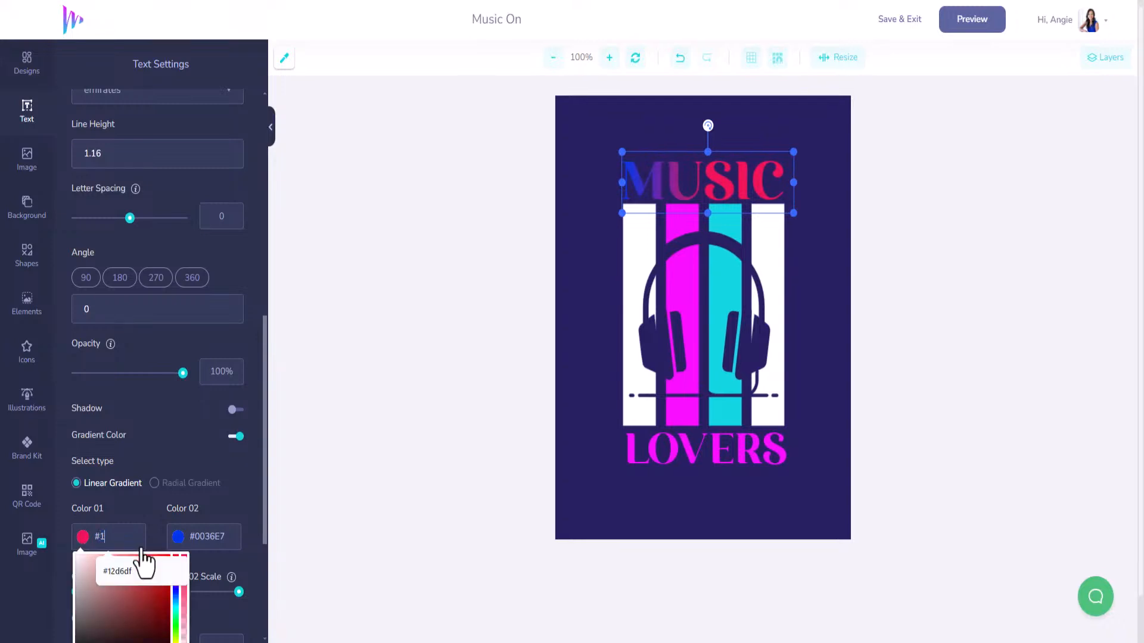
pyautogui.write('2D6D')
pyautogui.click(143, 566)
pyautogui.click(204, 536)
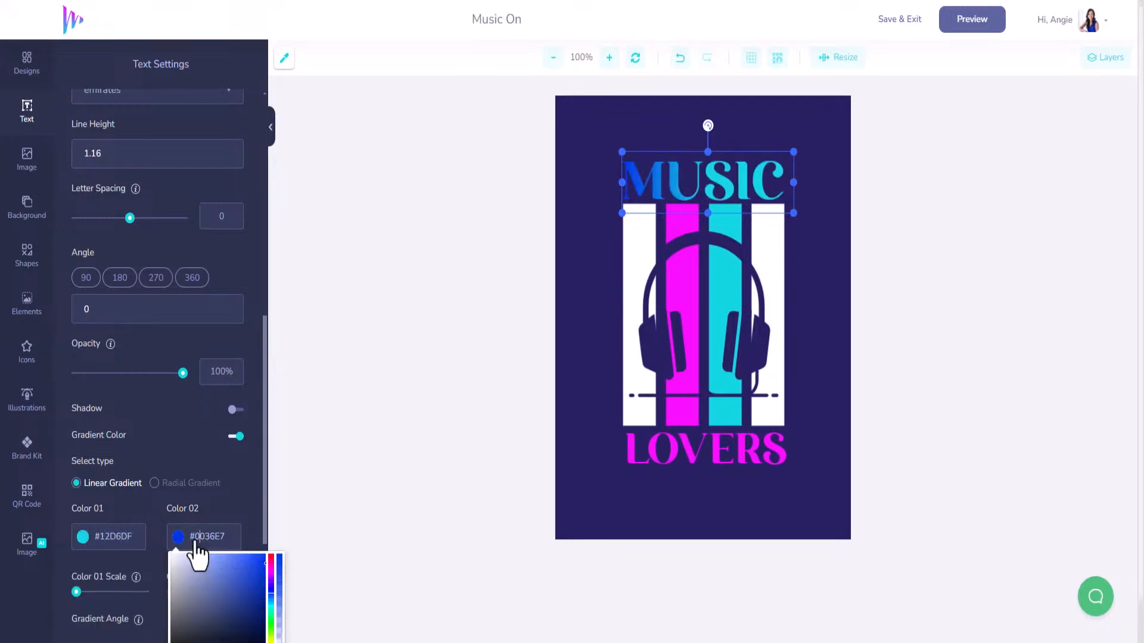
pyautogui.write('#F70FFF')
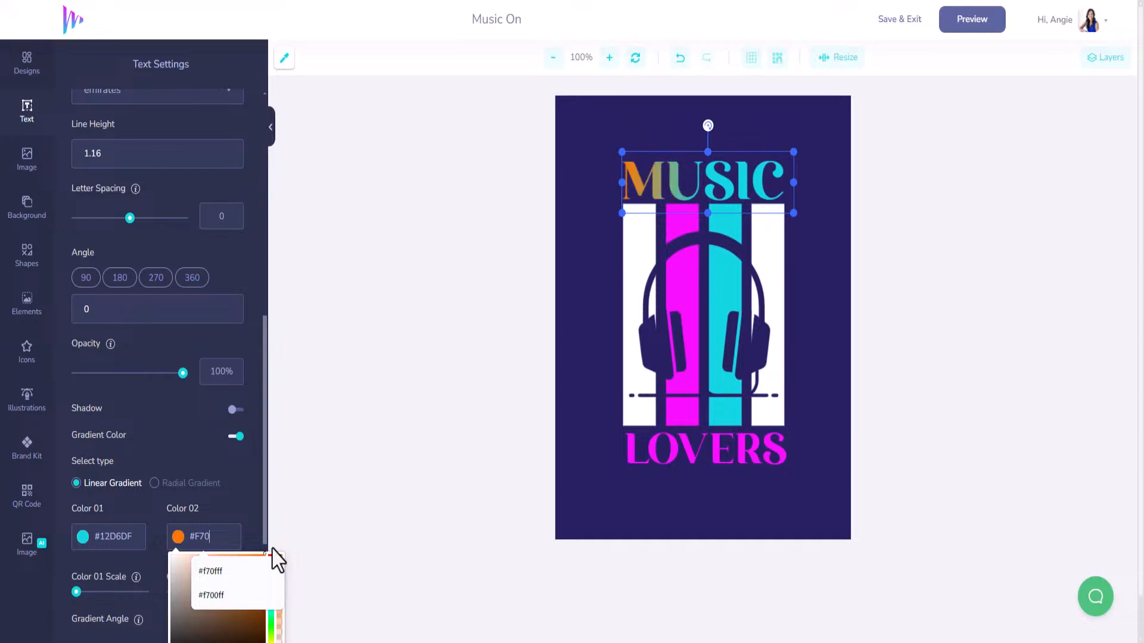
pyautogui.click(251, 503)
# Adjust the MUSIC gradient angle and spread, and apply the same gradient to LOVERS.
pyautogui.scroll(-2, 145, 579)
pyautogui.moveTo(132, 522)
pyautogui.mouseDown()
pyautogui.moveTo(167, 520)
pyautogui.moveTo(125, 524)
pyautogui.mouseUp()
pyautogui.moveTo(239, 459); pyautogui.dragTo(226, 459)
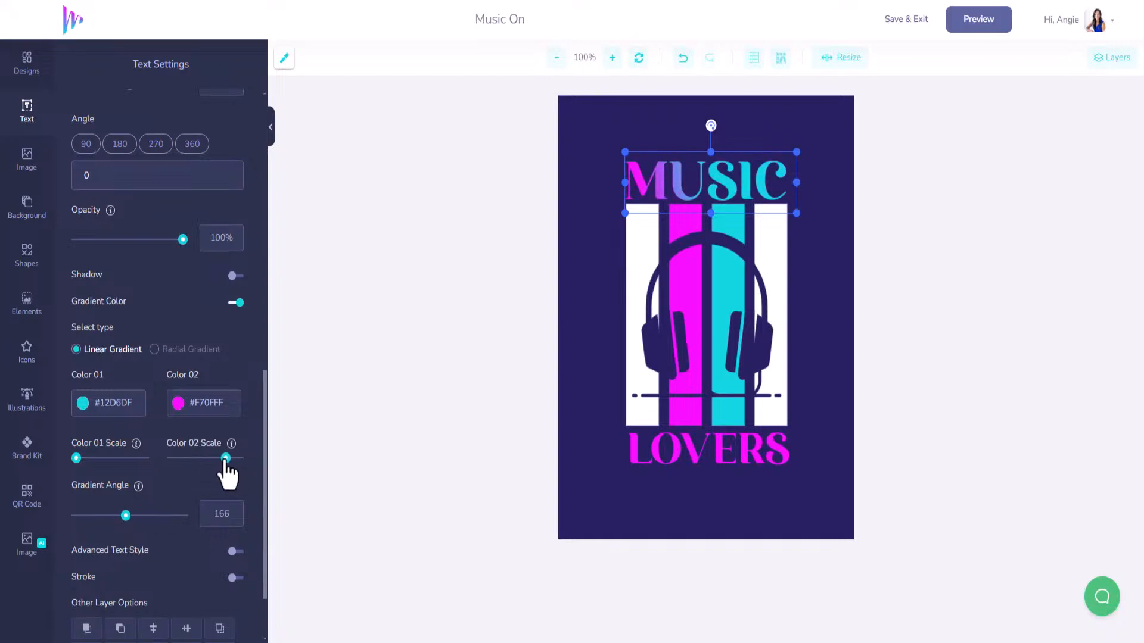
pyautogui.moveTo(125, 516)
pyautogui.mouseDown()
pyautogui.moveTo(100, 514)
pyautogui.moveTo(199, 517)
pyautogui.moveTo(111, 516)
pyautogui.moveTo(130, 516)
pyautogui.mouseUp()
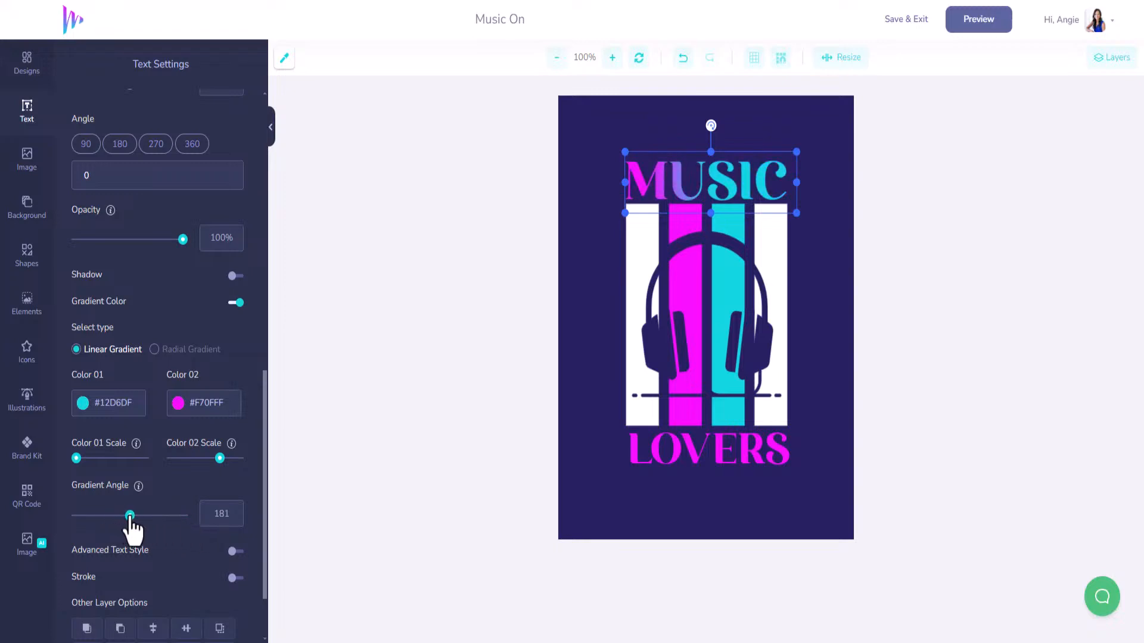
pyautogui.click(717, 453)
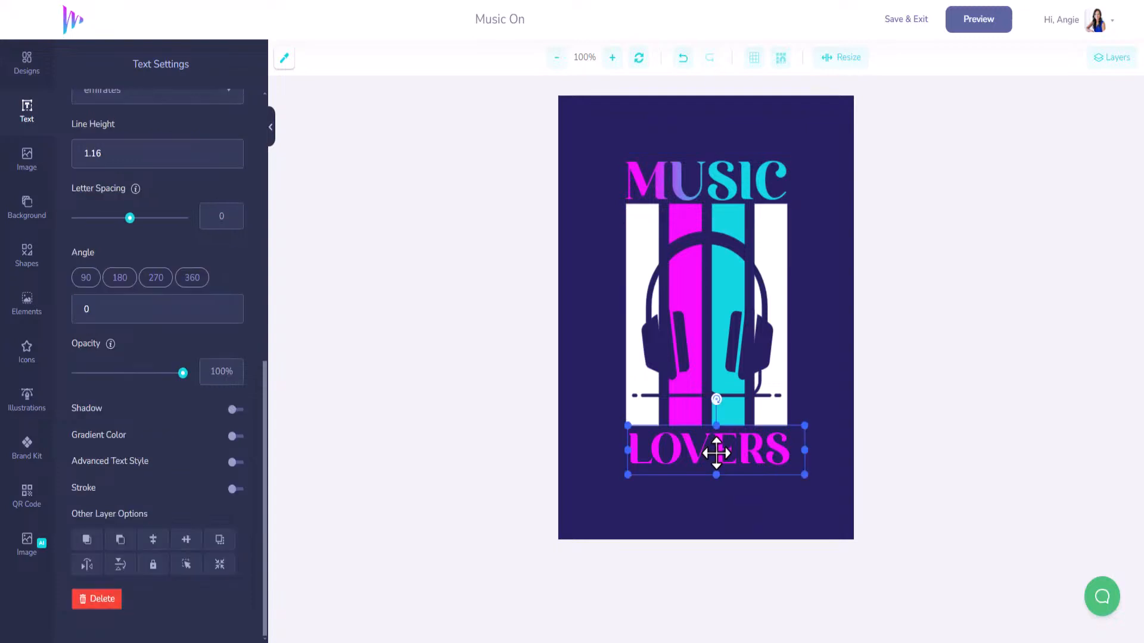
pyautogui.click(233, 436)
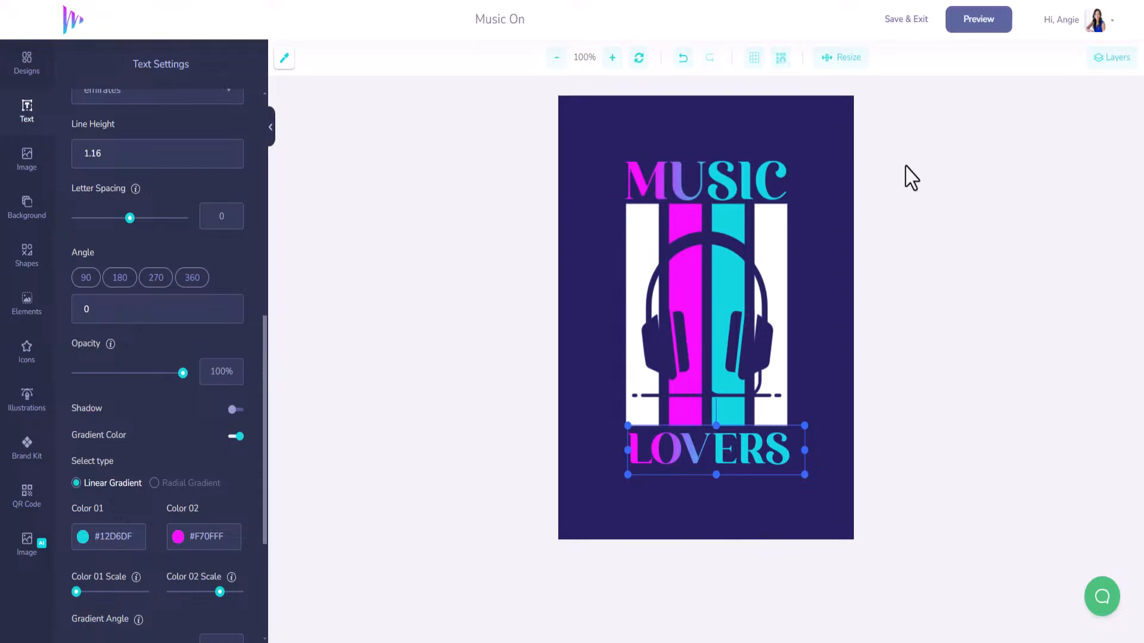
pyautogui.click(850, 123)
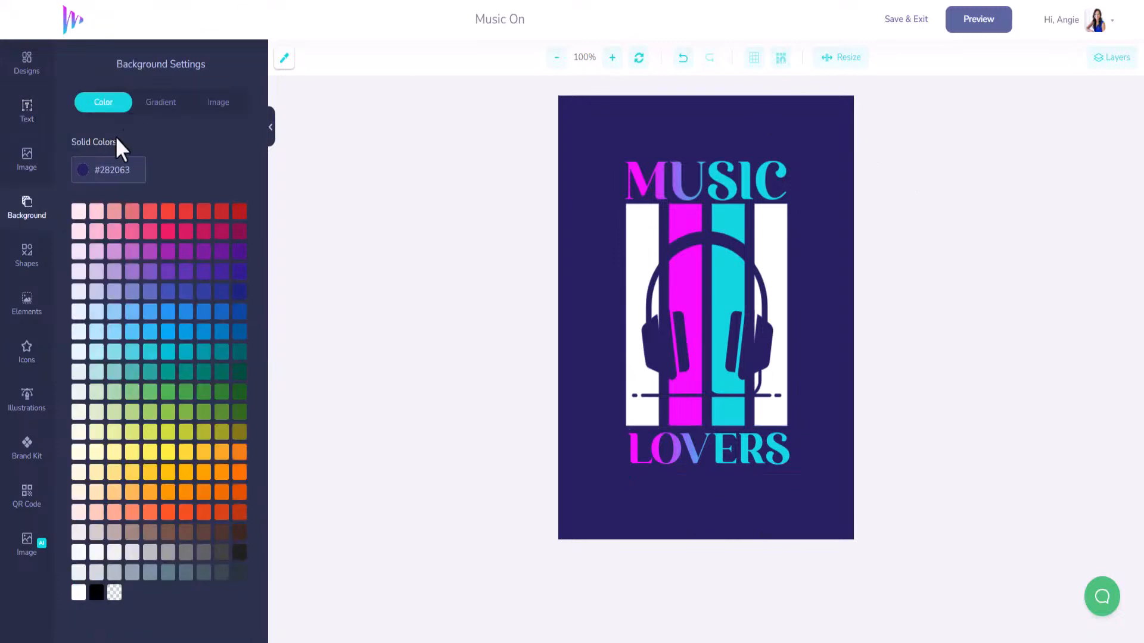
# Set the background to near-black #070707 and preview the design on the T-shirt mockup.
pyautogui.click(82, 173)
pyautogui.moveTo(104, 258); pyautogui.dragTo(81, 294)
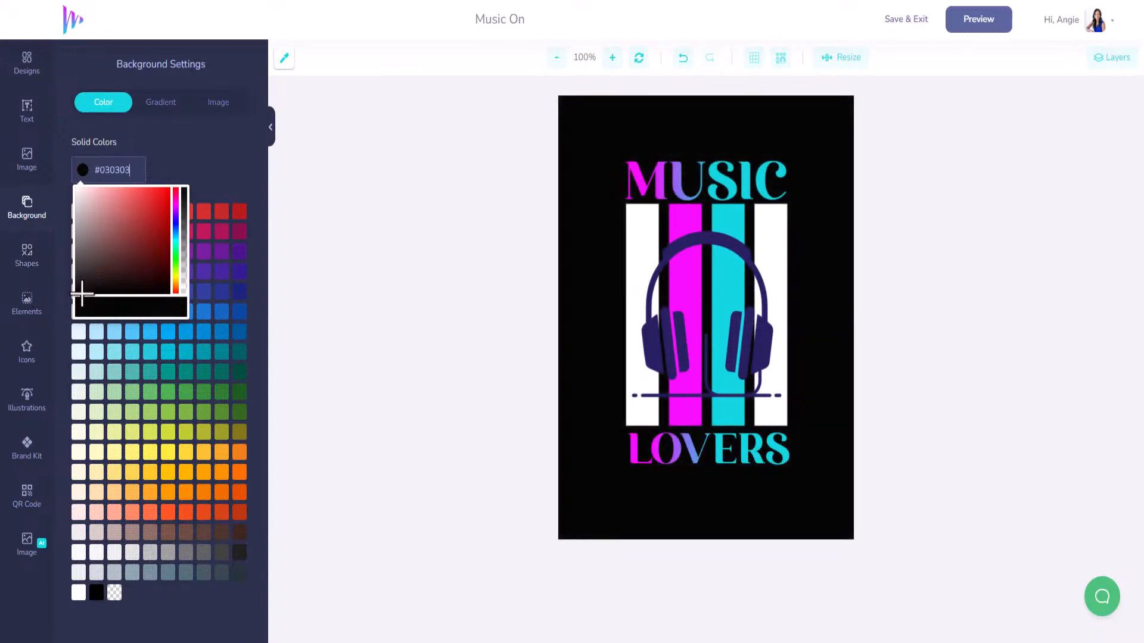
pyautogui.click(998, 23)
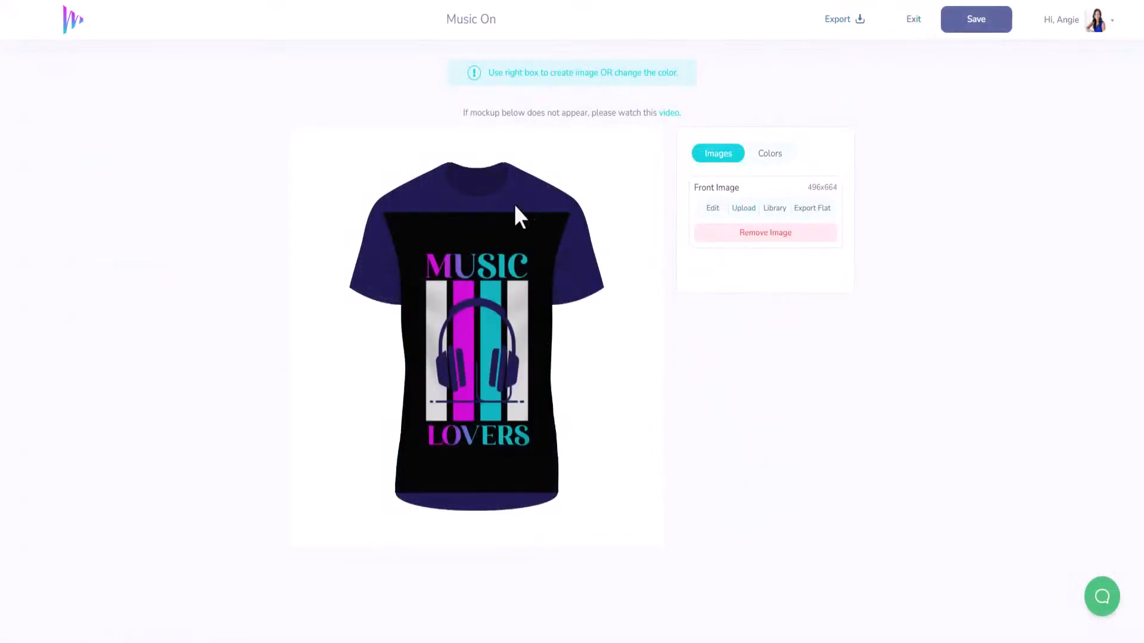
# Make the mockup t-shirt black (#000000) and save the Music On design.
pyautogui.click(768, 158)
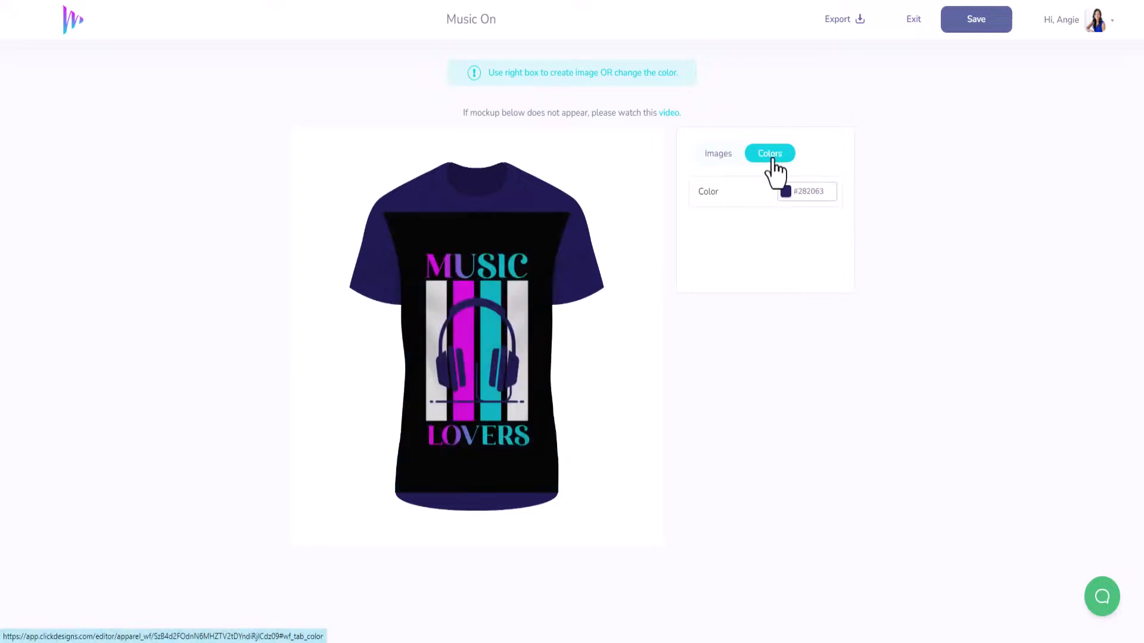
pyautogui.click(811, 194)
pyautogui.doubleClick(798, 191)
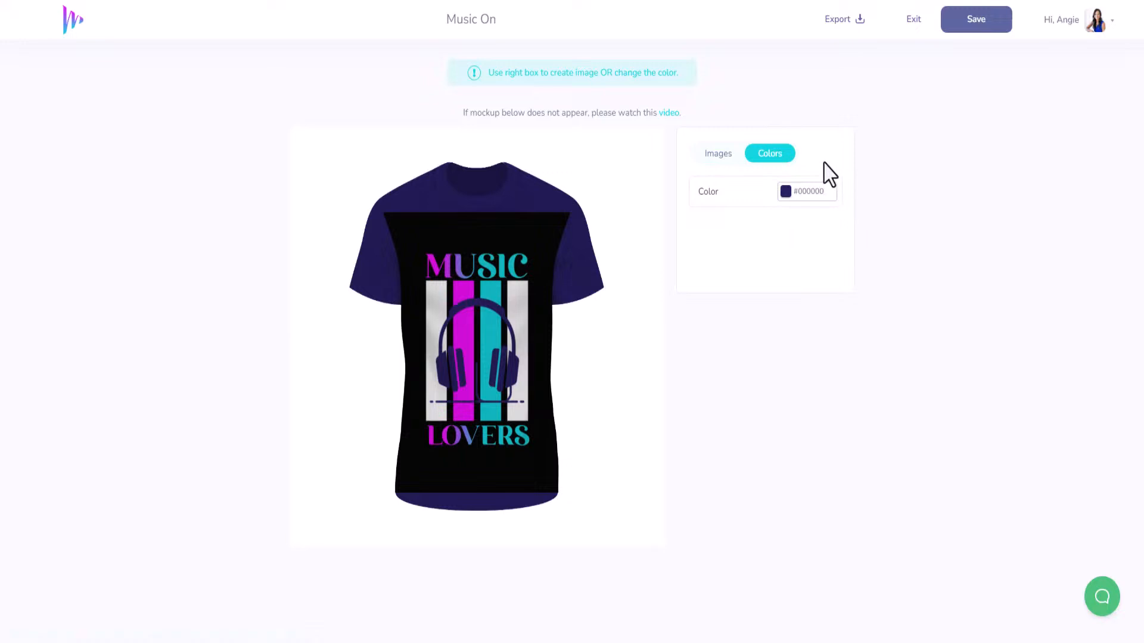
pyautogui.click(815, 192)
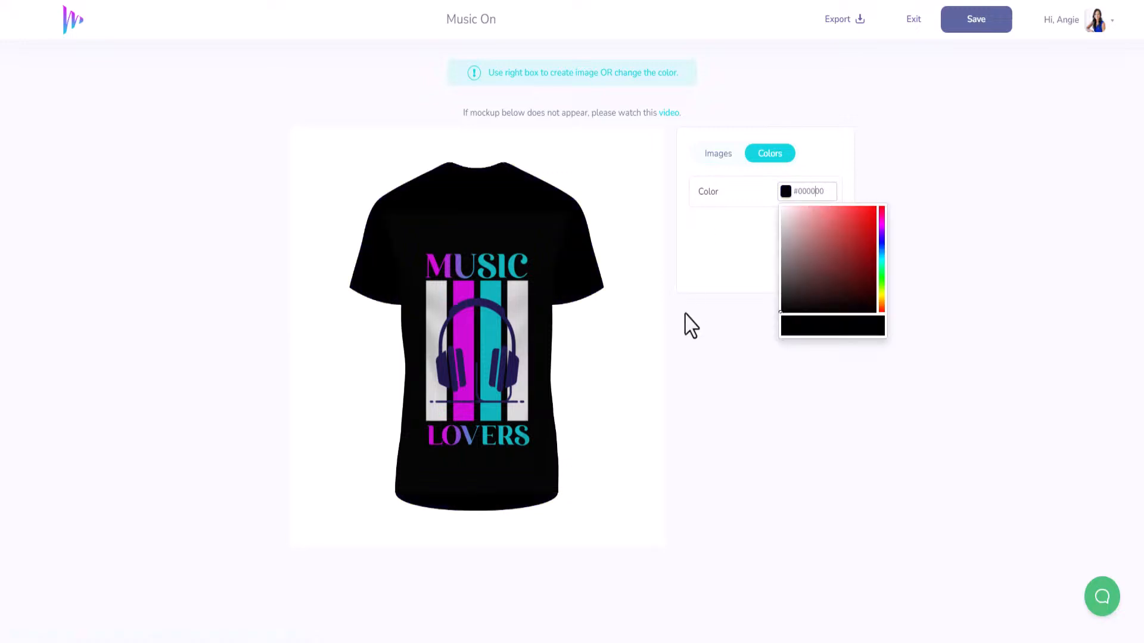
pyautogui.click(724, 156)
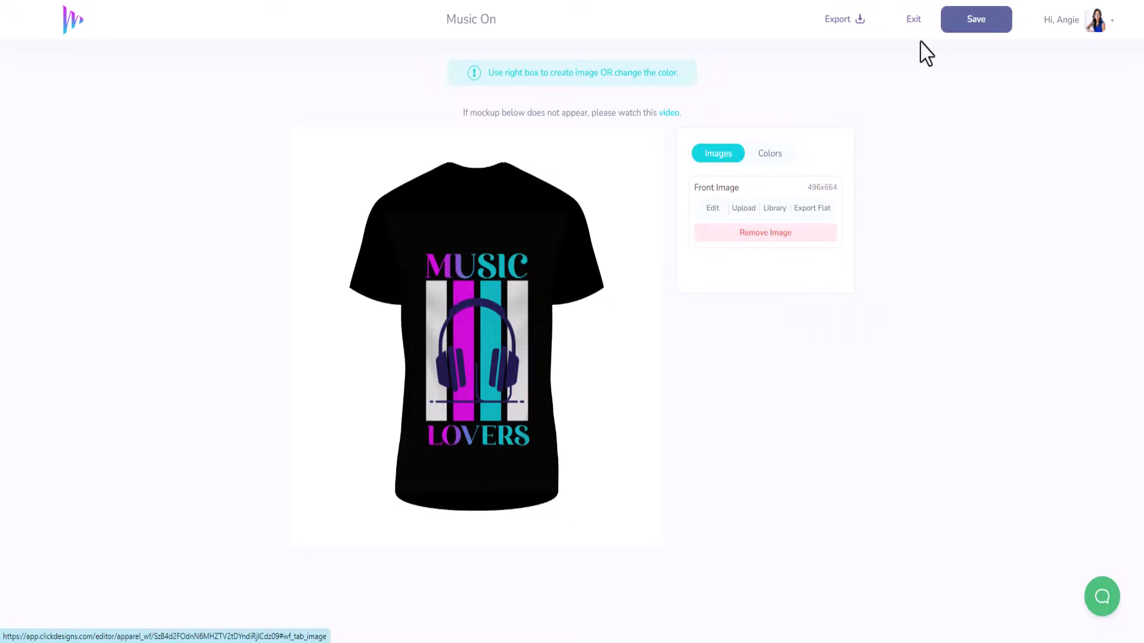
pyautogui.click(953, 25)
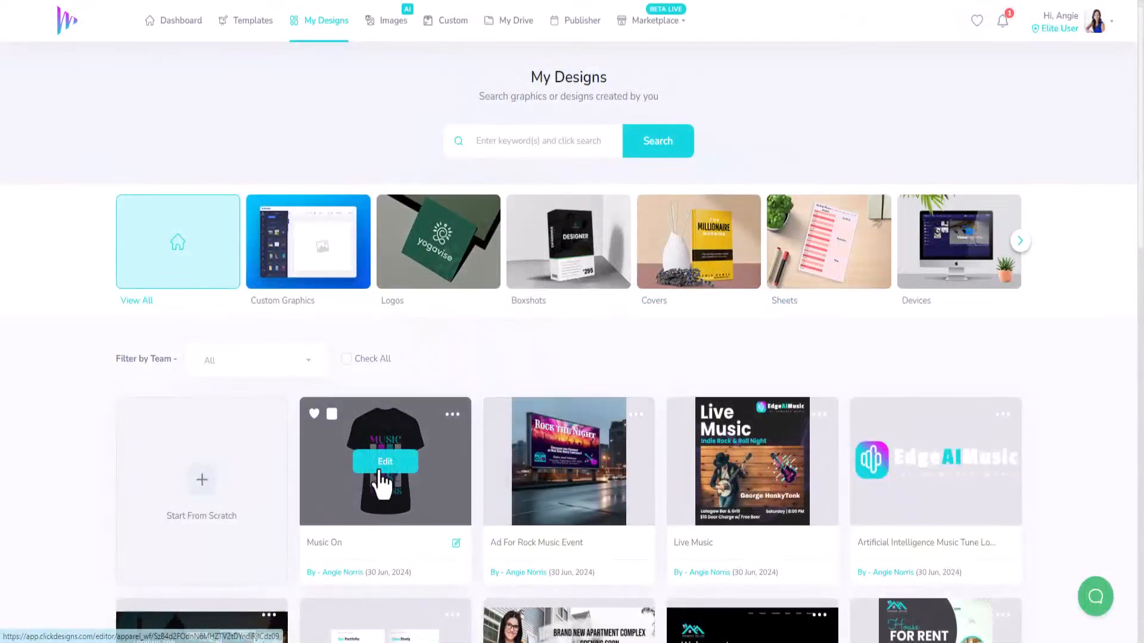
# Search the templates for music and open the Luna Drift CD album case label in the editor.
pyautogui.click(255, 20)
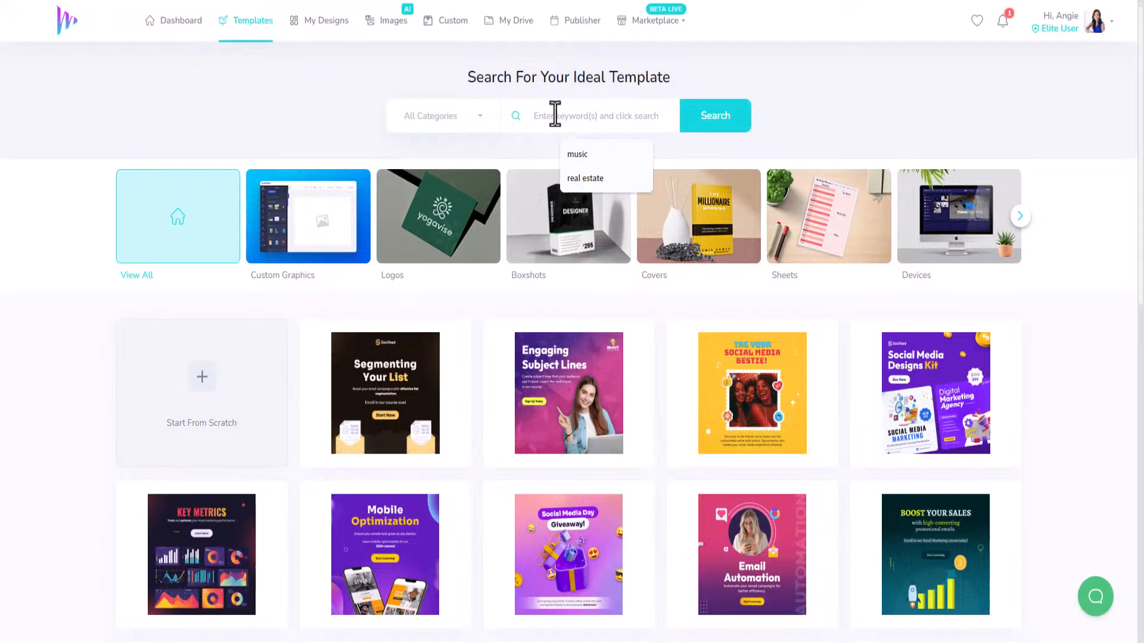
pyautogui.write('muis')
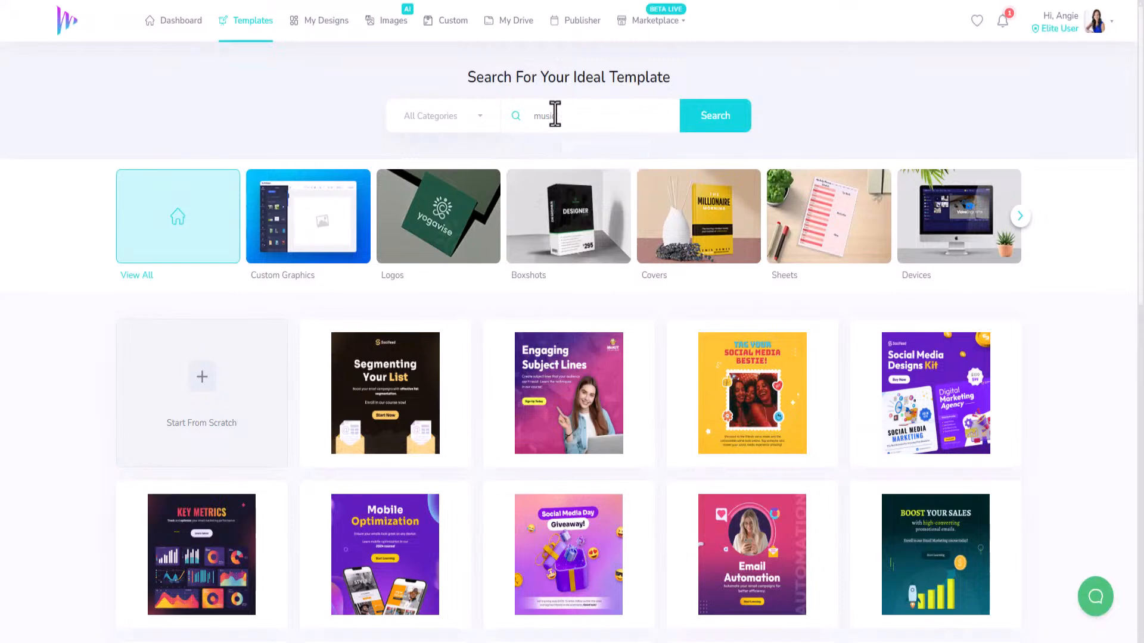
pyautogui.scroll(-10, 658, 395)
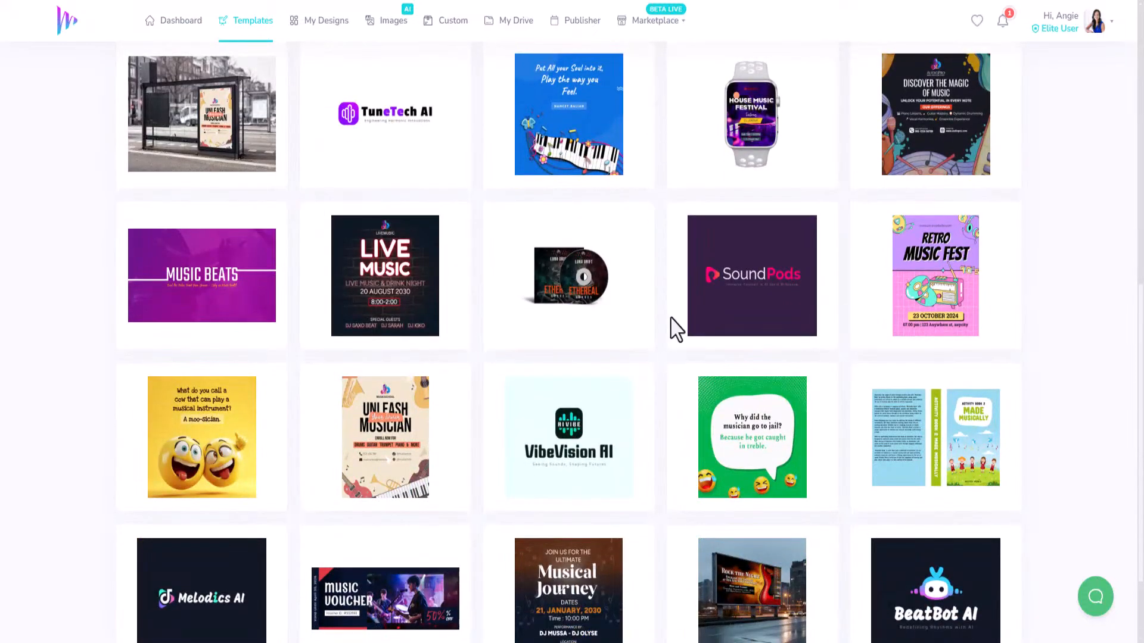
pyautogui.click(611, 330)
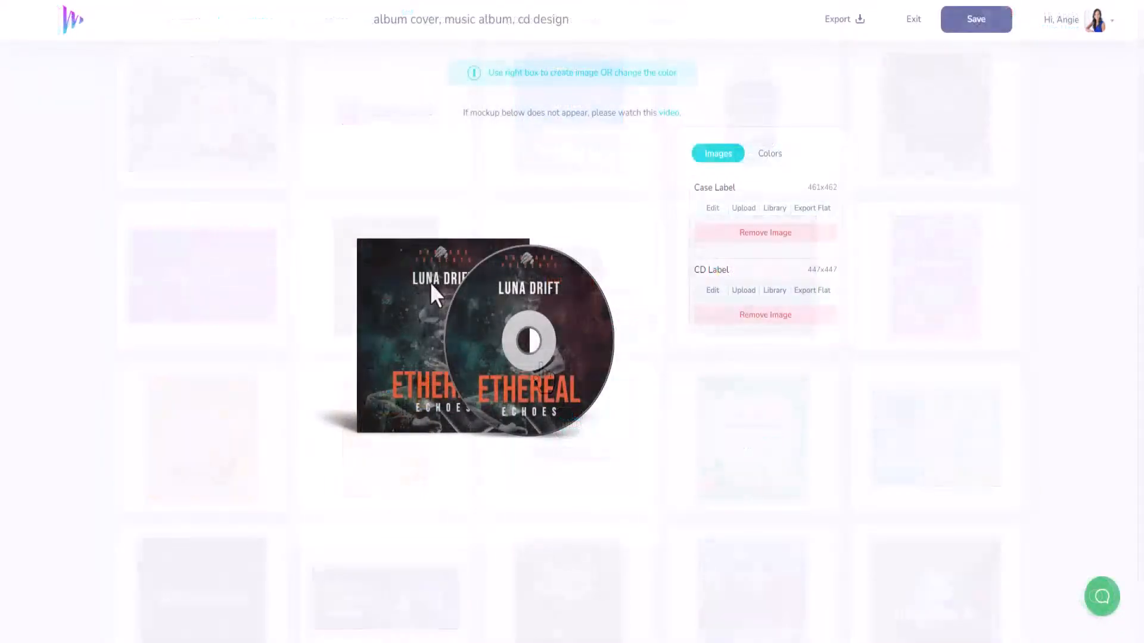
pyautogui.click(712, 209)
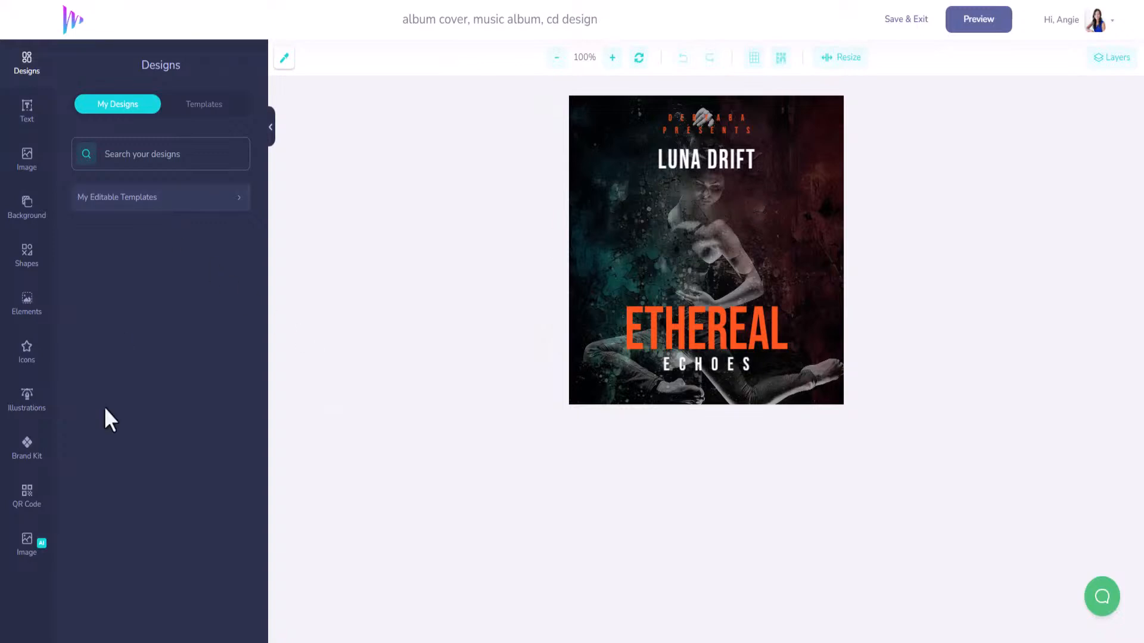
# Generate an AI image from the pasted lone-figure-by-a-lake prompt and place it on the cover.
pyautogui.click(27, 554)
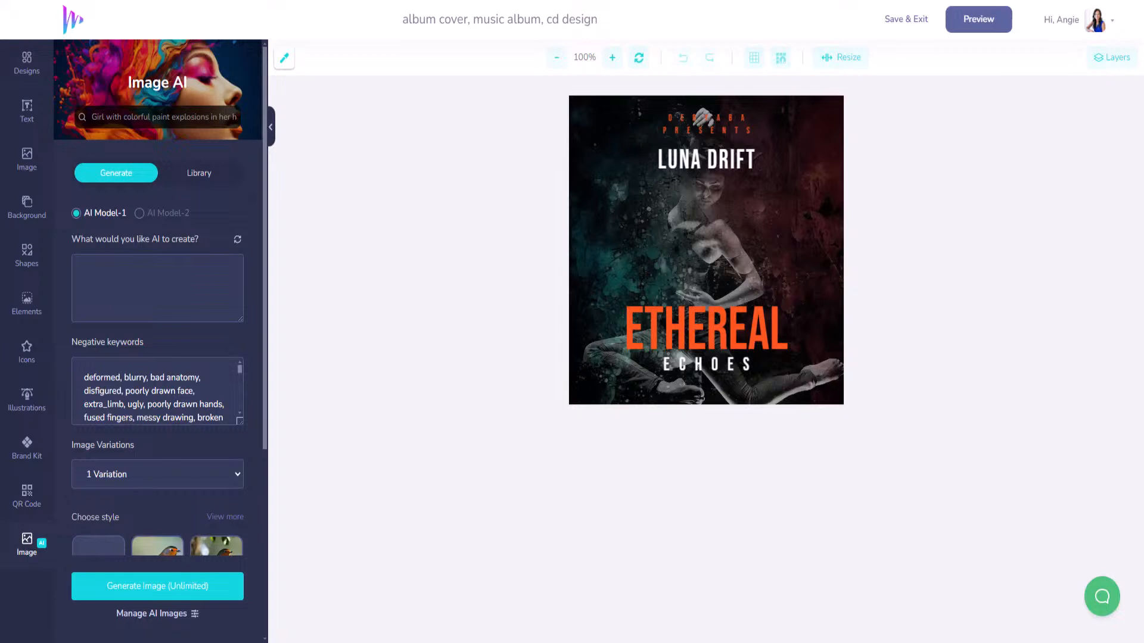
pyautogui.click(133, 281)
pyautogui.hotkey('ctrl', 'v')
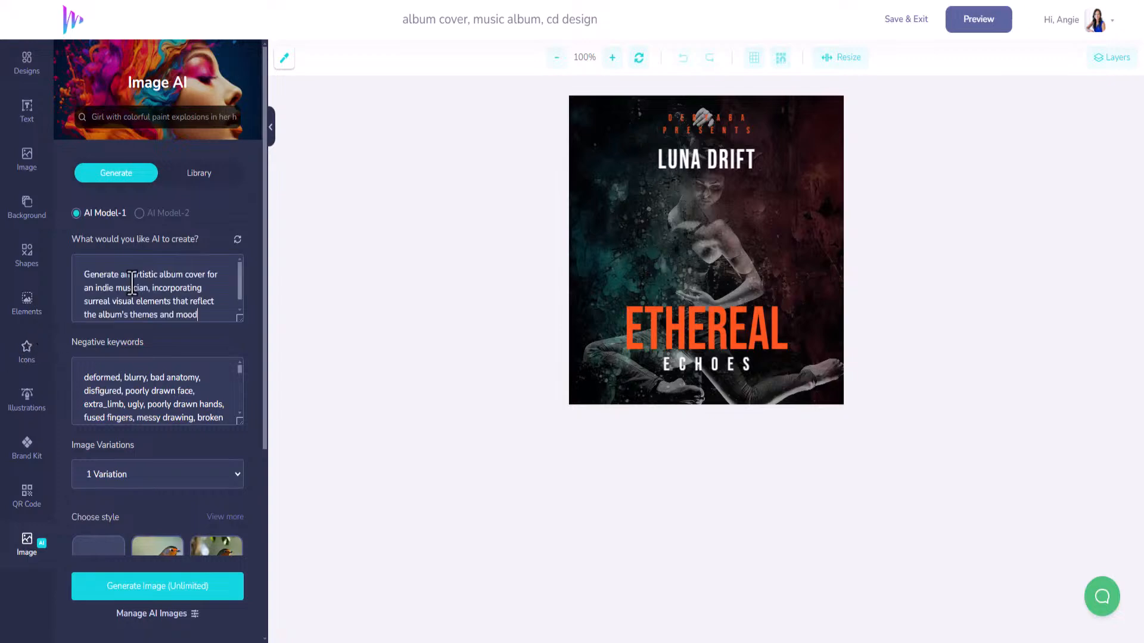
pyautogui.click(193, 579)
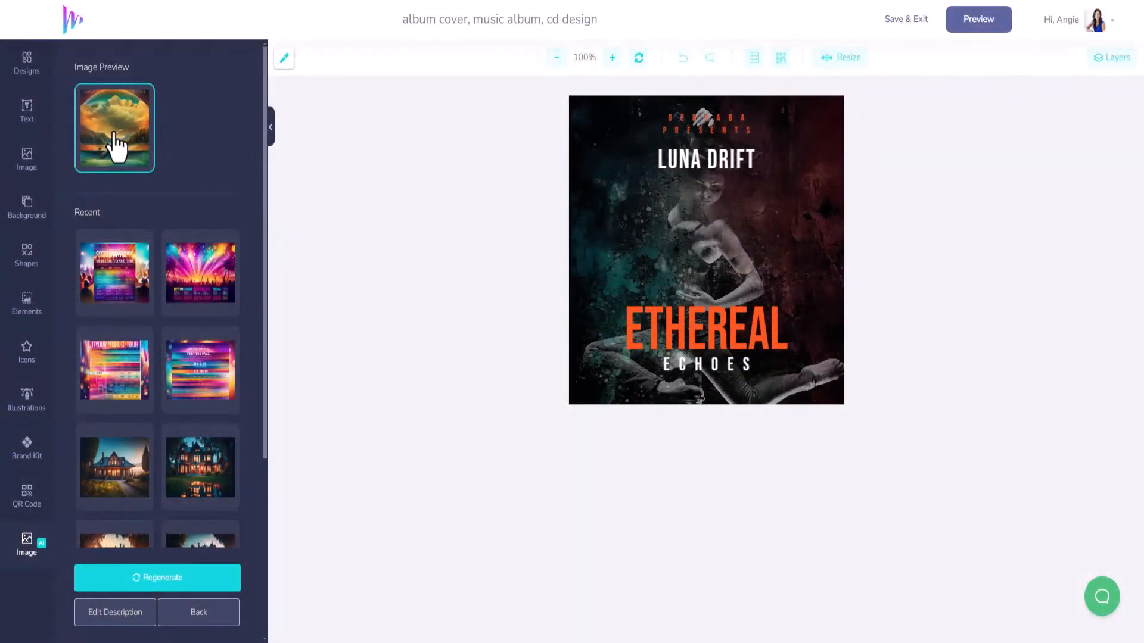
pyautogui.click(116, 146)
# Move and enlarge the landscape so it fills the whole cover square.
pyautogui.moveTo(763, 224); pyautogui.dragTo(728, 215)
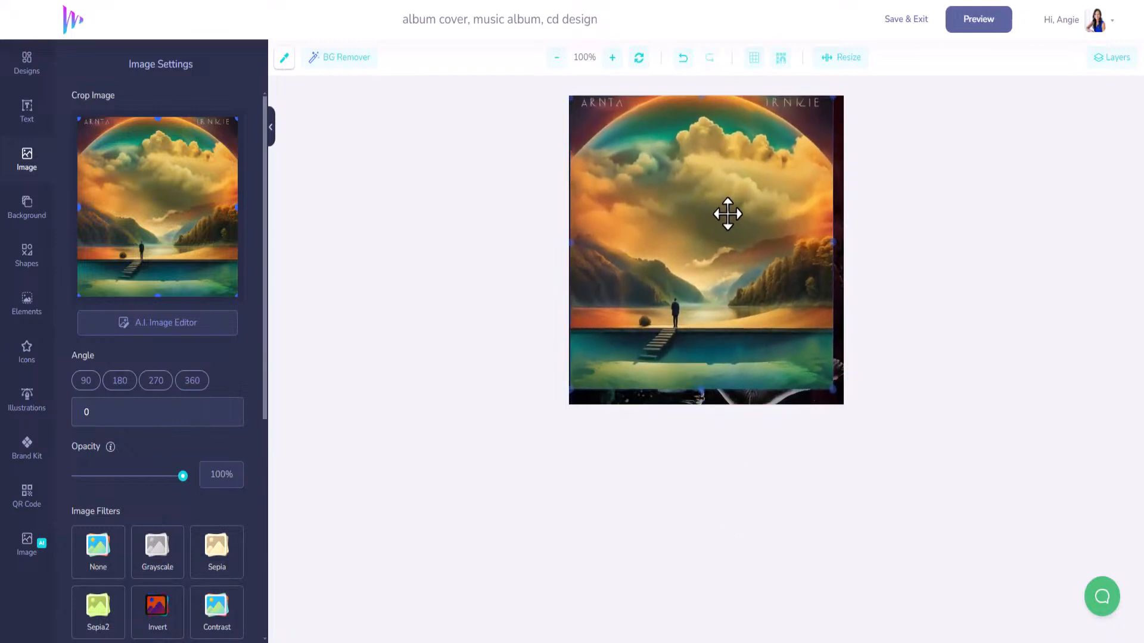
pyautogui.moveTo(830, 386); pyautogui.dragTo(843, 404)
pyautogui.moveTo(797, 353); pyautogui.dragTo(794, 339)
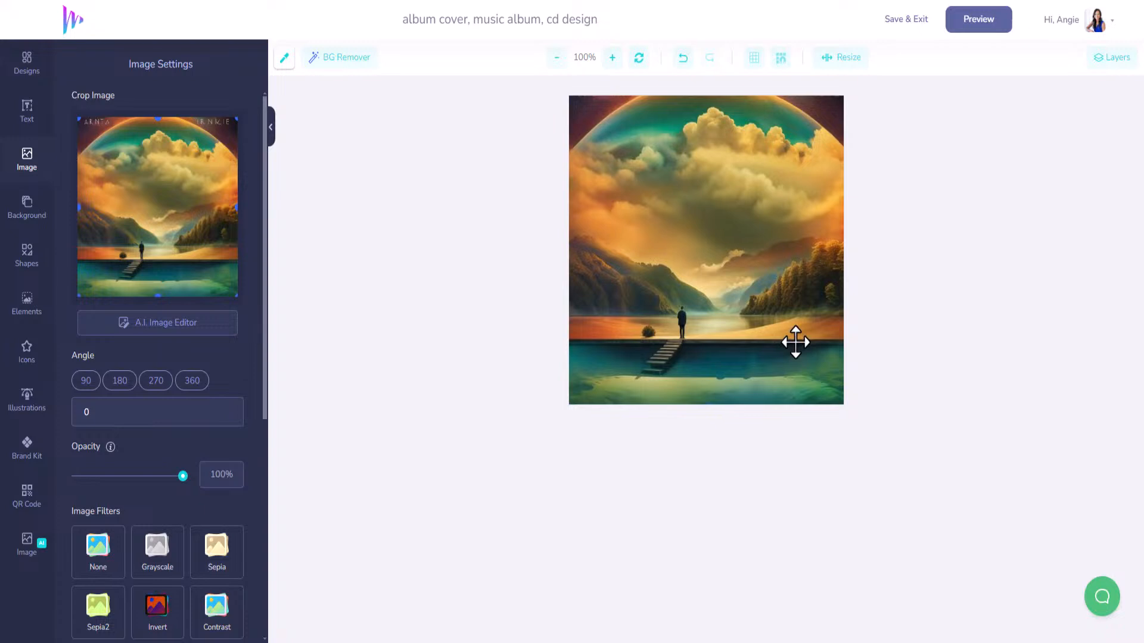
# Send the landscape below the text layers and raise the grouped ETHEREAL ECHOES title under LUNA DRIFT.
pyautogui.click(1113, 67)
pyautogui.moveTo(1008, 125); pyautogui.dragTo(992, 301)
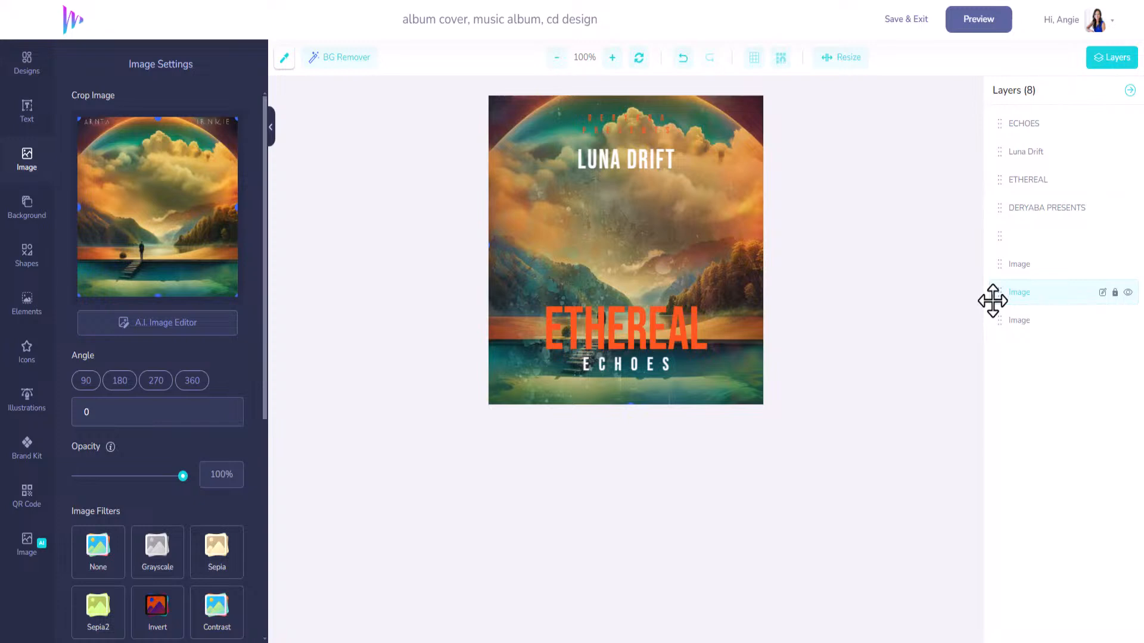
pyautogui.click(1030, 181)
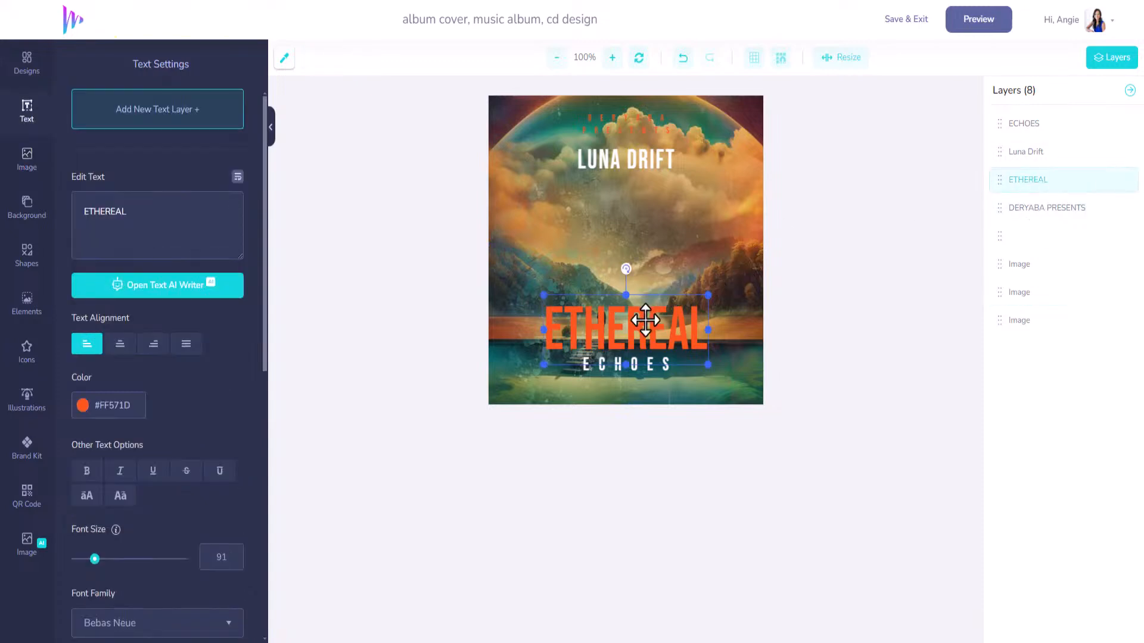
pyautogui.click(1020, 124)
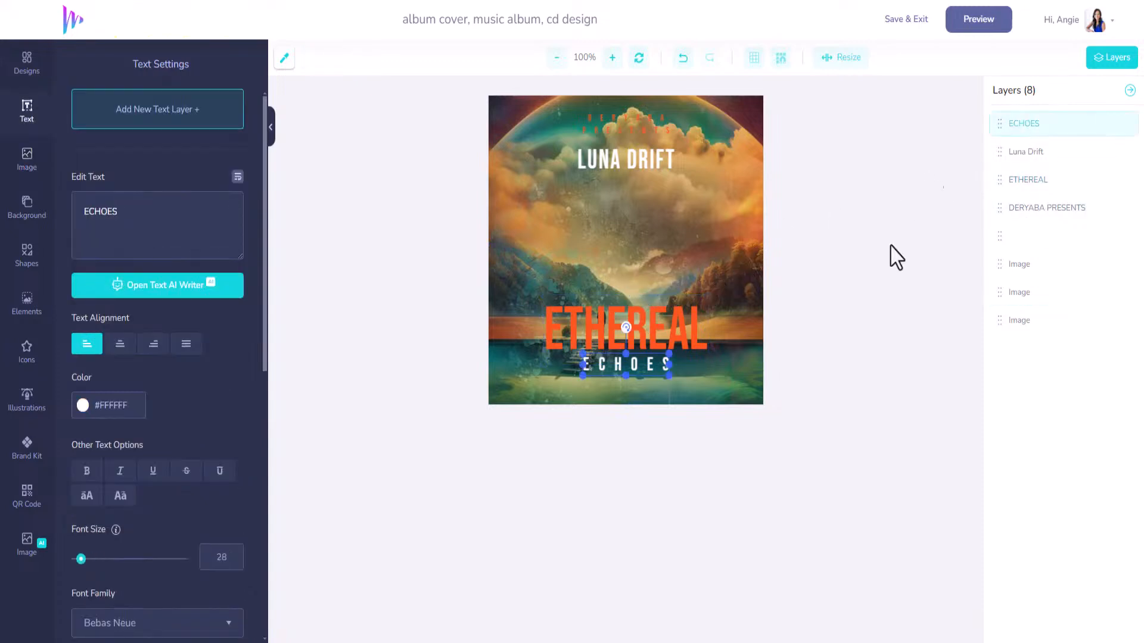
pyautogui.keyDown('shift'); pyautogui.click(646, 329); pyautogui.keyUp('shift')
pyautogui.moveTo(646, 329); pyautogui.dragTo(643, 230)
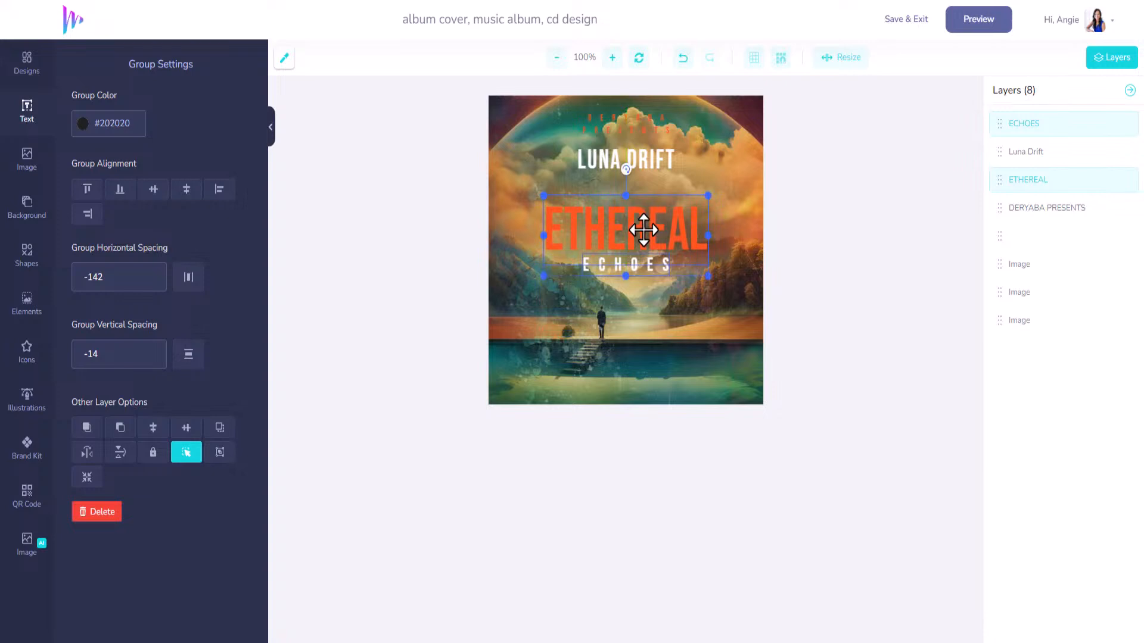
# Change the ETHEREAL title to DREAMER and keep it centred.
pyautogui.click(644, 160)
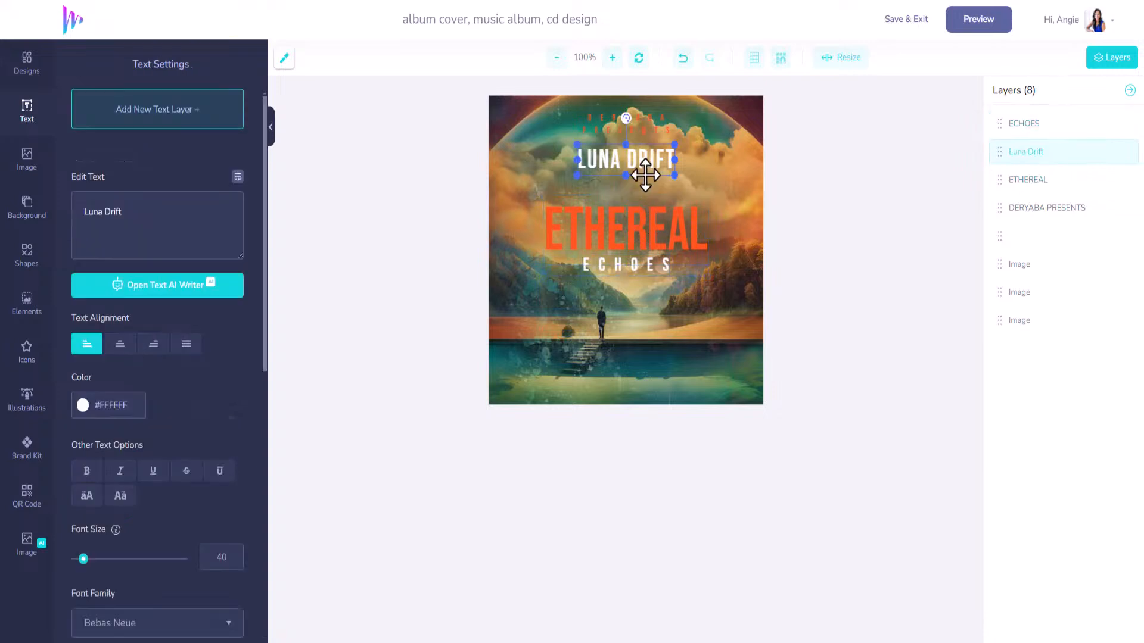
pyautogui.click(654, 230)
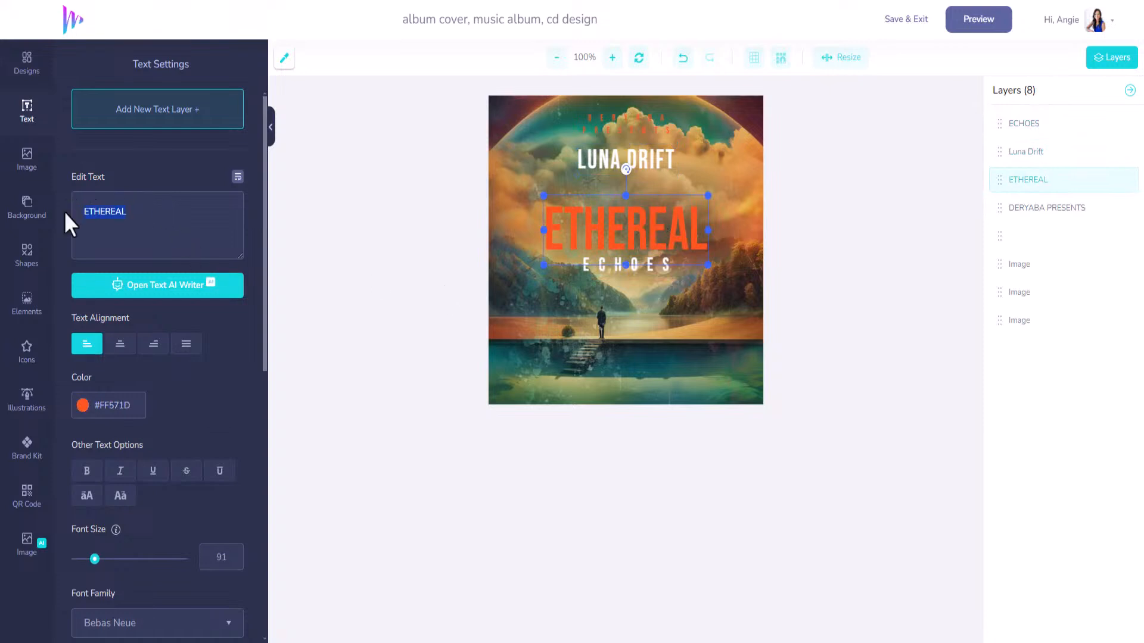
pyautogui.write('D')
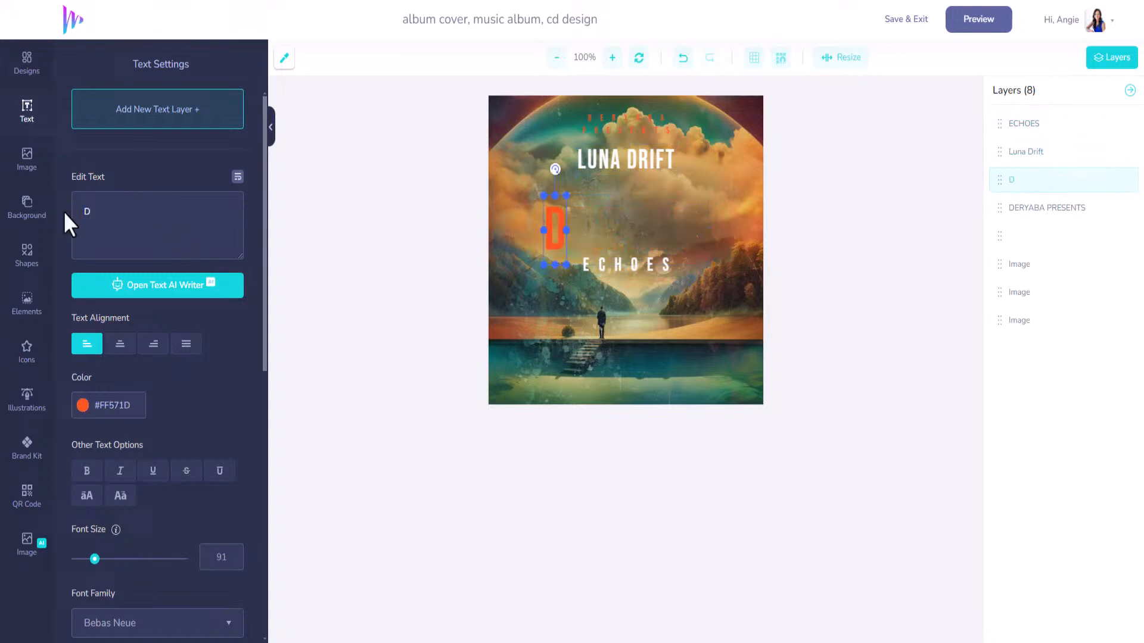
pyautogui.write('REAMER')
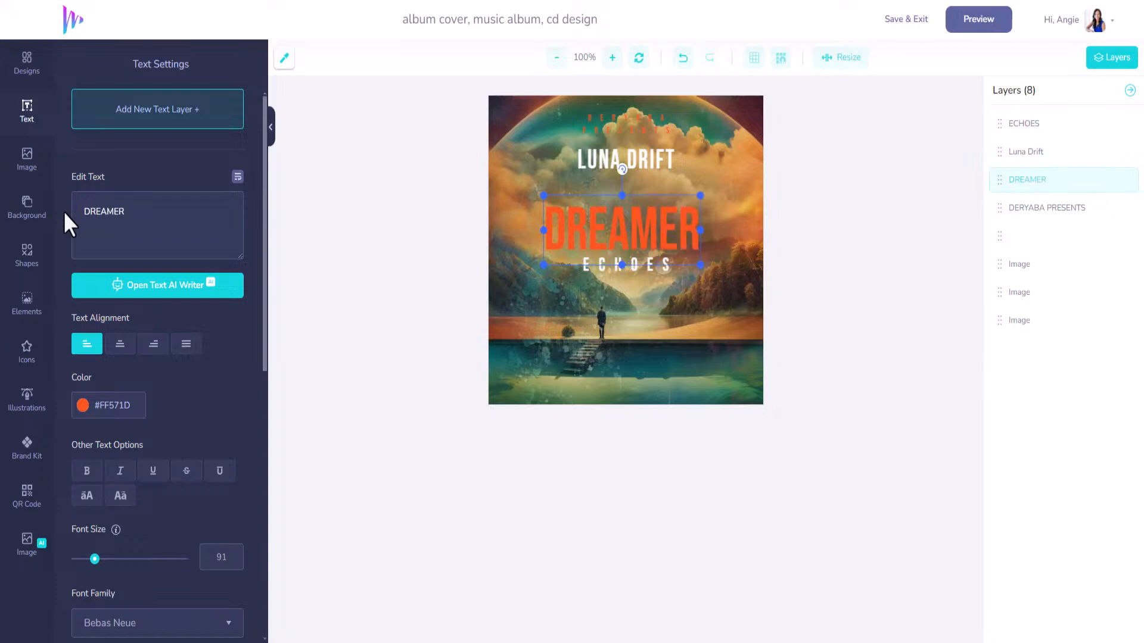
pyautogui.moveTo(645, 240); pyautogui.dragTo(648, 241)
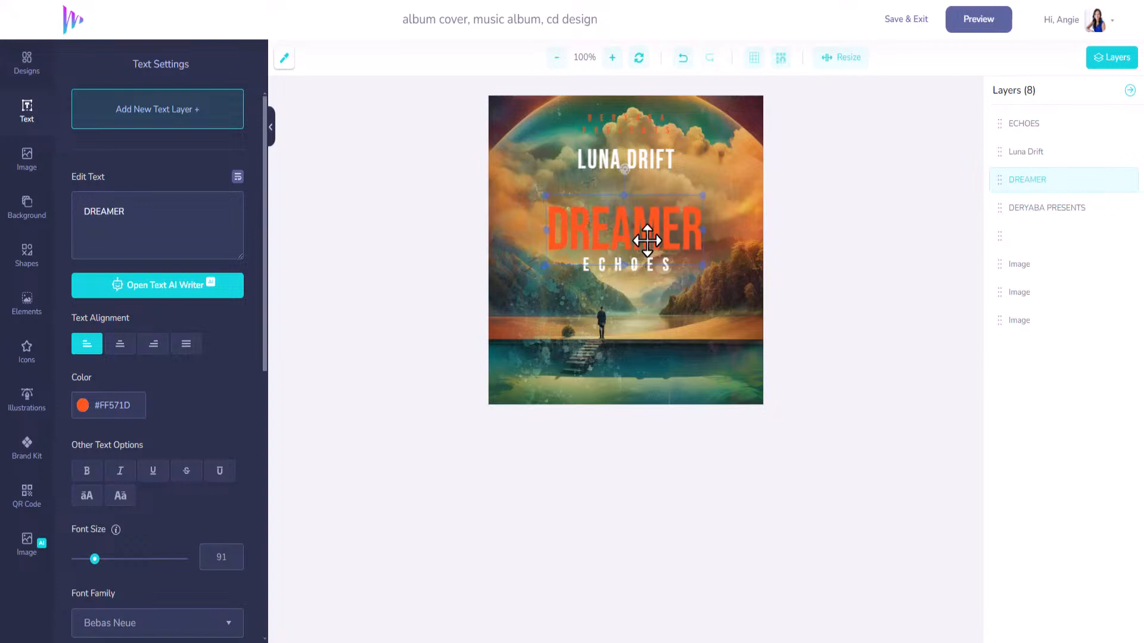
# Recolour the DREAMER title with the brand kit cyan.
pyautogui.click(26, 448)
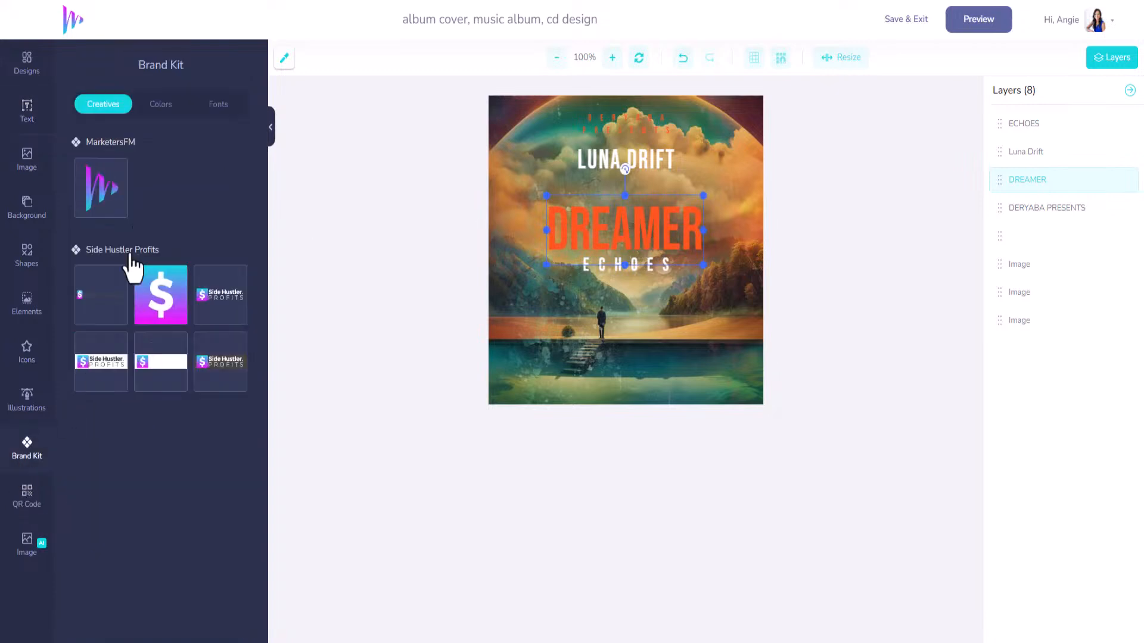
pyautogui.click(157, 111)
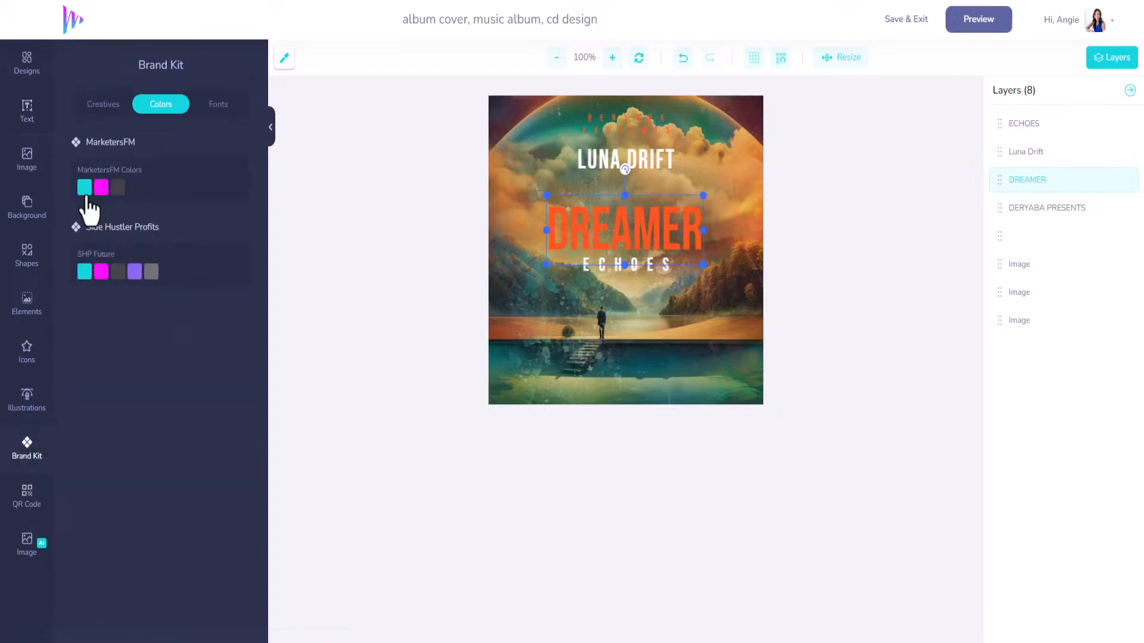
pyautogui.click(85, 188)
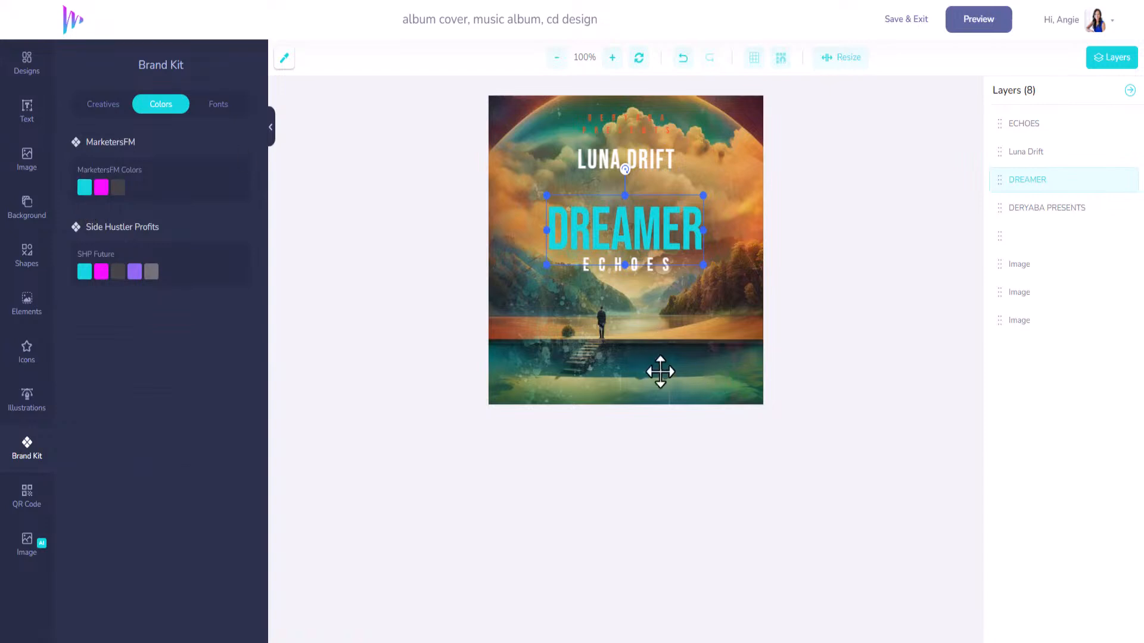
pyautogui.click(28, 60)
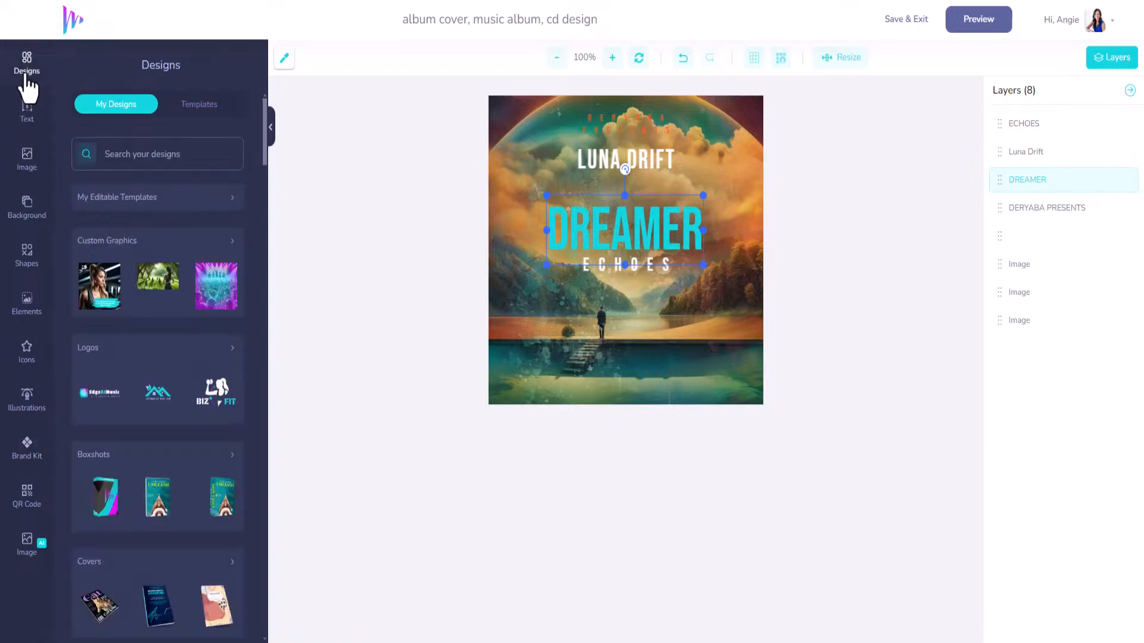
# Add the saved EdgeAIMusic logo to the cover and shrink it.
pyautogui.moveTo(115, 384)
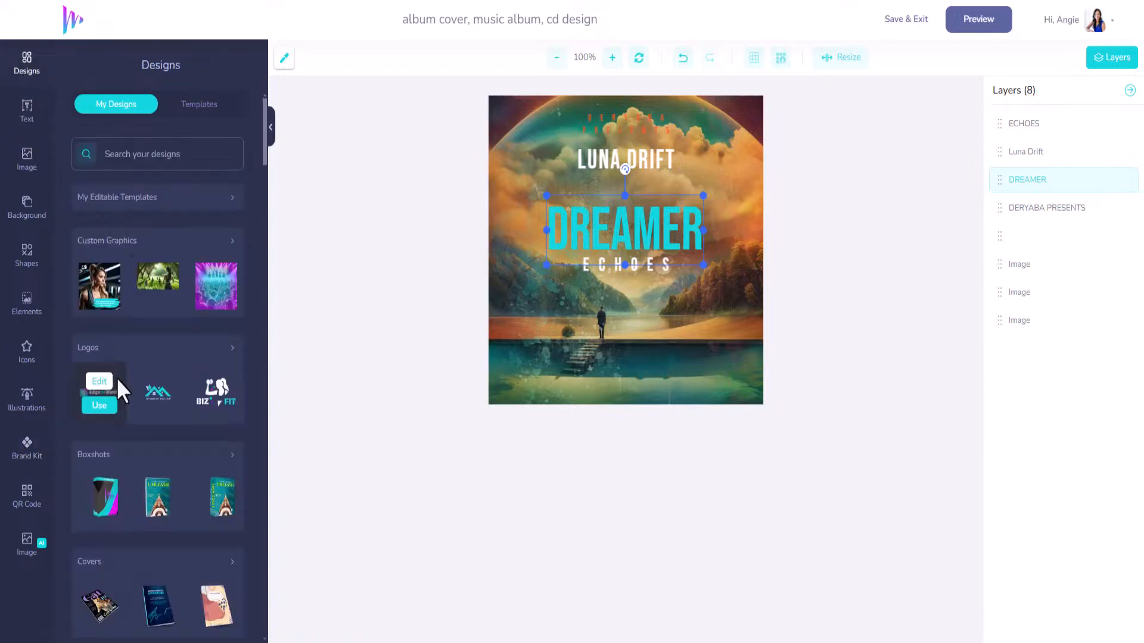
pyautogui.click(98, 406)
pyautogui.click(536, 245)
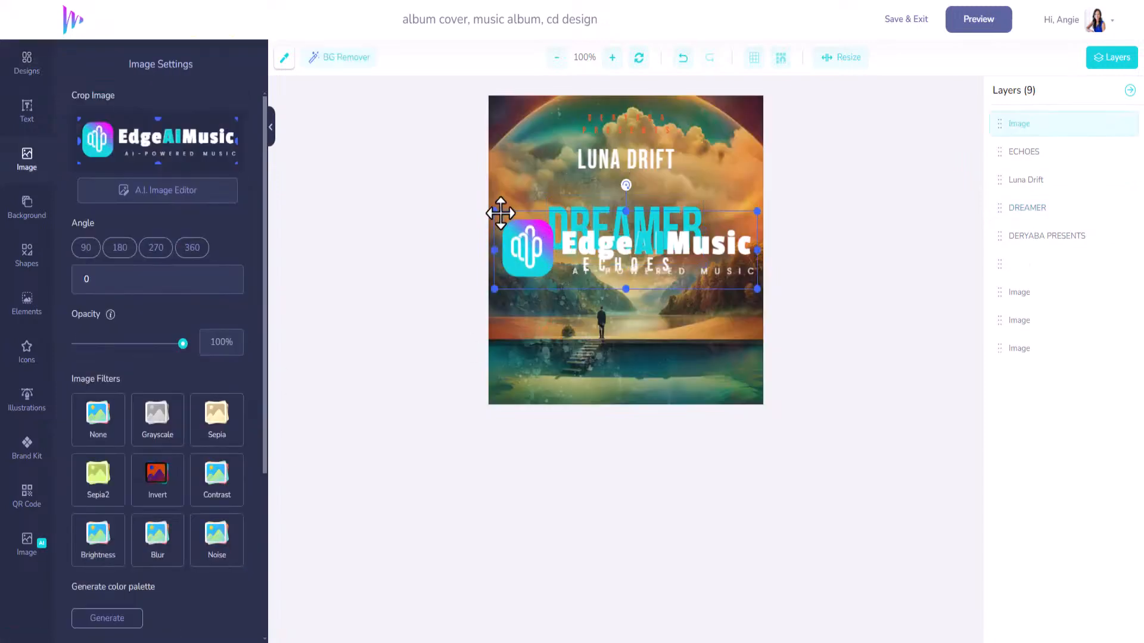
pyautogui.moveTo(493, 209); pyautogui.dragTo(659, 261)
# Place the logo at the bottom-right and the PRESENTS credit at the bottom-left.
pyautogui.click(637, 119)
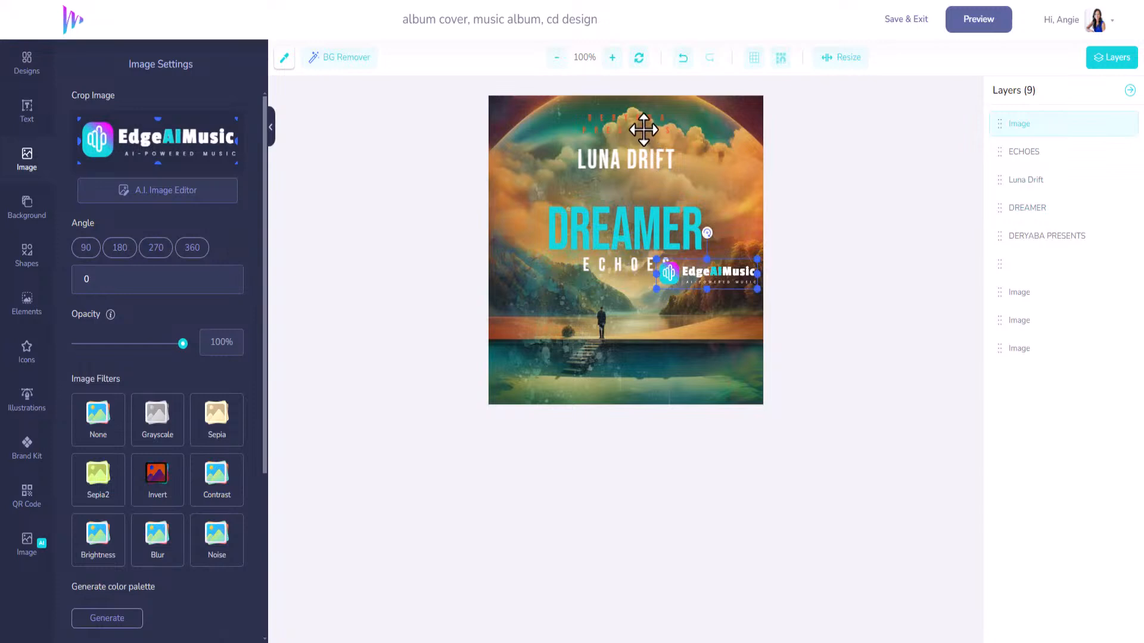
pyautogui.moveTo(637, 119); pyautogui.dragTo(644, 384)
pyautogui.moveTo(698, 292); pyautogui.dragTo(709, 383)
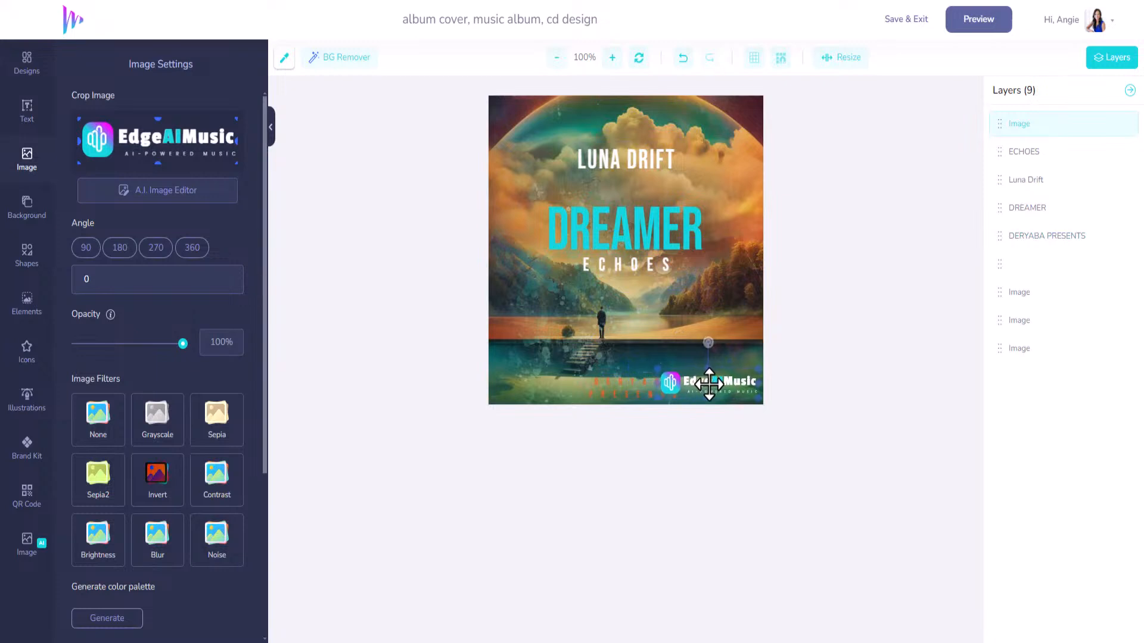
pyautogui.moveTo(626, 388); pyautogui.dragTo(533, 388)
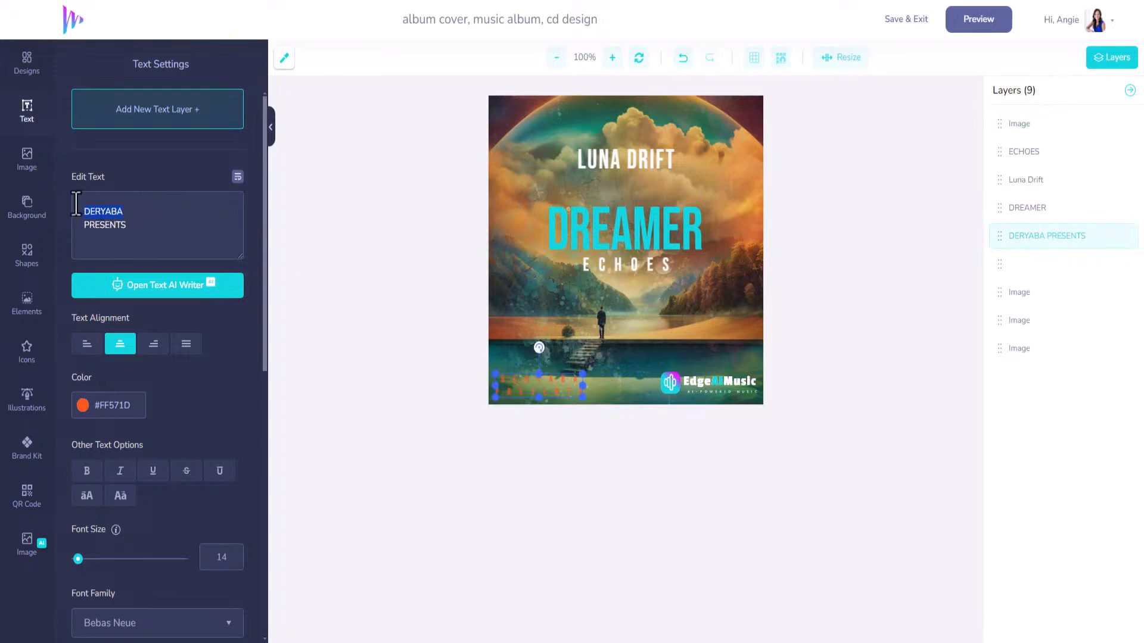
# Change the credit line to read EDGEAIMUSIC PRESENTS.
pyautogui.write('MA')
pyautogui.write('UIS')
pyautogui.press('BackSpace')
pyautogui.press('BackSpace')
pyautogui.write('SIC')
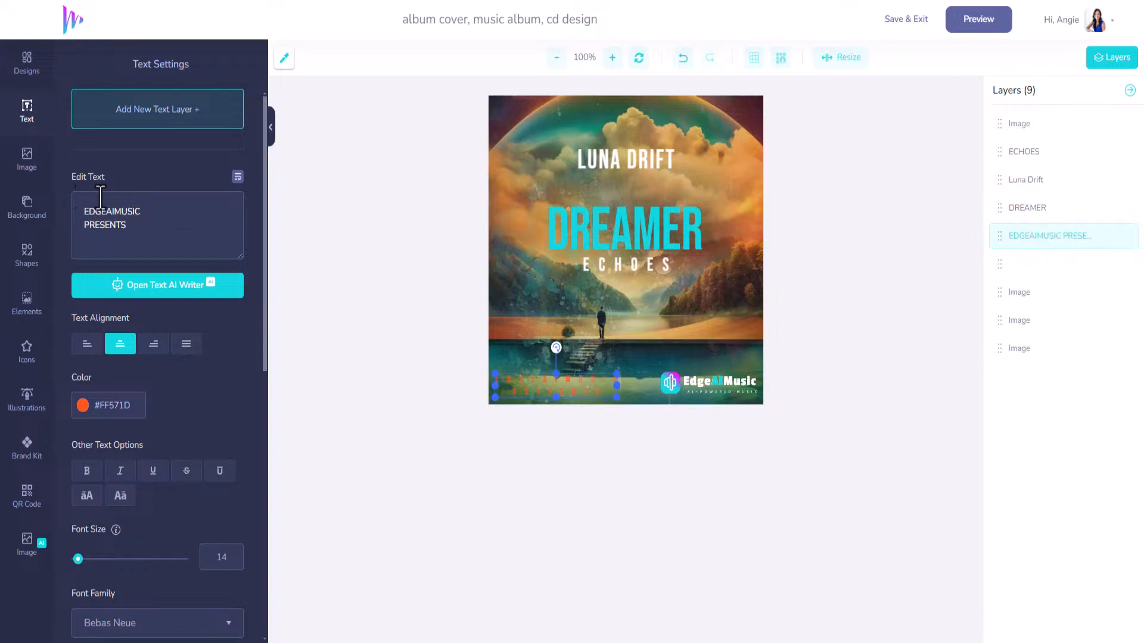
# Make the credit brand cyan with letter spacing 8 and line height 1.
pyautogui.click(27, 450)
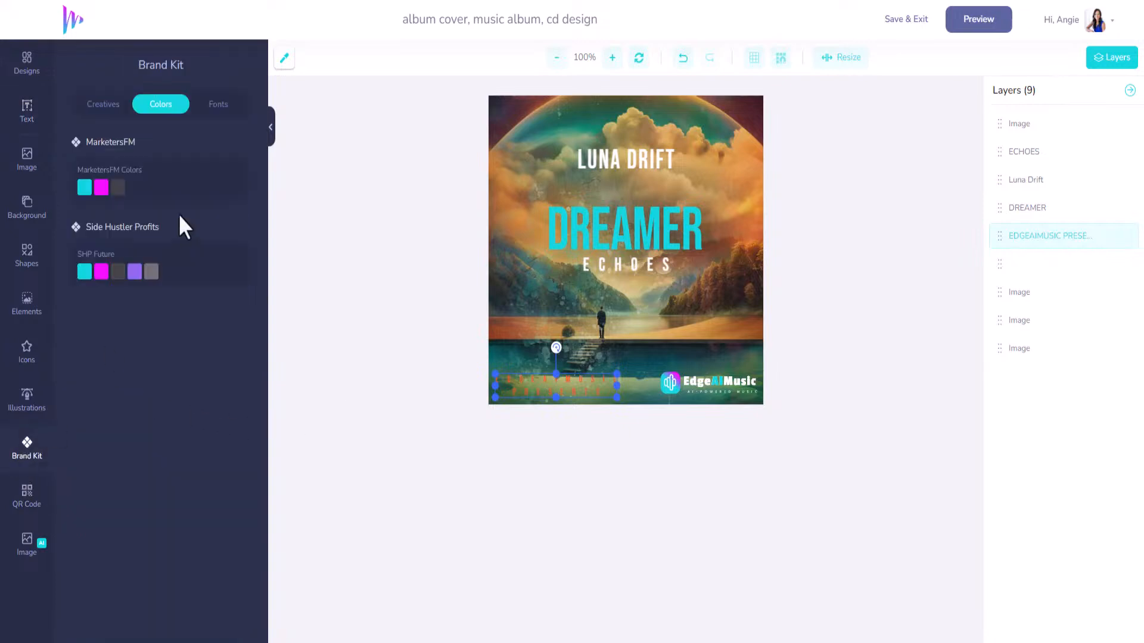
pyautogui.click(84, 187)
pyautogui.click(569, 393)
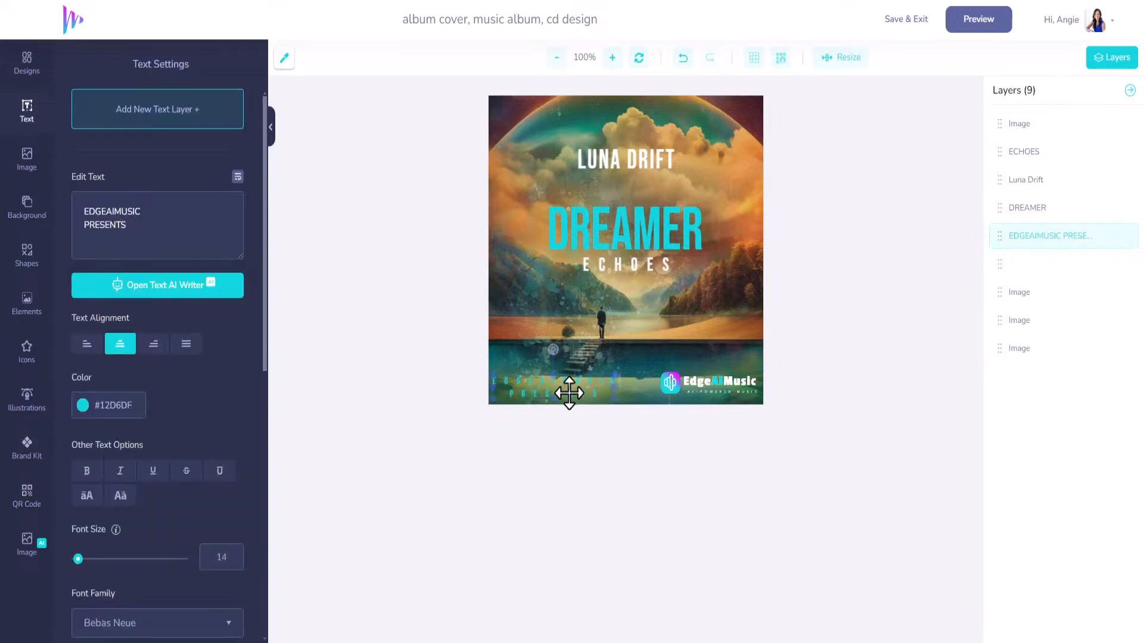
pyautogui.scroll(-3, 85, 561)
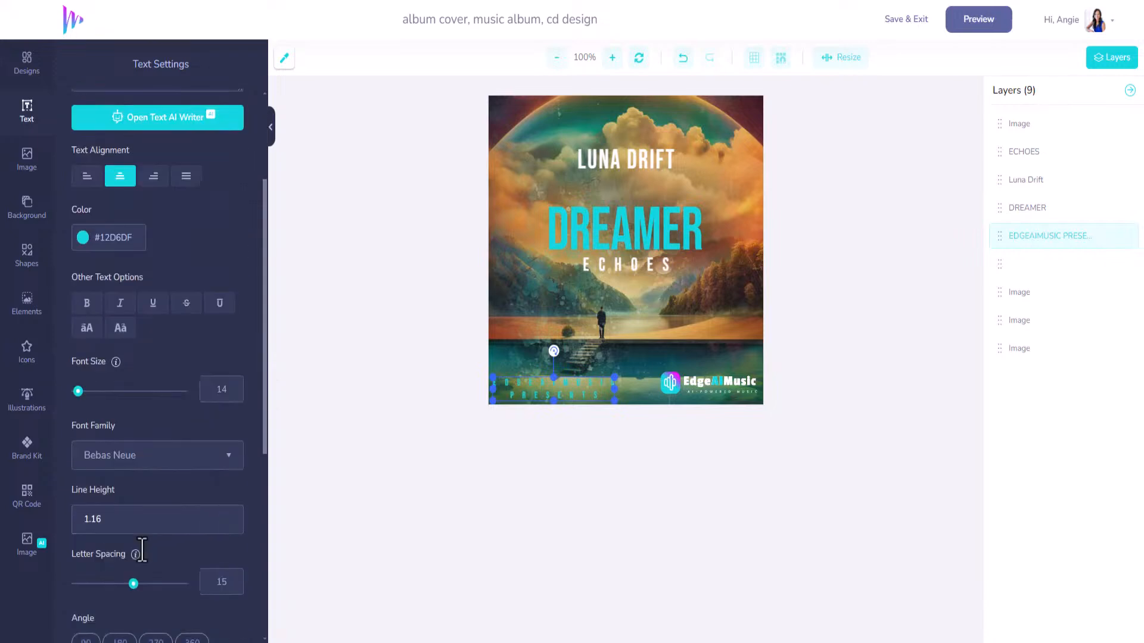
pyautogui.moveTo(132, 553); pyautogui.dragTo(131, 553)
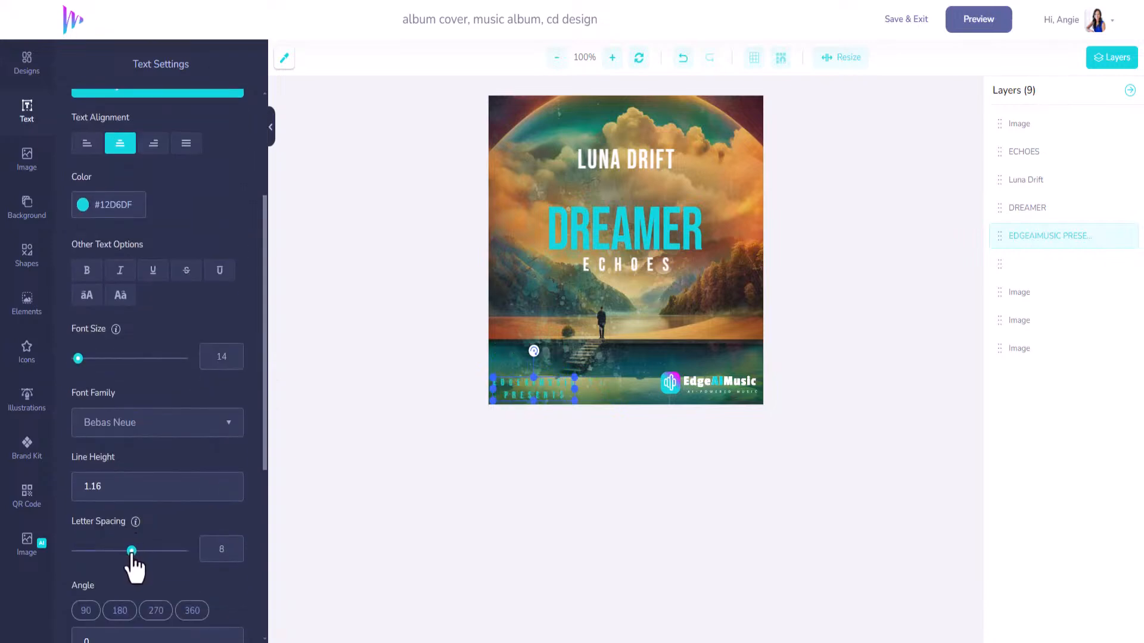
pyautogui.click(226, 489)
pyautogui.moveTo(540, 391); pyautogui.dragTo(544, 391)
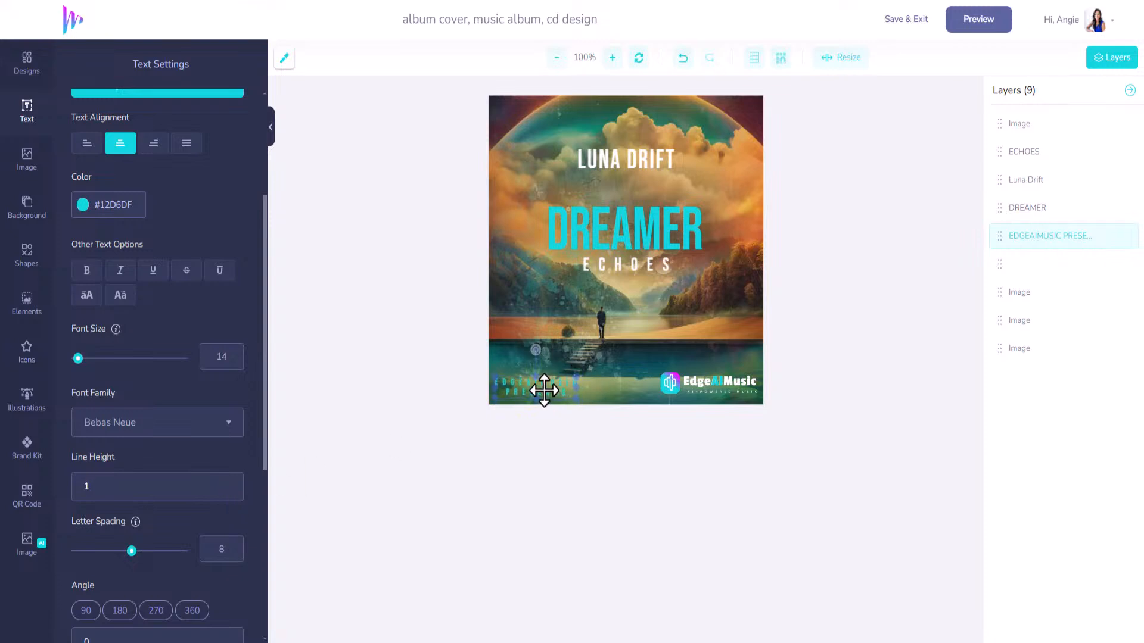
pyautogui.click(734, 388)
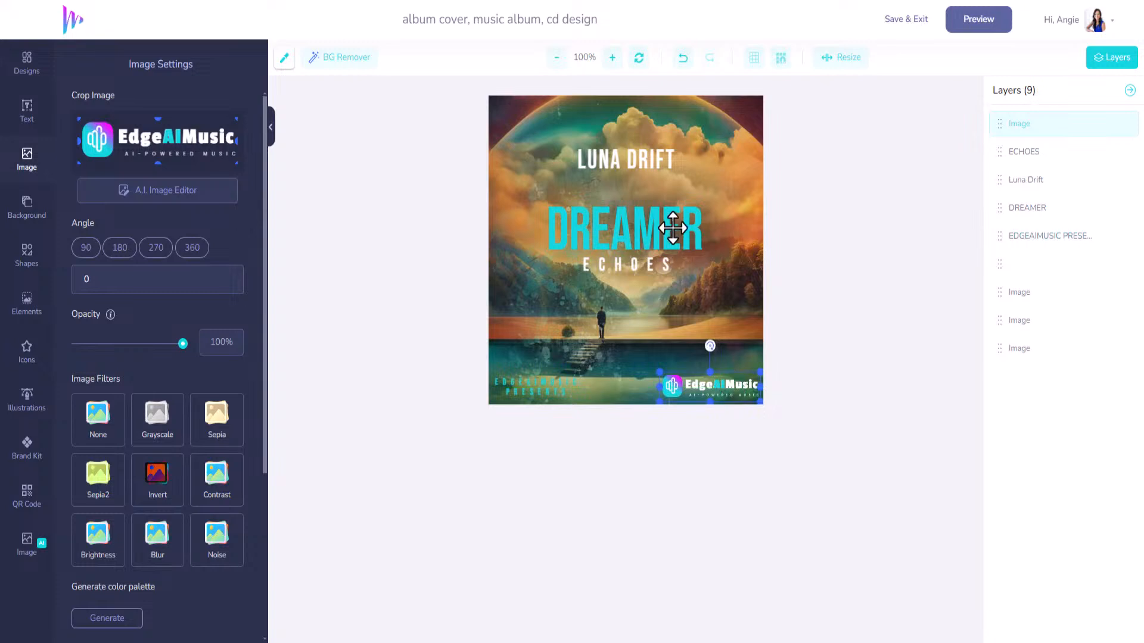
pyautogui.click(643, 264)
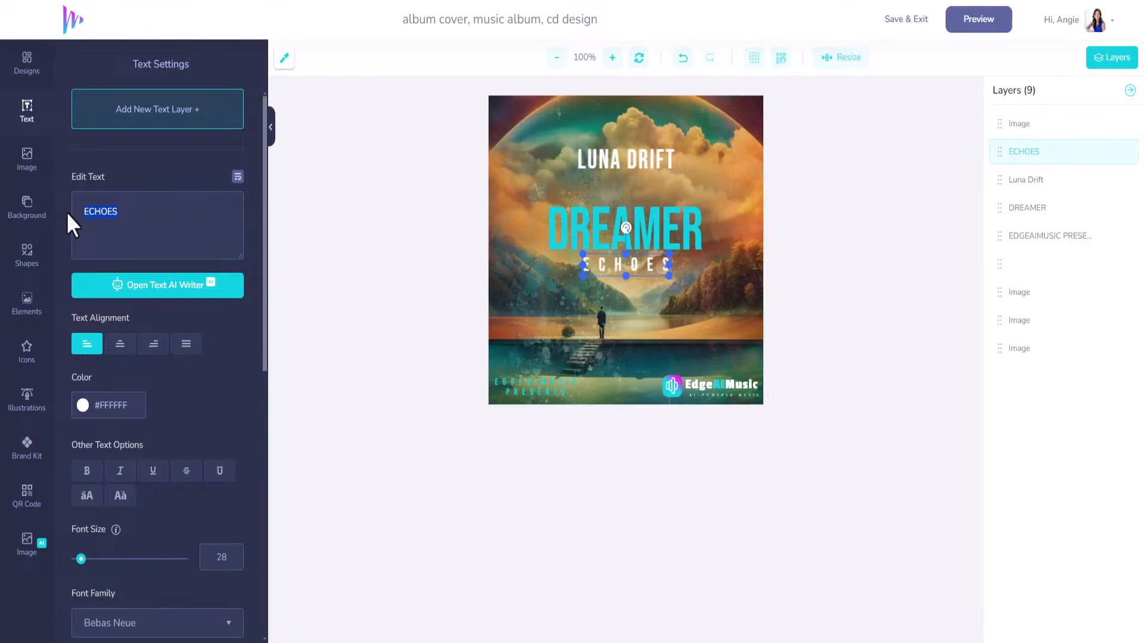
# Rename the subtitle to WONDERLAND and replace the artist name, centring both.
pyautogui.write('WONDERLAND')
pyautogui.moveTo(676, 269); pyautogui.dragTo(641, 268)
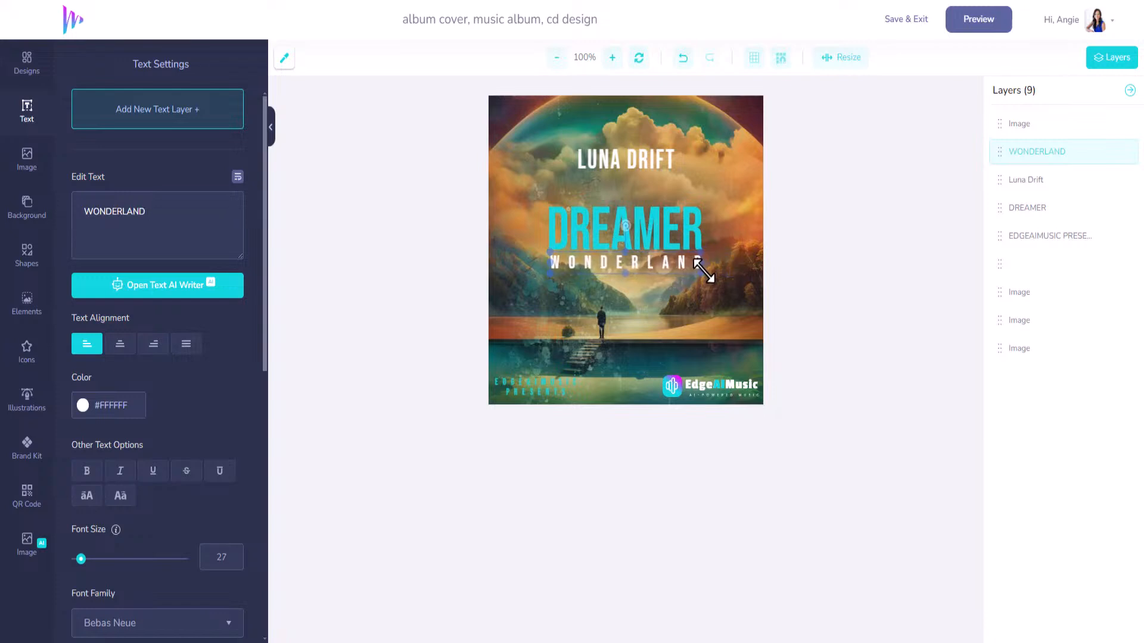
pyautogui.click(626, 158)
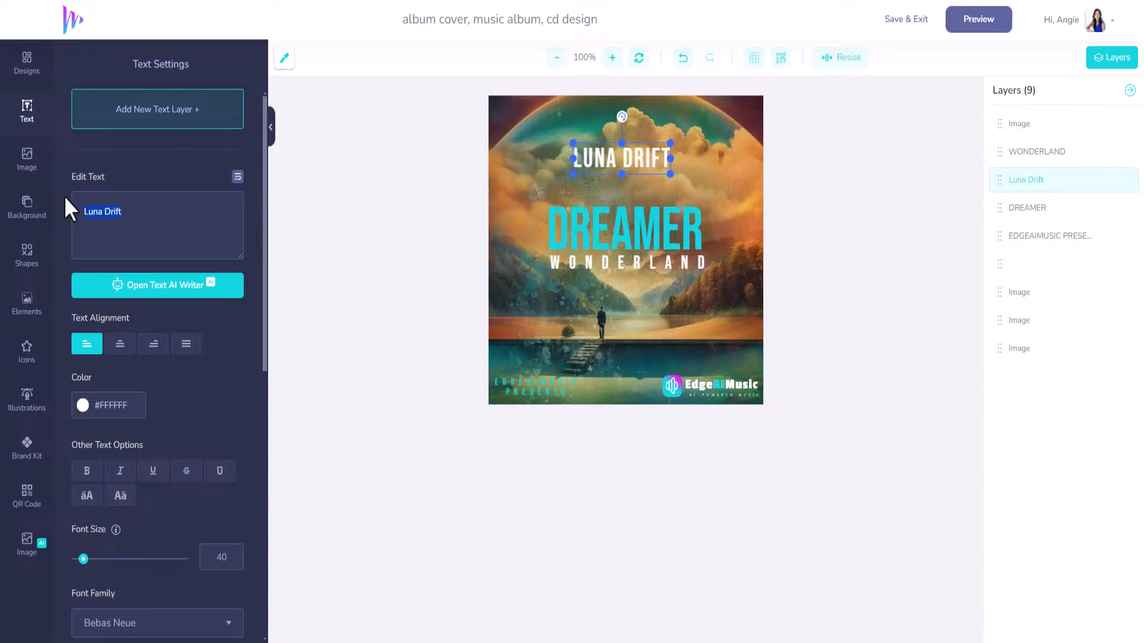
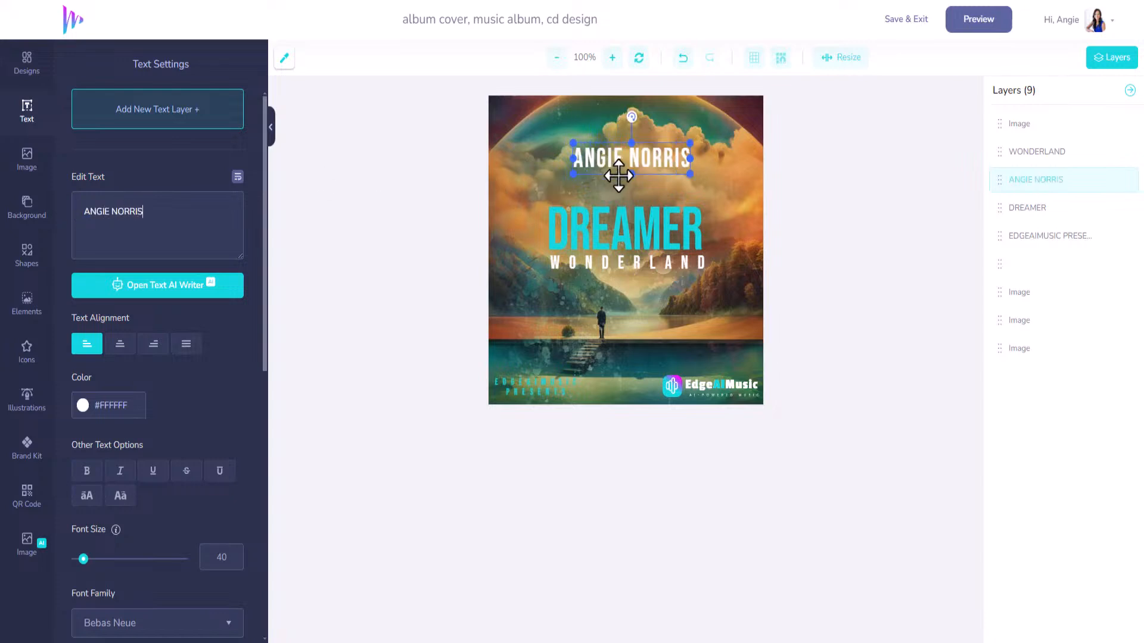
pyautogui.moveTo(653, 161); pyautogui.dragTo(646, 161)
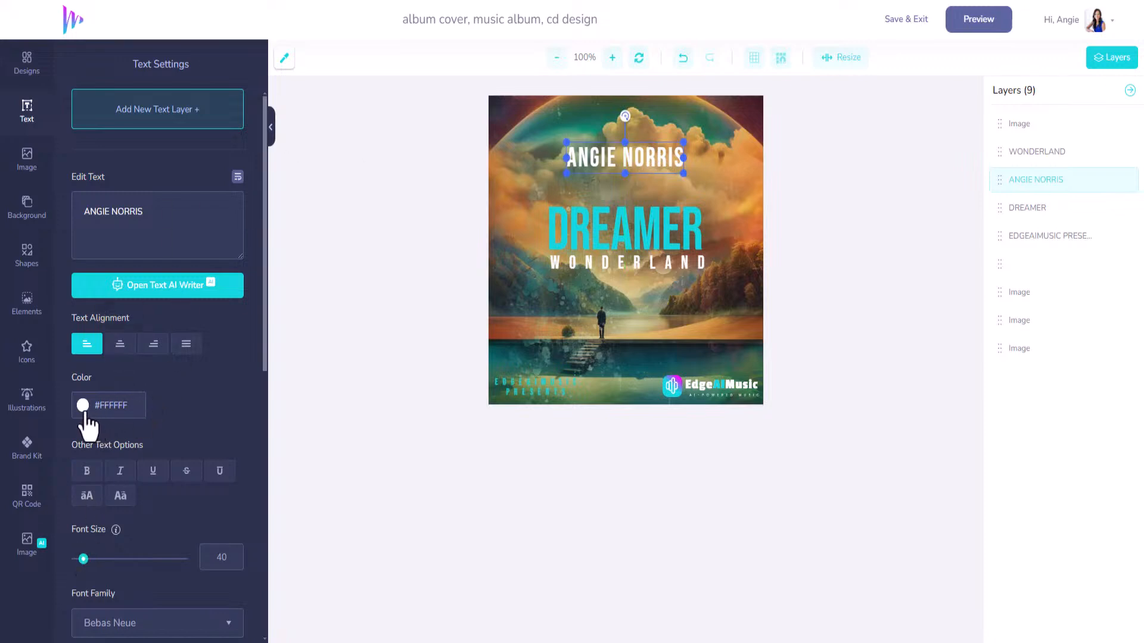
# Make the artist name partly transparent and save the cover back to the CD mockup.
pyautogui.click(83, 406)
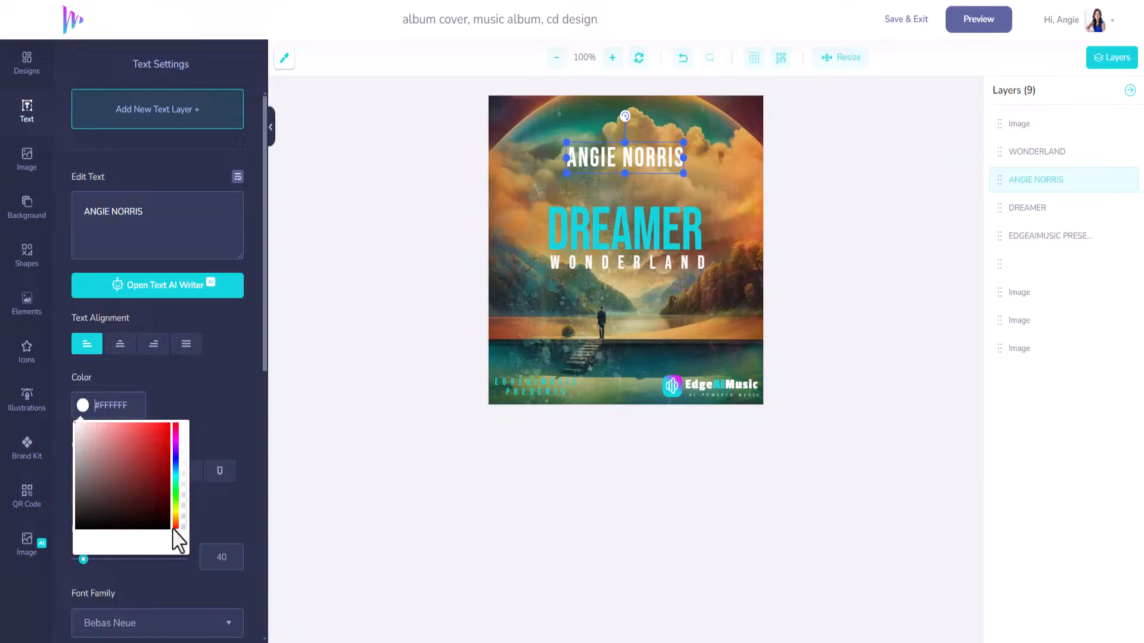
pyautogui.click(183, 460)
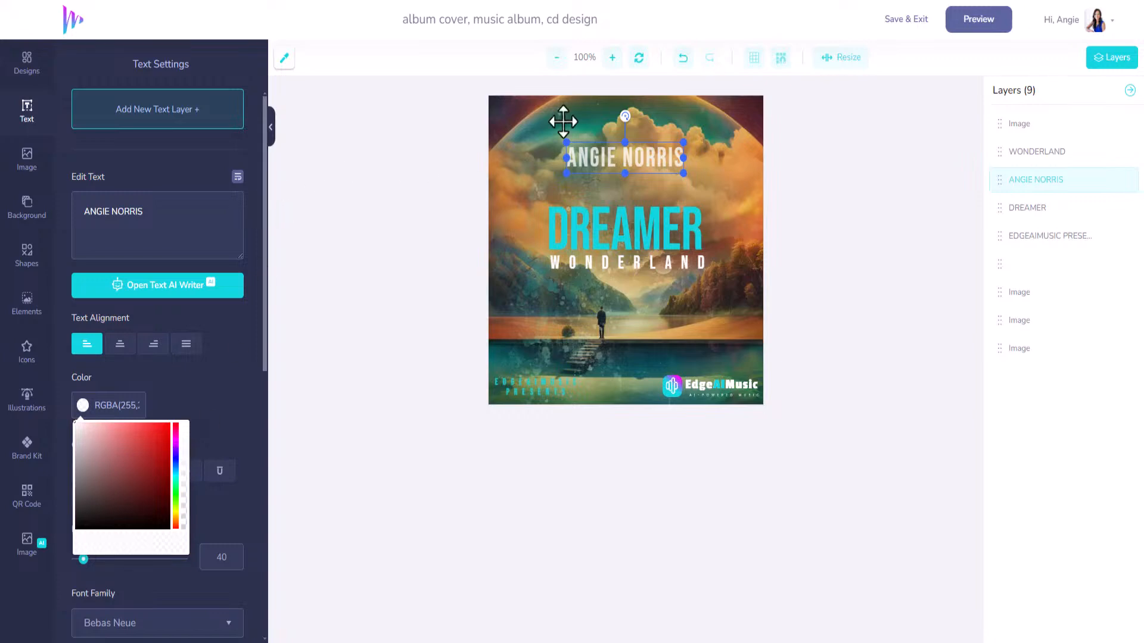
pyautogui.click(911, 24)
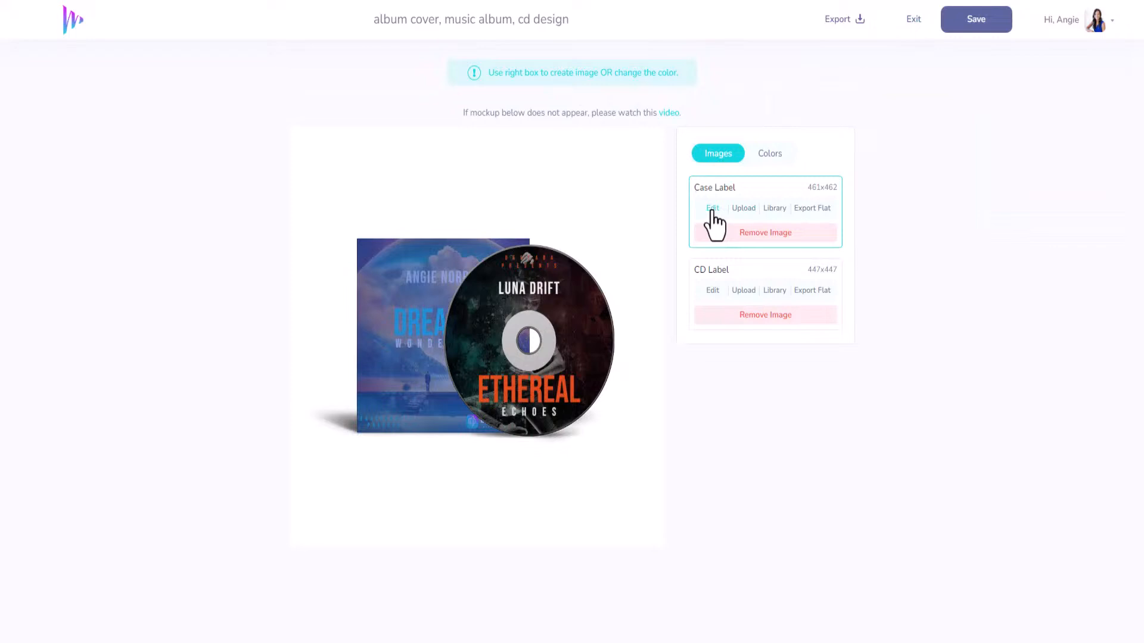
# Export the case label as an original-size 300 DPI flat PNG.
pyautogui.click(812, 210)
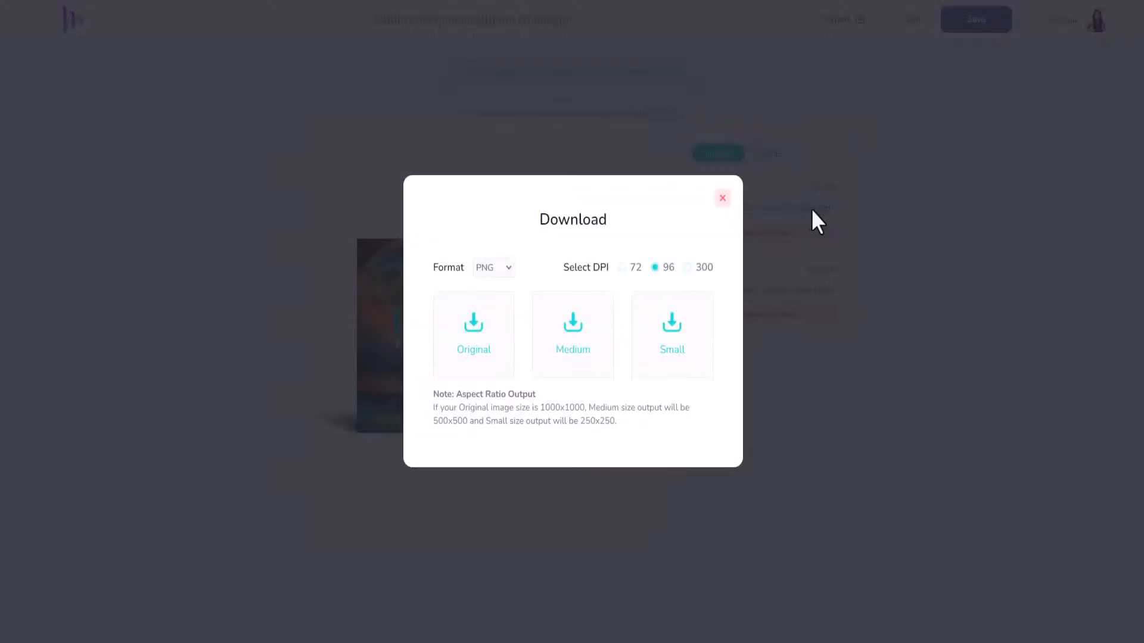
pyautogui.click(688, 268)
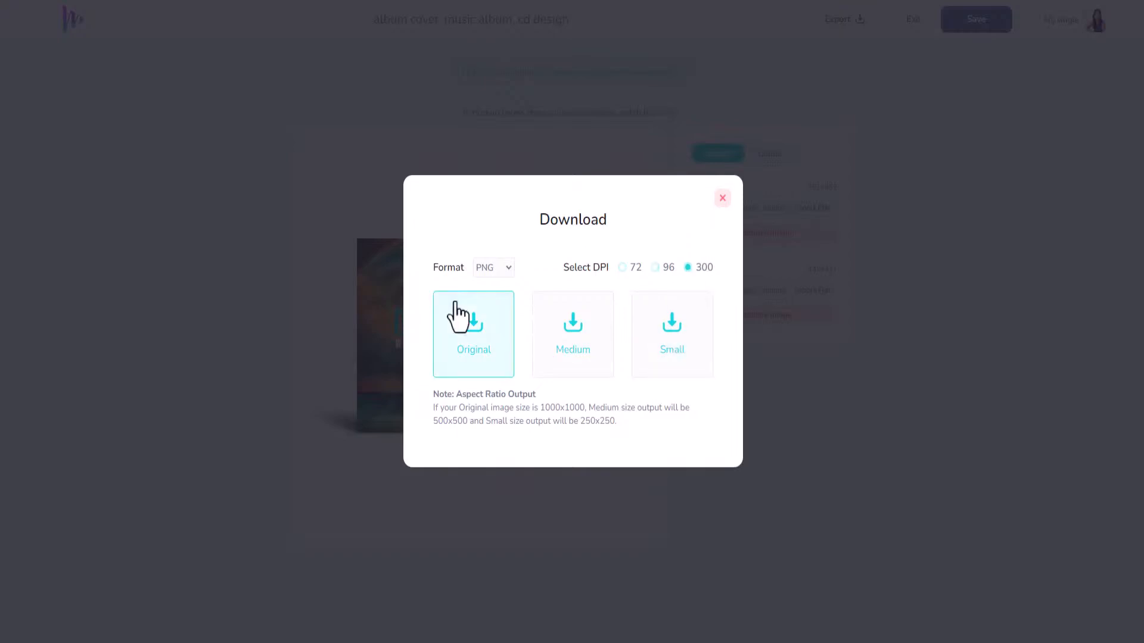
pyautogui.click(473, 339)
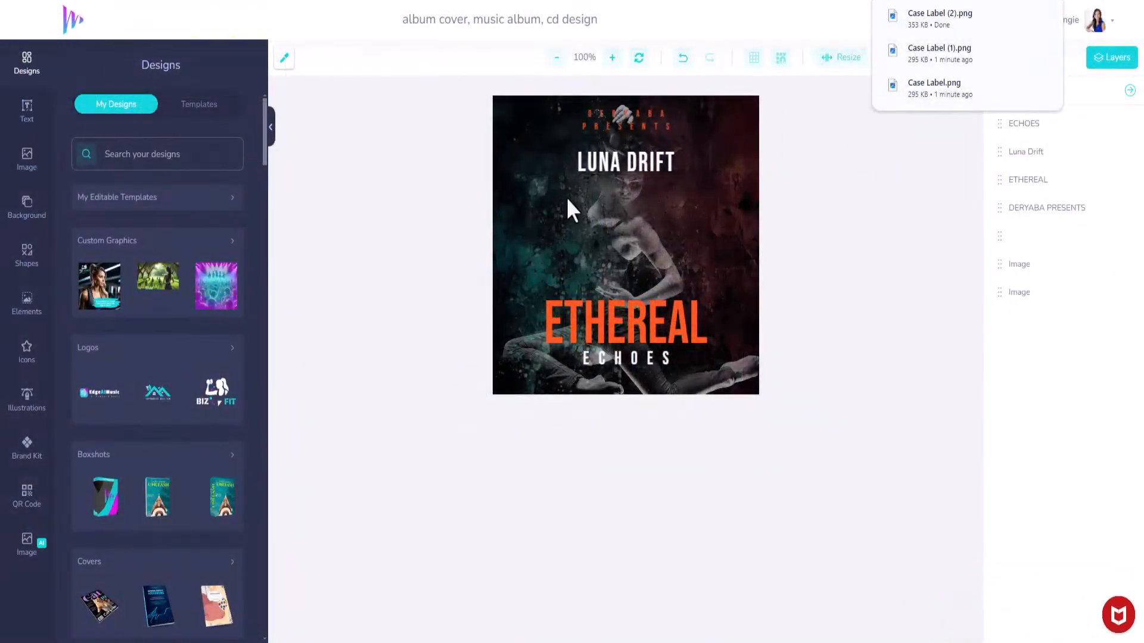
# Upload the exported DREAMER PNG onto the CD label, enlarge it to fill the canvas, and save.
pyautogui.click(26, 159)
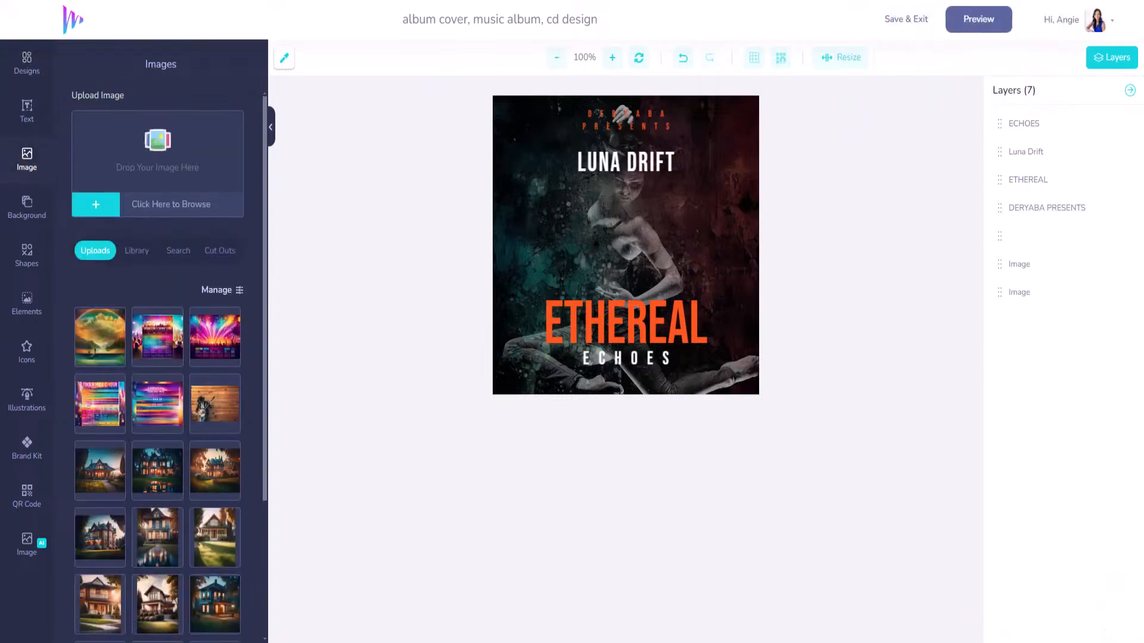
pyautogui.moveTo(157, 167); pyautogui.dragTo(151, 184)
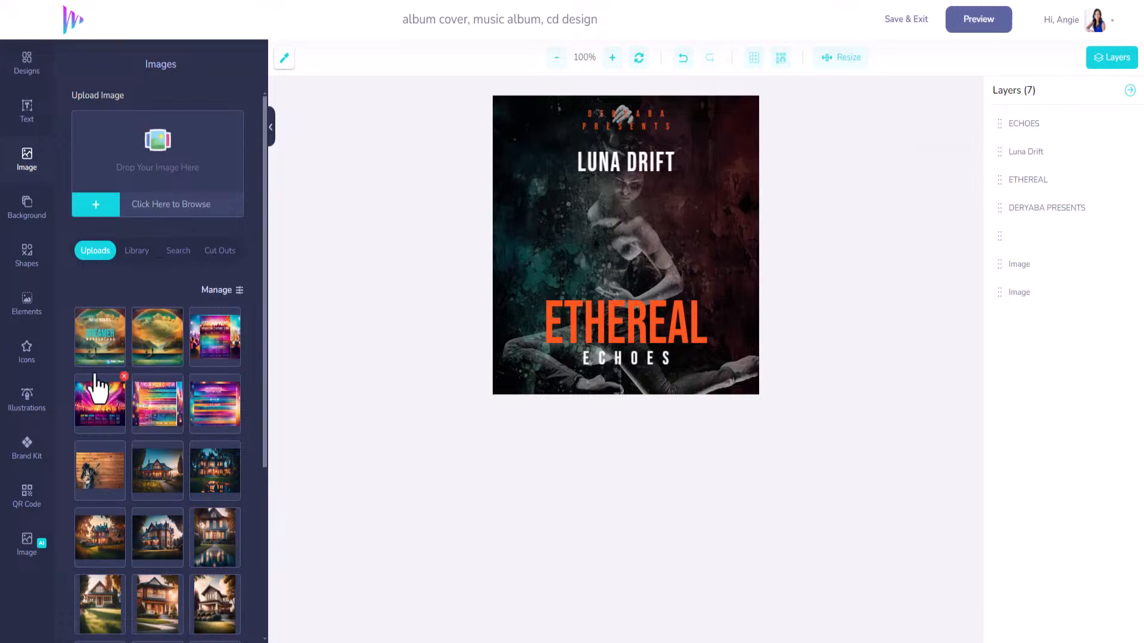
pyautogui.click(109, 349)
pyautogui.moveTo(582, 143); pyautogui.dragTo(576, 136)
pyautogui.moveTo(748, 378); pyautogui.dragTo(767, 410)
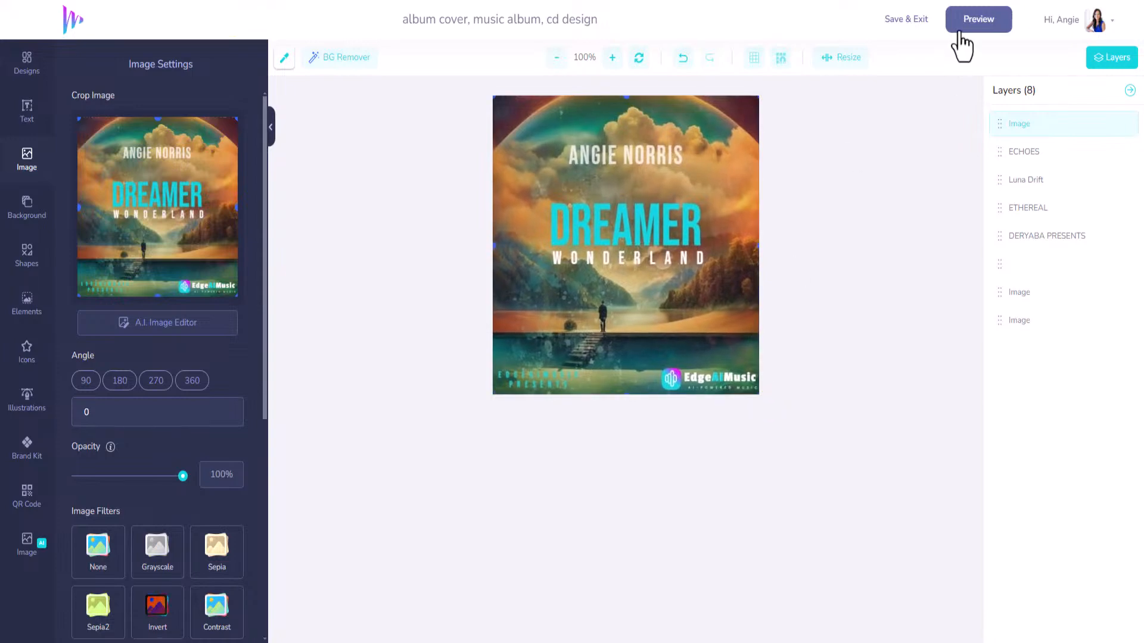
pyautogui.click(900, 21)
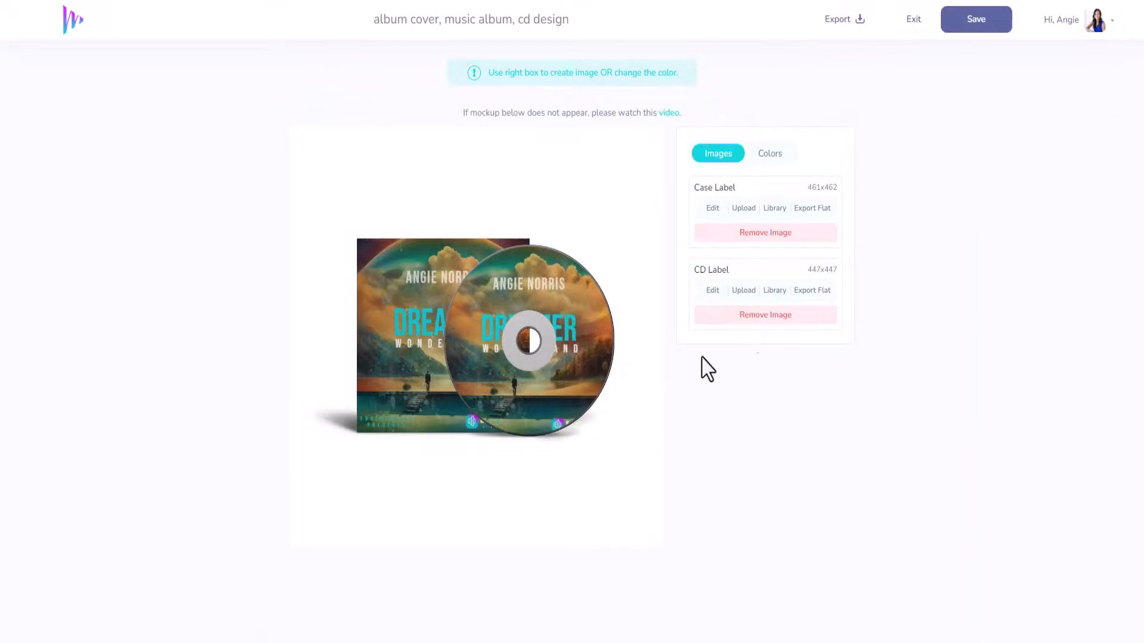
# Enlarge and reposition the DREAMER cover art to fill the CD label, then save the mockup.
pyautogui.click(713, 291)
pyautogui.moveTo(620, 218); pyautogui.dragTo(606, 207)
pyautogui.moveTo(744, 367); pyautogui.dragTo(817, 452)
pyautogui.moveTo(688, 338); pyautogui.dragTo(676, 330)
pyautogui.click(911, 23)
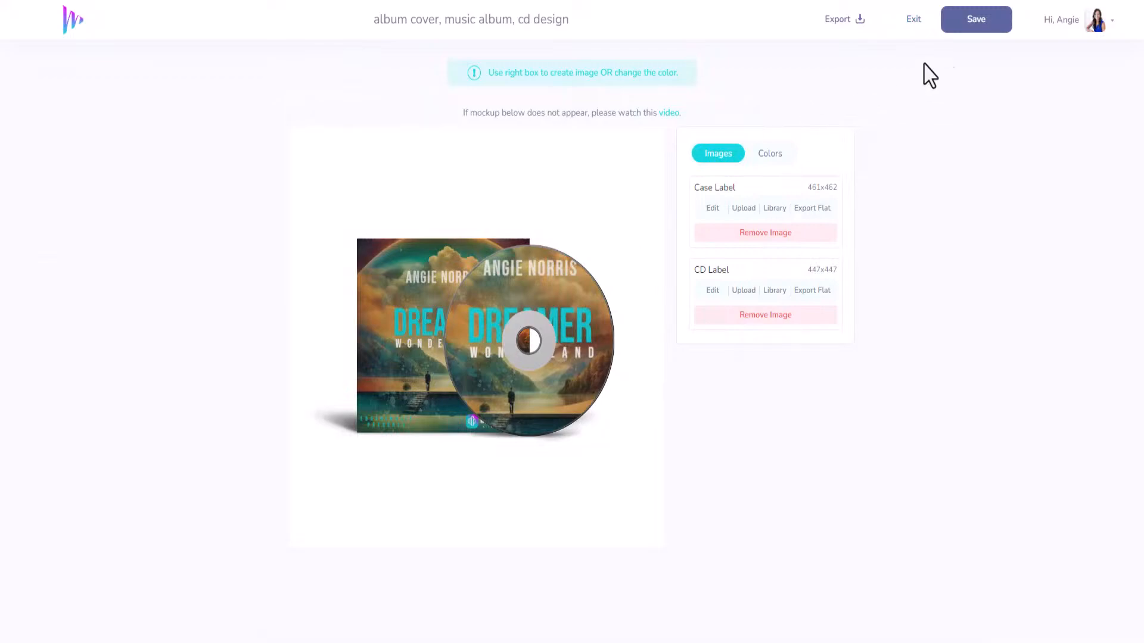
pyautogui.click(962, 25)
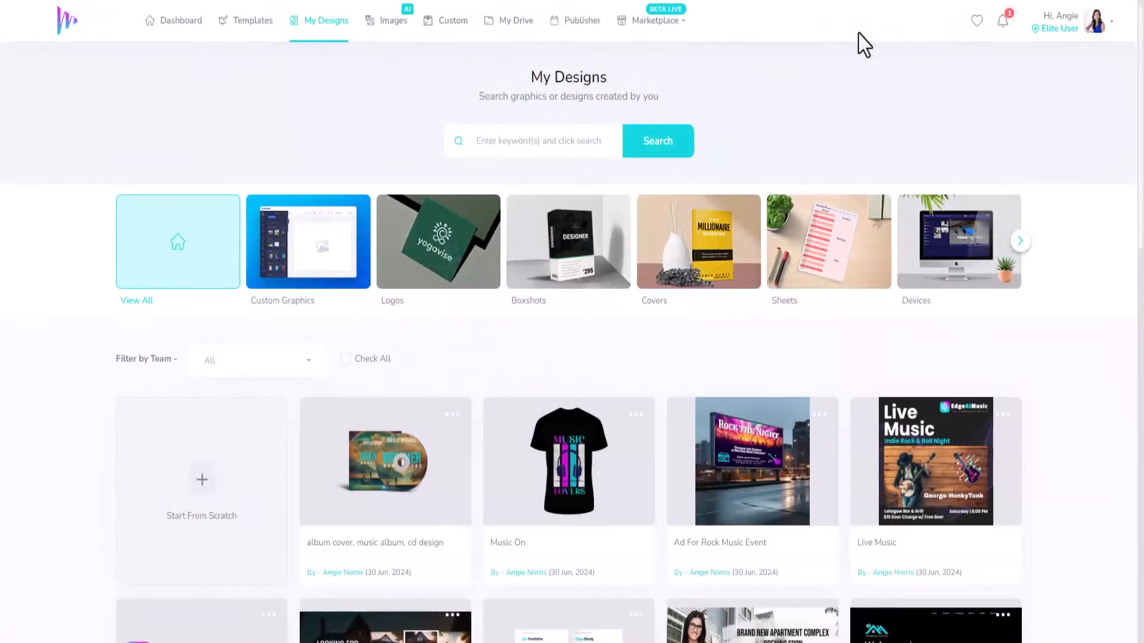
# Scroll through My Designs to check the saved CD mockup, then go to the template library.
pyautogui.scroll(-4, 439, 403)
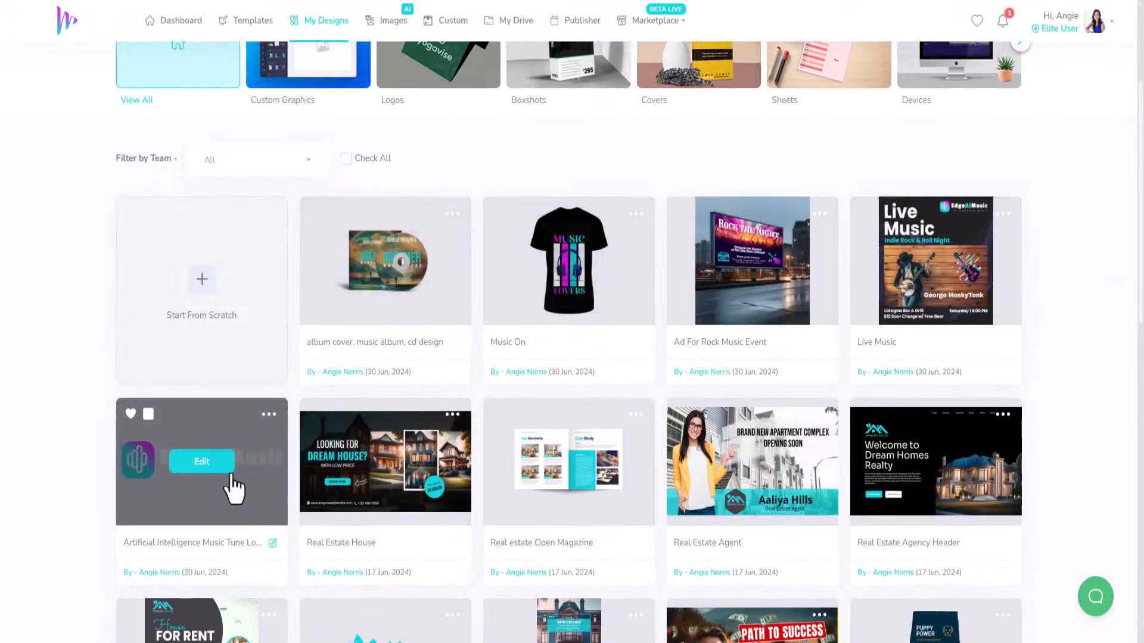
pyautogui.scroll(4, 234, 490)
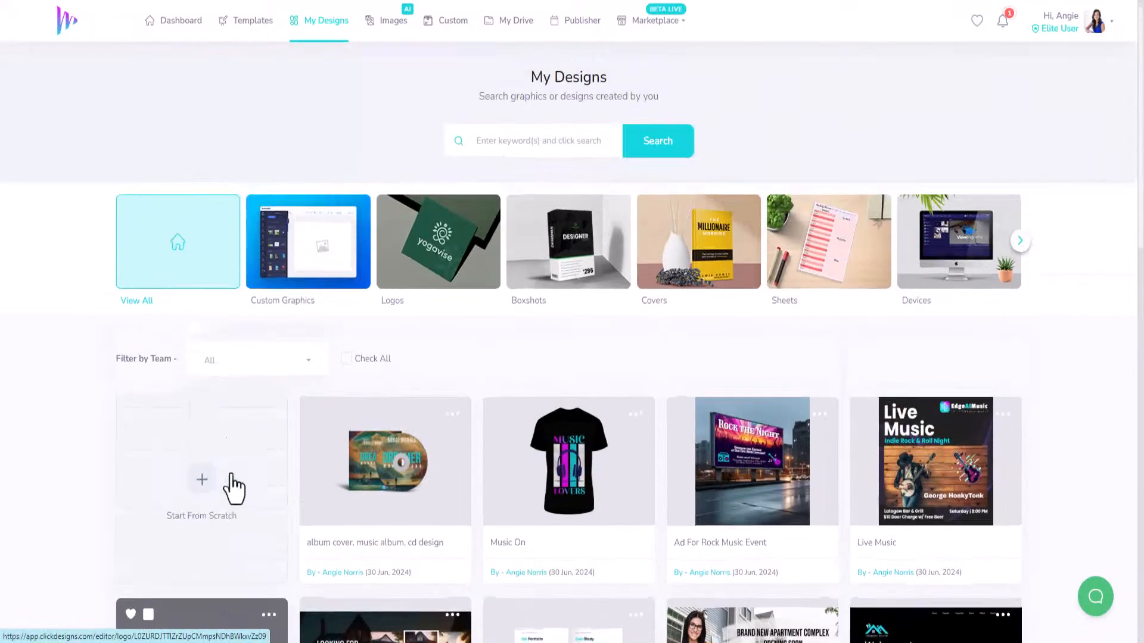
pyautogui.click(266, 24)
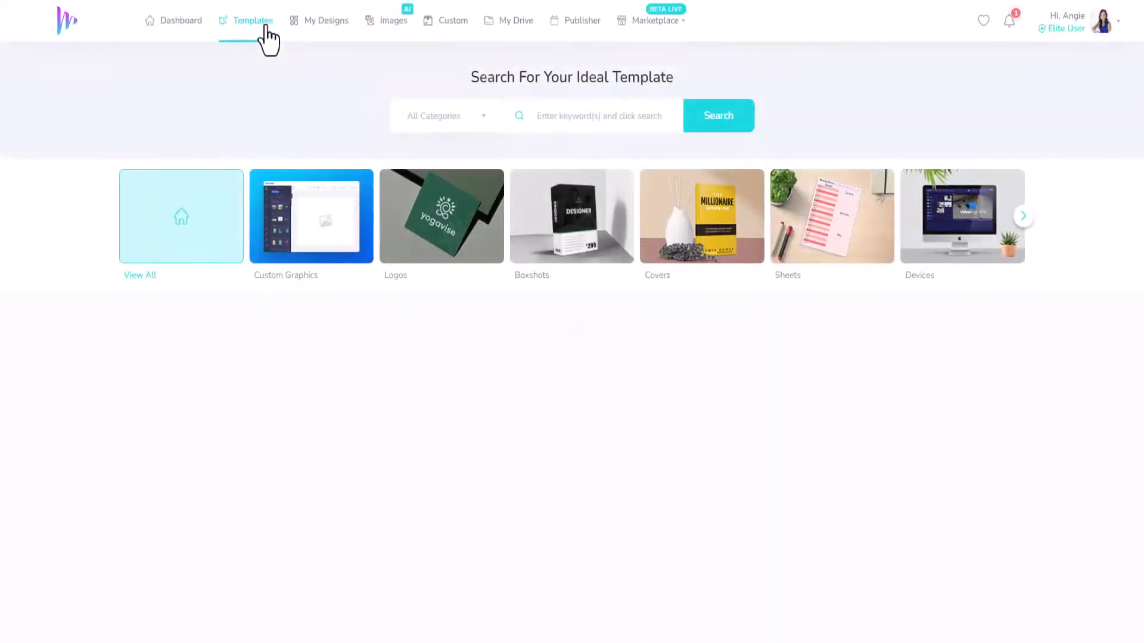
# Search the templates for 'music'.
pyautogui.click(584, 122)
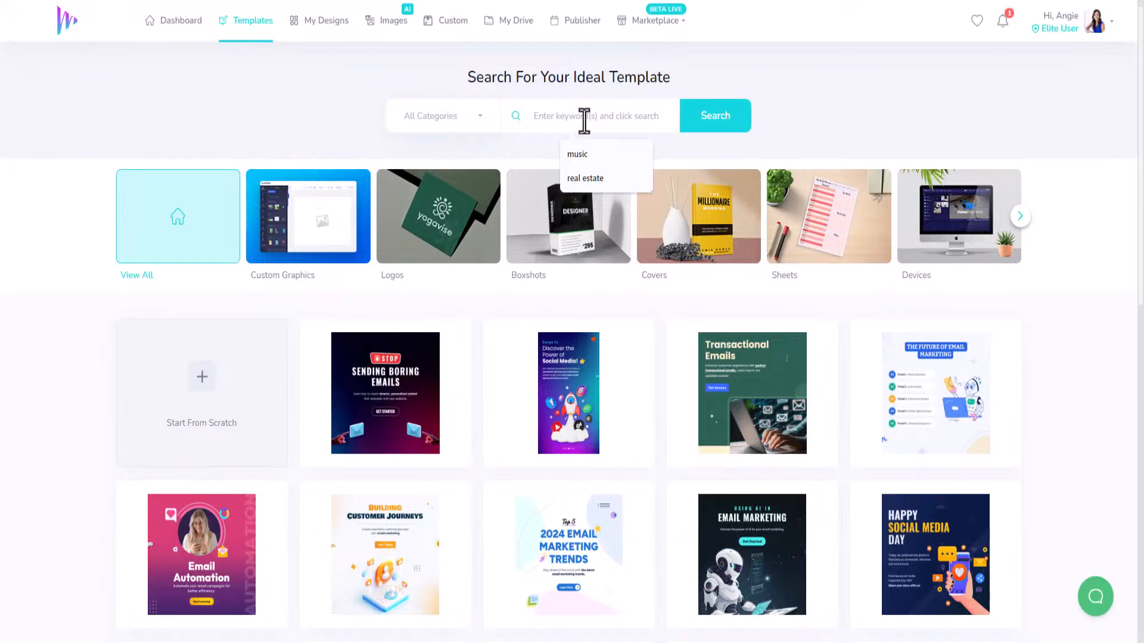
pyautogui.write('music')
pyautogui.press('Return')
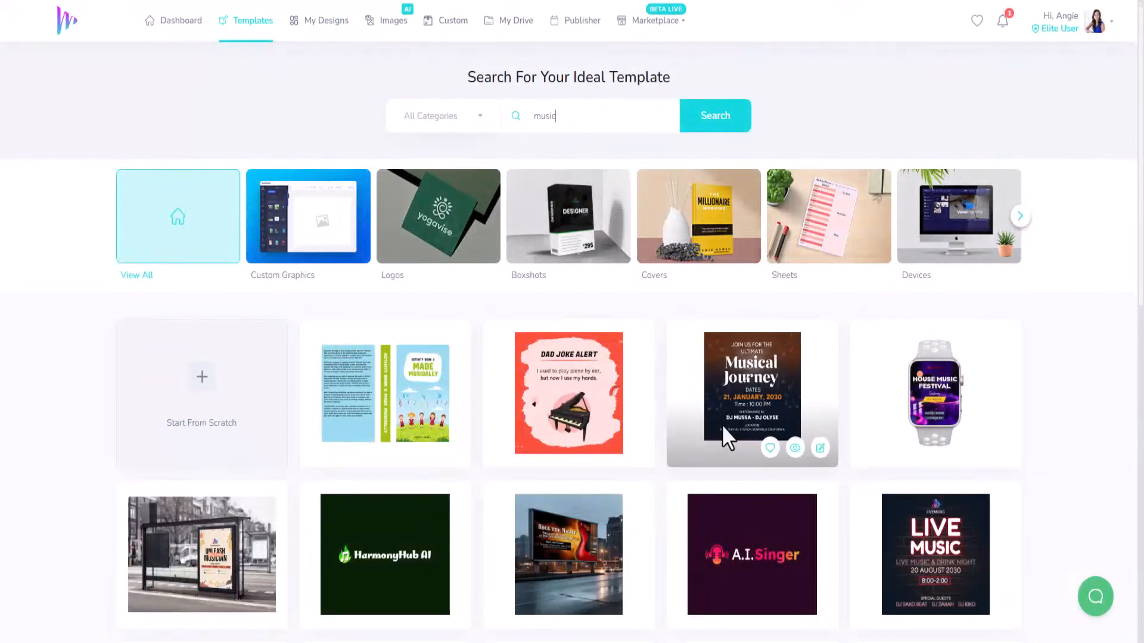
# Load more music templates and scroll down to the phone music-app mockups.
pyautogui.scroll(-4, 695, 478)
pyautogui.moveTo(607, 512)
pyautogui.scroll(-5, 608, 511)
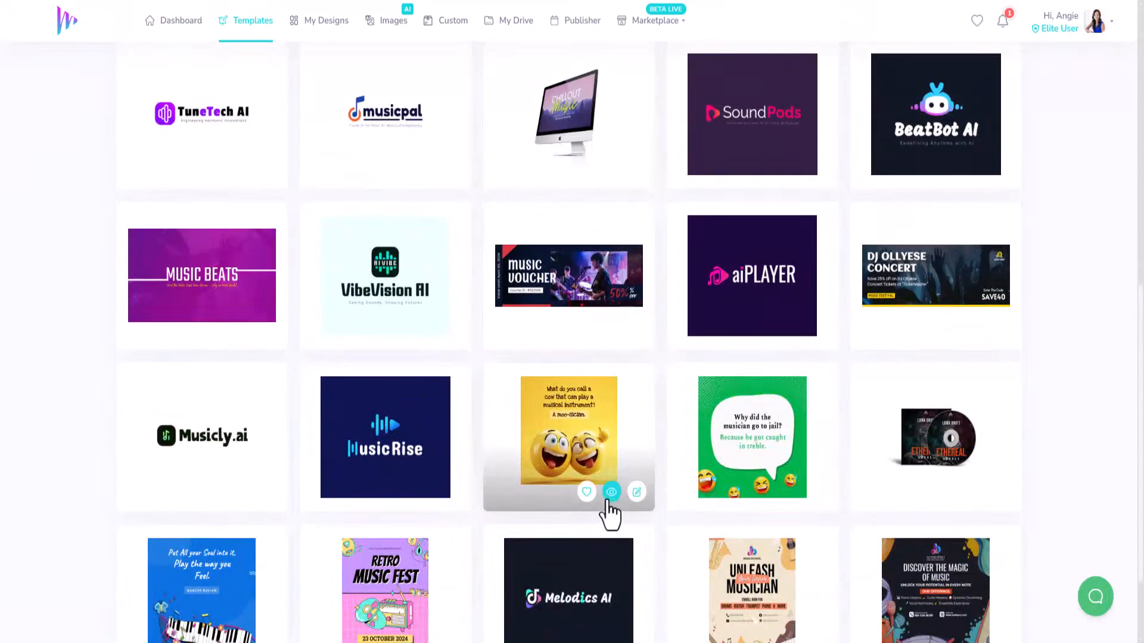
pyautogui.scroll(-2, 611, 507)
pyautogui.click(586, 605)
pyautogui.scroll(-5, 571, 482)
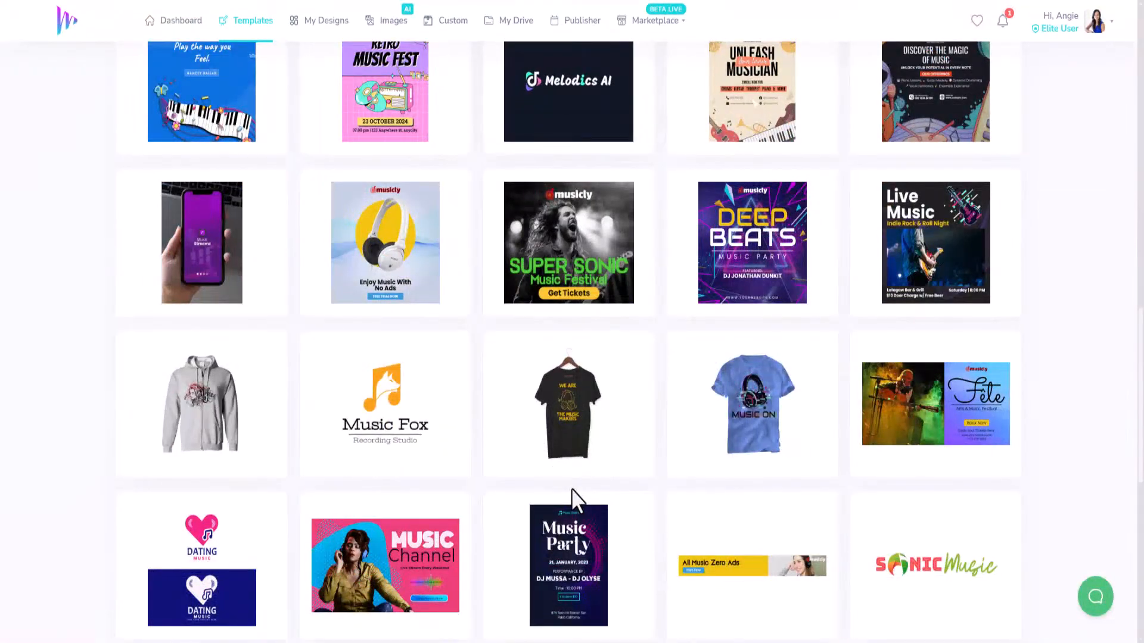
pyautogui.scroll(-4, 571, 488)
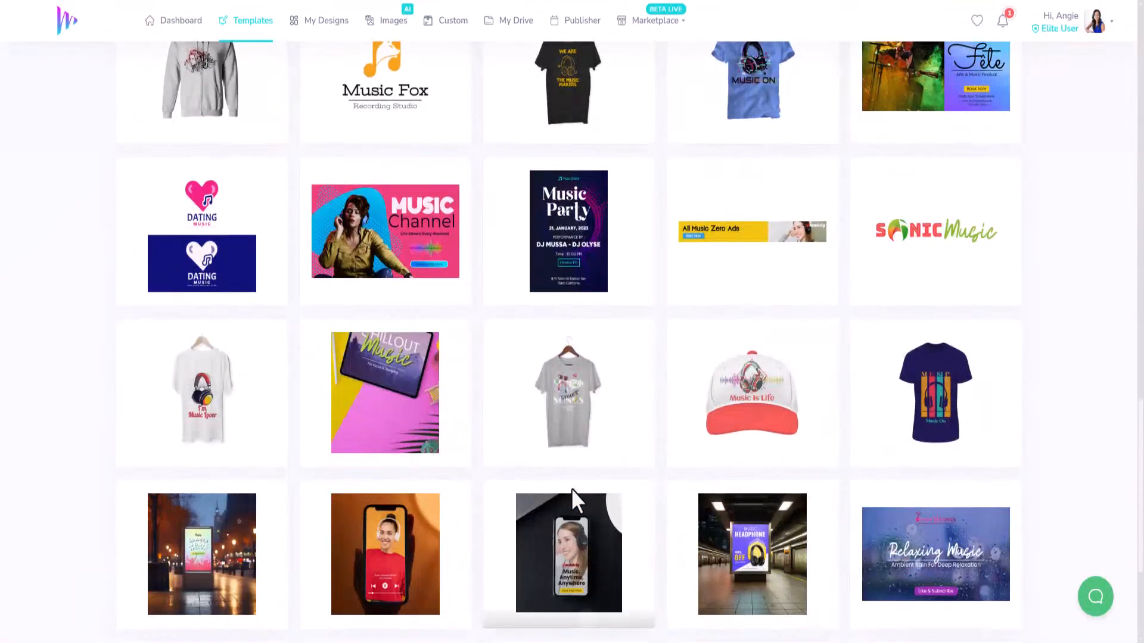
pyautogui.scroll(-3, 570, 488)
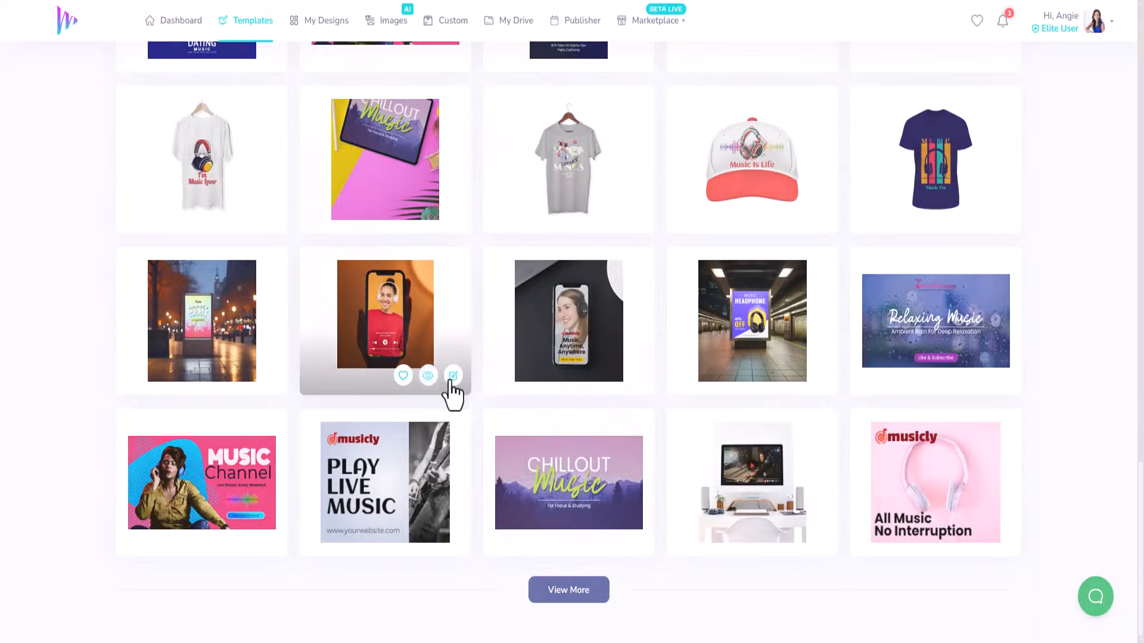
# In the Music App phone mockup, search stock photos for 'headphones' to replace the screen image.
pyautogui.click(451, 377)
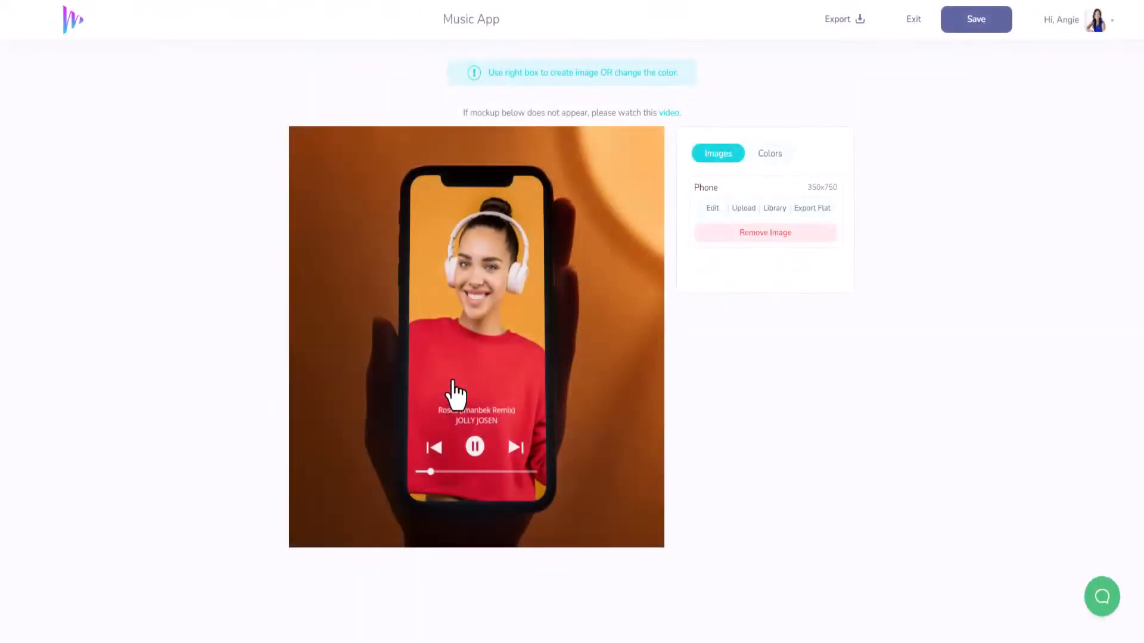
pyautogui.click(711, 208)
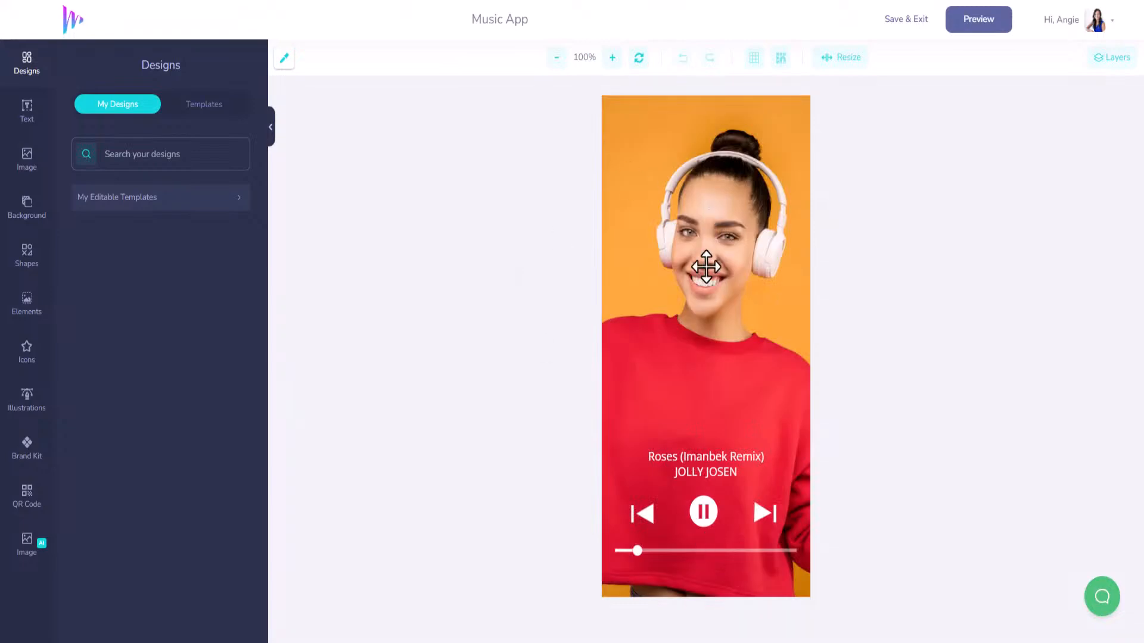
pyautogui.click(27, 160)
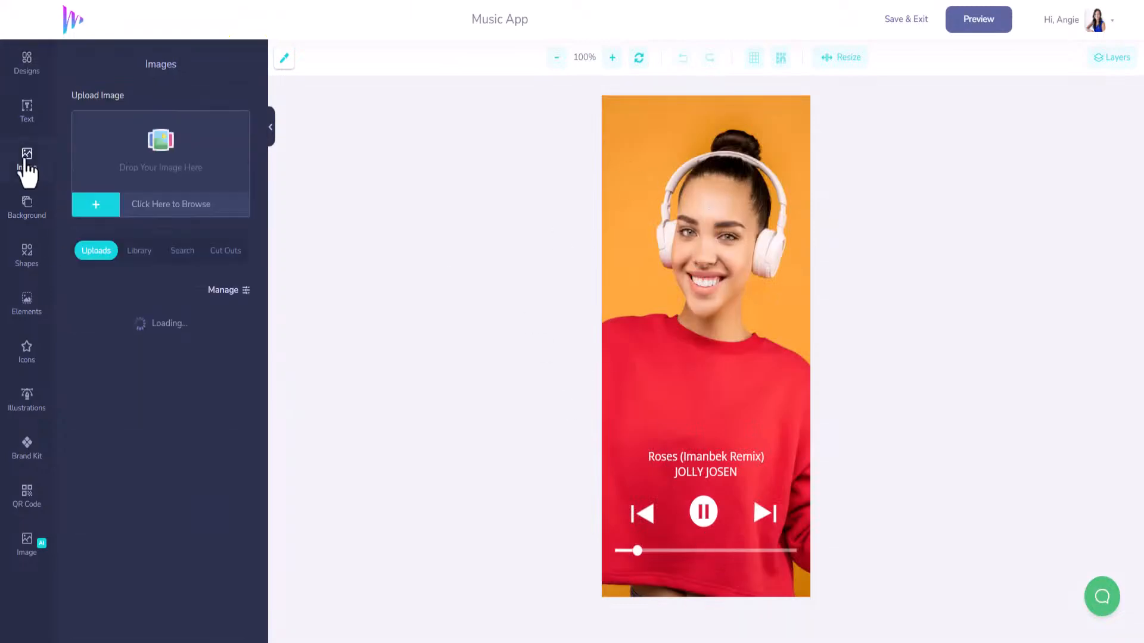
pyautogui.click(185, 251)
pyautogui.click(160, 322)
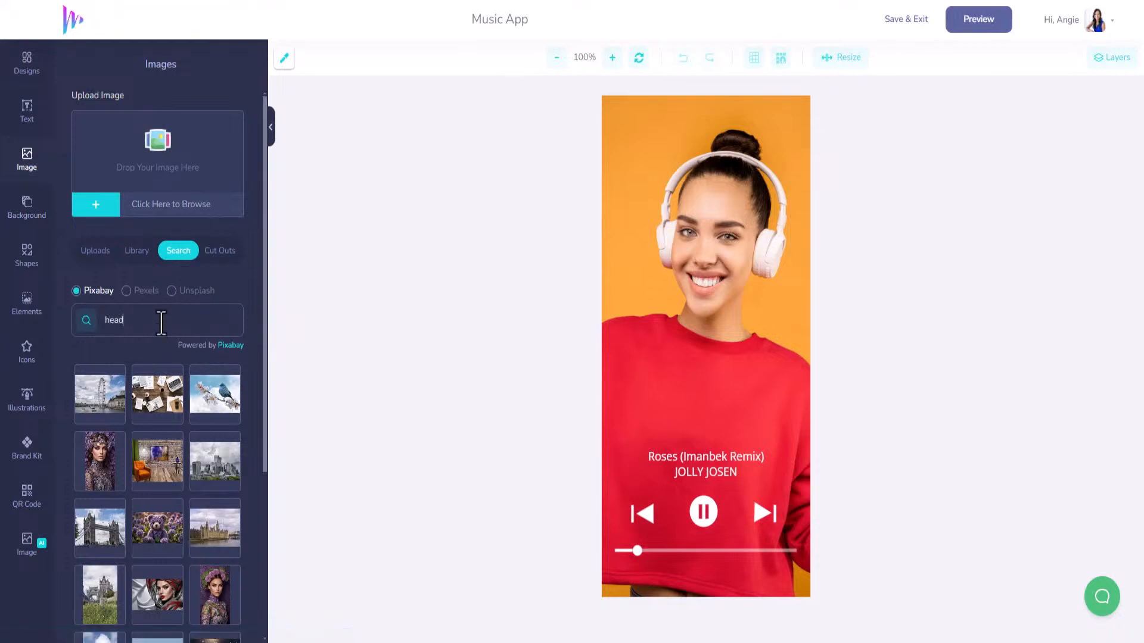
pyautogui.write('headphones')
pyautogui.press('Return')
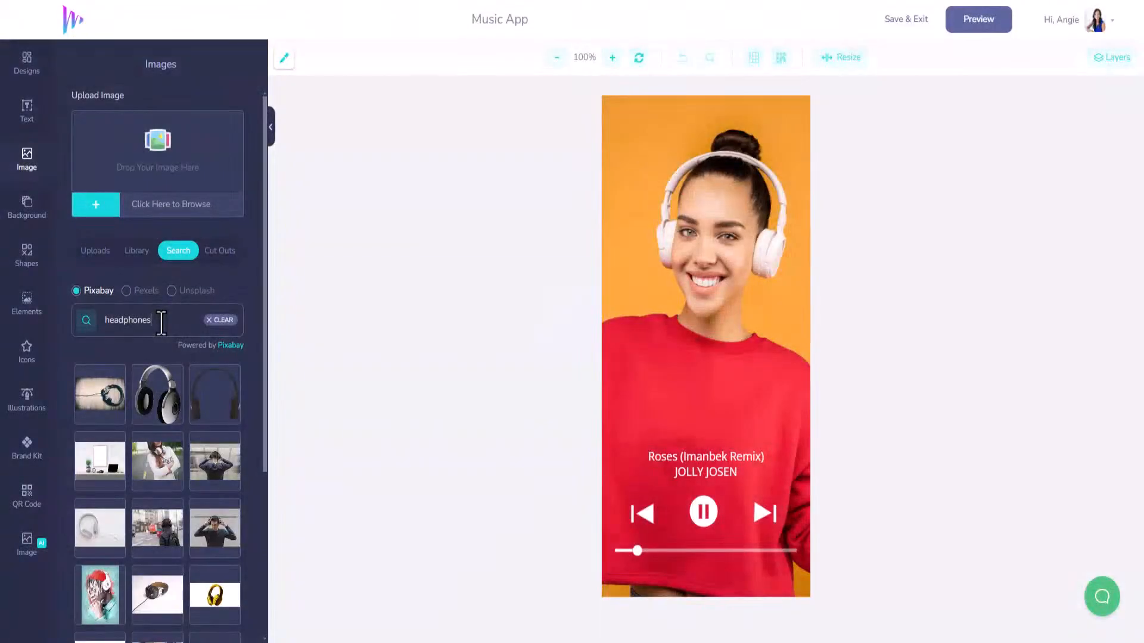
# Add the red-headphones portrait and enlarge it to fill the phone screen.
pyautogui.scroll(-3, 197, 500)
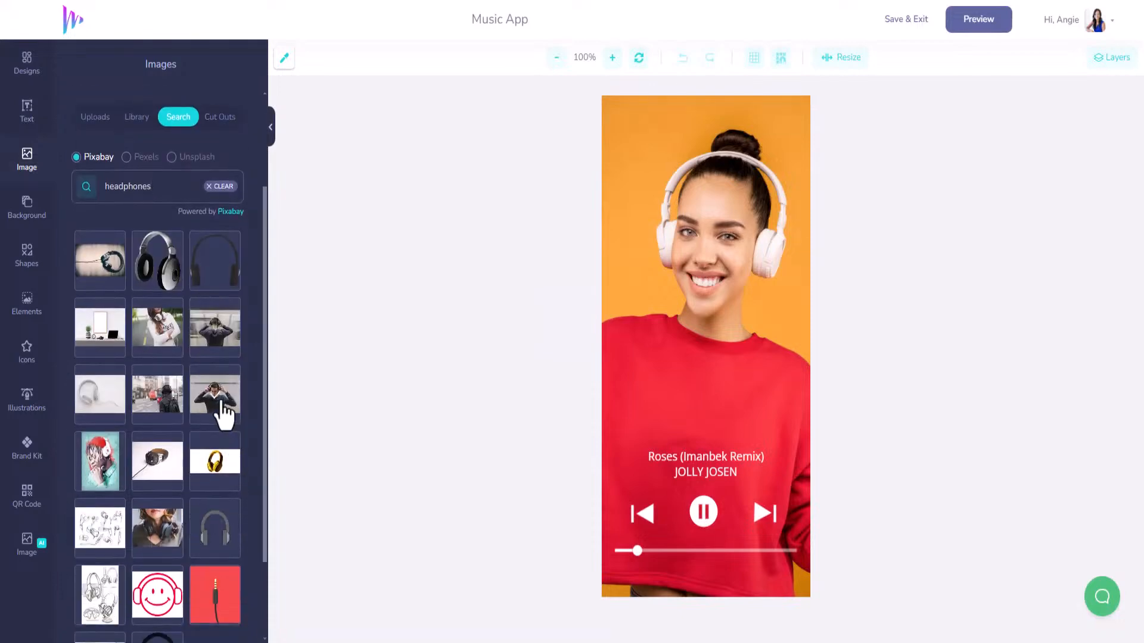
pyautogui.click(100, 462)
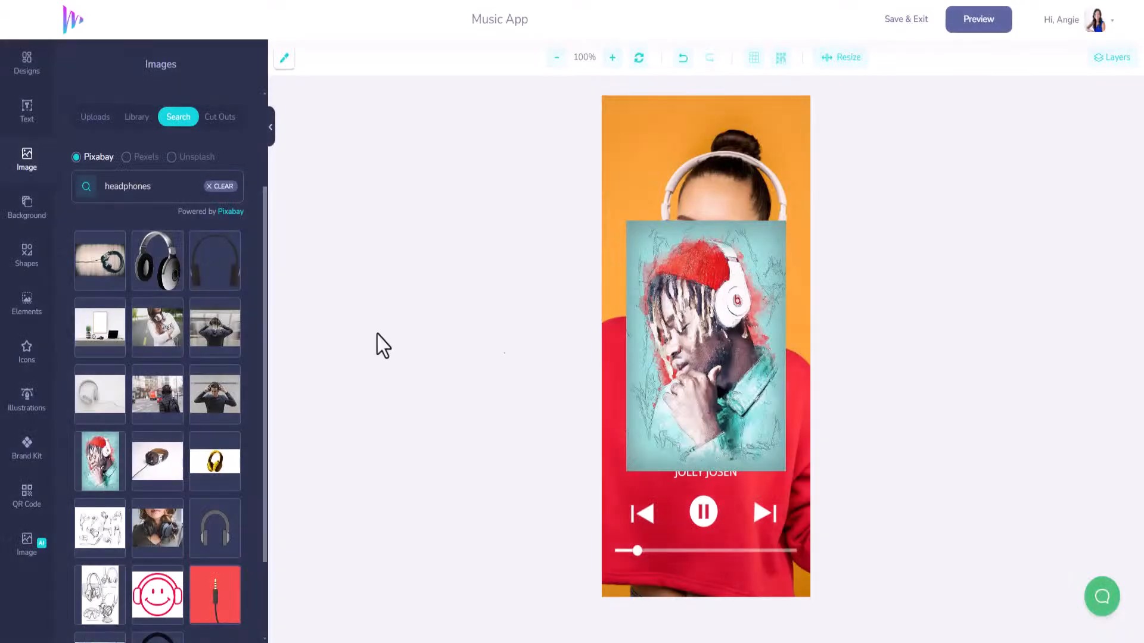
pyautogui.moveTo(662, 336); pyautogui.dragTo(635, 212)
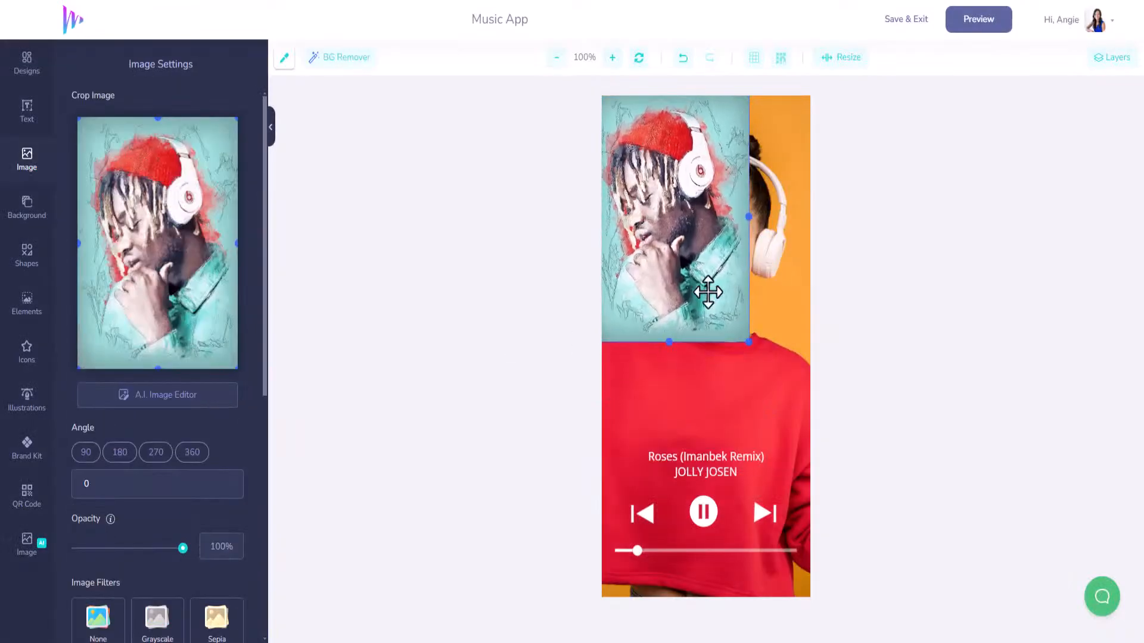
pyautogui.moveTo(747, 344); pyautogui.dragTo(856, 638)
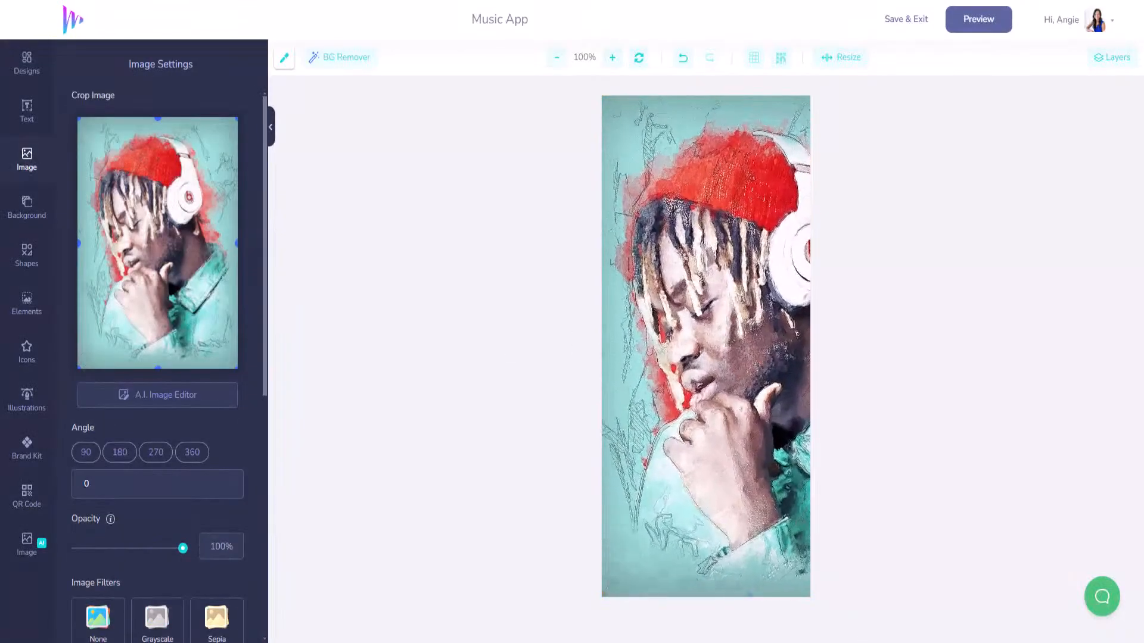
pyautogui.moveTo(737, 468); pyautogui.dragTo(717, 467)
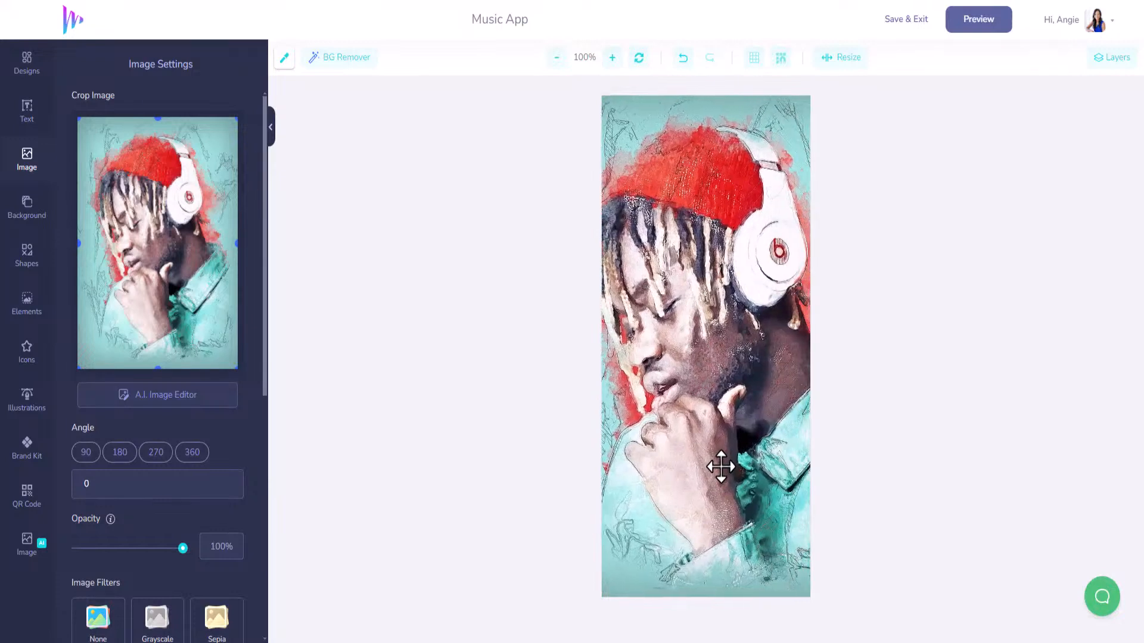
# Move the portrait layer to the bottom of the stack and select the song title text.
pyautogui.click(1111, 59)
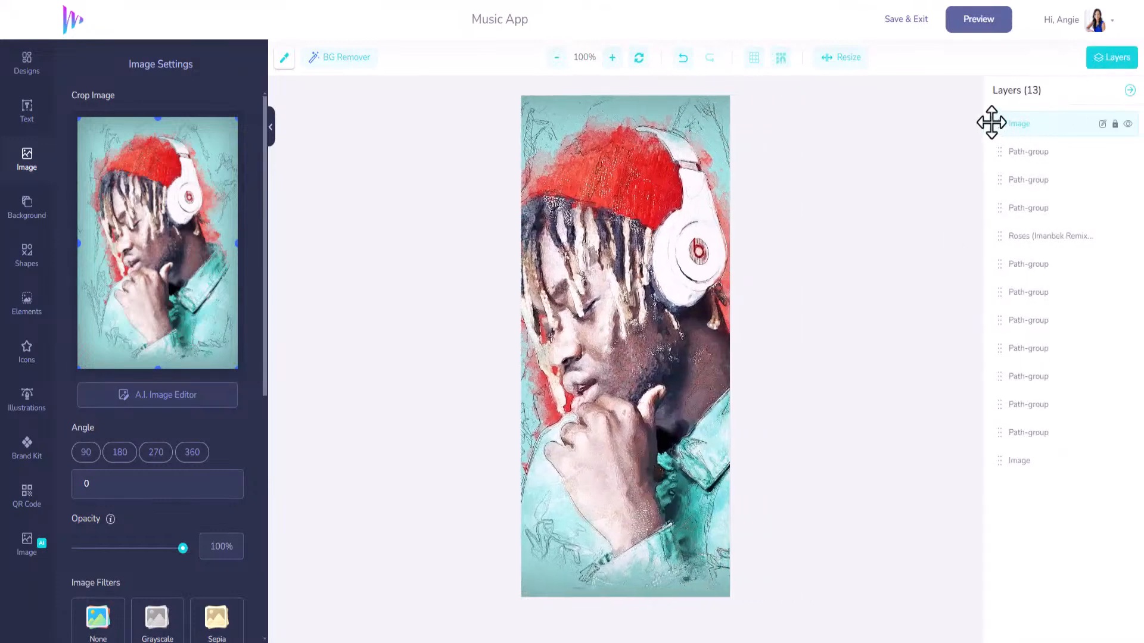
pyautogui.moveTo(995, 122); pyautogui.dragTo(997, 431)
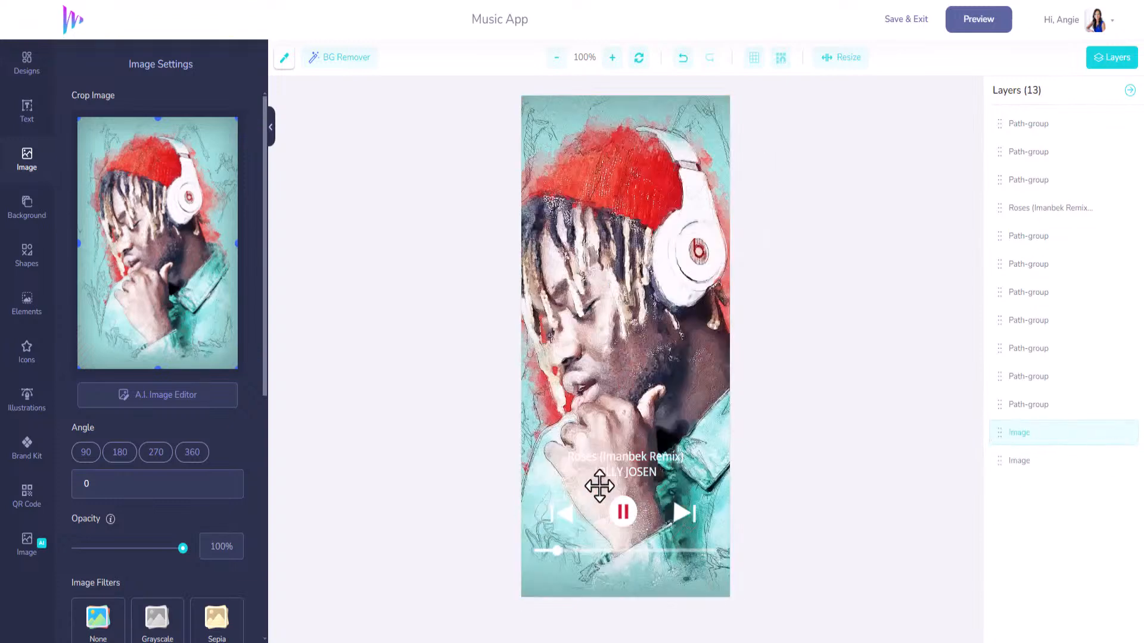
pyautogui.click(622, 464)
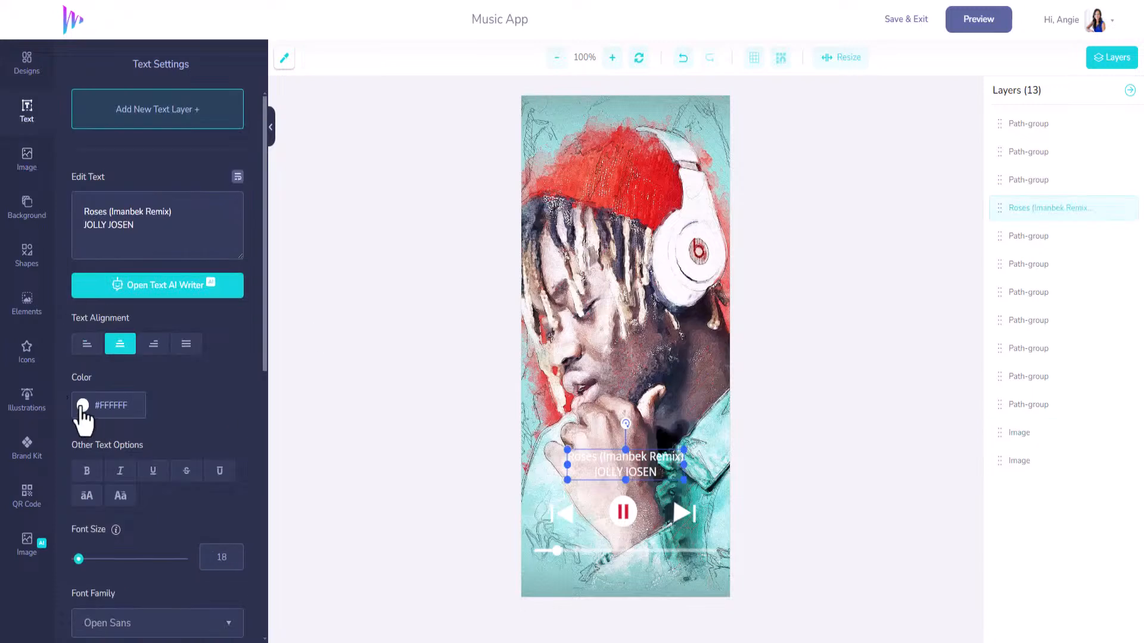
# Make the song title and artist text bold black #000000, then bring up the Shapes library.
pyautogui.click(83, 407)
pyautogui.moveTo(90, 434); pyautogui.dragTo(65, 560)
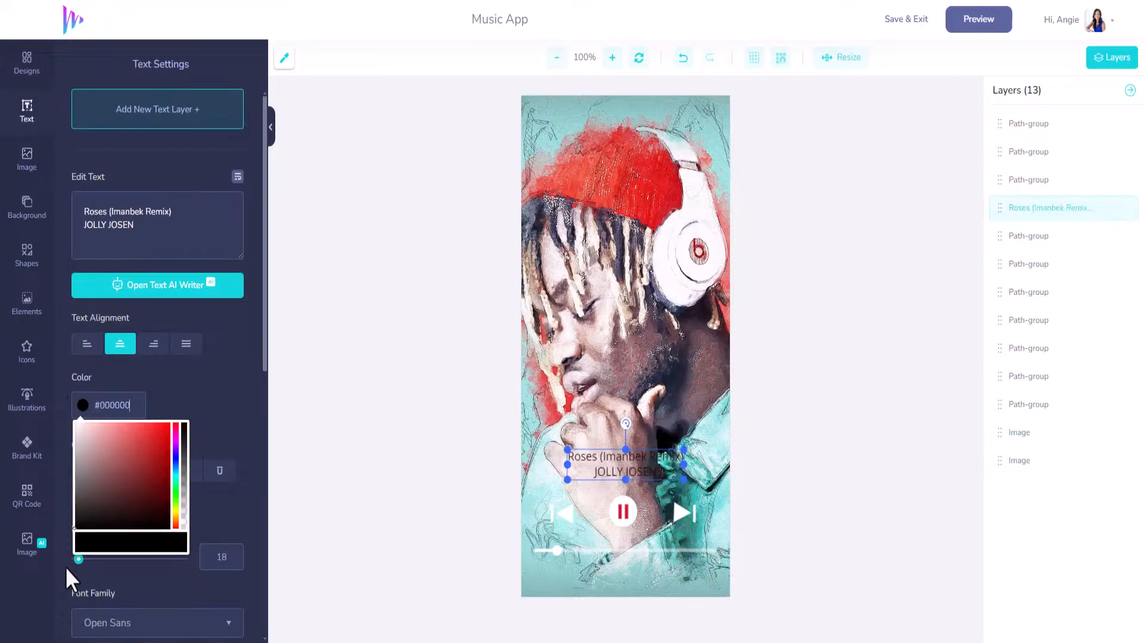
pyautogui.click(91, 383)
pyautogui.click(88, 474)
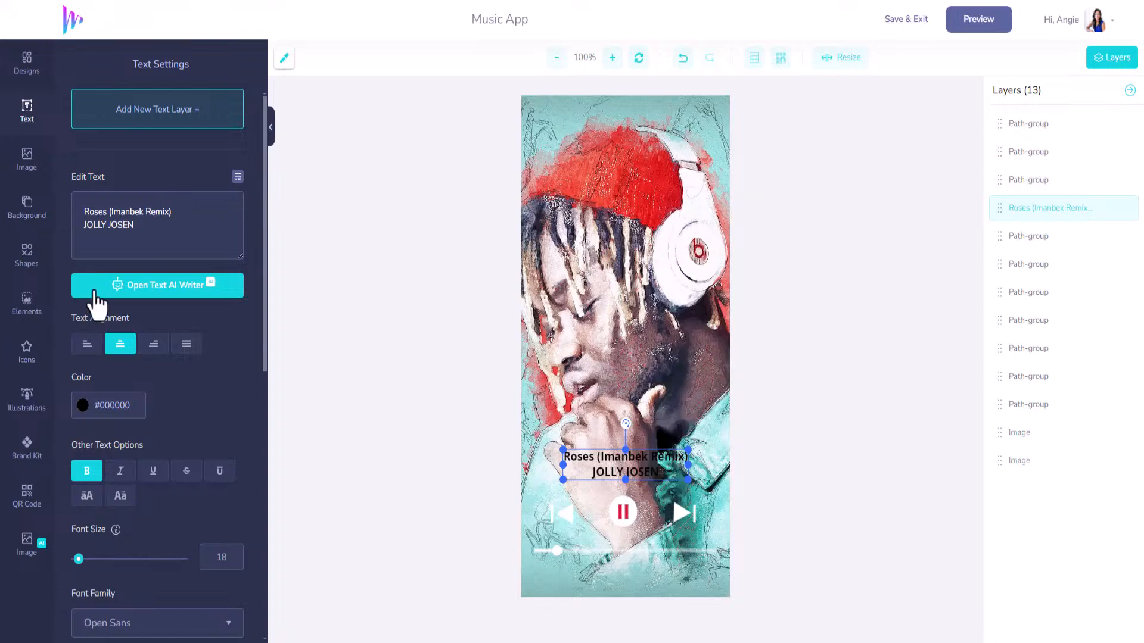
pyautogui.click(28, 215)
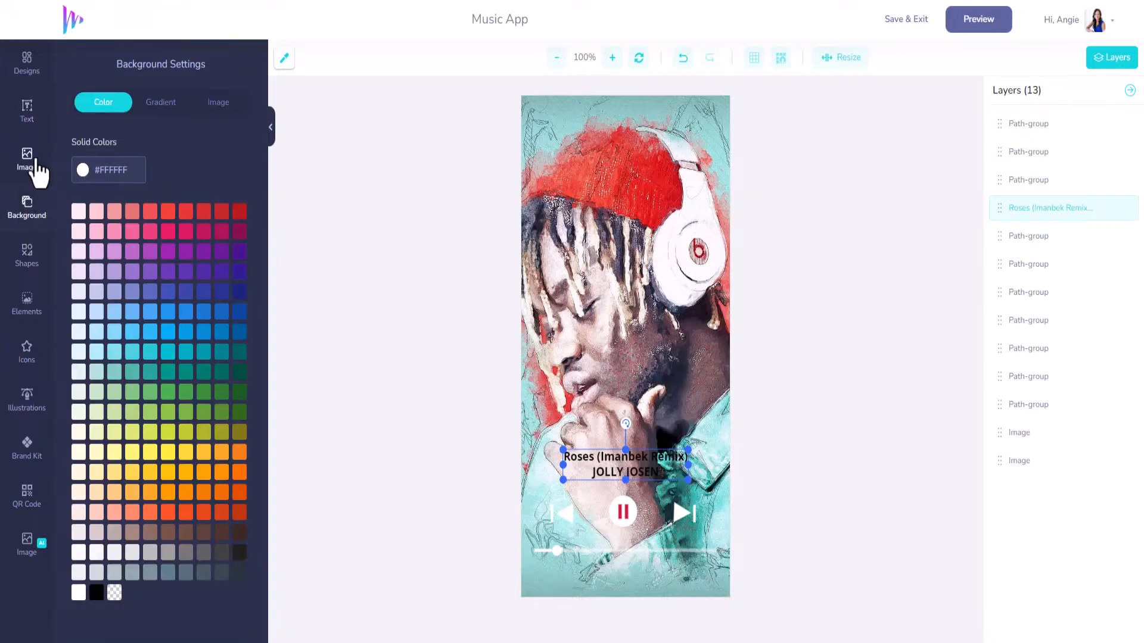
pyautogui.click(34, 265)
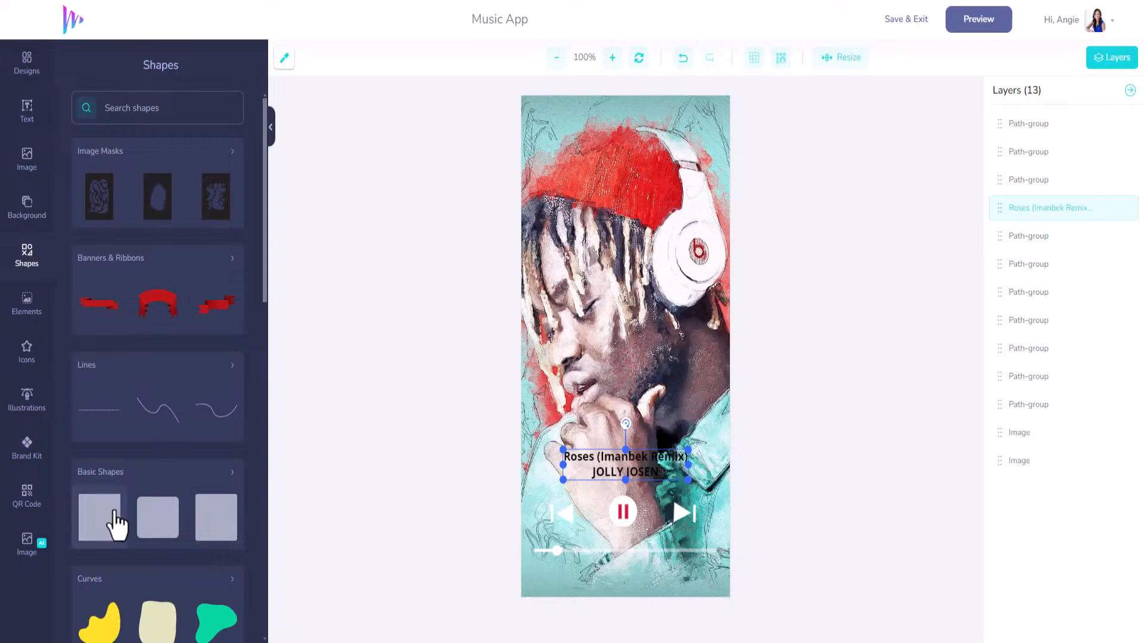
# Add a basic square, stretch it across the full canvas, and make it white.
pyautogui.click(114, 521)
pyautogui.moveTo(602, 349); pyautogui.dragTo(560, 98)
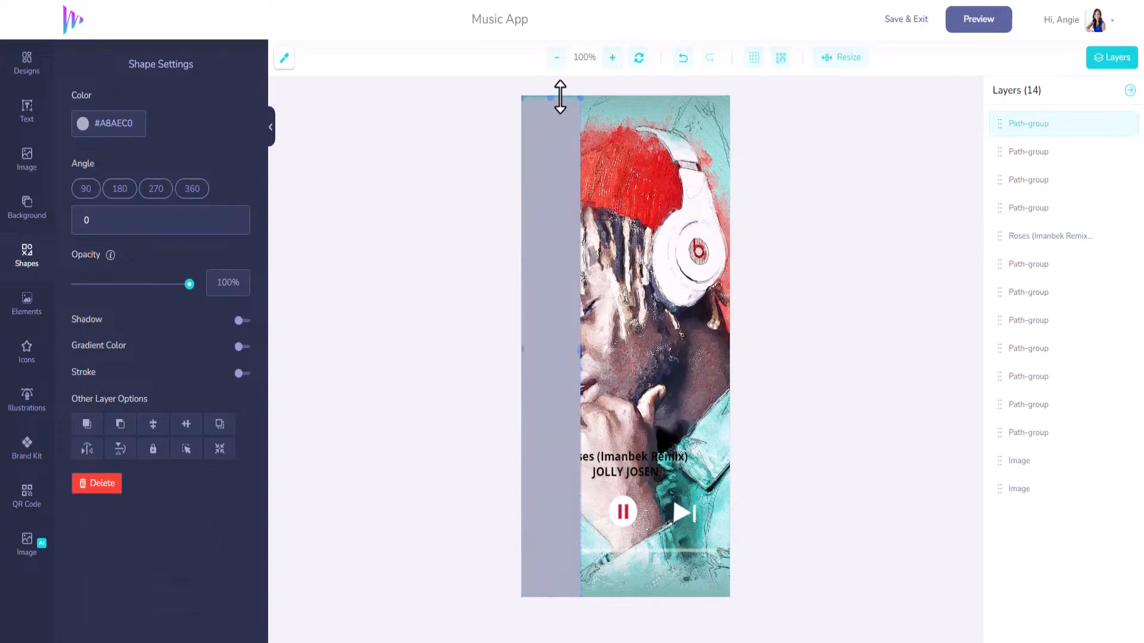
pyautogui.moveTo(581, 349); pyautogui.dragTo(738, 386)
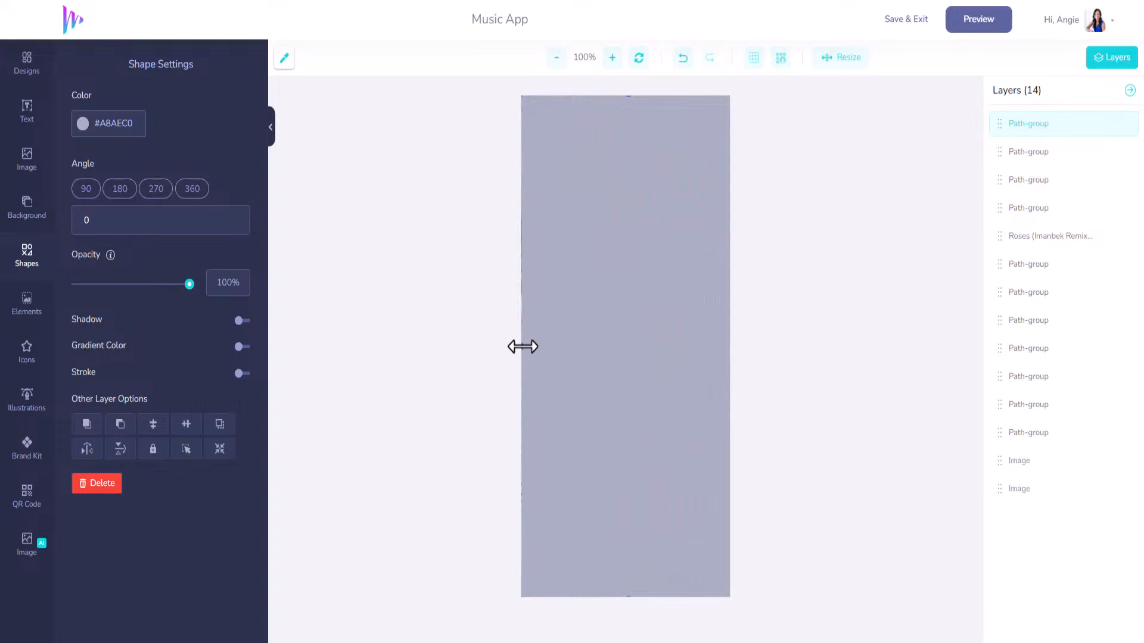
pyautogui.click(83, 123)
pyautogui.moveTo(120, 202); pyautogui.dragTo(67, 135)
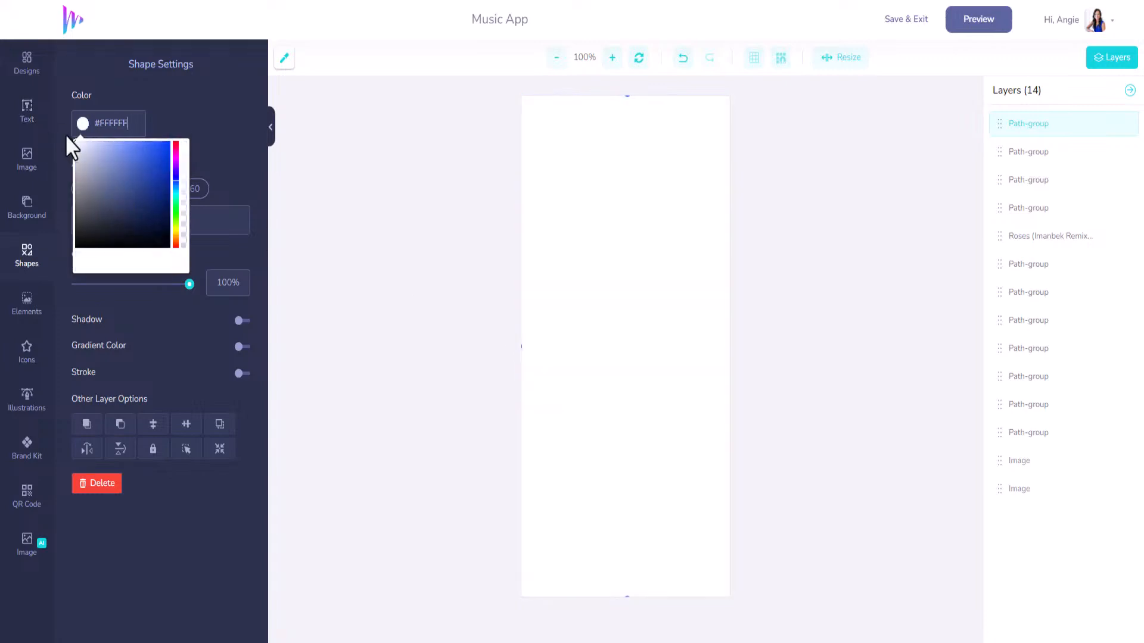
pyautogui.click(179, 118)
# Give the rectangle a 90° gradient from transparent to black, layered beneath the title and controls.
pyautogui.click(241, 348)
pyautogui.scroll(-2, 148, 393)
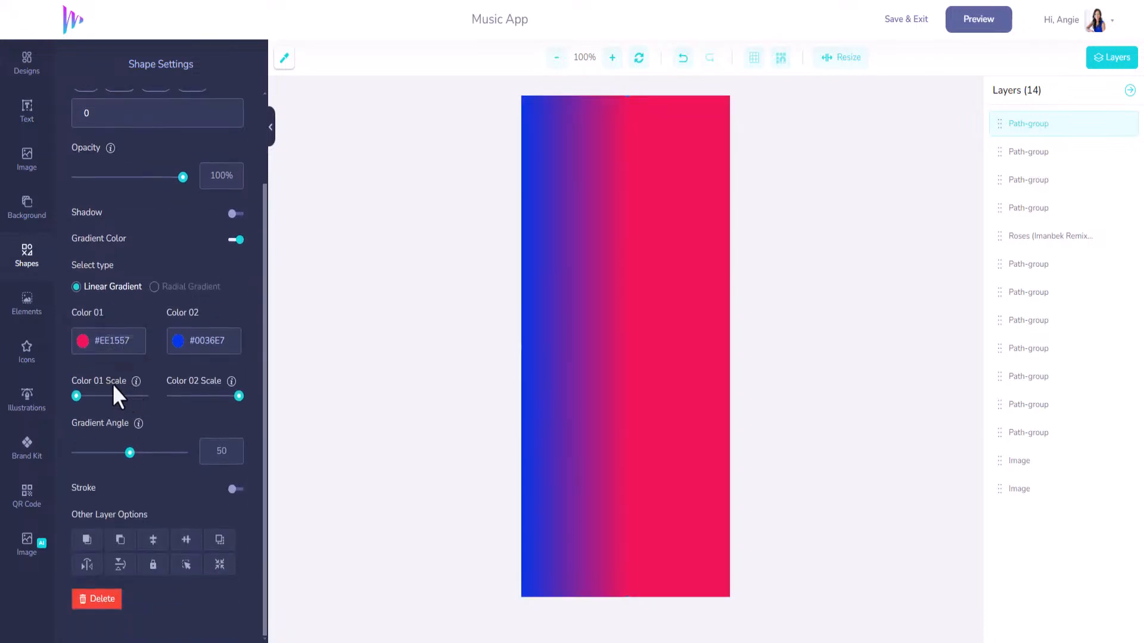
pyautogui.moveTo(130, 454); pyautogui.dragTo(102, 453)
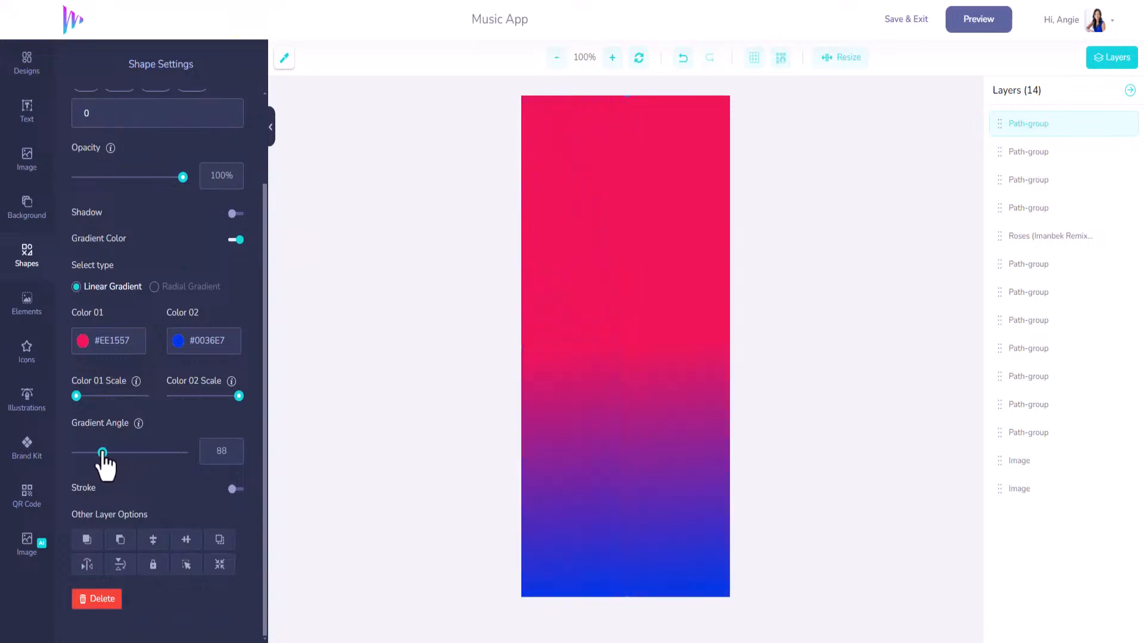
pyautogui.click(184, 342)
pyautogui.moveTo(185, 398); pyautogui.dragTo(163, 467)
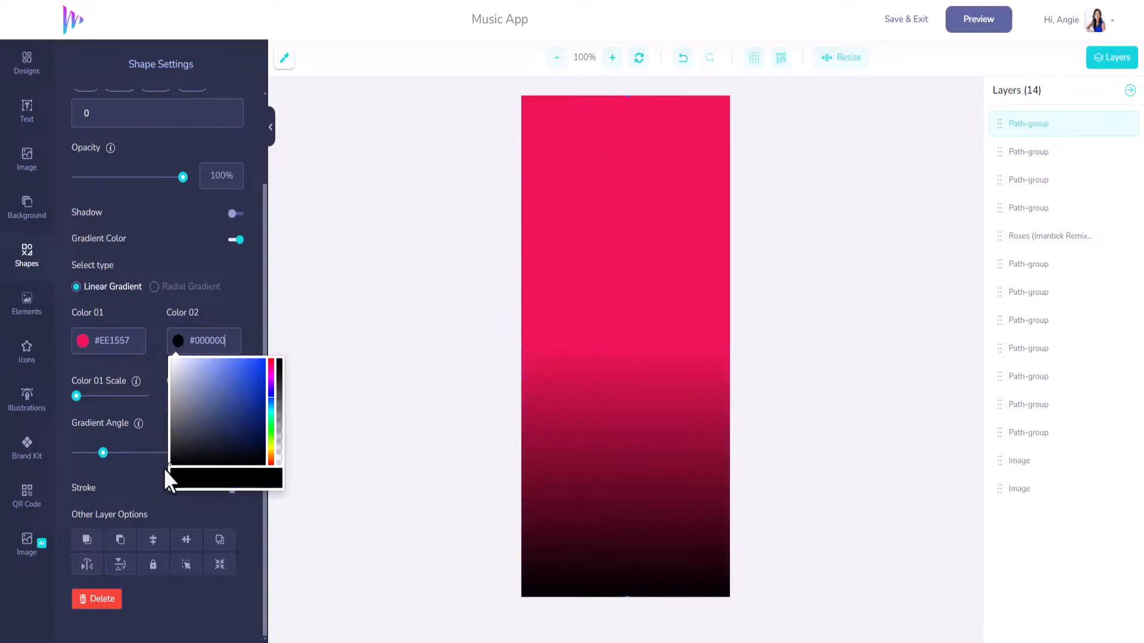
pyautogui.click(109, 341)
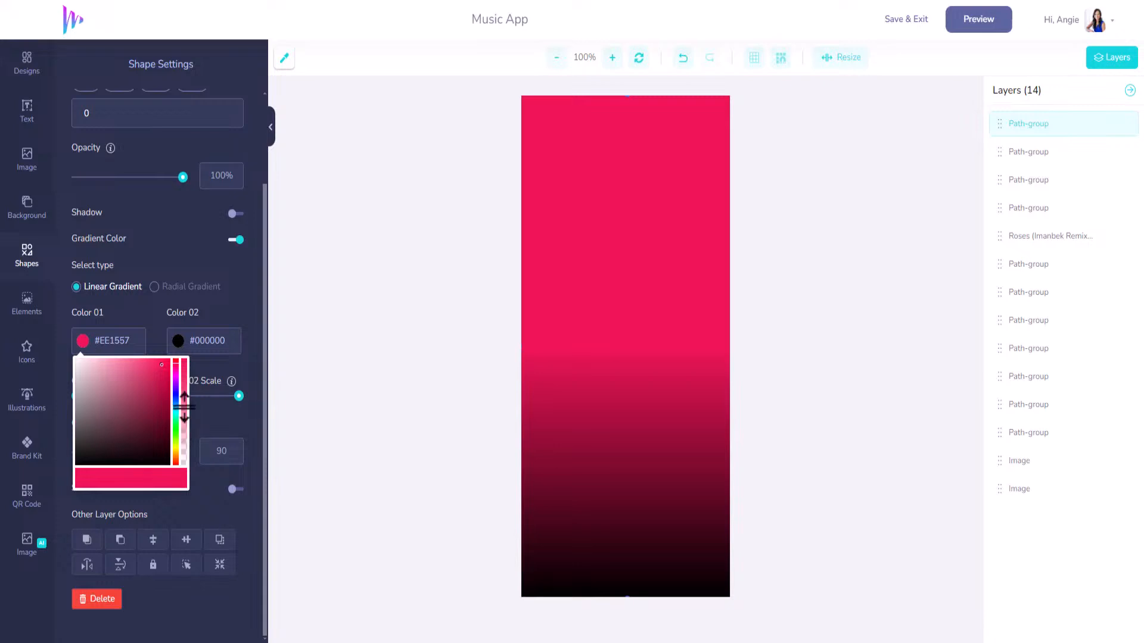
pyautogui.moveTo(184, 407); pyautogui.dragTo(183, 487)
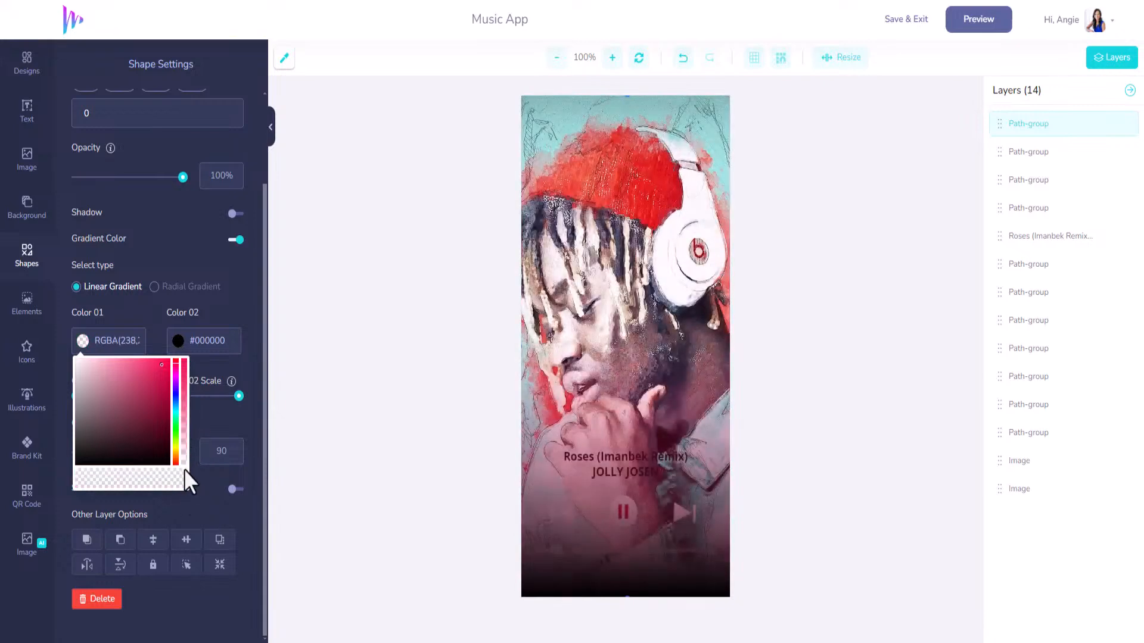
pyautogui.moveTo(999, 123); pyautogui.dragTo(1008, 449)
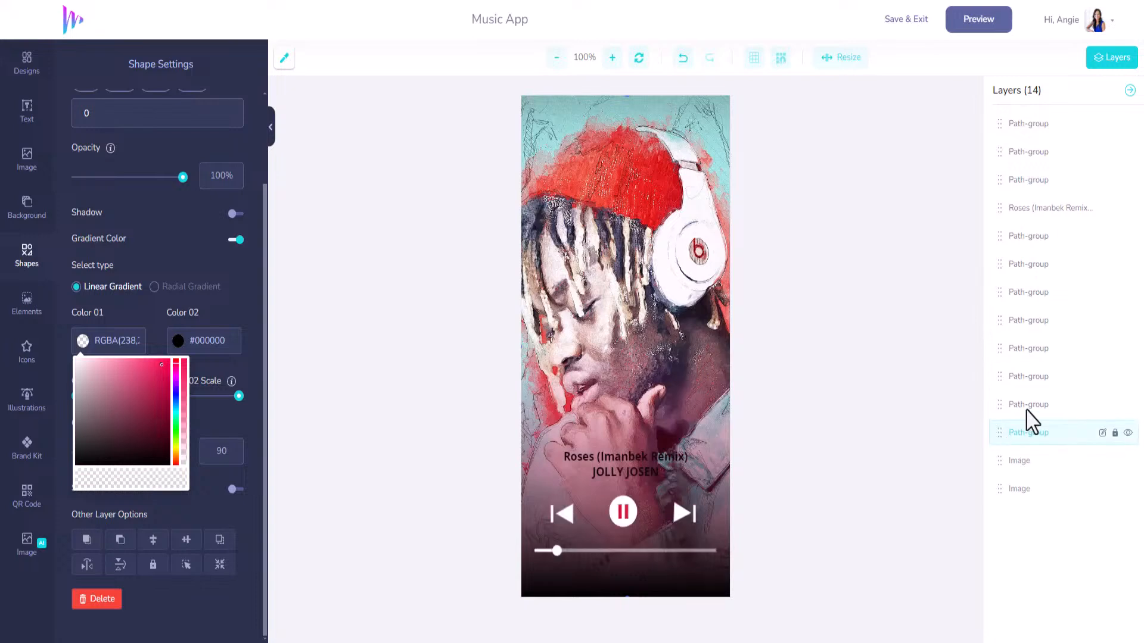
# Turn the song title and artist text white #FFFFFF.
pyautogui.click(659, 459)
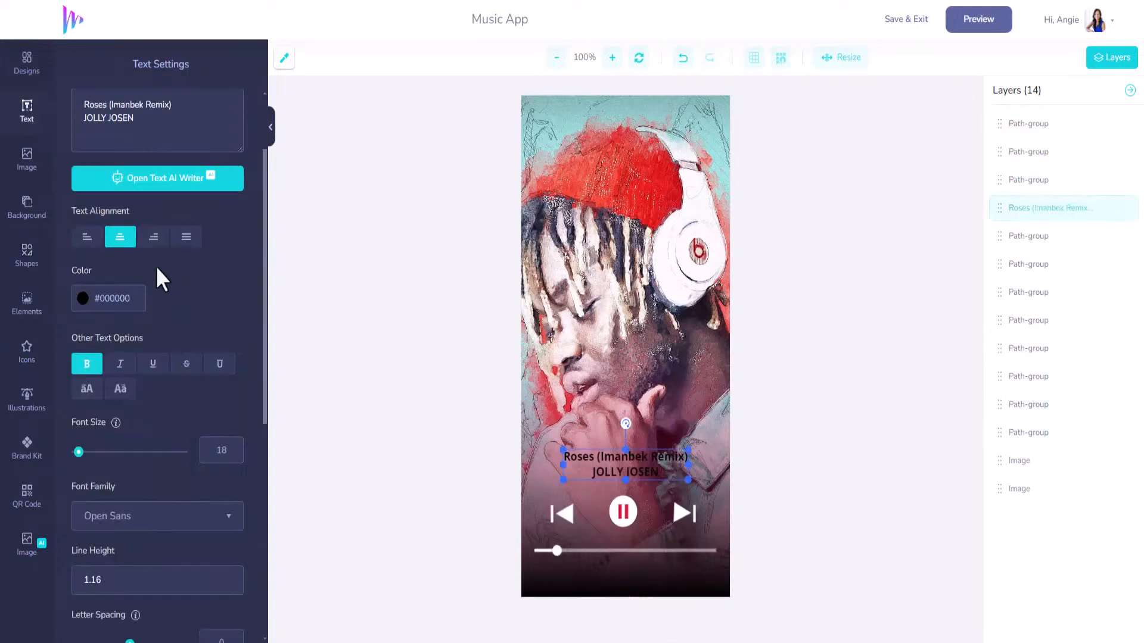
pyautogui.click(83, 299)
pyautogui.click(77, 319)
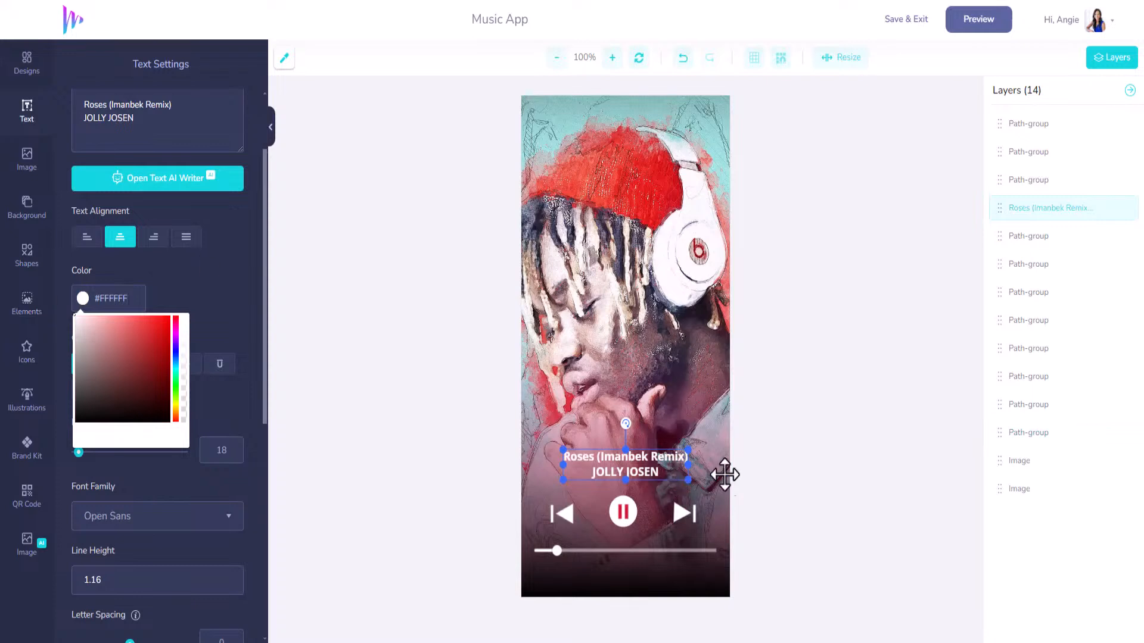
# Set the gradient's first colour to #C71048 with alpha at zero.
pyautogui.click(709, 420)
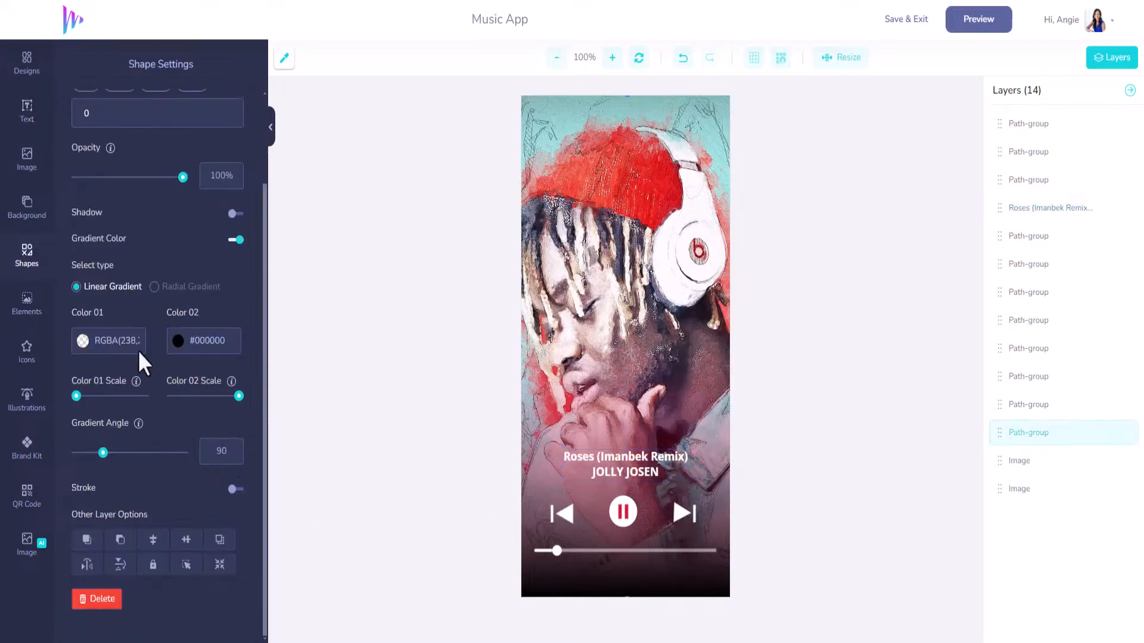
pyautogui.scroll(3, 95, 307)
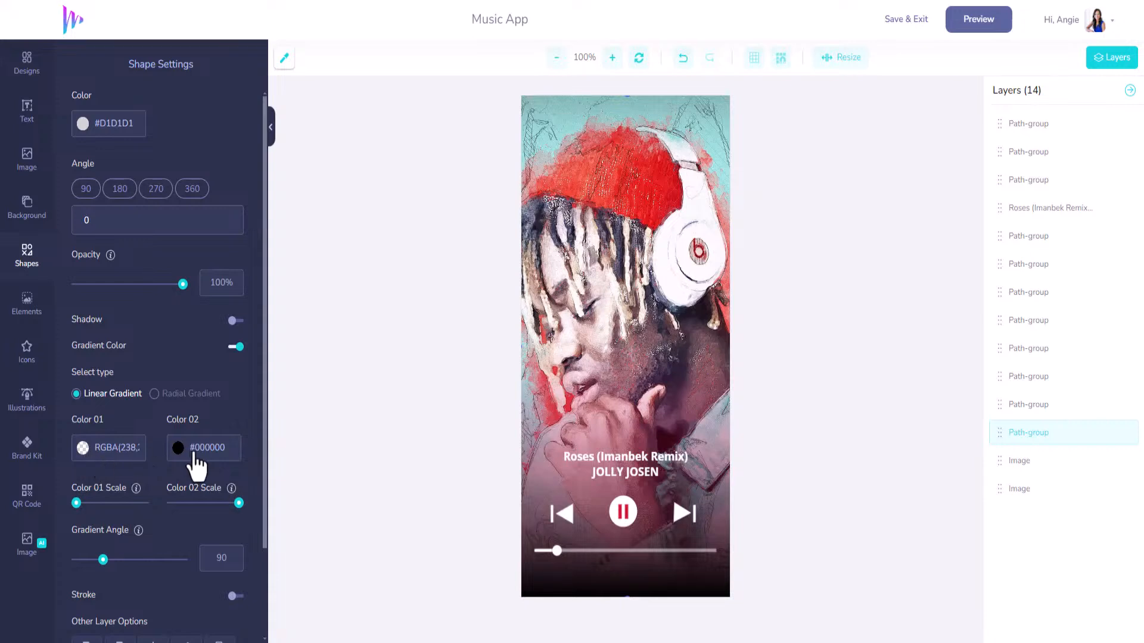
pyautogui.click(83, 448)
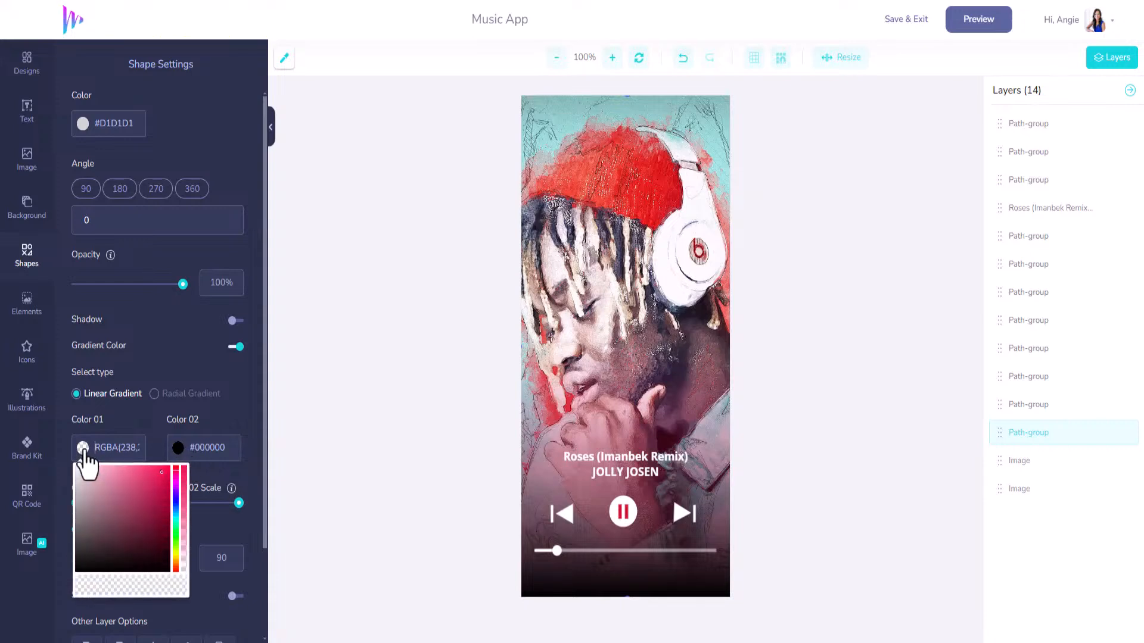
pyautogui.moveTo(183, 504); pyautogui.dragTo(186, 460)
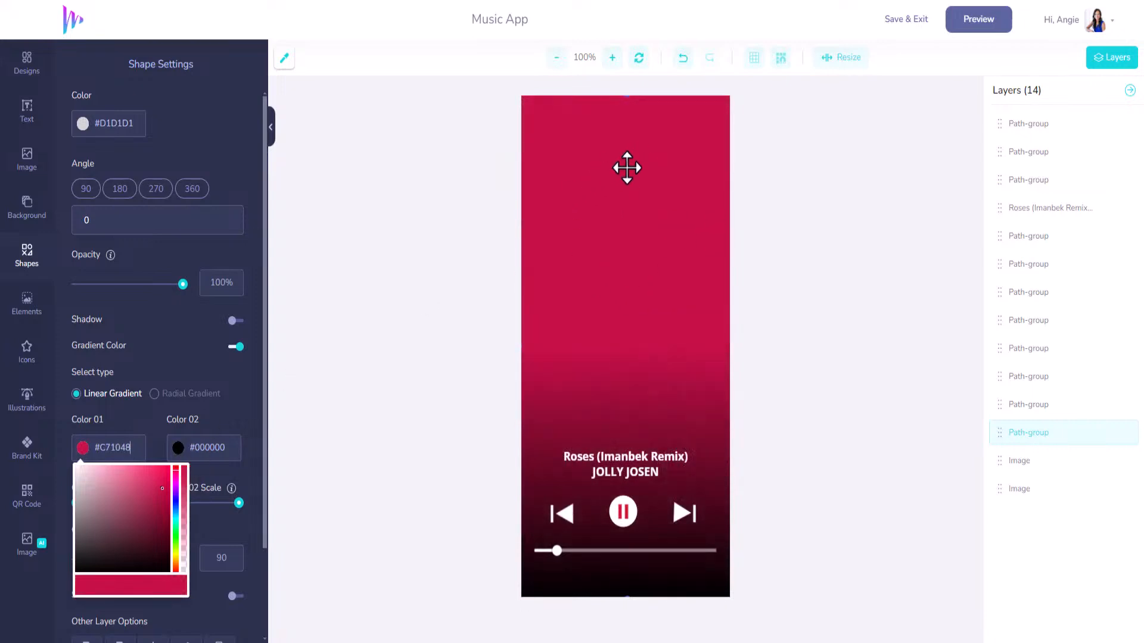
pyautogui.moveTo(183, 471); pyautogui.dragTo(183, 573)
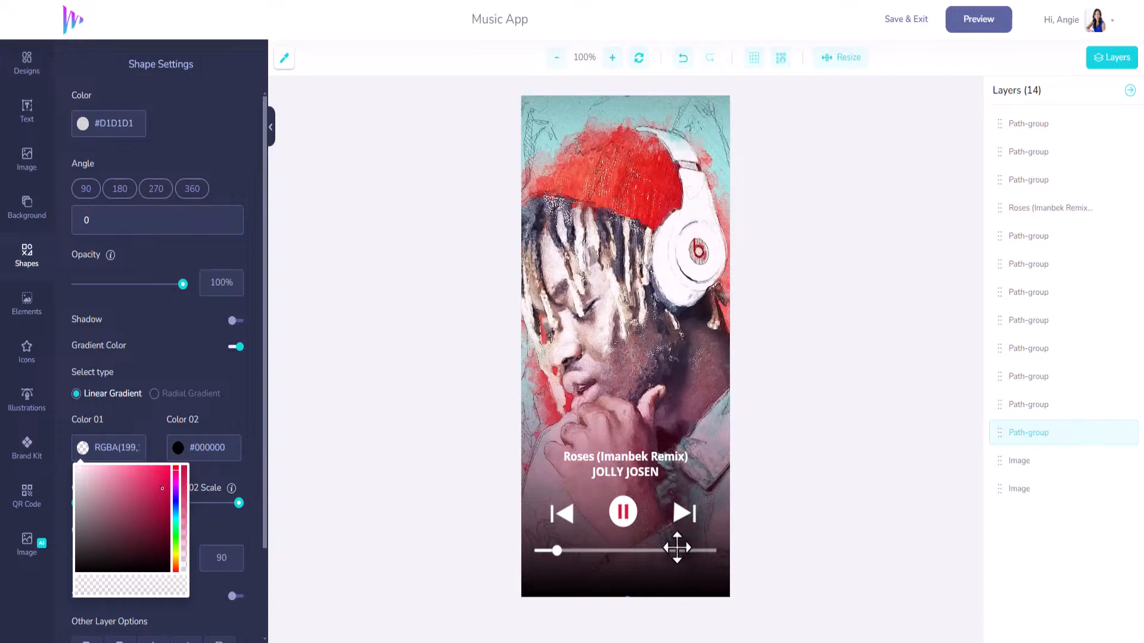
pyautogui.click(213, 387)
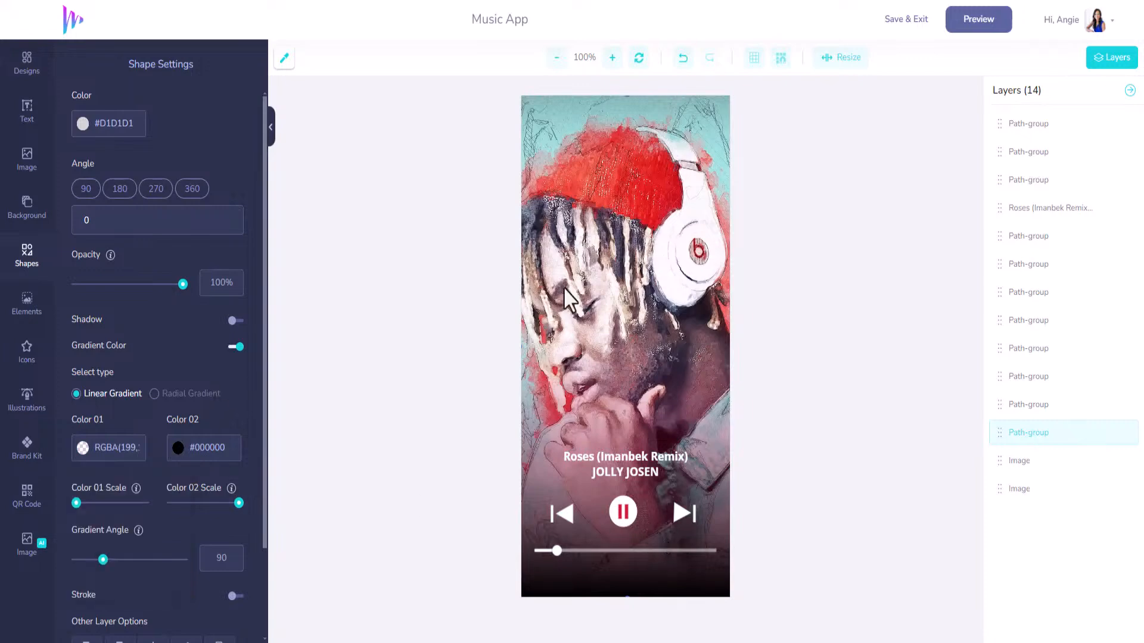
# Save the Music App phone mockup and exit back to My Designs.
pyautogui.click(906, 23)
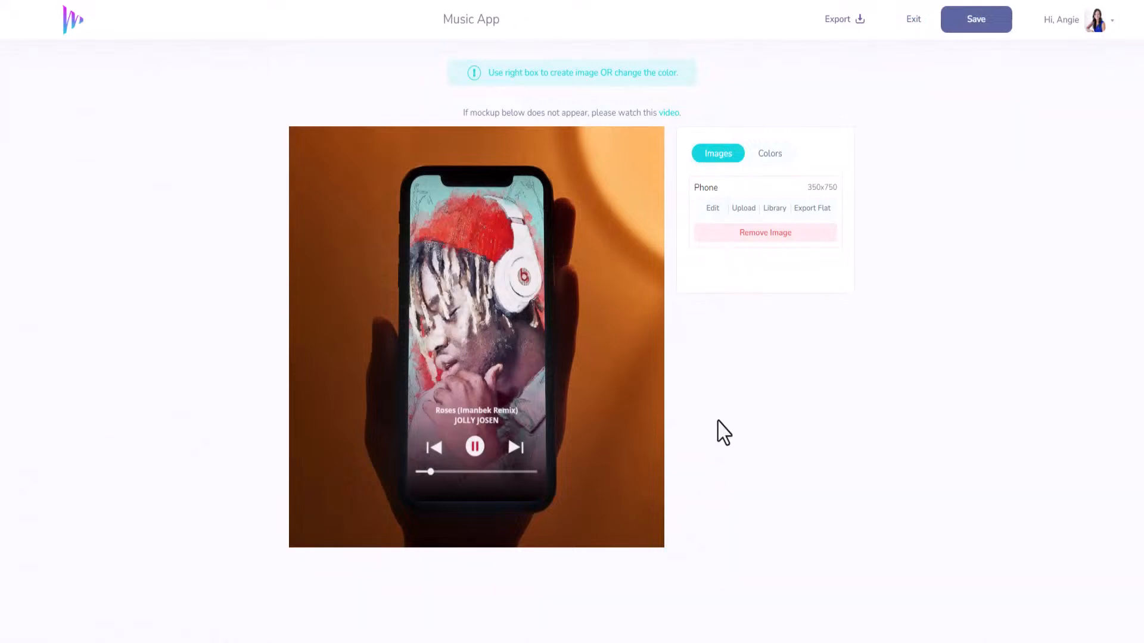
pyautogui.click(977, 21)
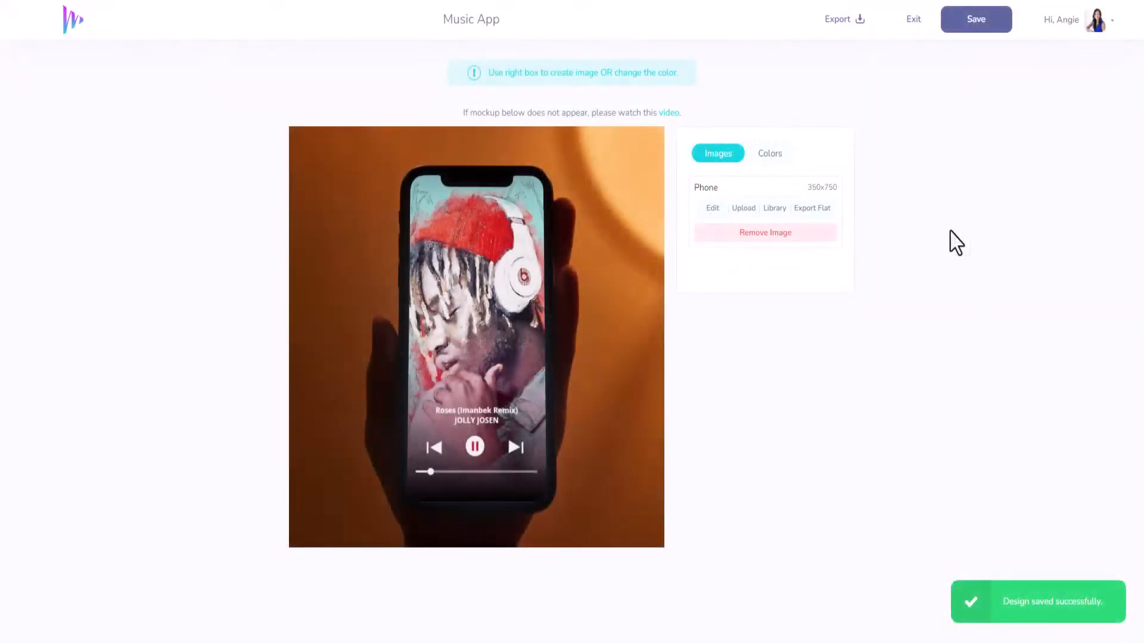
pyautogui.click(913, 20)
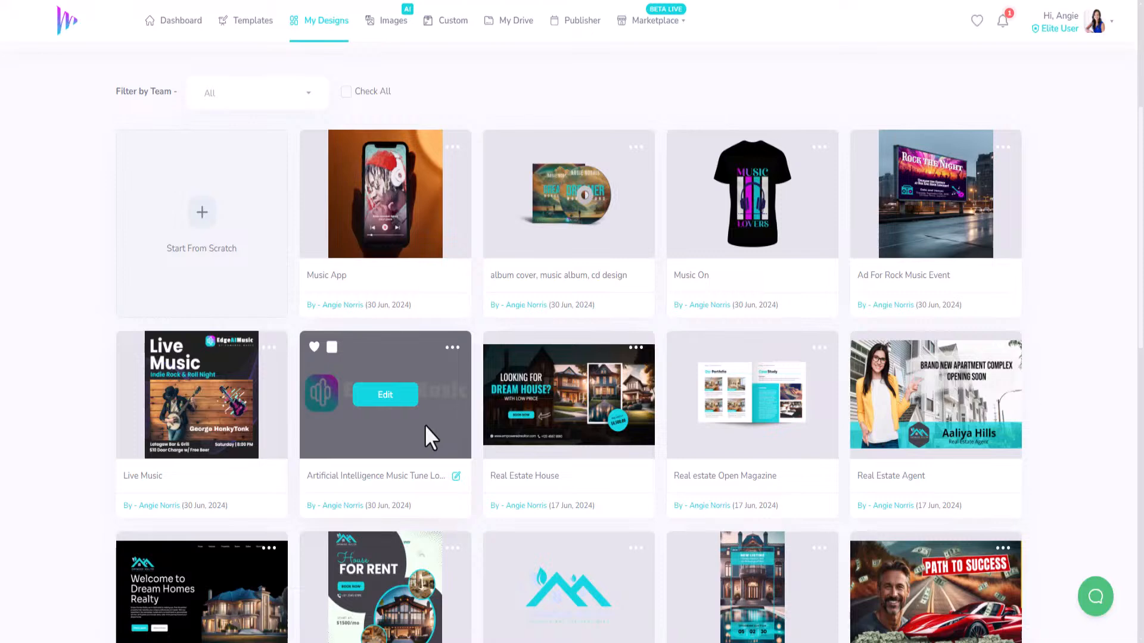
pyautogui.scroll(5, 424, 424)
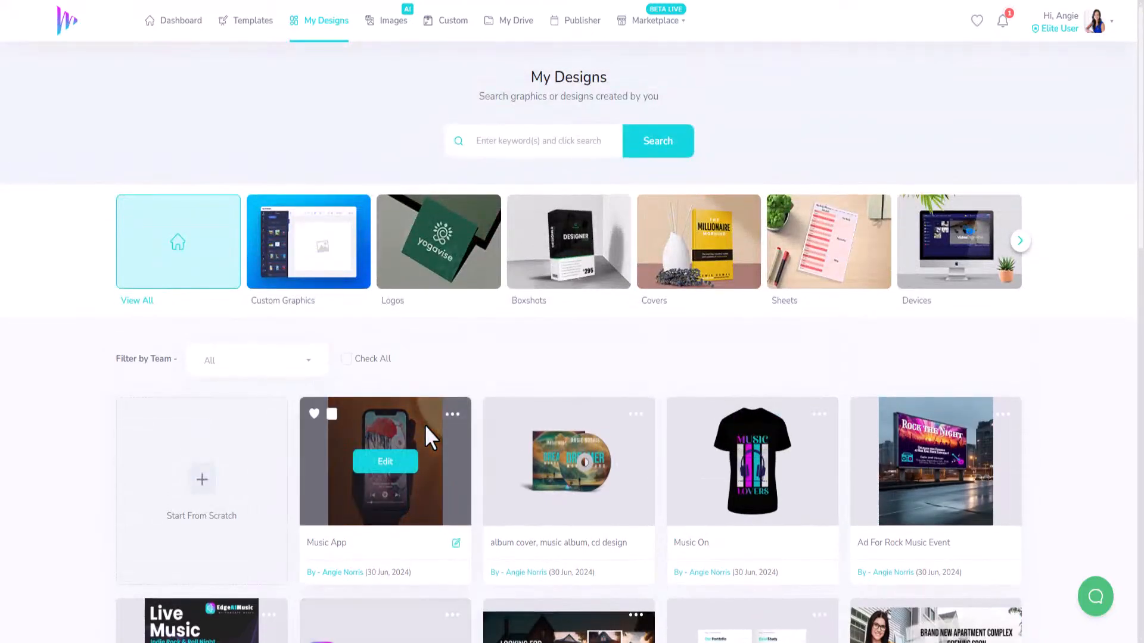